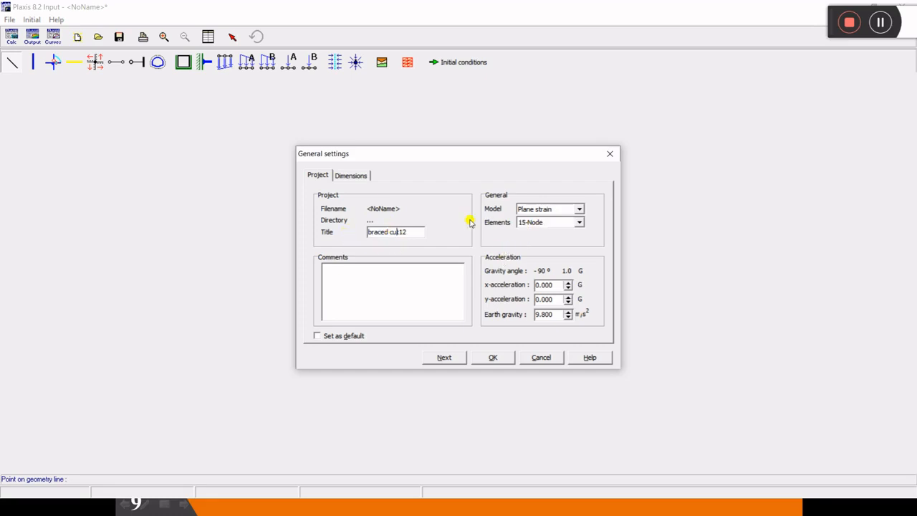
- Set the model to Plane strain with 15-Node elements in the general settings and open the dimension settings
{"action": "left_click", "coordinate": [545, 209]}
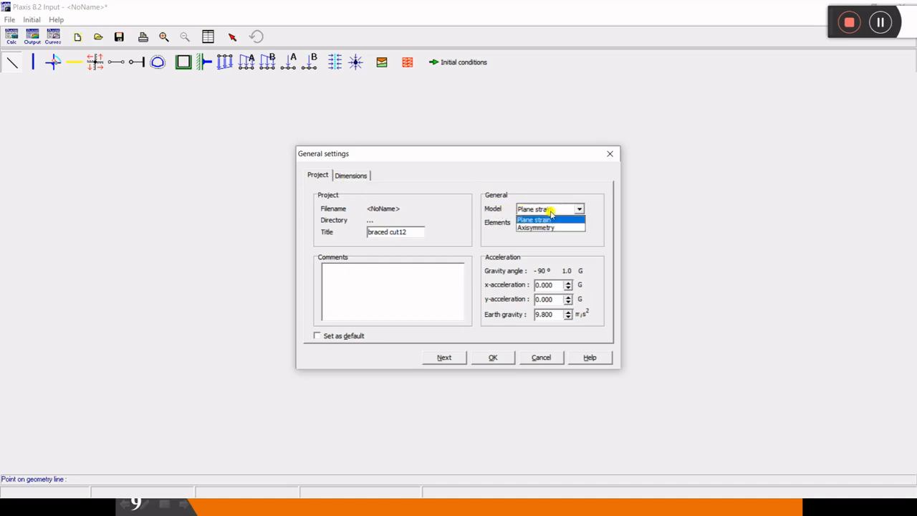
{"action": "left_click", "coordinate": [550, 210]}
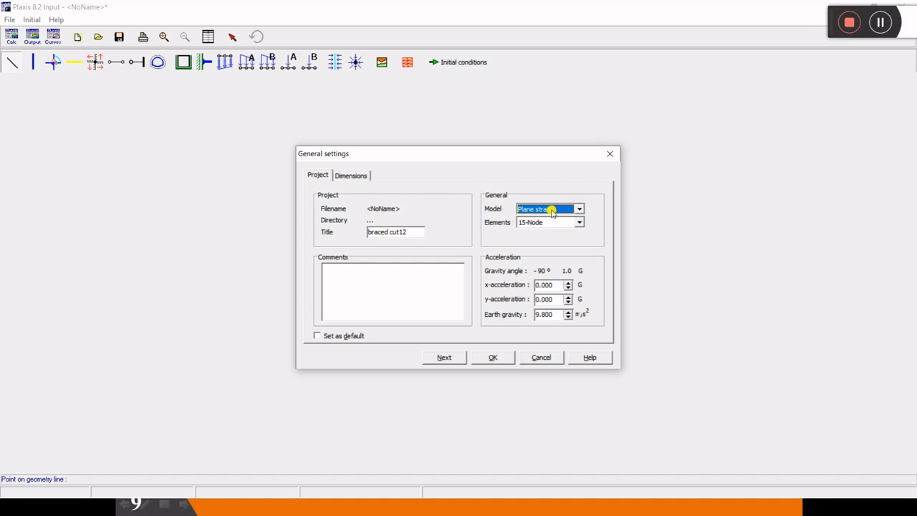
{"action": "left_click", "coordinate": [537, 223]}
{"action": "left_click", "coordinate": [548, 239]}
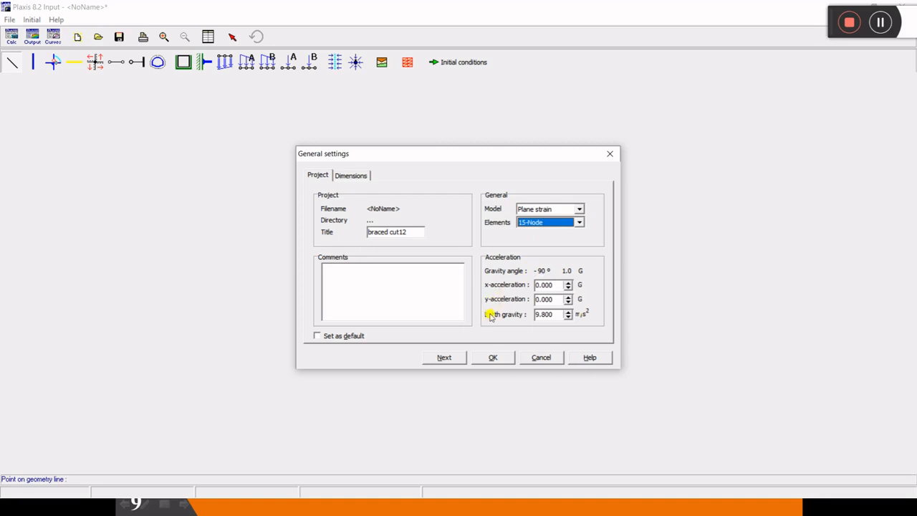
{"action": "left_click", "coordinate": [355, 181]}
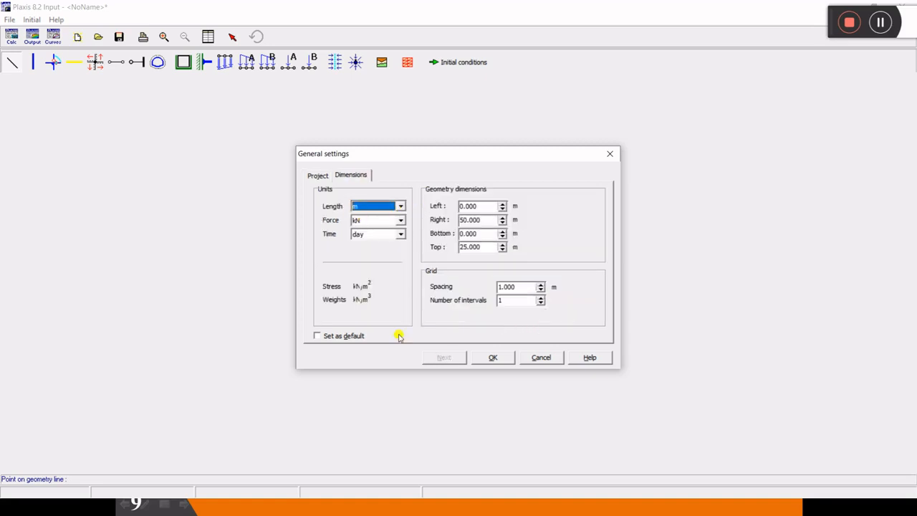
- Switch to the PowerPoint slideshow, go back to the problem geometry slide to check the model's extents, and return to Plaxis Input
{"action": "key", "text": "super"}
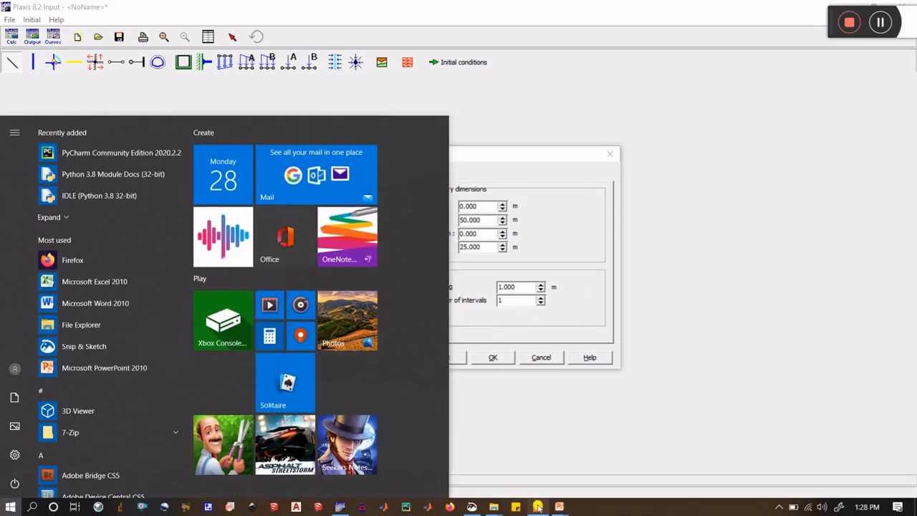
{"action": "mouse_move", "coordinate": [558, 507]}
{"action": "left_click", "coordinate": [609, 484]}
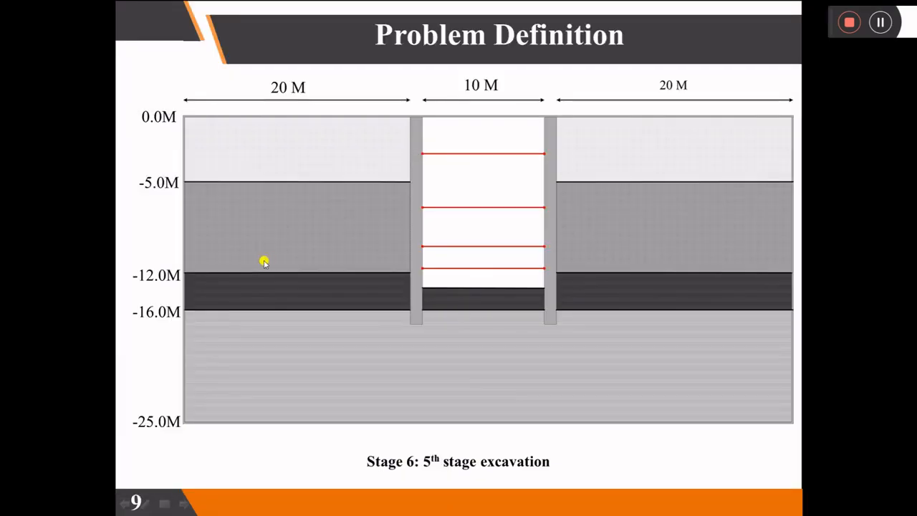
{"action": "key", "text": "Left"}
{"action": "key", "text": "Left"}
{"action": "key", "text": "Left"}
{"action": "key", "text": "Left"}
{"action": "key", "text": "Left"}
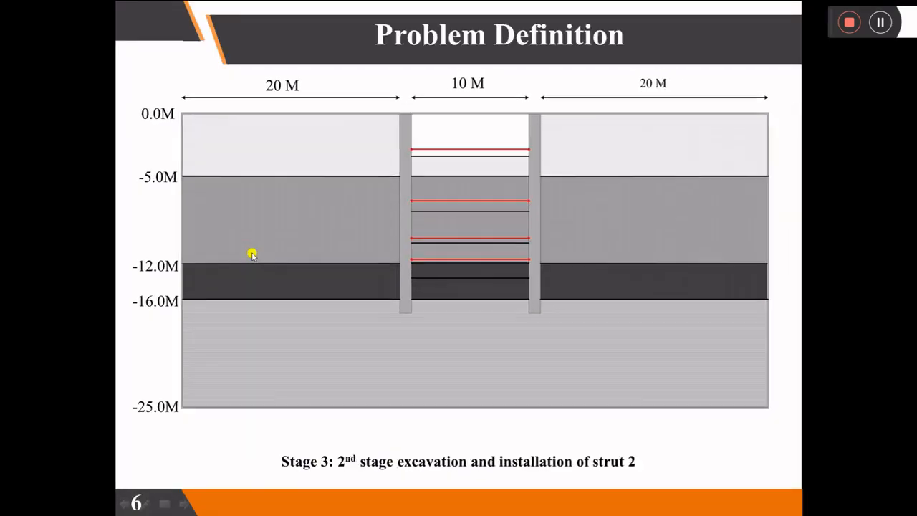
{"action": "key", "text": "Left"}
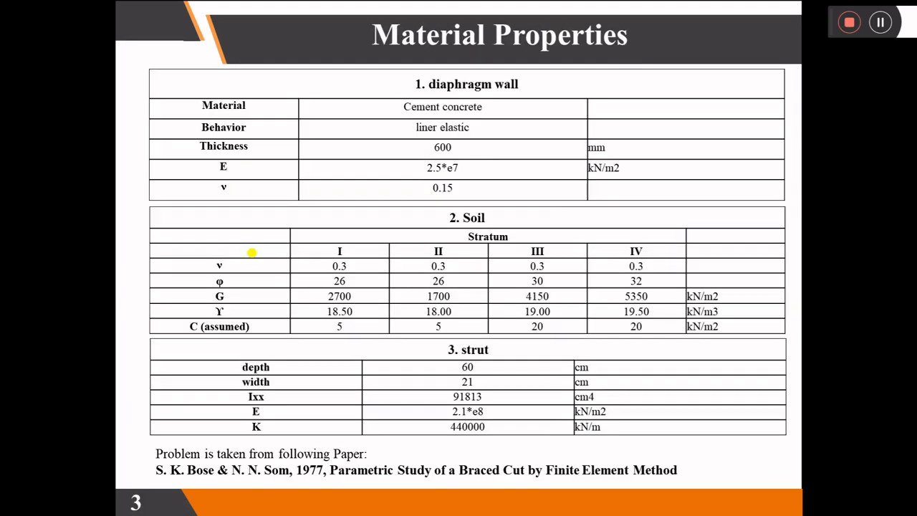
{"action": "key", "text": "Left"}
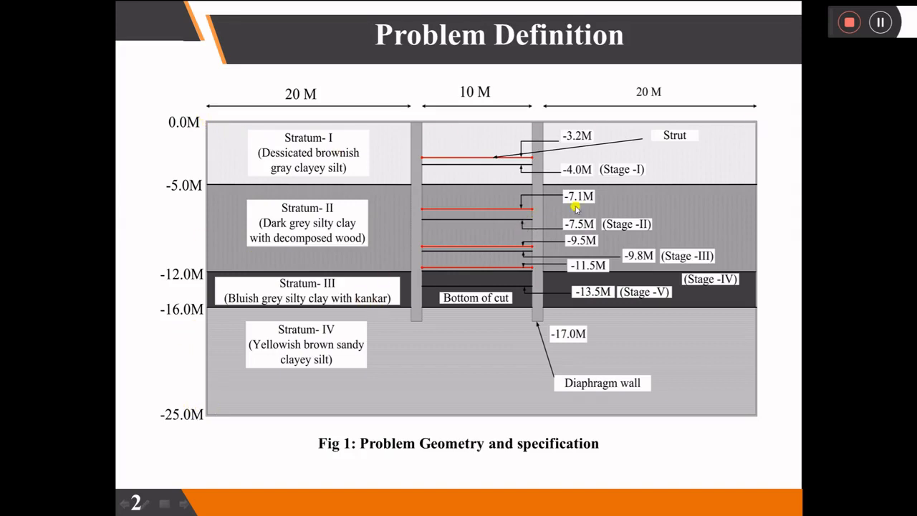
{"action": "key", "text": "super"}
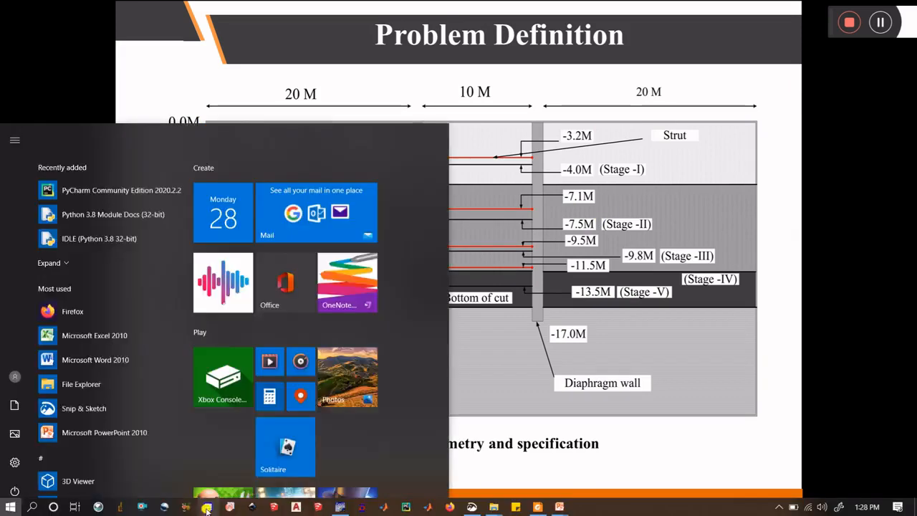
{"action": "left_click", "coordinate": [338, 508]}
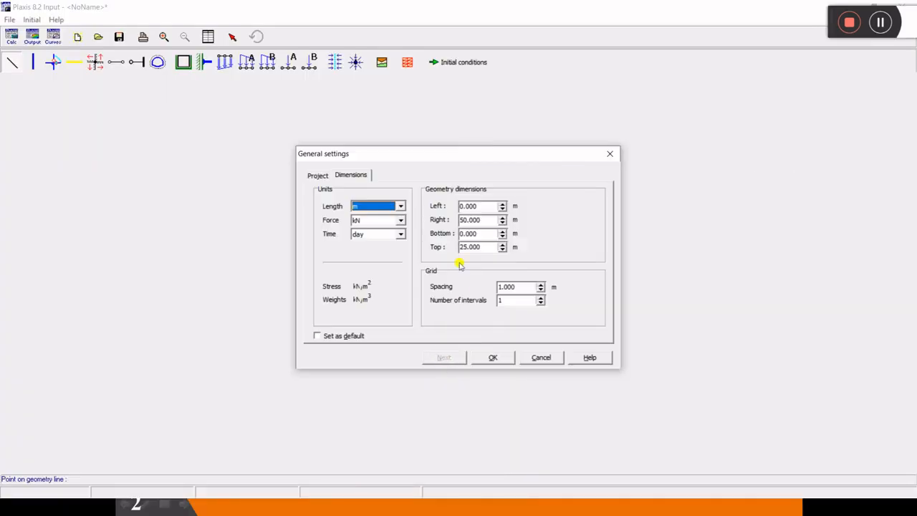
- Set the geometry's bottom limit to -25 m and its top limit to 0 m, and accept the general settings
{"action": "left_click", "coordinate": [481, 233]}
{"action": "type", "text": "-25"}
{"action": "left_click", "coordinate": [480, 245]}
{"action": "type", "text": "0"}
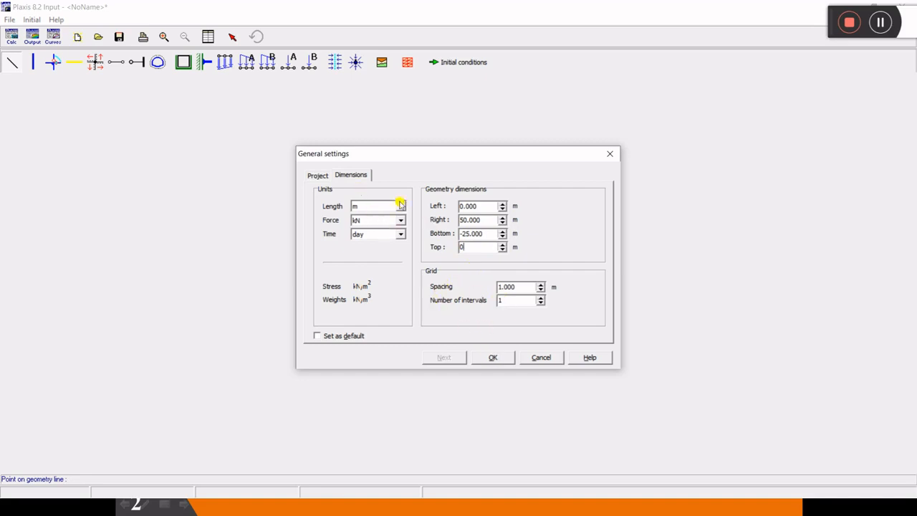
{"action": "left_click", "coordinate": [322, 174]}
{"action": "left_click", "coordinate": [494, 358]}
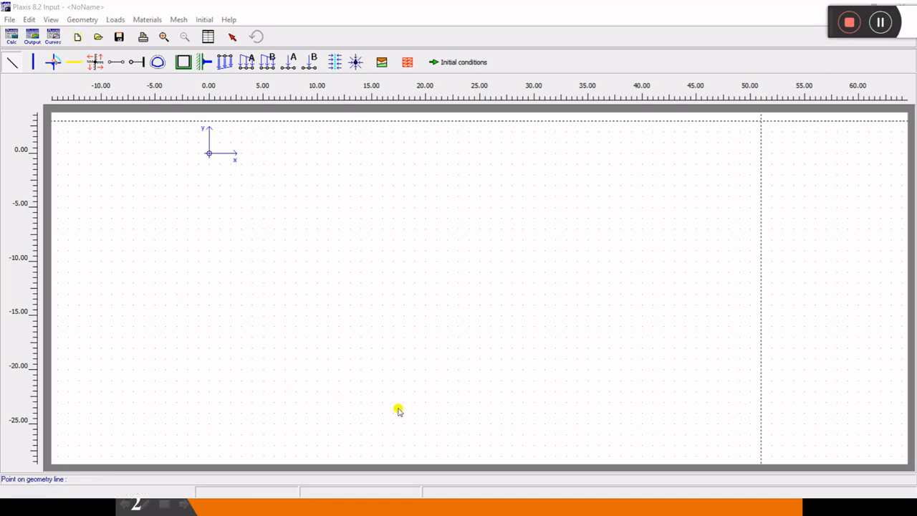
- Check the geometry slide in PowerPoint, and in Plaxis Input draw the ground surface line from (0, 0) to (50, 0)
{"action": "key", "text": "super"}
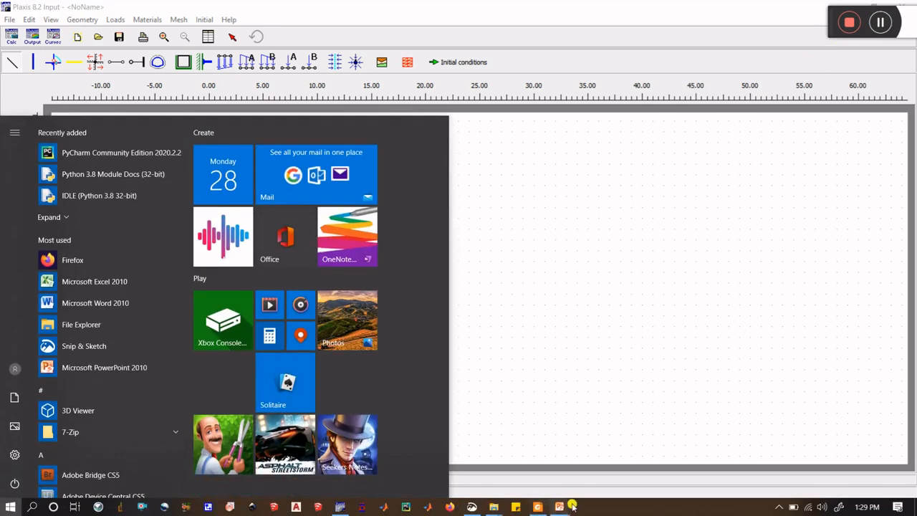
{"action": "mouse_move", "coordinate": [559, 507]}
{"action": "left_click", "coordinate": [627, 455]}
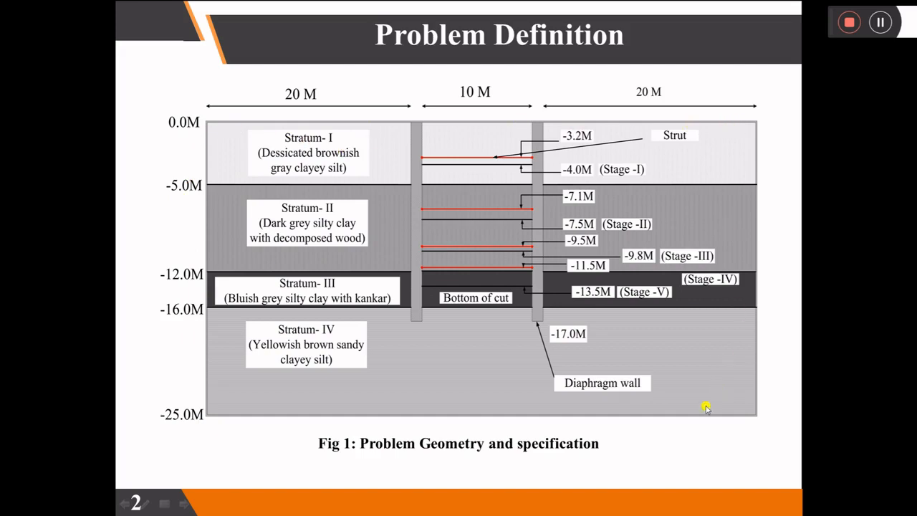
{"action": "key", "text": "super"}
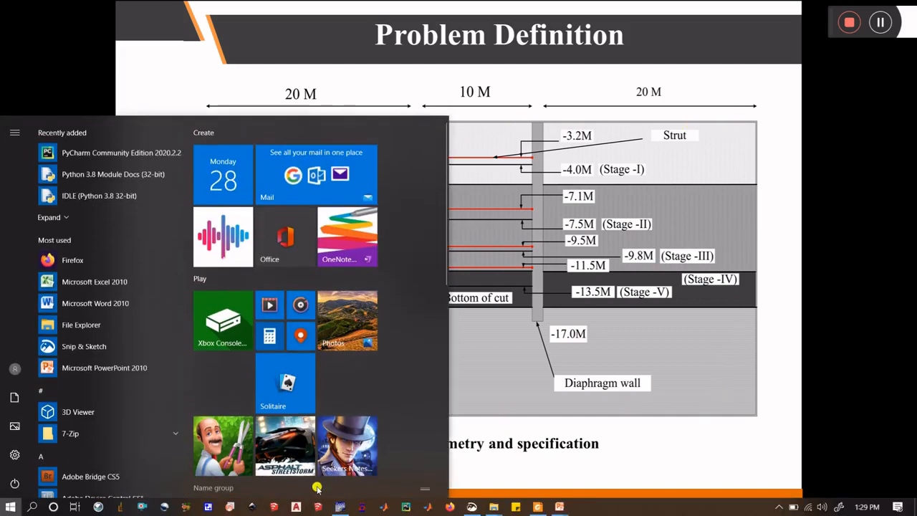
{"action": "left_click", "coordinate": [342, 506]}
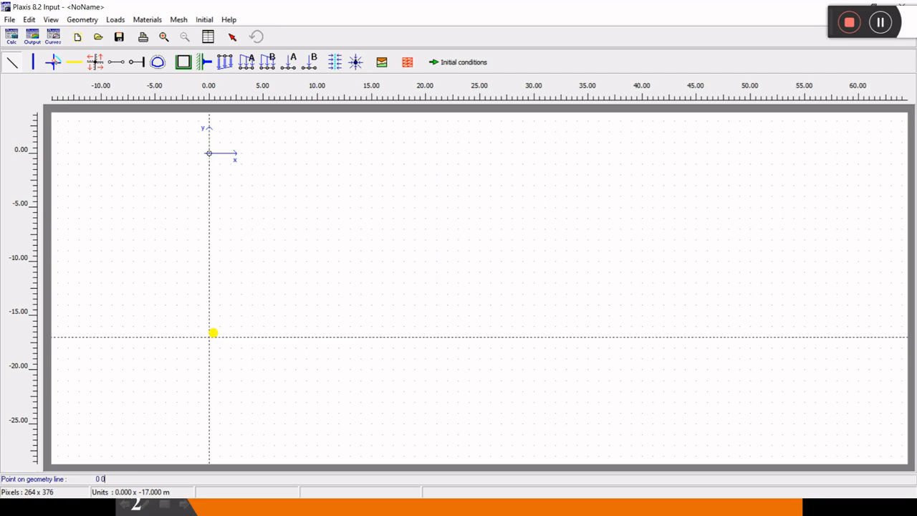
{"action": "key", "text": "Return"}
{"action": "right_click", "coordinate": [208, 156]}
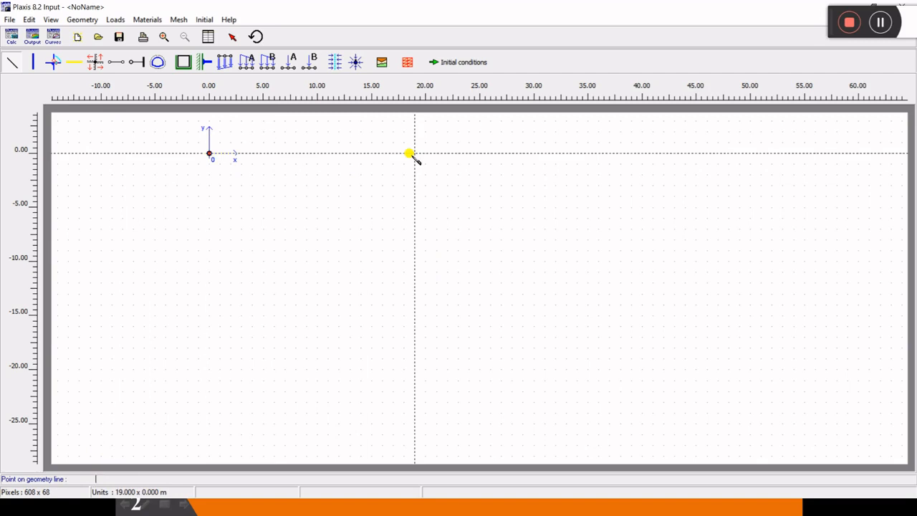
{"action": "key", "text": "Return"}
{"action": "left_click", "coordinate": [750, 153]}
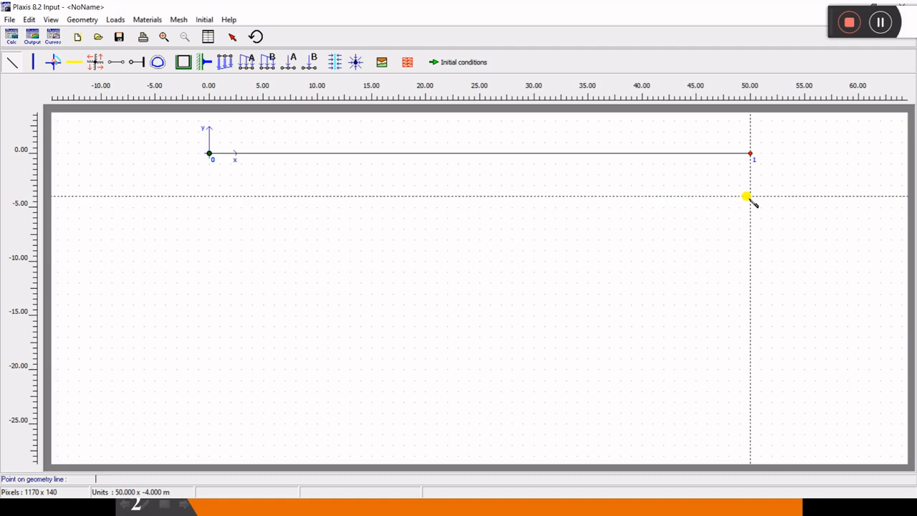
- Continue the contour through (50, -25) and (0, -25) back to (0, 0), end the line and select the enclosed soil cluster
{"action": "type", "text": "50 -25"}
{"action": "key", "text": "Return"}
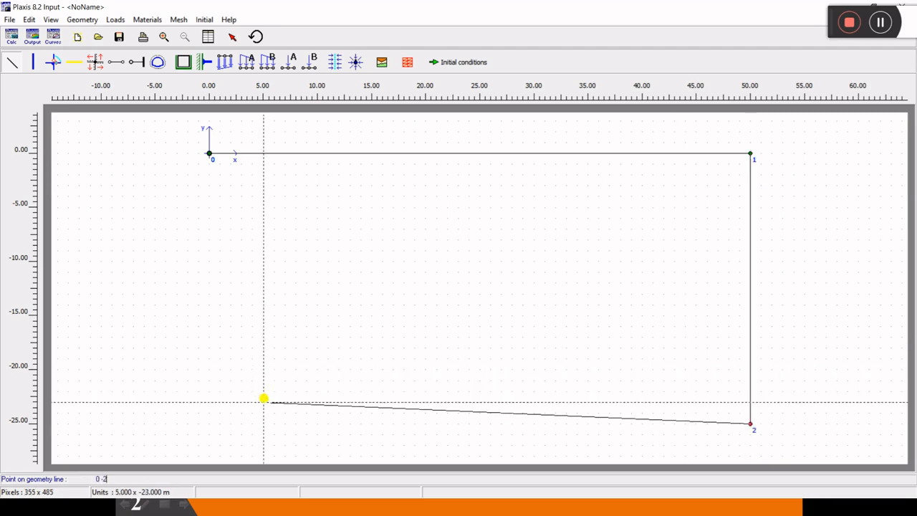
{"action": "type", "text": "0 -25"}
{"action": "key", "text": "Return"}
{"action": "type", "text": "0 0"}
{"action": "key", "text": "Return"}
{"action": "right_click", "coordinate": [352, 291]}
{"action": "left_click", "coordinate": [233, 37]}
{"action": "left_click", "coordinate": [314, 266]}
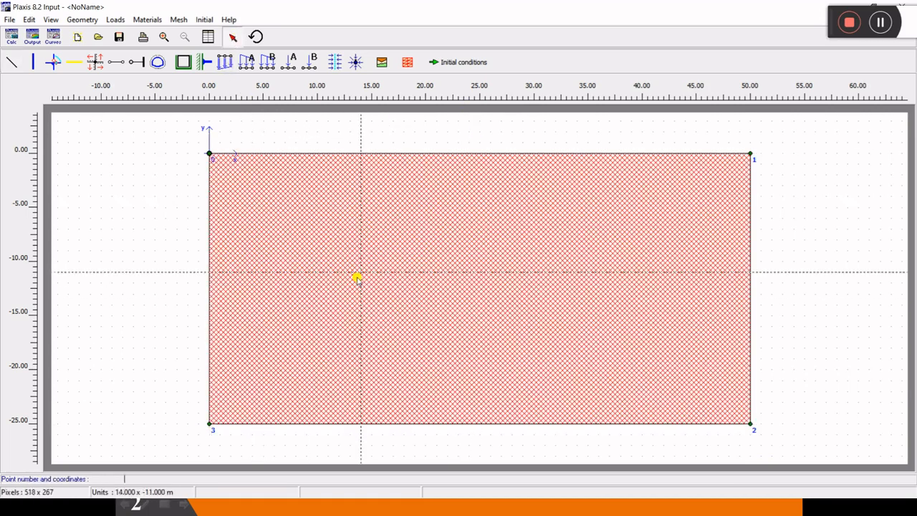
- Check the stratum levels in the PowerPoint slideshow, and draw the first layer boundary in Plaxis Input from (0, -5) to (50, -5)
{"action": "left_click", "coordinate": [13, 62]}
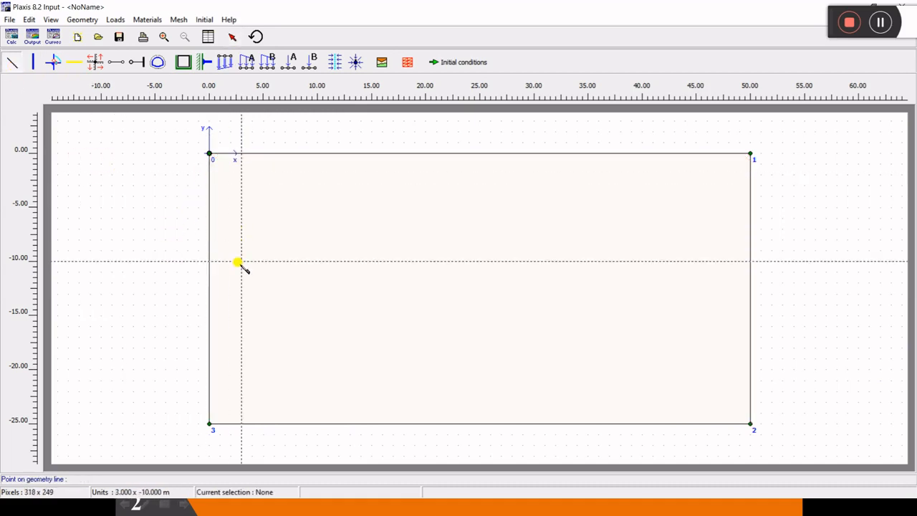
{"action": "key", "text": "super"}
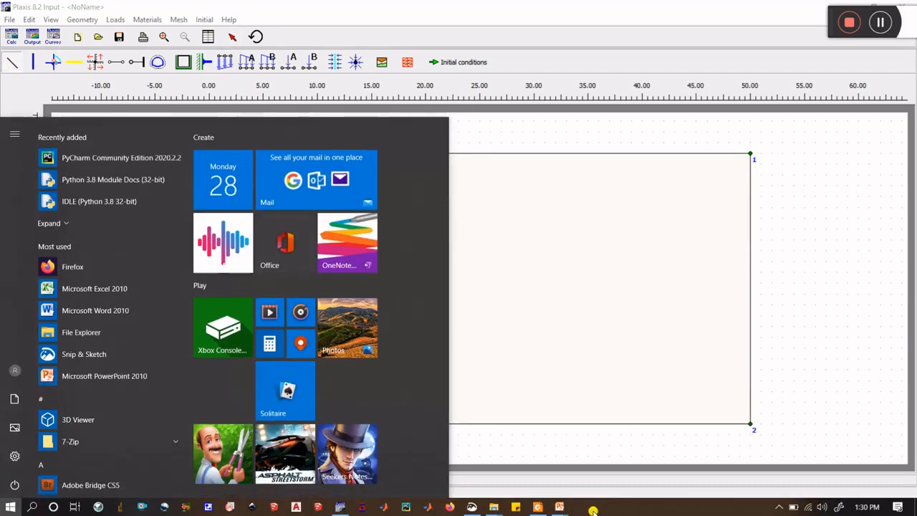
{"action": "mouse_move", "coordinate": [555, 506]}
{"action": "left_click", "coordinate": [628, 458]}
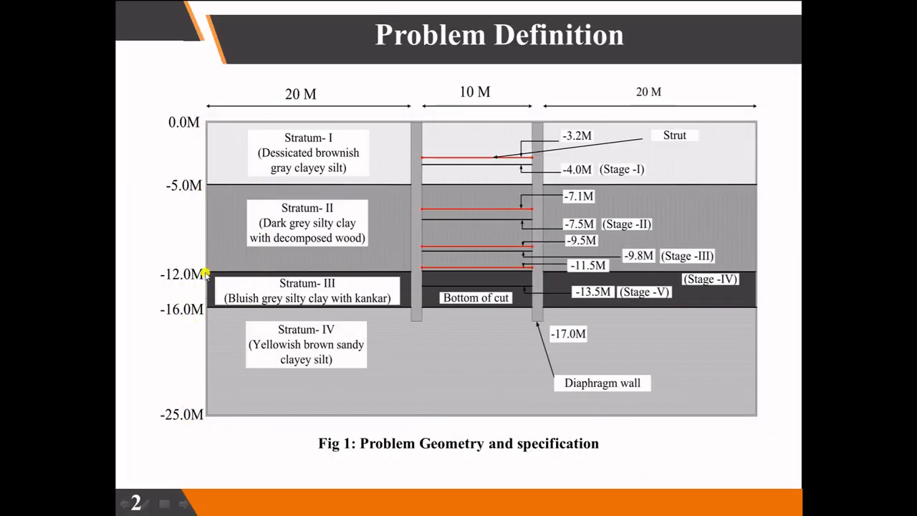
{"action": "key", "text": "super"}
{"action": "left_click", "coordinate": [340, 506]}
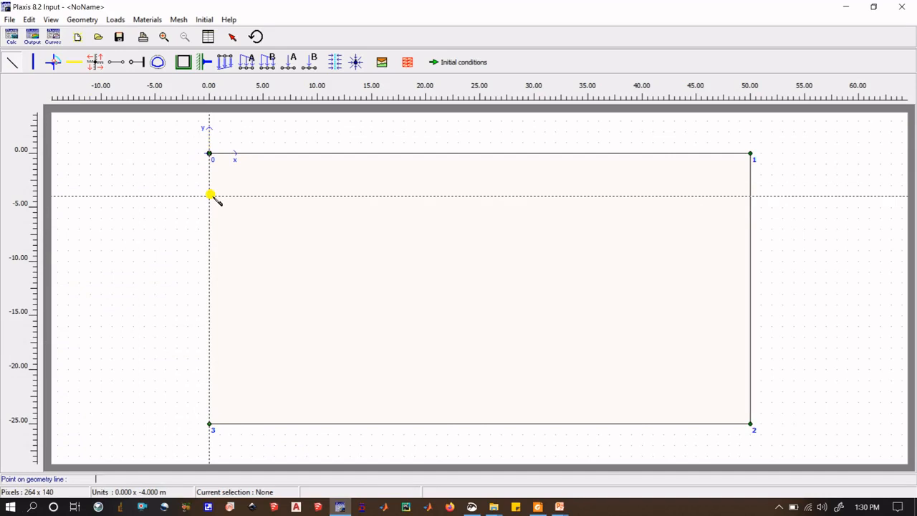
{"action": "key", "text": "Return"}
{"action": "type", "text": "50 -5"}
{"action": "key", "text": "Return"}
{"action": "key", "text": "Escape"}
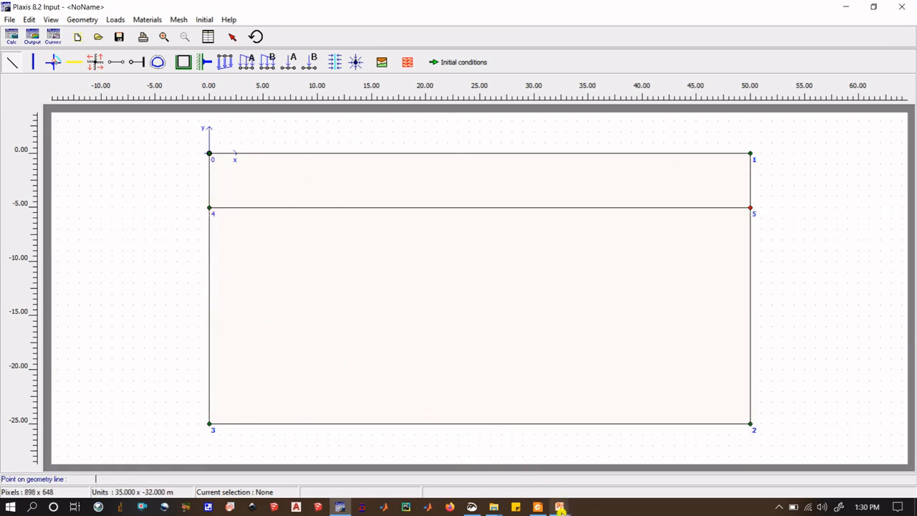
- Check the next stratum level in the PowerPoint slideshow, and draw the second layer boundary in Plaxis Input from (0, -12) to (50, -12)
{"action": "mouse_move", "coordinate": [560, 506]}
{"action": "left_click", "coordinate": [626, 458]}
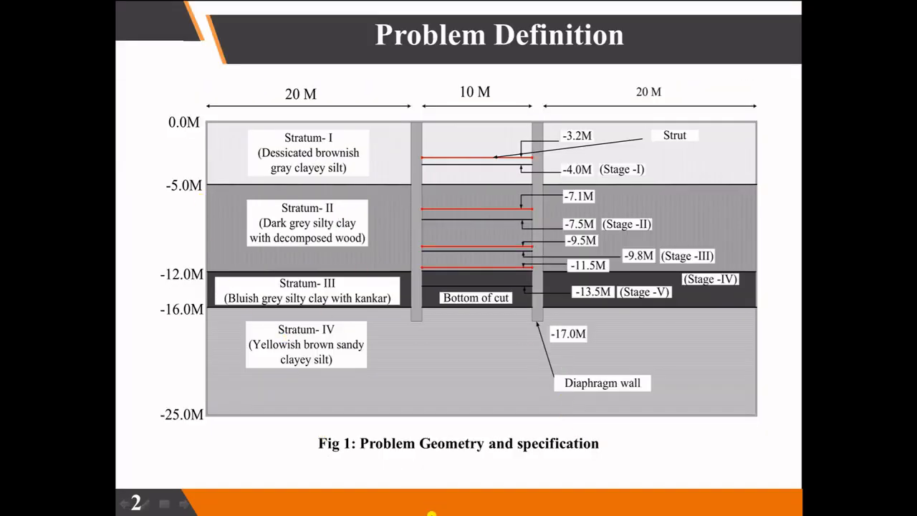
{"action": "key", "text": "super"}
{"action": "left_click", "coordinate": [340, 507]}
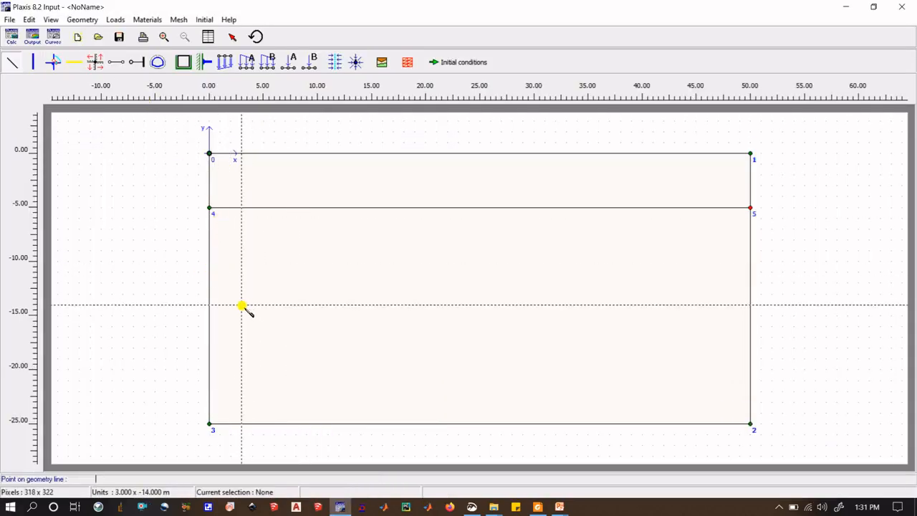
{"action": "type", "text": "0 -12"}
{"action": "key", "text": "Return"}
{"action": "type", "text": "50 -12"}
{"action": "key", "text": "Return"}
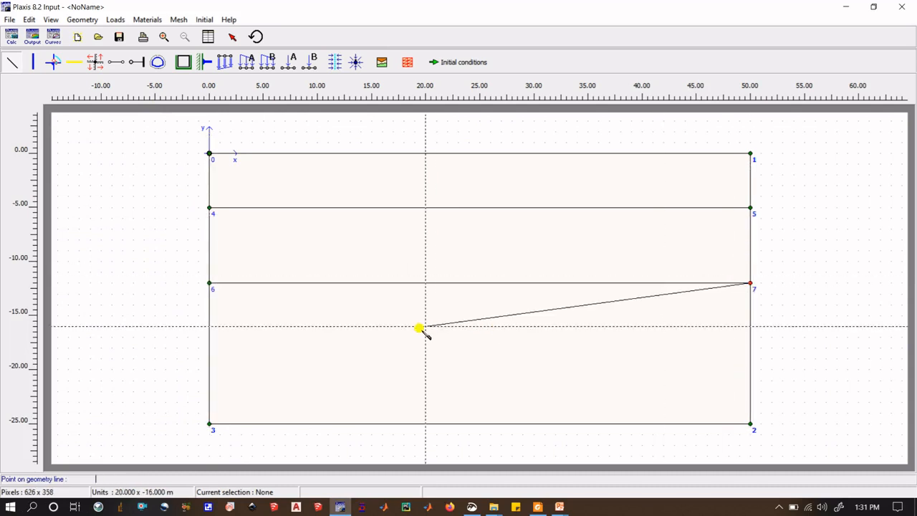
{"action": "right_click", "coordinate": [422, 330]}
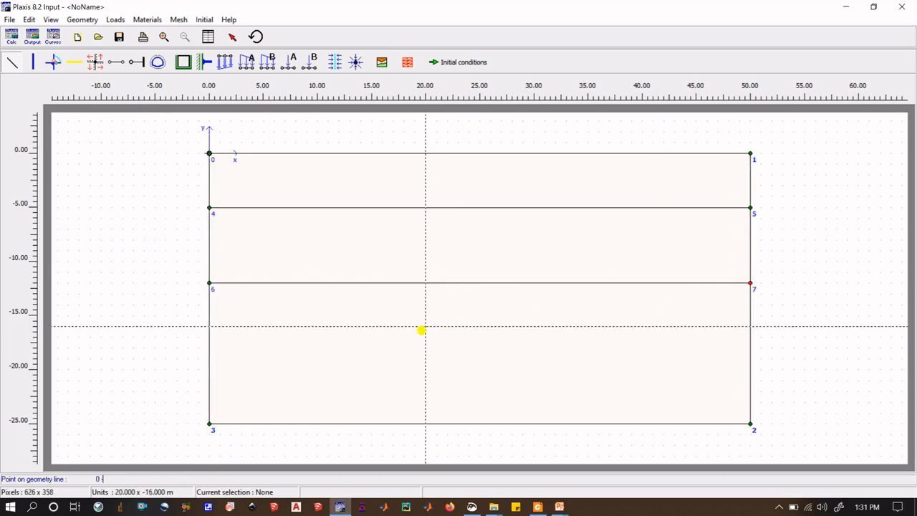
- Draw the third layer boundary from (0, -16) to (50, -16), end the line and select the lowest soil cluster
{"action": "key", "text": "Return"}
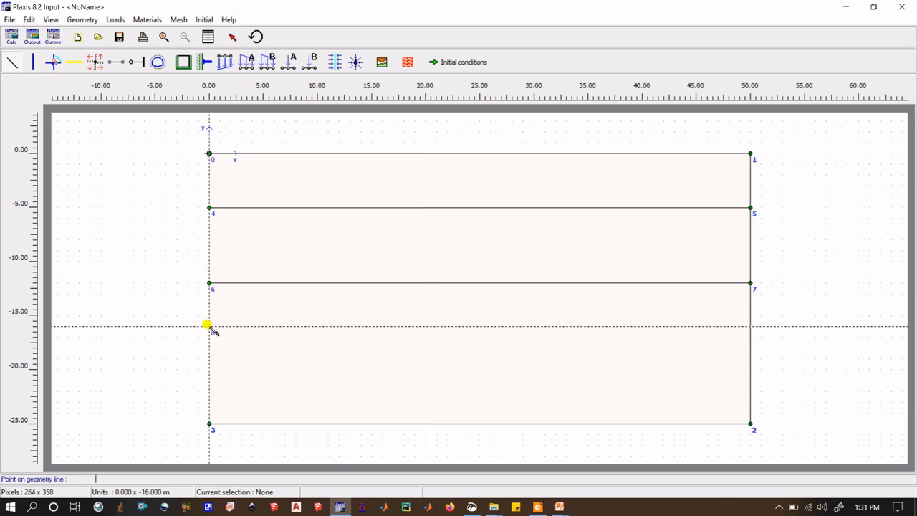
{"action": "key", "text": "Return"}
{"action": "right_click", "coordinate": [513, 291]}
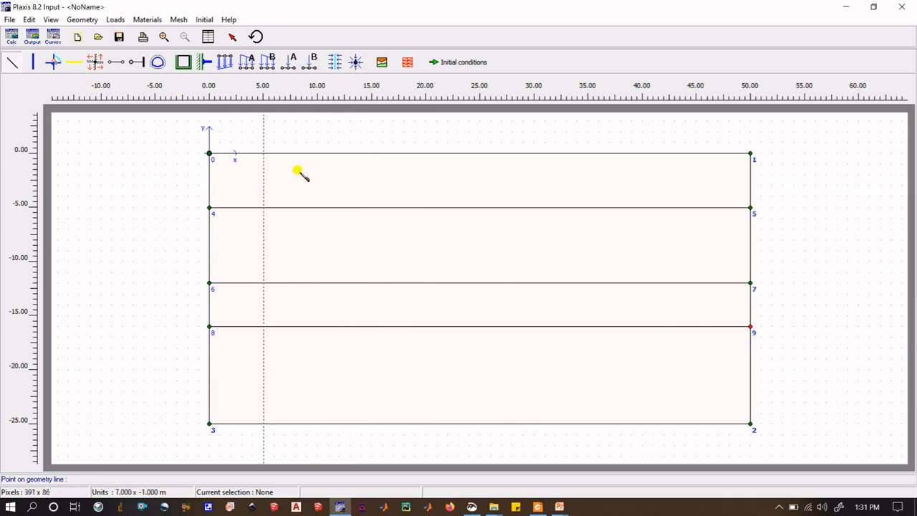
{"action": "left_click", "coordinate": [233, 37]}
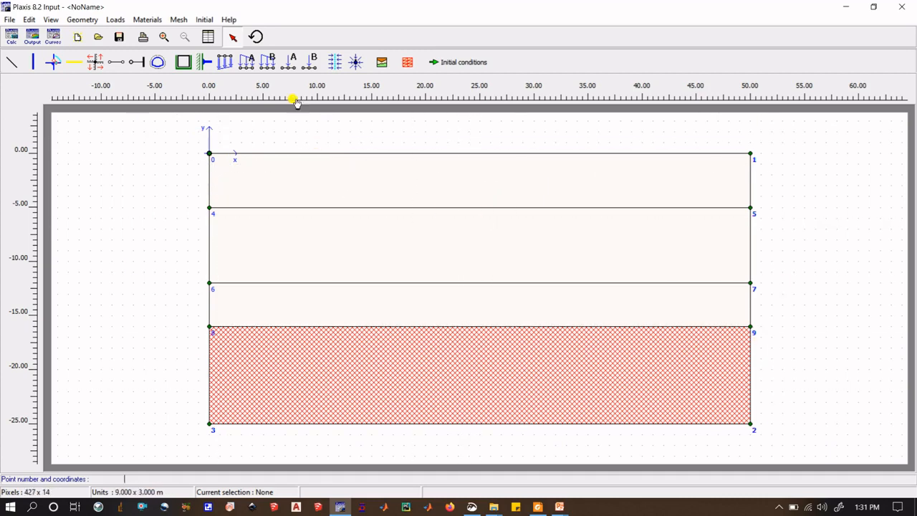
- Check the diaphragm wall positions and depth in the PowerPoint slideshow and return to Plaxis Input
{"action": "key", "text": "alt+Tab"}
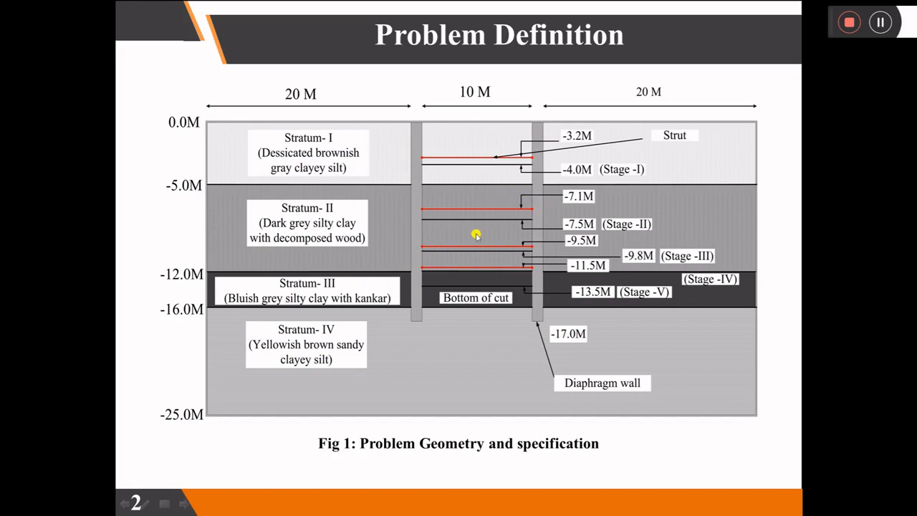
{"action": "key", "text": "super"}
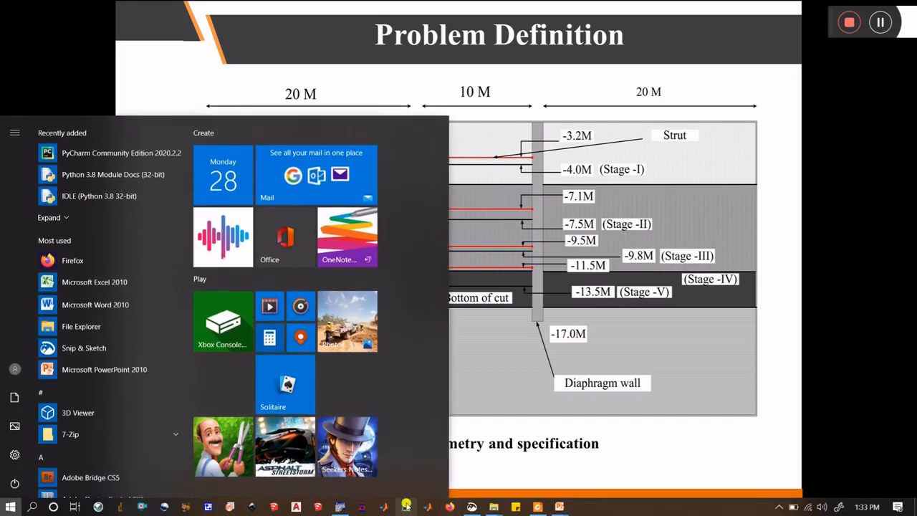
{"action": "left_click", "coordinate": [353, 507]}
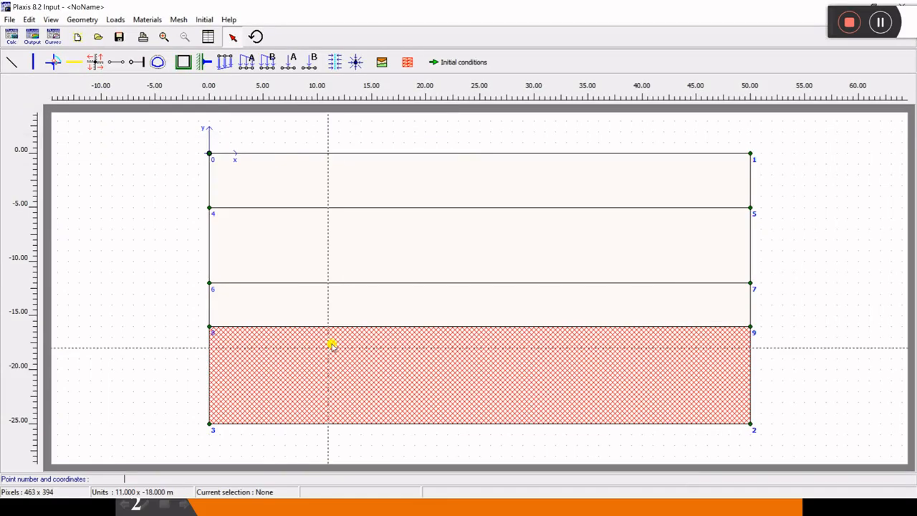
{"action": "left_click", "coordinate": [34, 64]}
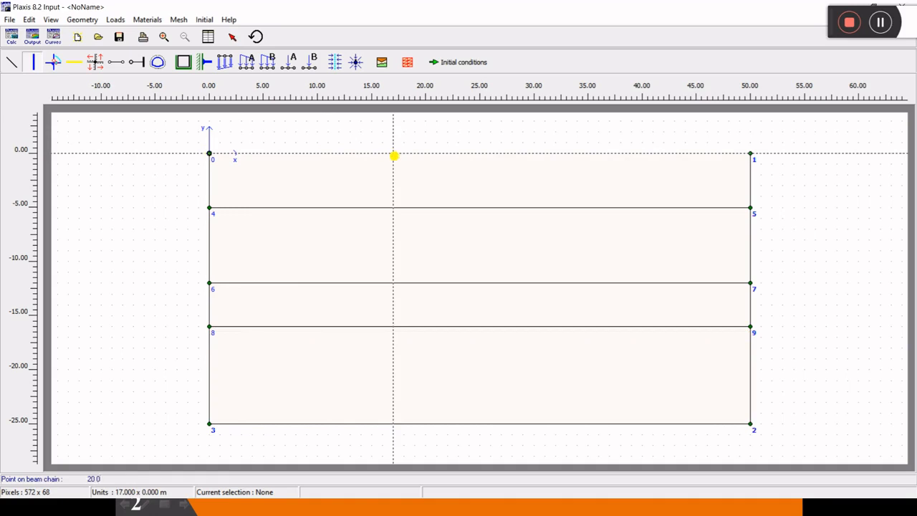
{"action": "left_click", "coordinate": [426, 154]}
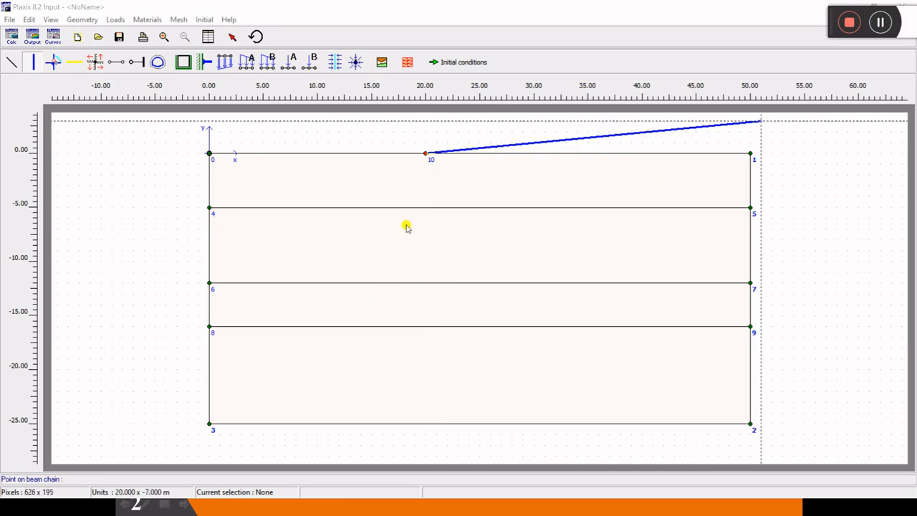
{"action": "left_click", "coordinate": [425, 252]}
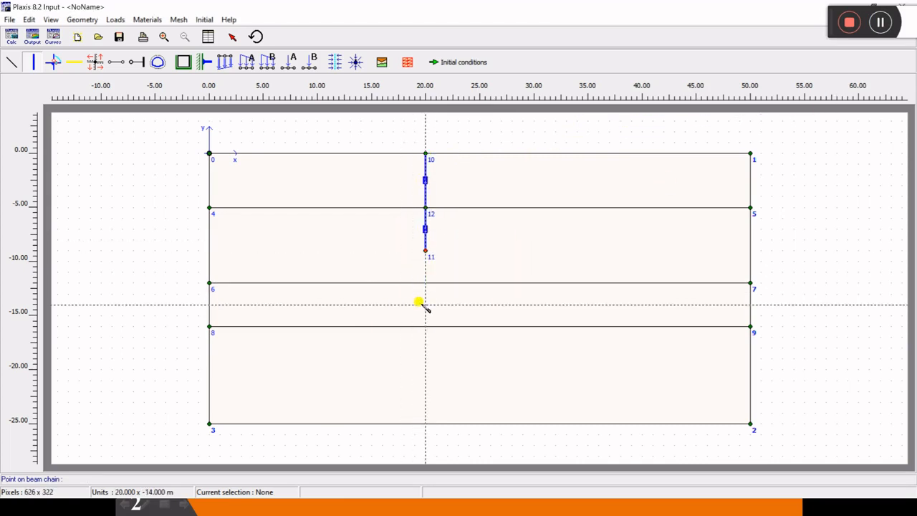
{"action": "key", "text": "ctrl+z"}
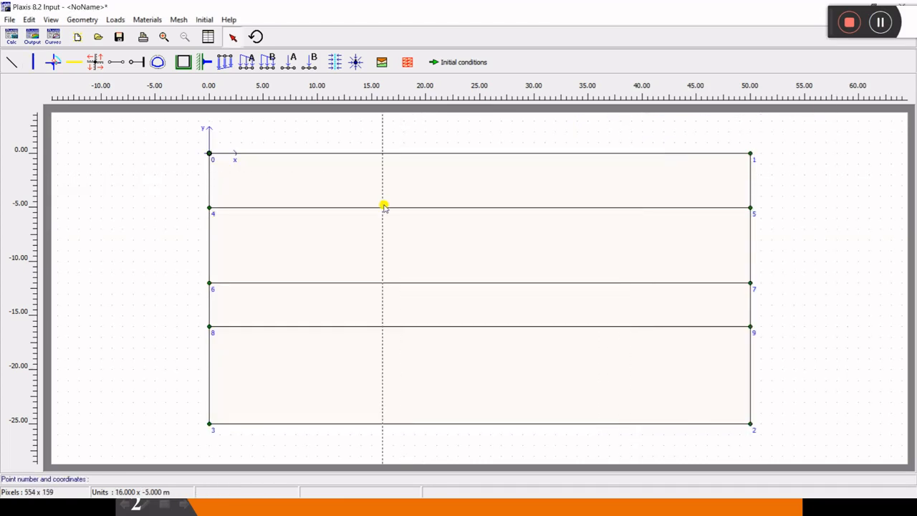
- Draw the first diaphragm wall as a plate from (20, 0) to (20, -17)
{"action": "left_click", "coordinate": [33, 63]}
{"action": "left_click", "coordinate": [880, 22]}
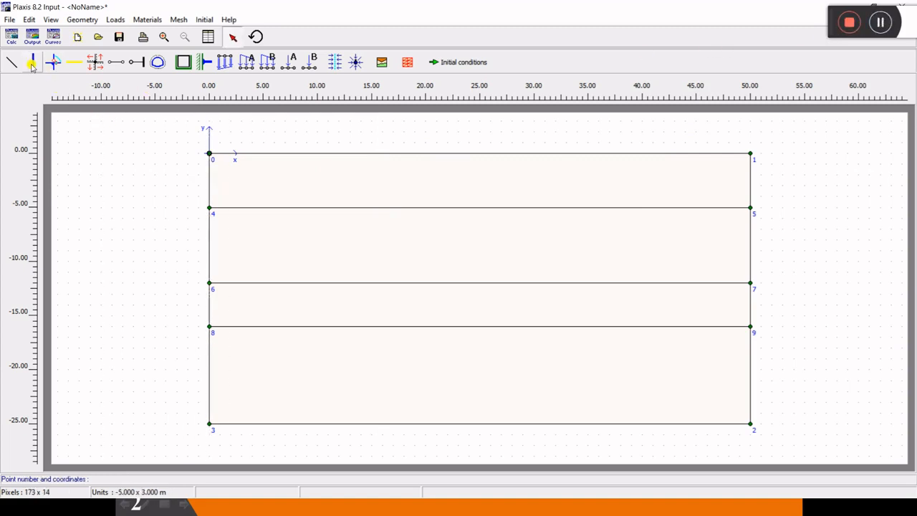
{"action": "left_click", "coordinate": [33, 64]}
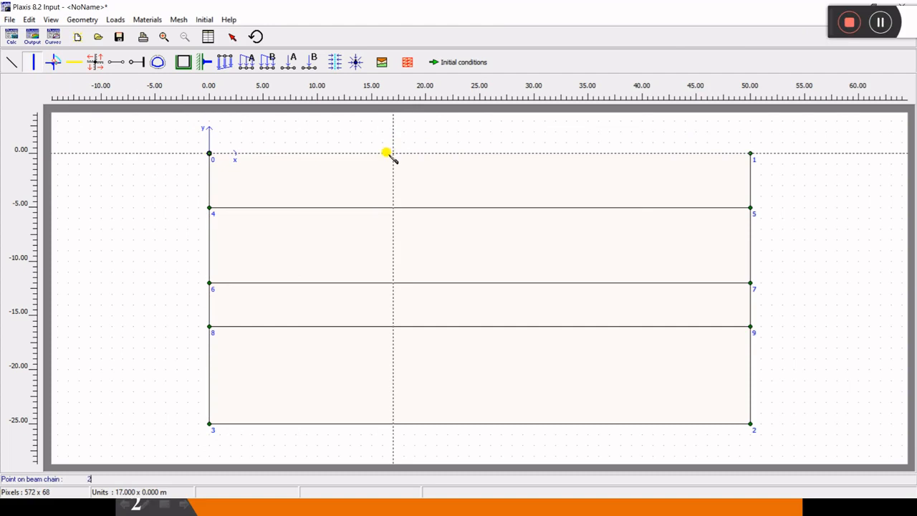
{"action": "type", "text": "20 0"}
{"action": "key", "text": "Return"}
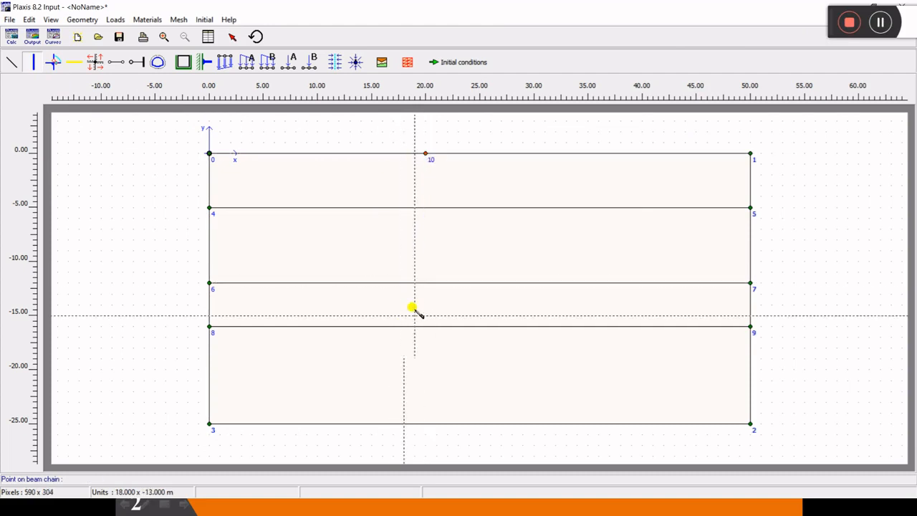
{"action": "type", "text": "20 -17"}
{"action": "key", "text": "Return"}
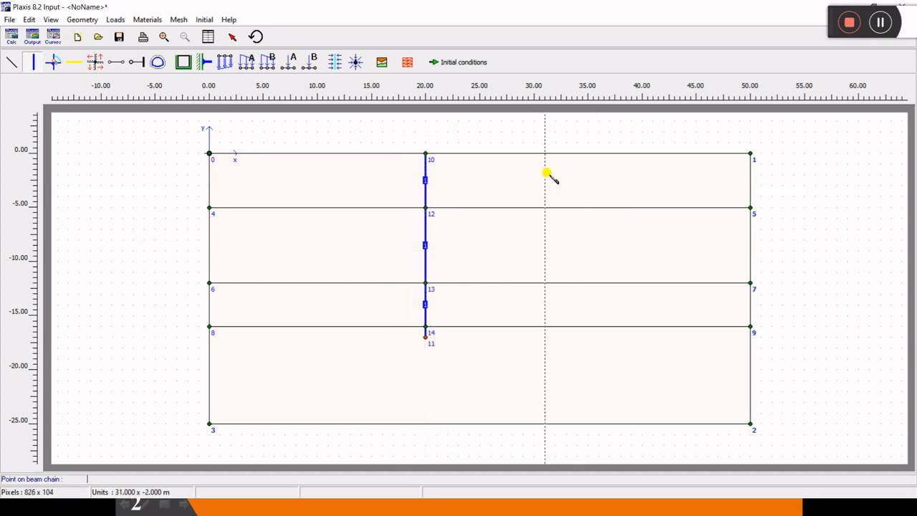
- Draw the second diaphragm wall as a plate from (30, 0) to (30, -17) and end the plate chain
{"action": "key", "text": "Return"}
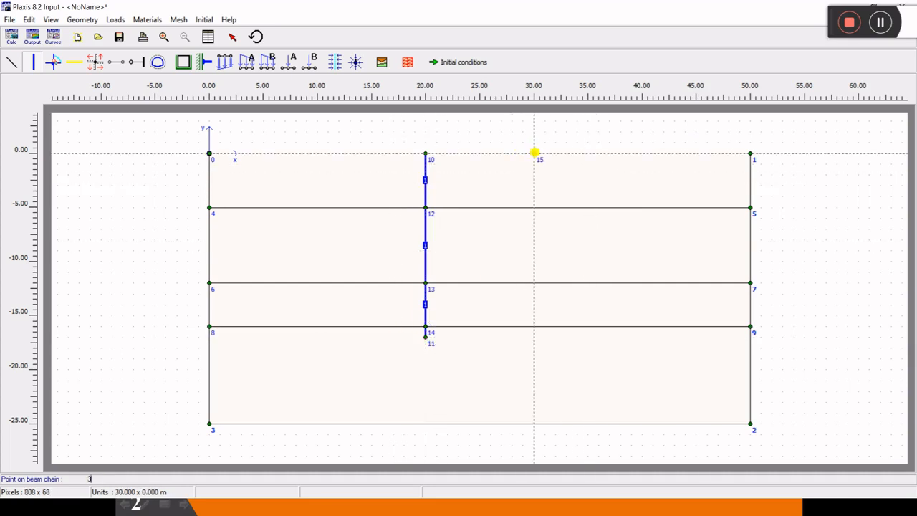
{"action": "type", "text": "30 -17"}
{"action": "key", "text": "Return"}
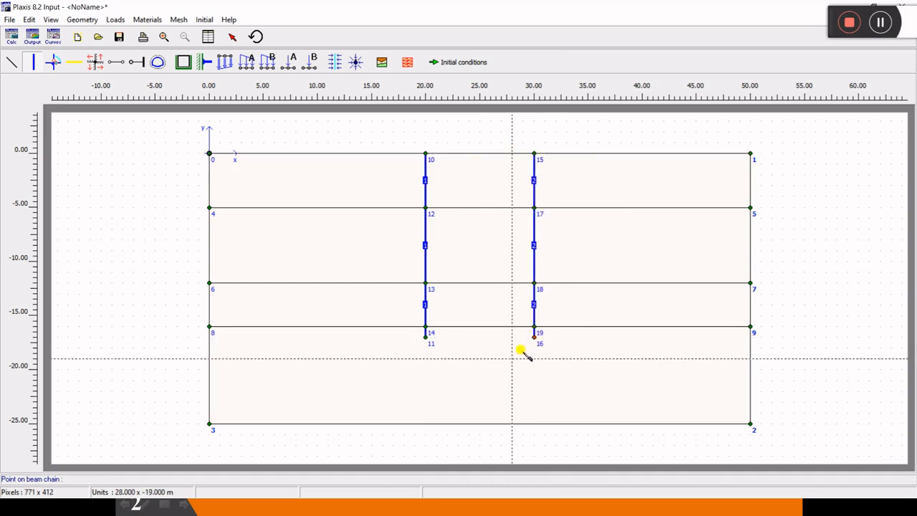
{"action": "right_click", "coordinate": [456, 354]}
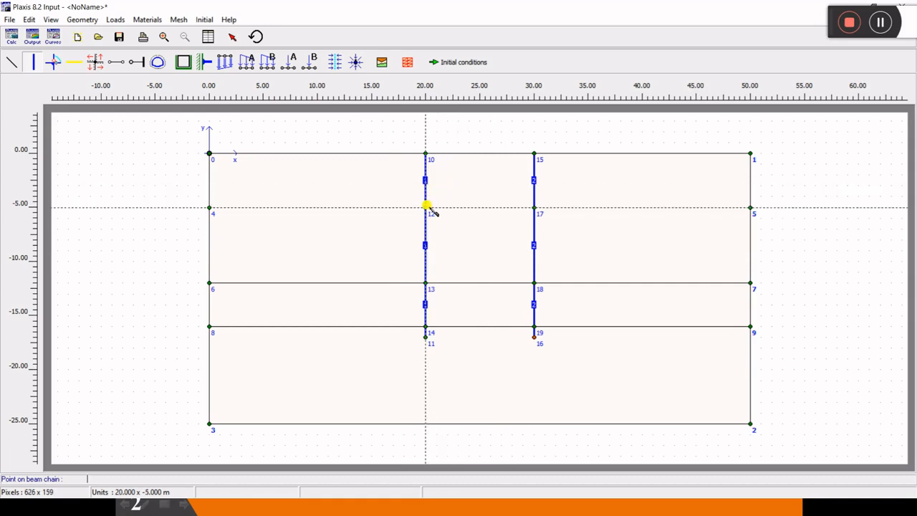
- Check the excavation stage levels in the PowerPoint slideshow, and draw the first stage's geometry line in Plaxis Input from (20, -4) to (30, -4)
{"action": "left_click", "coordinate": [483, 502]}
{"action": "key", "text": "super"}
{"action": "mouse_move", "coordinate": [561, 506]}
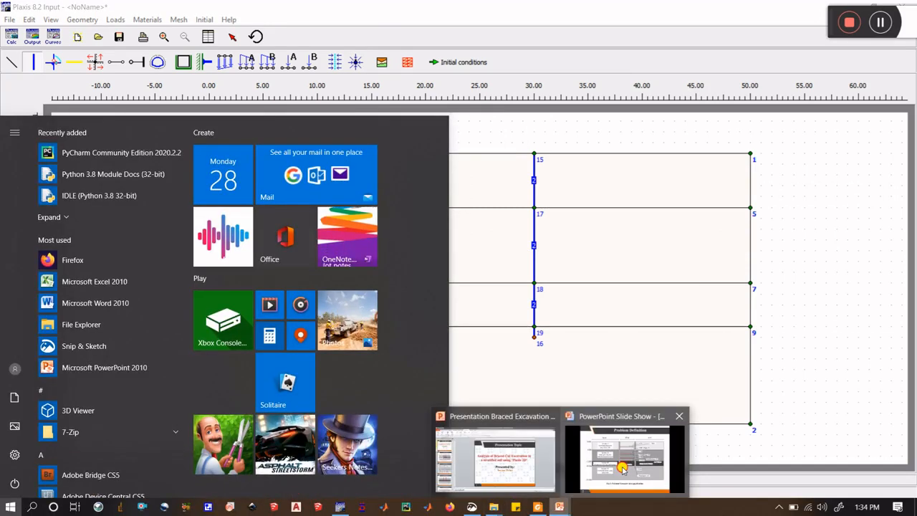
{"action": "left_click", "coordinate": [623, 467]}
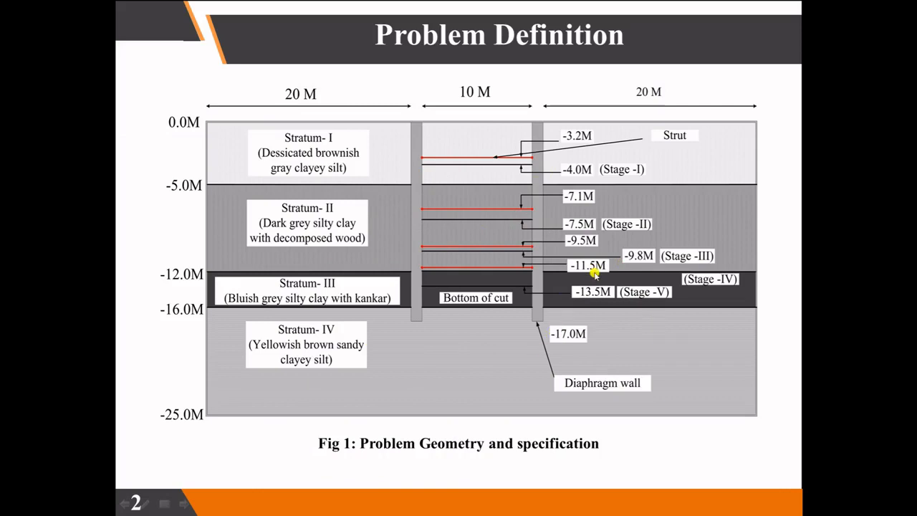
{"action": "key", "text": "super"}
{"action": "left_click", "coordinate": [341, 506]}
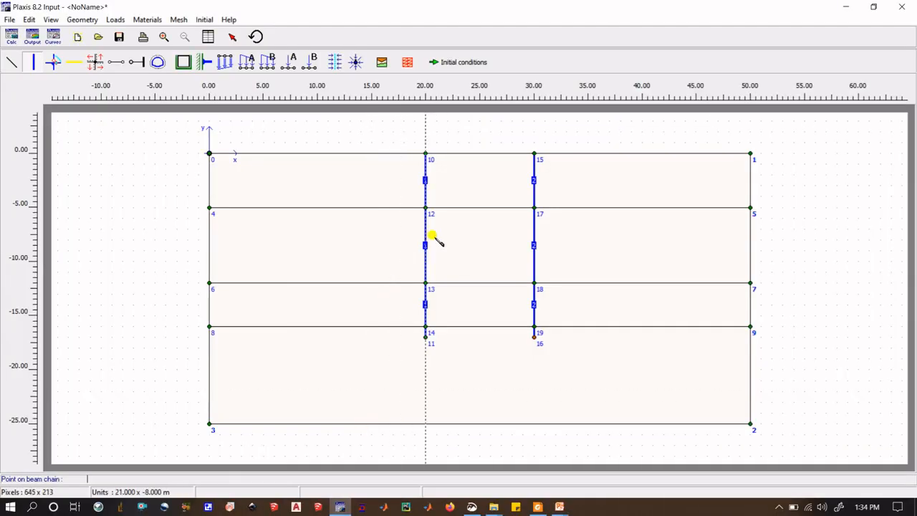
{"action": "left_click", "coordinate": [16, 63]}
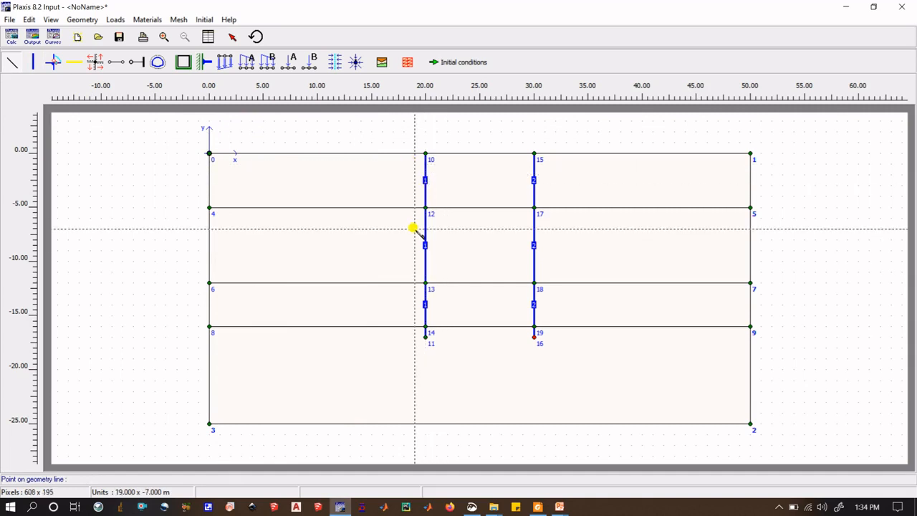
{"action": "key", "text": "Return"}
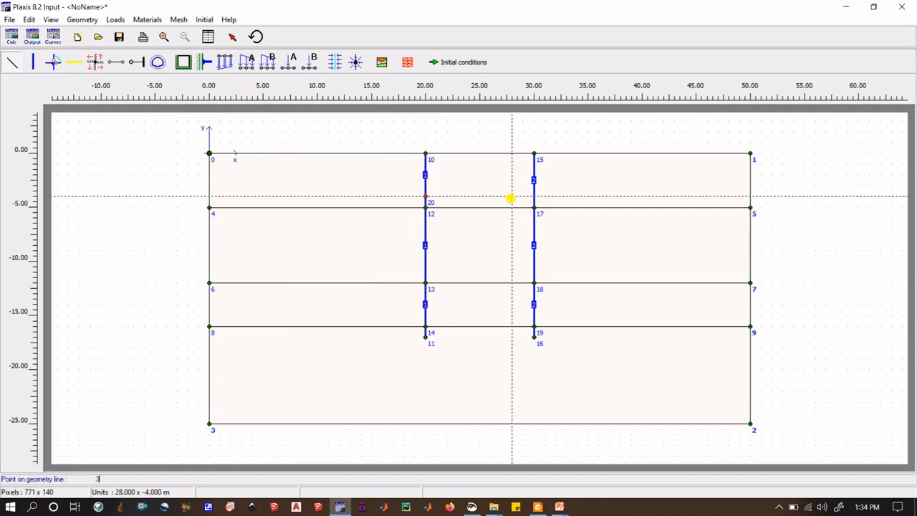
{"action": "type", "text": "30 -4"}
{"action": "key", "text": "Return"}
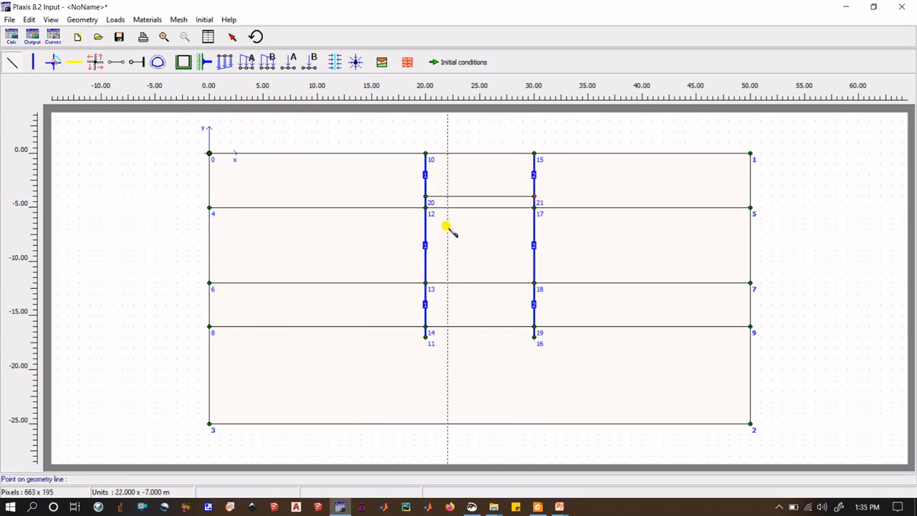
- Check the second stage level in the PowerPoint slideshow, and draw its geometry line in Plaxis Input from (20, -7.5) to (30, -7.5)
{"action": "mouse_move", "coordinate": [560, 506]}
{"action": "left_click", "coordinate": [619, 466]}
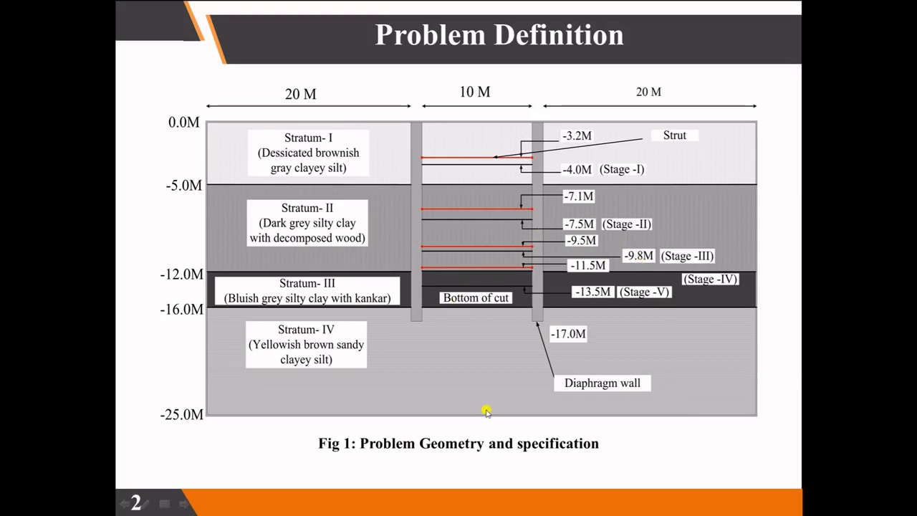
{"action": "key", "text": "super"}
{"action": "left_click", "coordinate": [340, 505]}
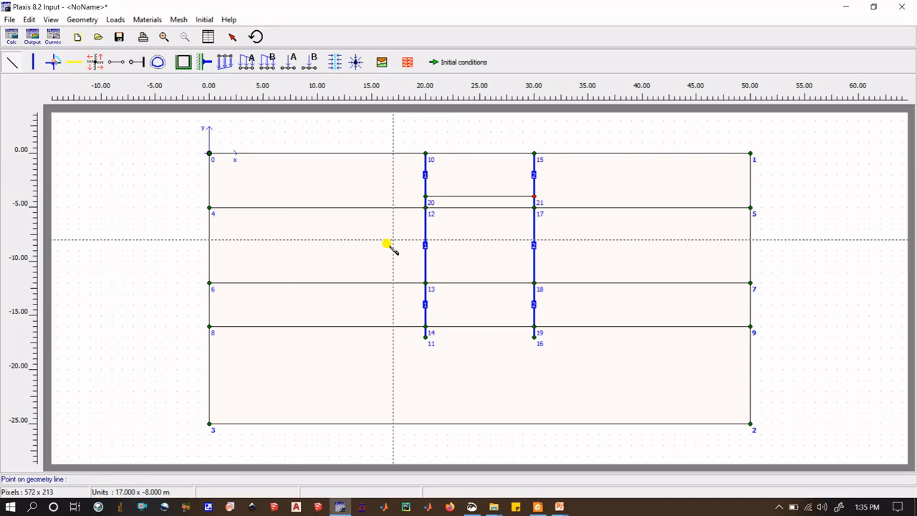
{"action": "left_click", "coordinate": [426, 236]}
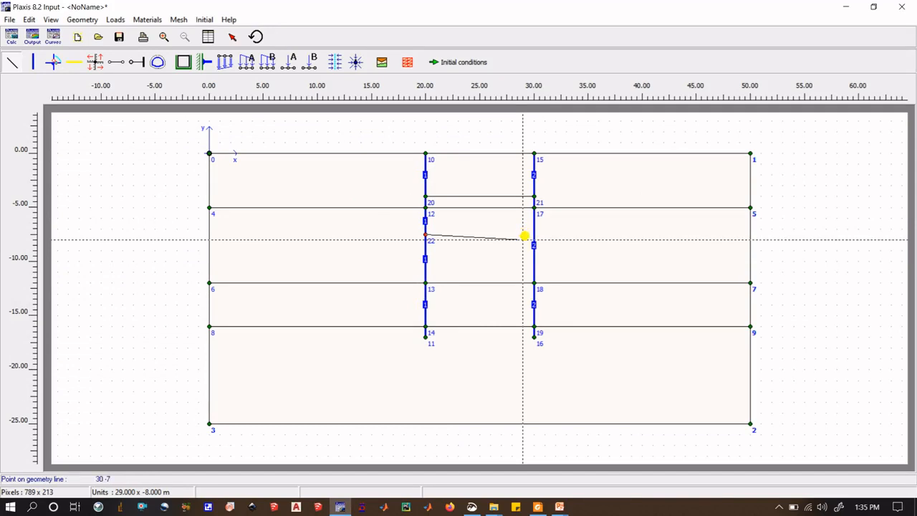
{"action": "type", "text": "30 -7.5"}
{"action": "key", "text": "Return"}
{"action": "right_click", "coordinate": [454, 260]}
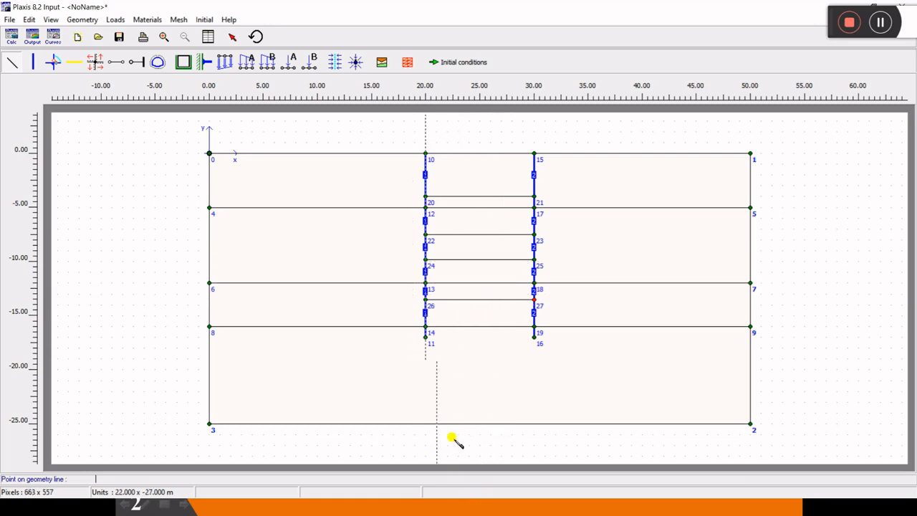
- Check the top strut level in the PowerPoint slideshow, and add a node-to-node anchor in Plaxis Input from (20, -3.1) to (30, -3.1)
{"action": "key", "text": "super"}
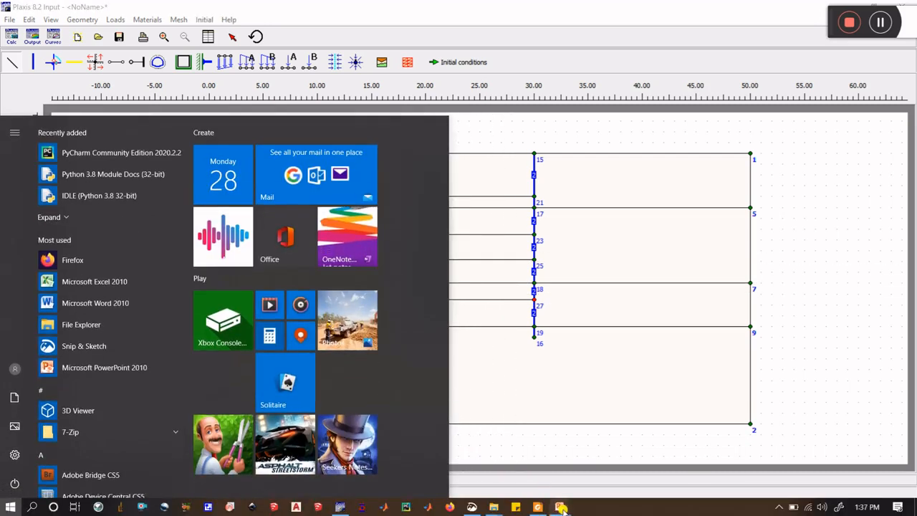
{"action": "mouse_move", "coordinate": [560, 506]}
{"action": "left_click", "coordinate": [613, 459]}
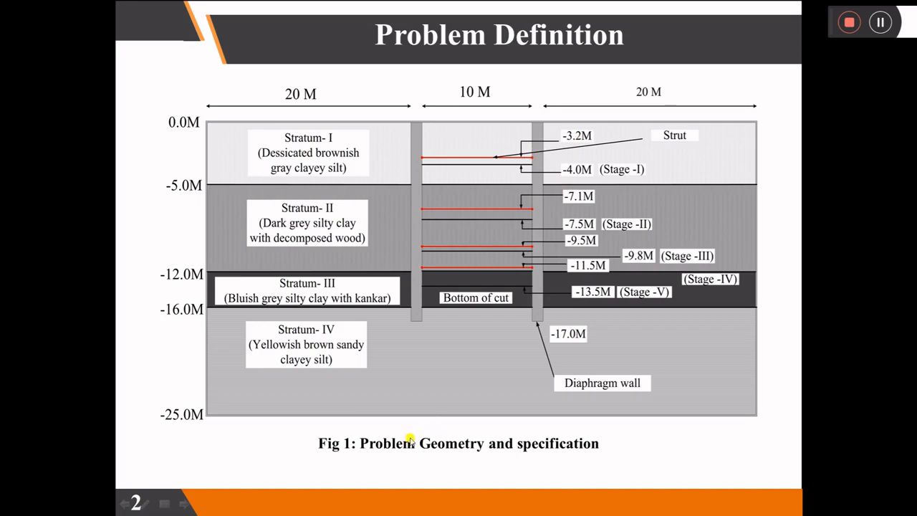
{"action": "key", "text": "super"}
{"action": "left_click", "coordinate": [337, 507]}
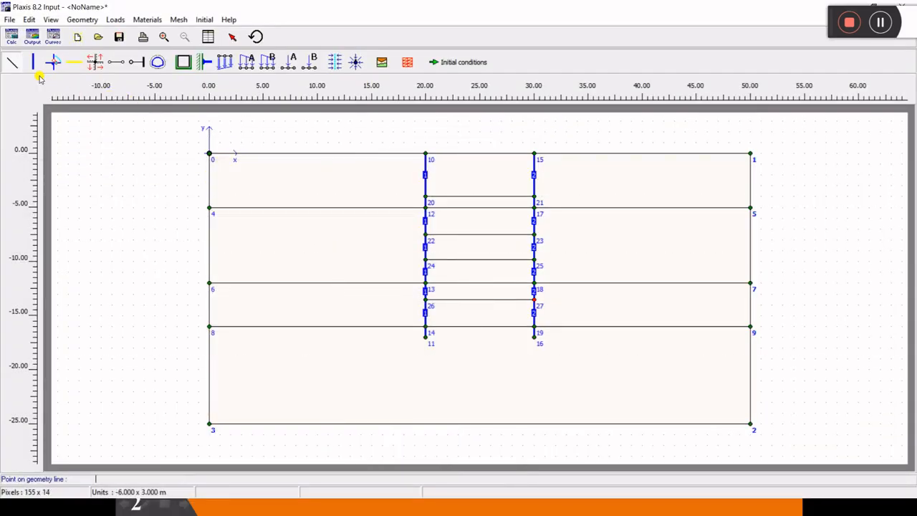
{"action": "left_click", "coordinate": [112, 68]}
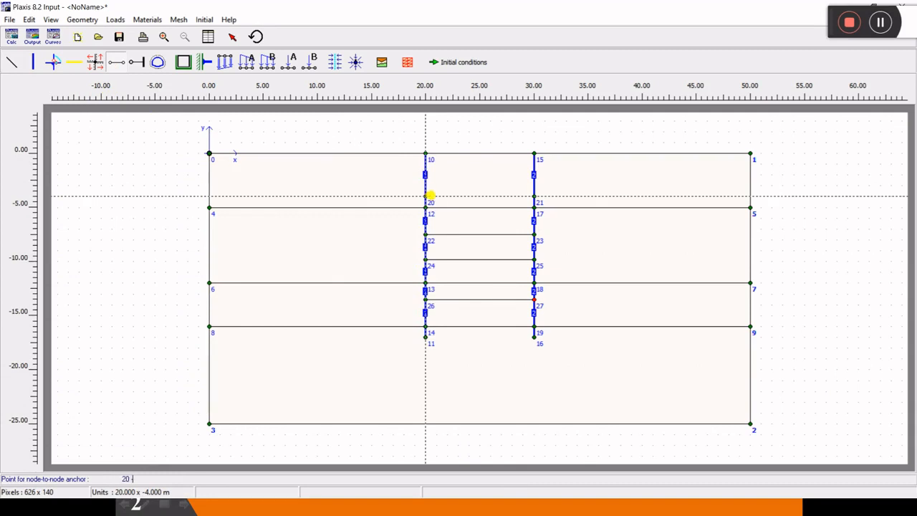
{"action": "key", "text": "Return"}
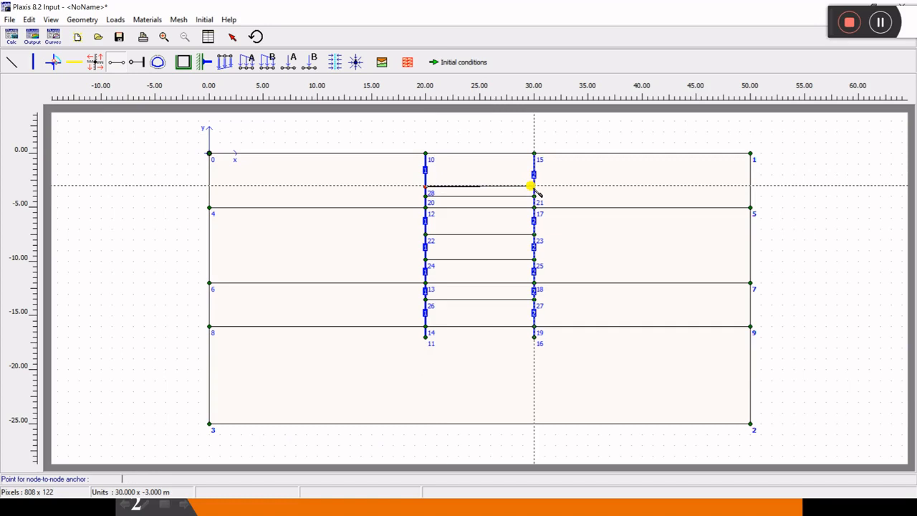
{"action": "type", "text": "30 -3.1"}
{"action": "key", "text": "Return"}
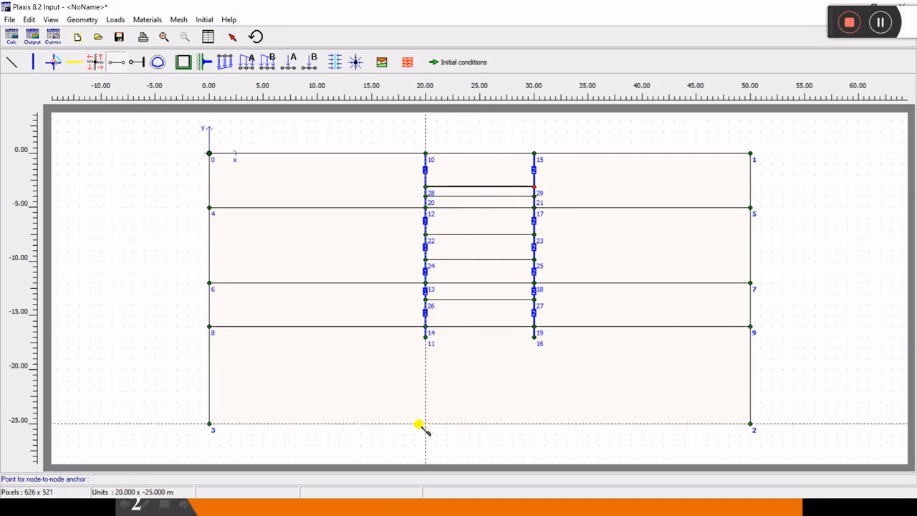
- Check the second strut level in the PowerPoint slideshow, and add a node-to-node anchor in Plaxis Input from (20, -7.1) to (30, -7.1)
{"action": "key", "text": "super"}
{"action": "mouse_move", "coordinate": [559, 507]}
{"action": "left_click", "coordinate": [593, 490]}
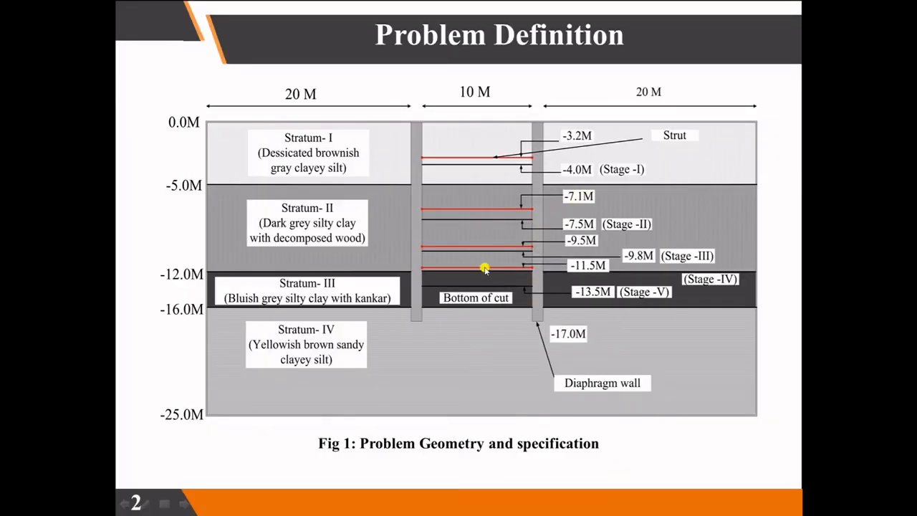
{"action": "key", "text": "super"}
{"action": "left_click", "coordinate": [341, 507]}
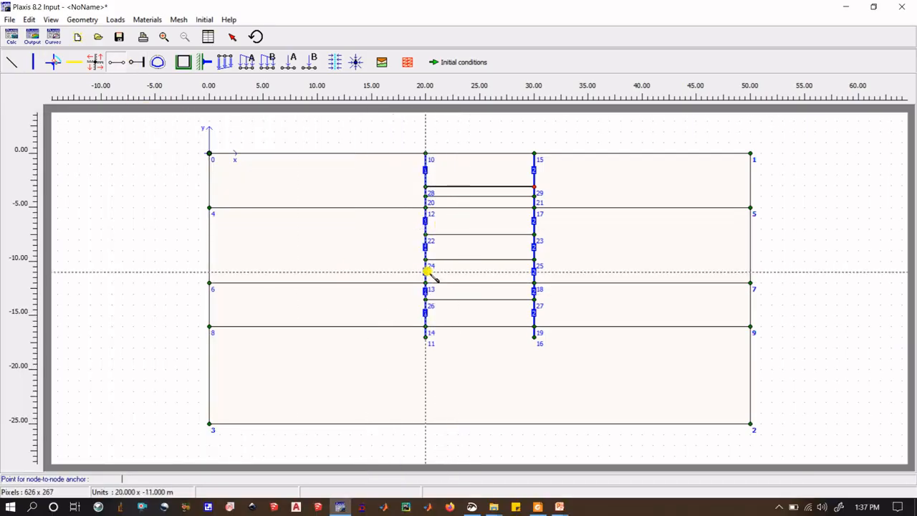
{"action": "key", "text": "Return"}
{"action": "left_click", "coordinate": [534, 229]}
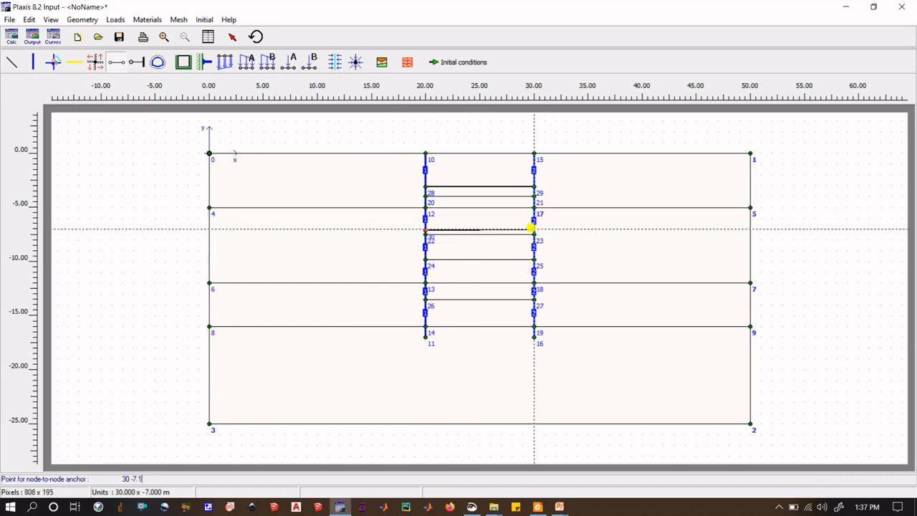
{"action": "type", "text": "30 -7.1"}
{"action": "key", "text": "Return"}
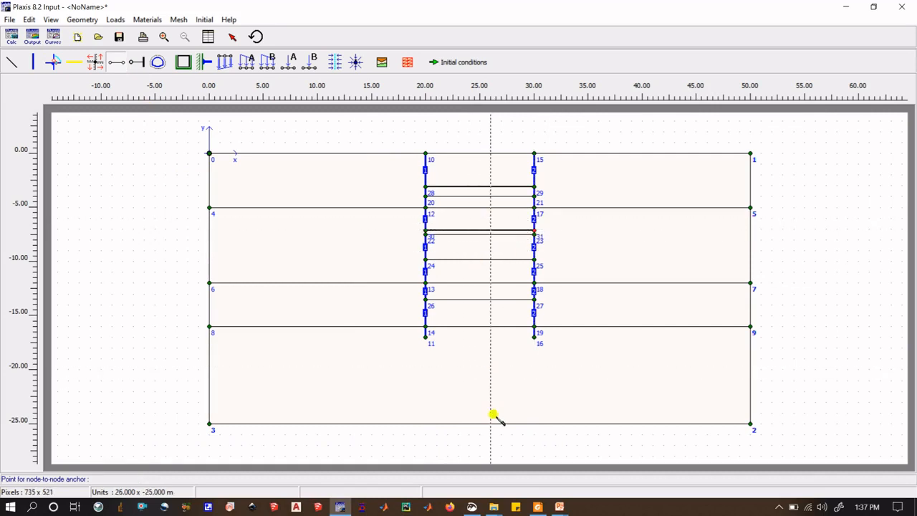
- Check the strut levels in the PowerPoint slideshow, and delete the top node-to-node anchor and its two end points in Plaxis Input
{"action": "key", "text": "super"}
{"action": "mouse_move", "coordinate": [559, 507]}
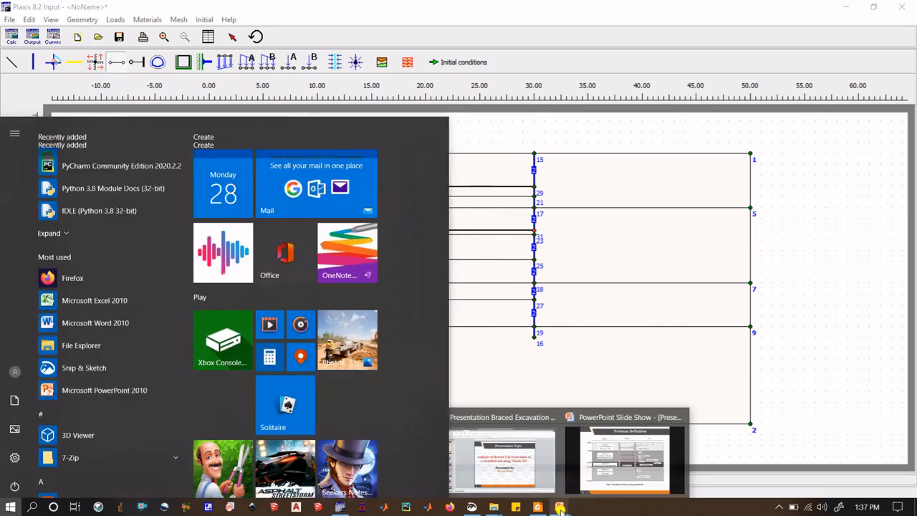
{"action": "left_click", "coordinate": [606, 474]}
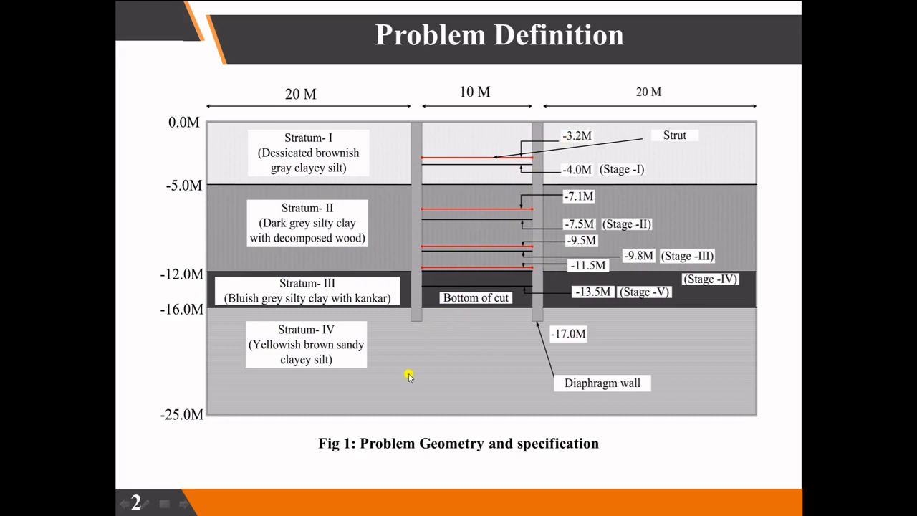
{"action": "key", "text": "super"}
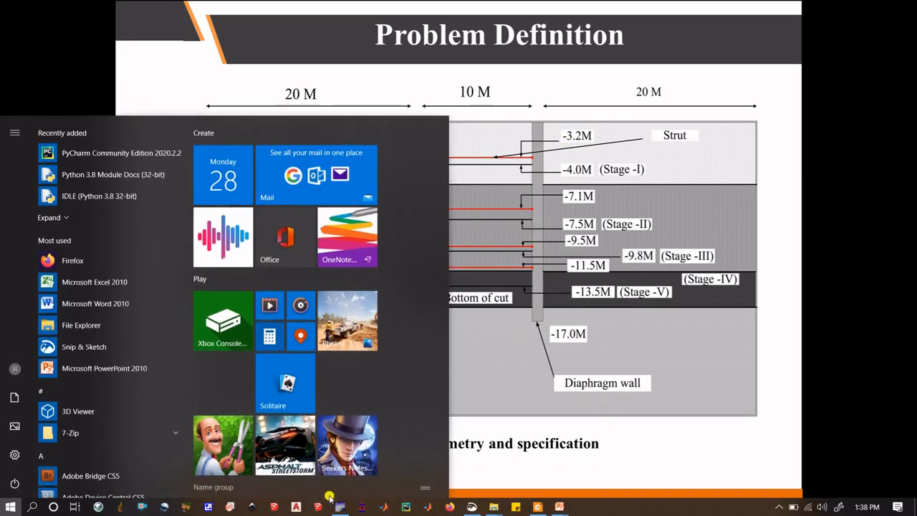
{"action": "left_click", "coordinate": [340, 506]}
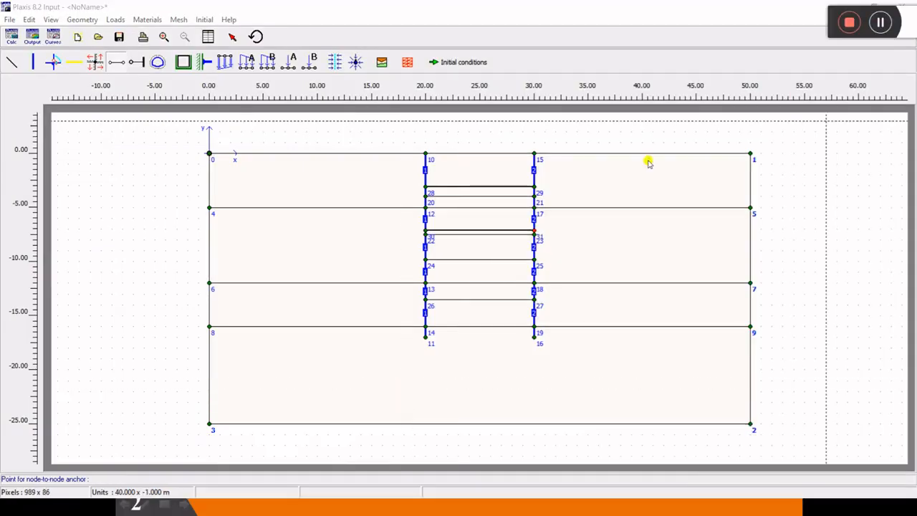
{"action": "left_click", "coordinate": [232, 37]}
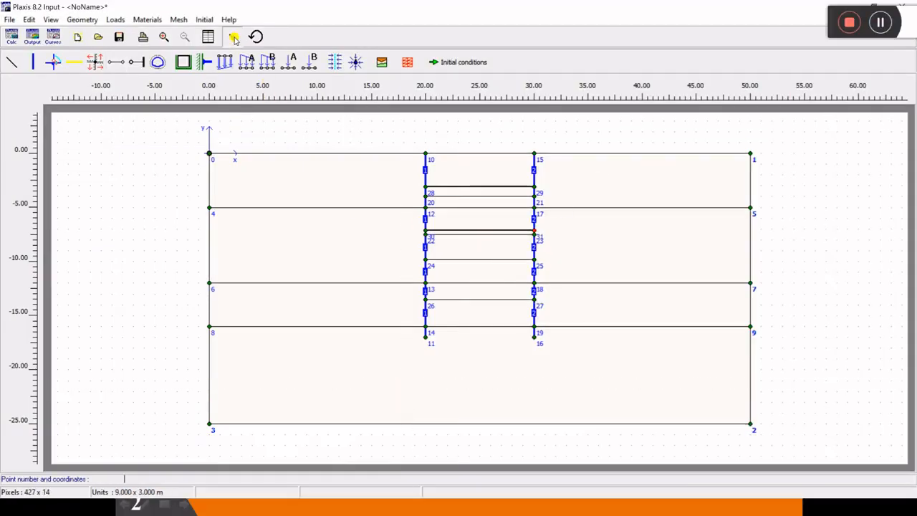
{"action": "left_click", "coordinate": [475, 187]}
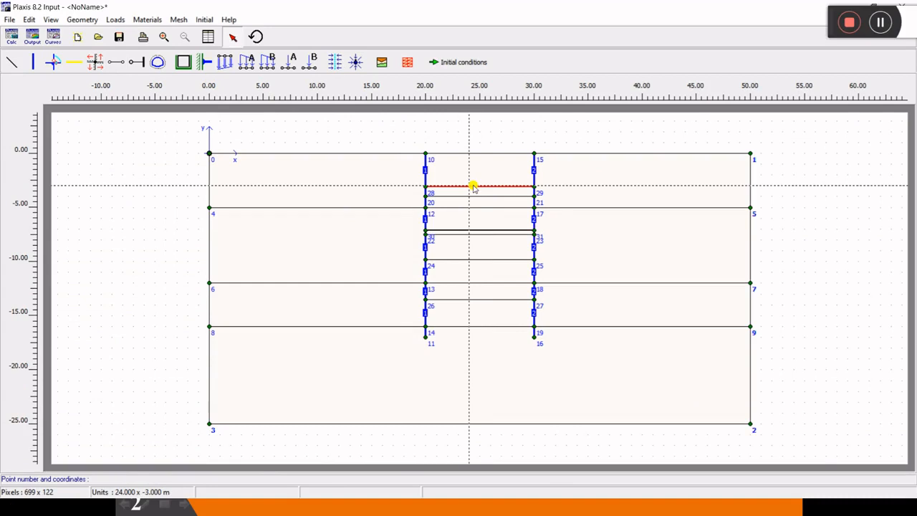
{"action": "key", "text": "Delete"}
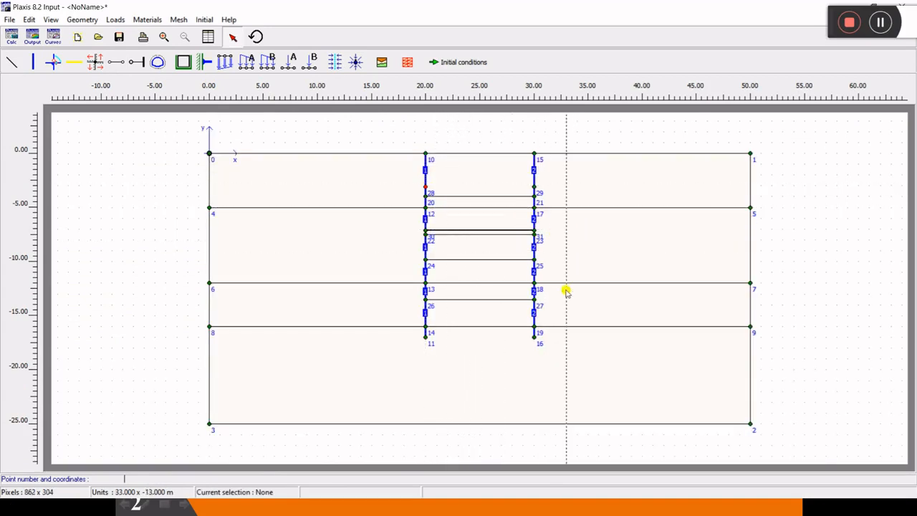
{"action": "key", "text": "Delete"}
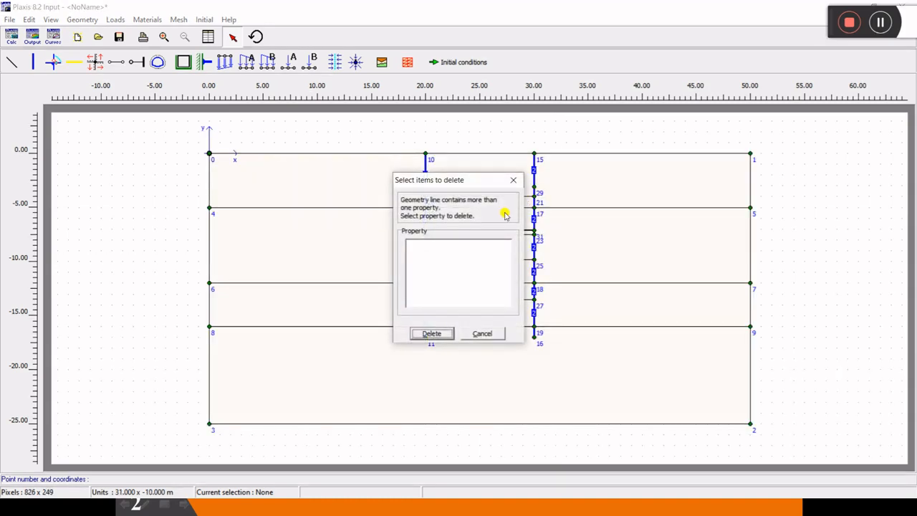
{"action": "left_click", "coordinate": [482, 333]}
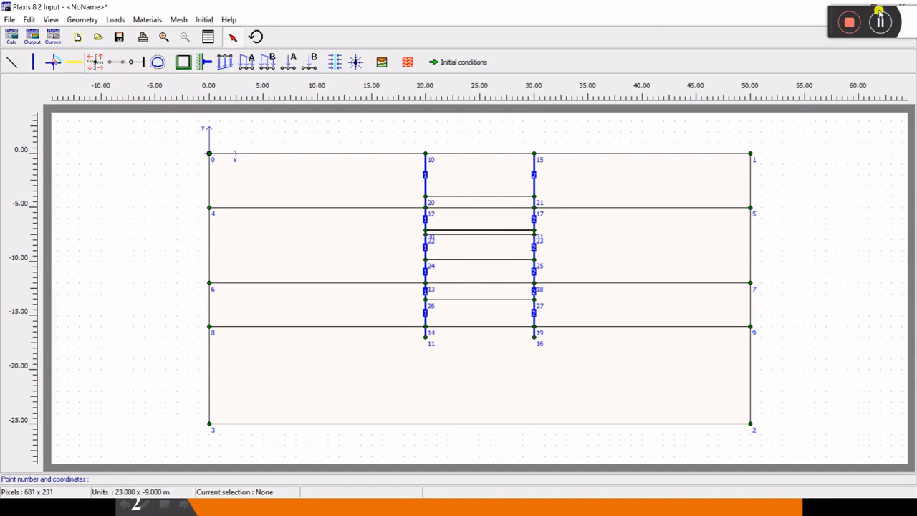
{"action": "left_click", "coordinate": [878, 13]}
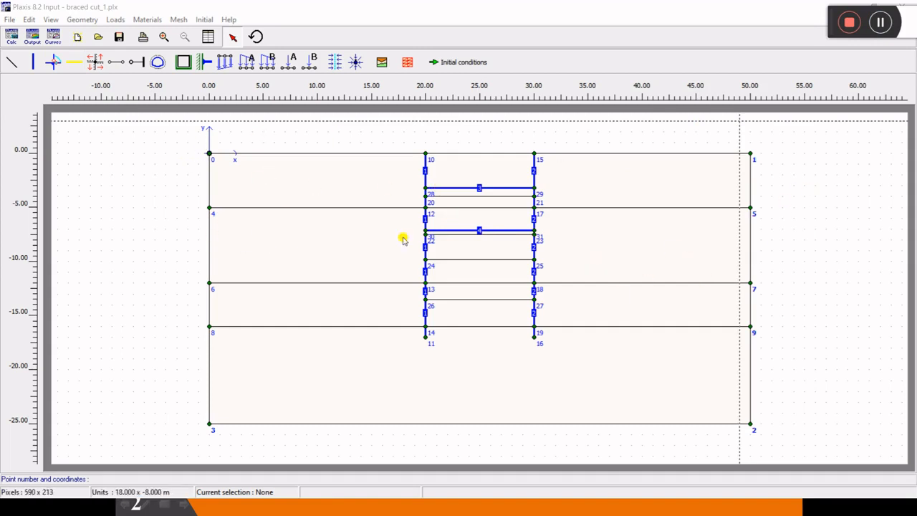
- Check the third strut level in the PowerPoint slideshow, and draw a plate in Plaxis Input from (20, -9.5) to (30, -9.5)
{"action": "left_click", "coordinate": [356, 168]}
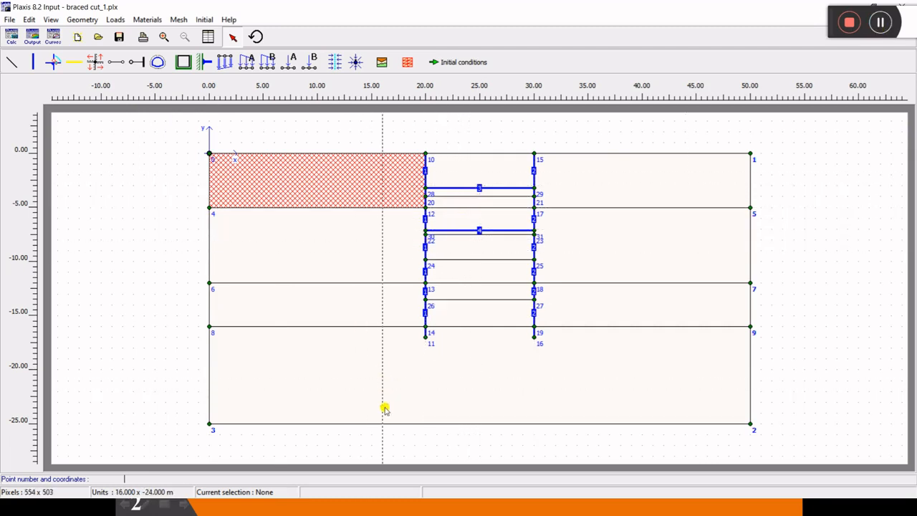
{"action": "key", "text": "super"}
{"action": "mouse_move", "coordinate": [560, 507]}
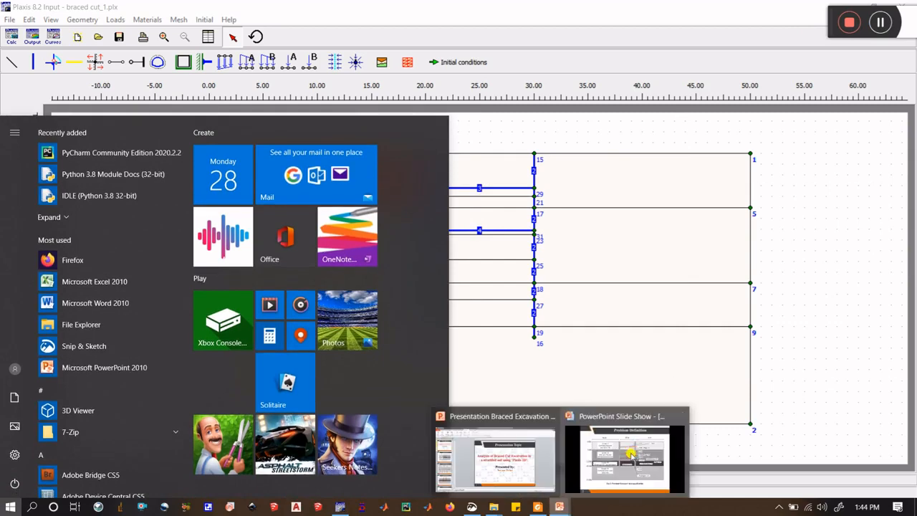
{"action": "left_click", "coordinate": [628, 453]}
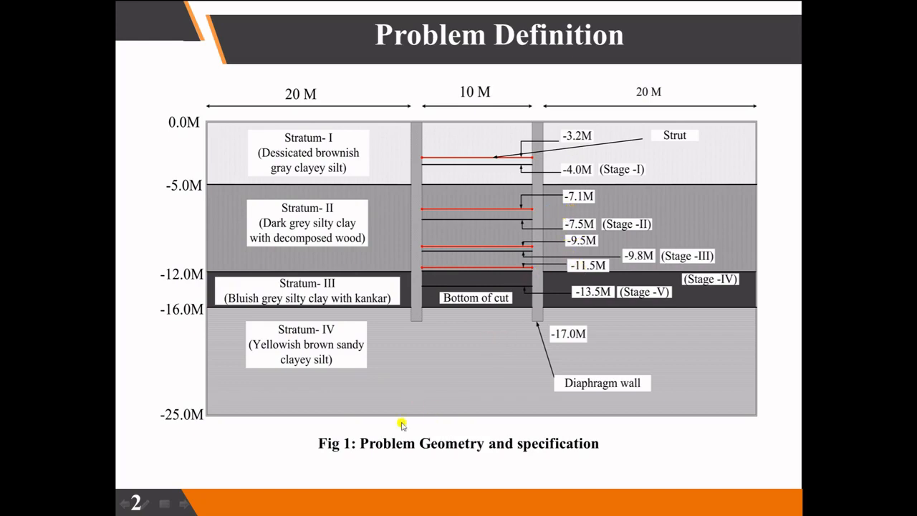
{"action": "key", "text": "super"}
{"action": "left_click", "coordinate": [342, 507]}
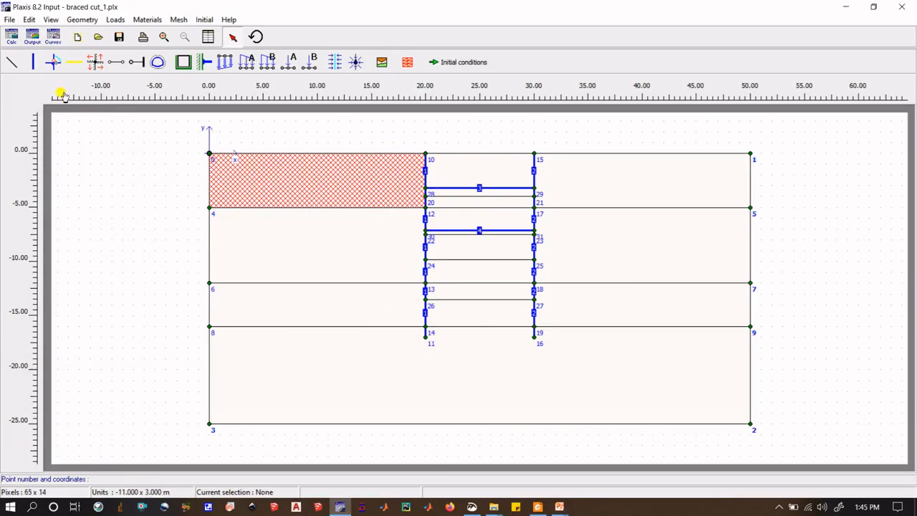
{"action": "left_click", "coordinate": [33, 62]}
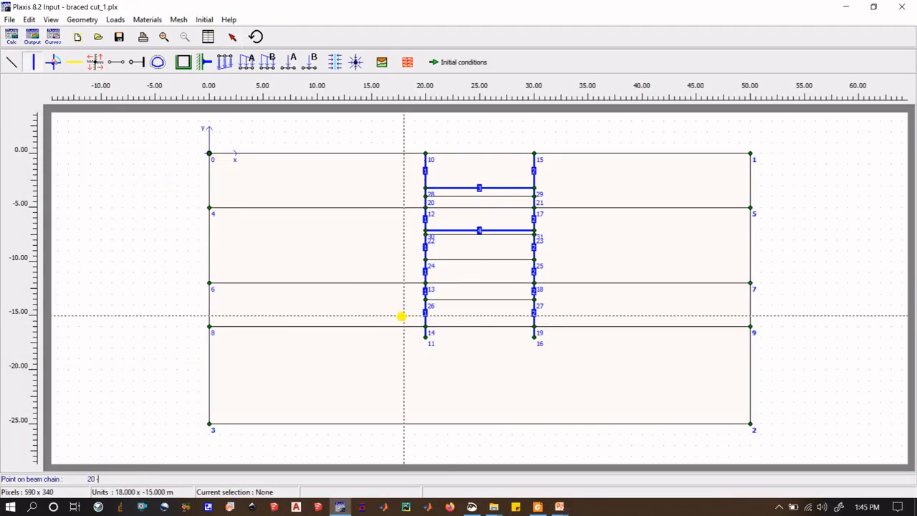
{"action": "key", "text": "Return"}
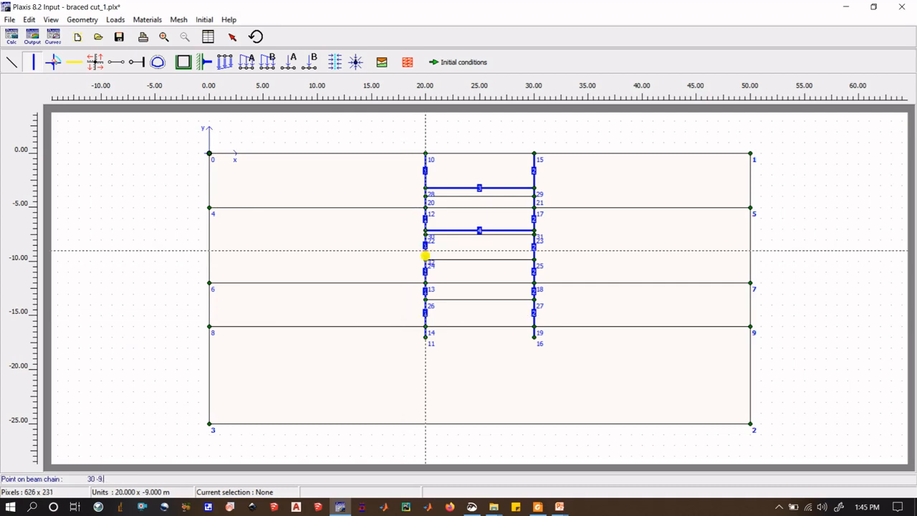
{"action": "key", "text": "Return"}
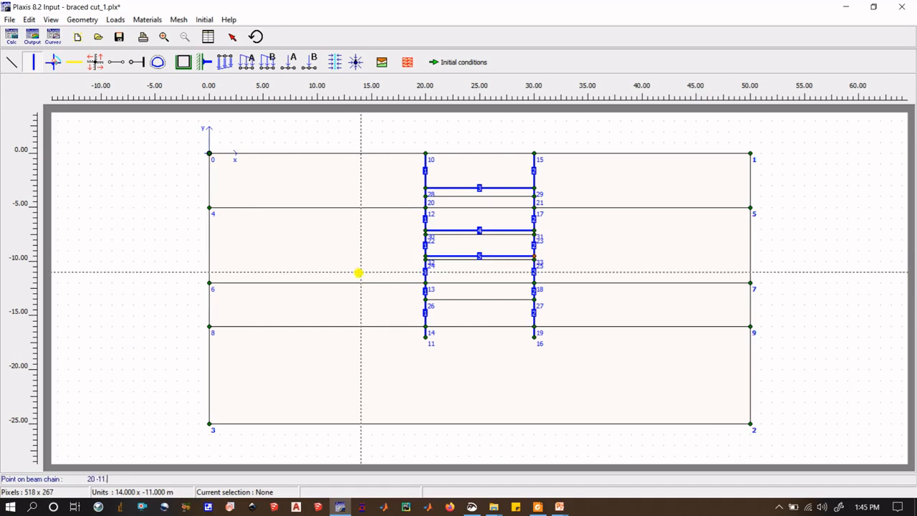
- Draw a plate between the two walls from (20, -11.5) to (30, -11.5) and end the chain
{"action": "type", "text": "20 -11.5"}
{"action": "key", "text": "Return"}
{"action": "key", "text": "Return"}
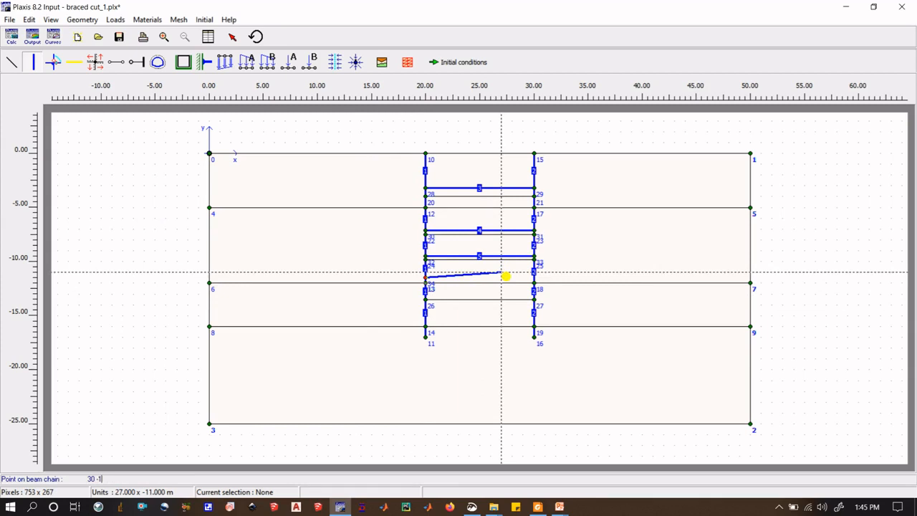
{"action": "key", "text": "Return"}
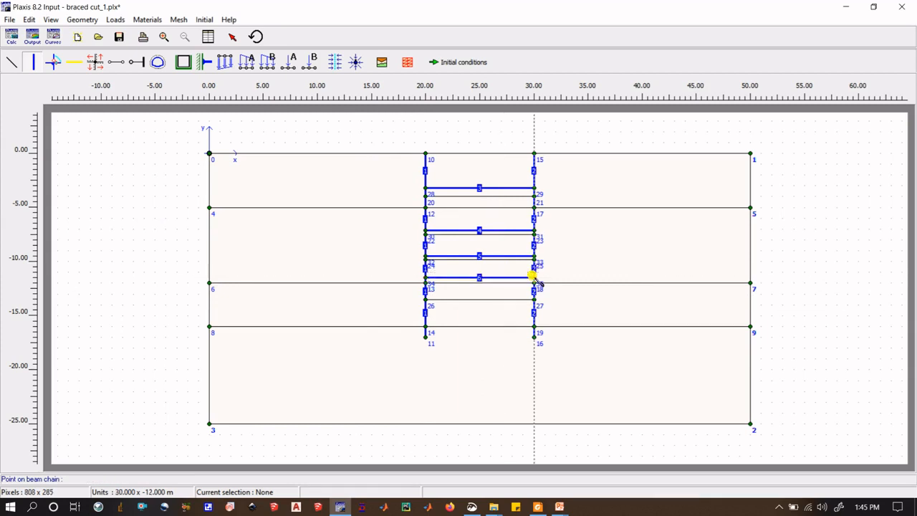
{"action": "right_click", "coordinate": [414, 348]}
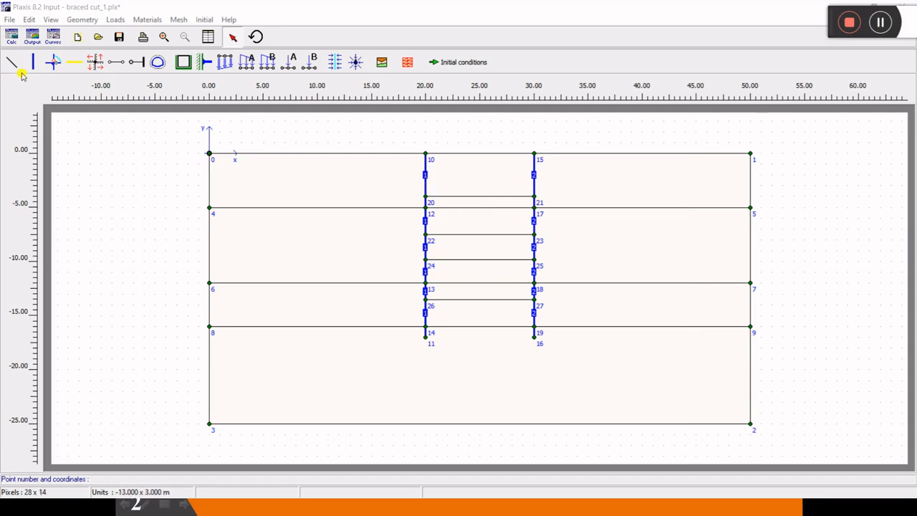
- Add node-to-node anchors between the walls from (20, -3.2) to (30, -3.2) and from (20, -7.1) to (30, -7.1)
{"action": "left_click", "coordinate": [117, 63]}
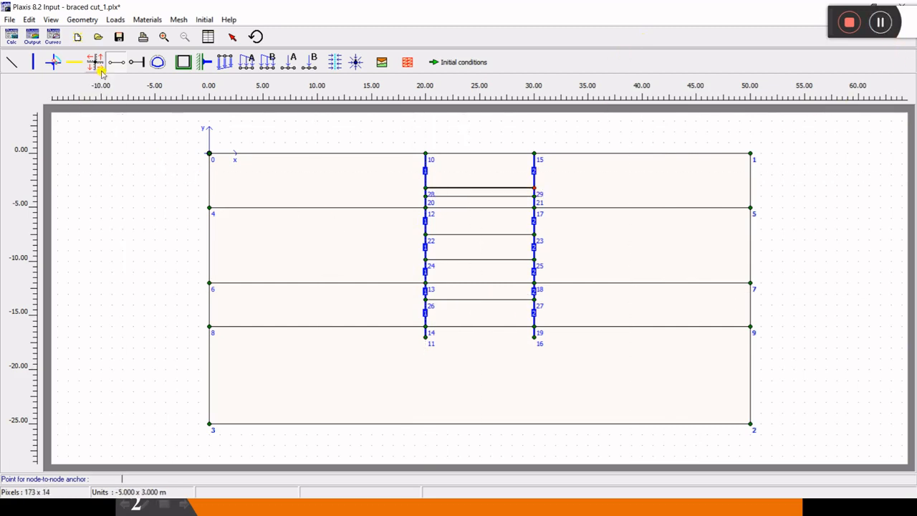
{"action": "left_click", "coordinate": [426, 189]}
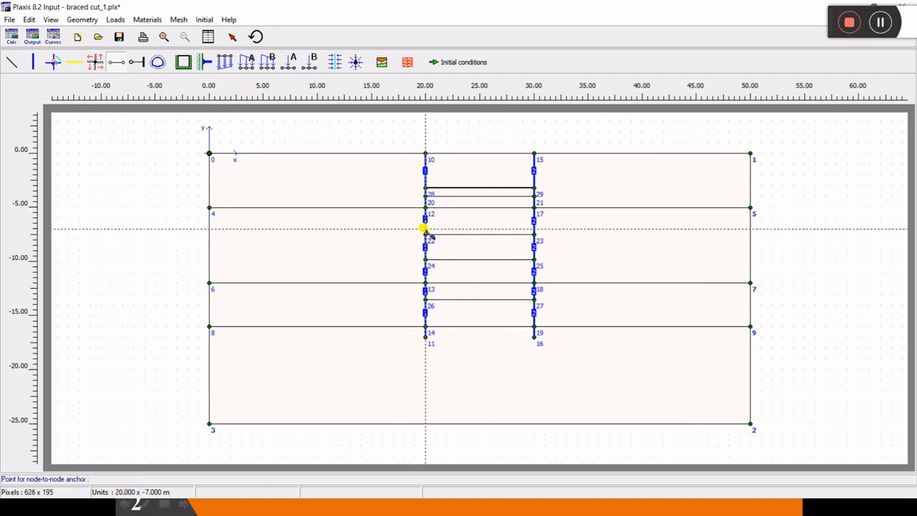
{"action": "key", "text": "Return"}
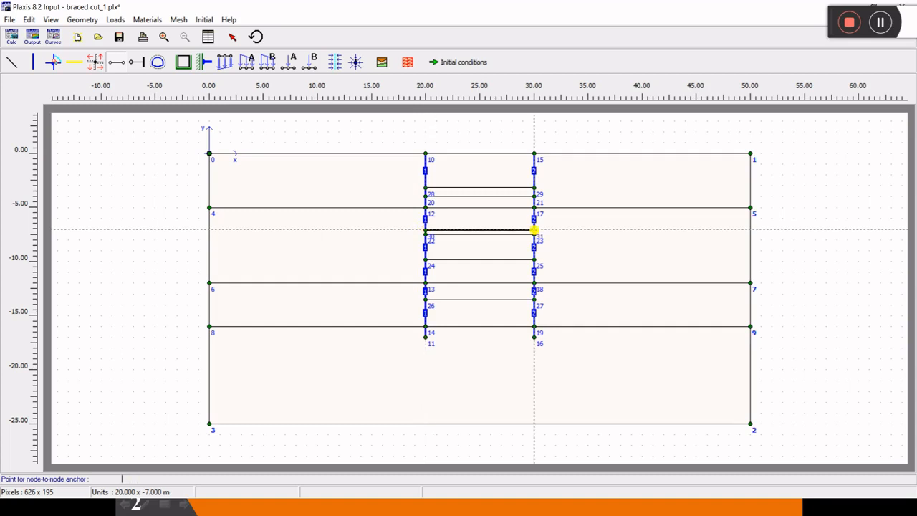
- Check the third strut level in the PowerPoint slideshow, and add a node-to-node anchor in Plaxis Input from (20, -9.5) to (30, -9.5)
{"action": "left_click", "coordinate": [118, 63]}
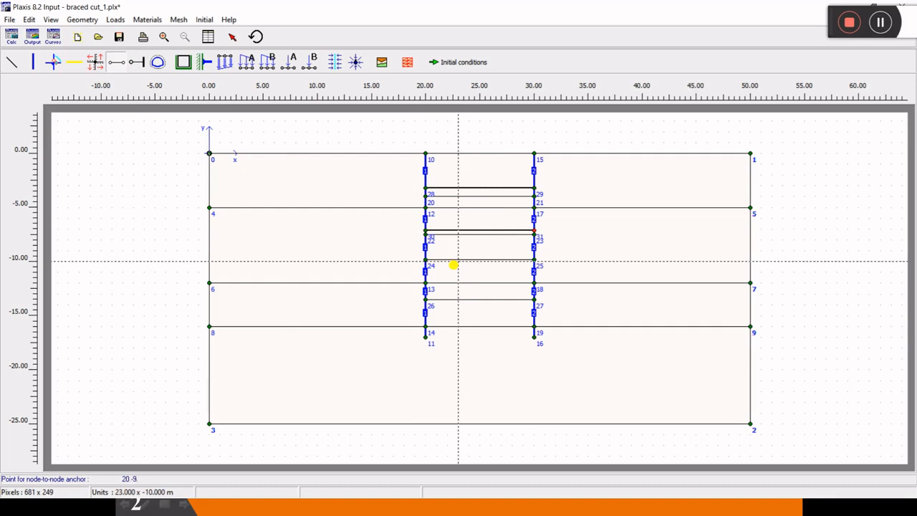
{"action": "key", "text": "super"}
{"action": "mouse_move", "coordinate": [553, 506]}
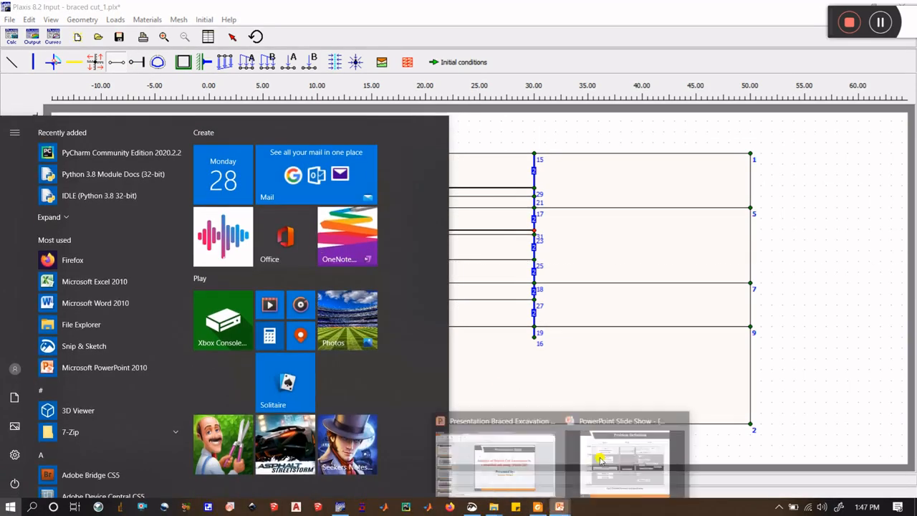
{"action": "left_click", "coordinate": [614, 458]}
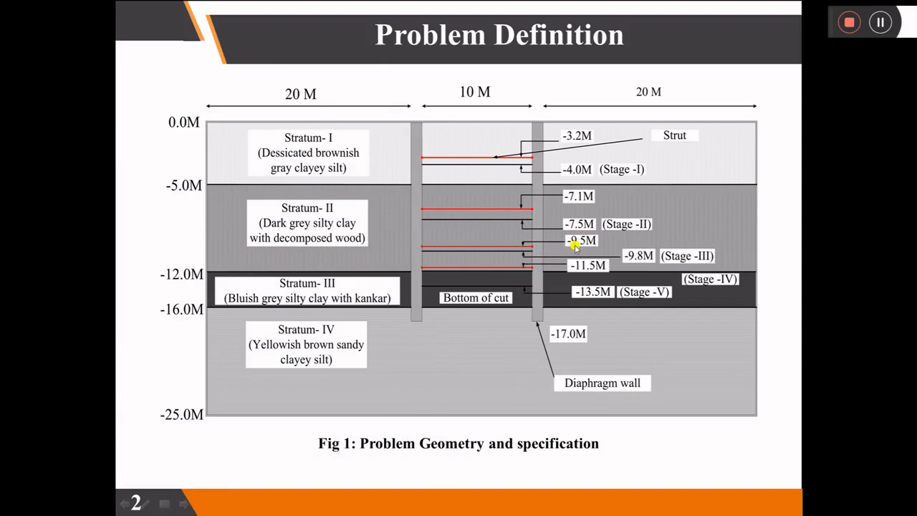
{"action": "key", "text": "super"}
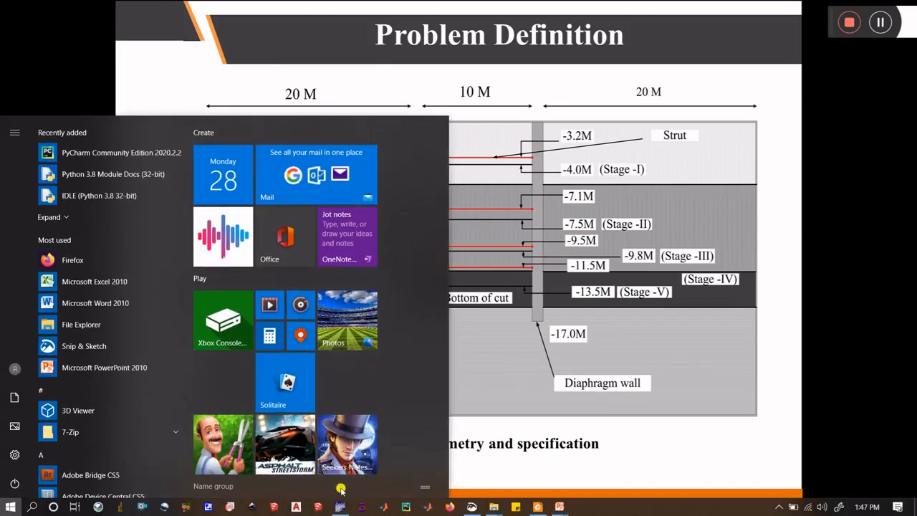
{"action": "left_click", "coordinate": [341, 506]}
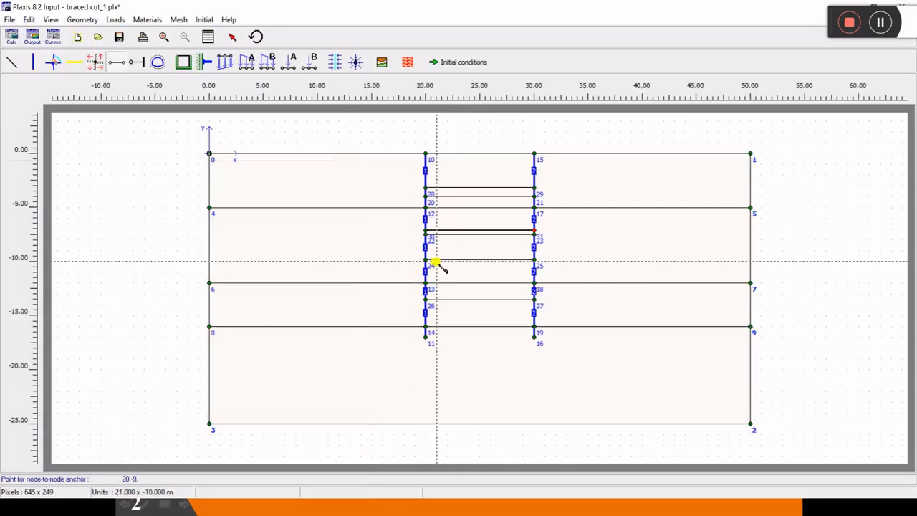
{"action": "left_click", "coordinate": [116, 62]}
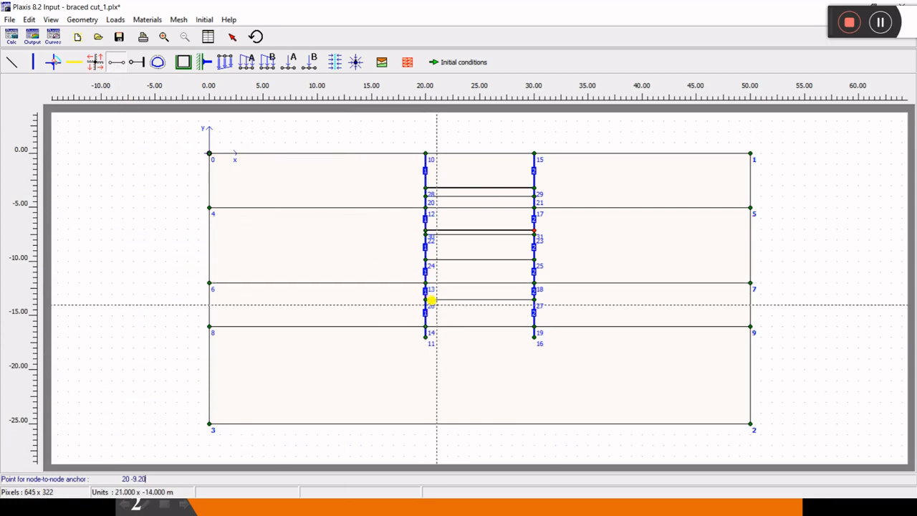
{"action": "key", "text": "Return"}
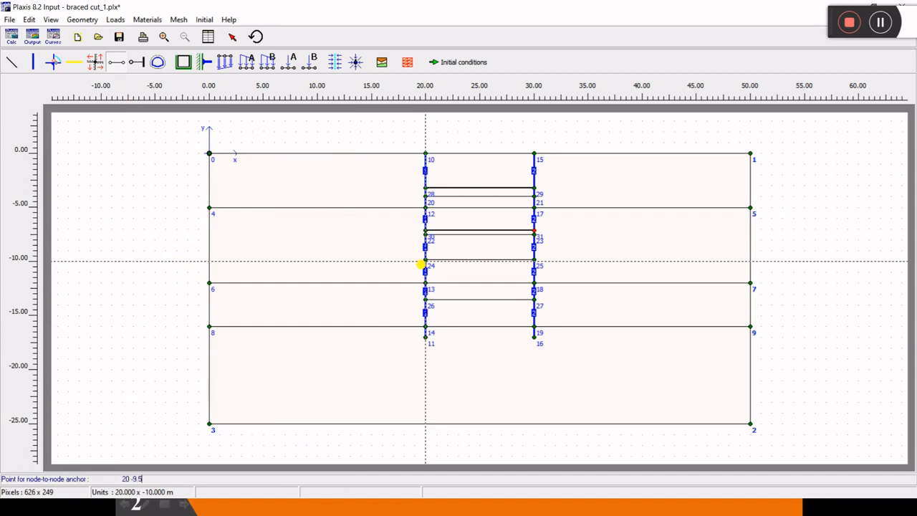
{"action": "left_click", "coordinate": [426, 256]}
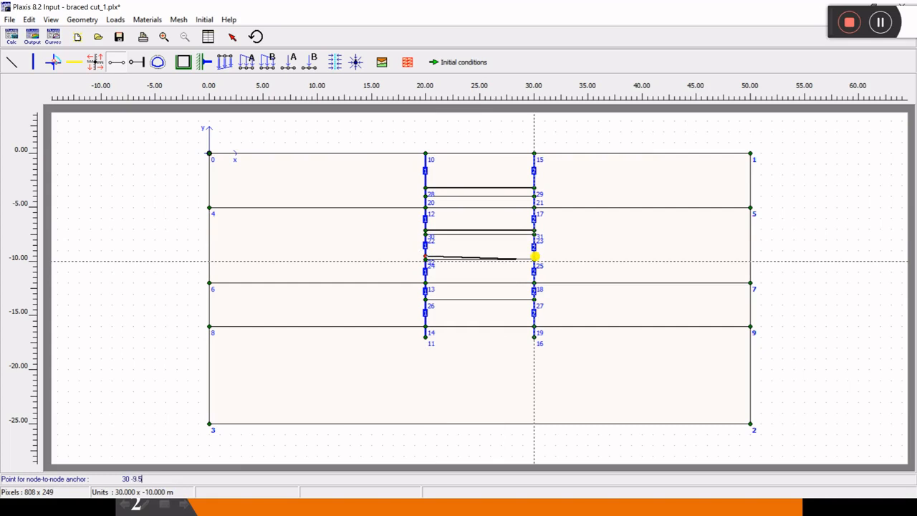
{"action": "left_click", "coordinate": [534, 256]}
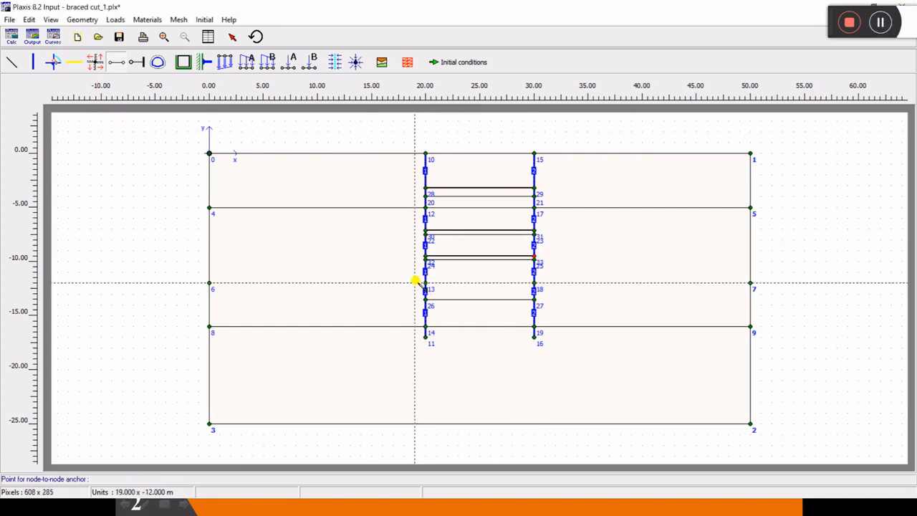
- Add the lowest node-to-node anchor from (20, -11.5) to (30, -11.5), and save the project
{"action": "key", "text": "Return"}
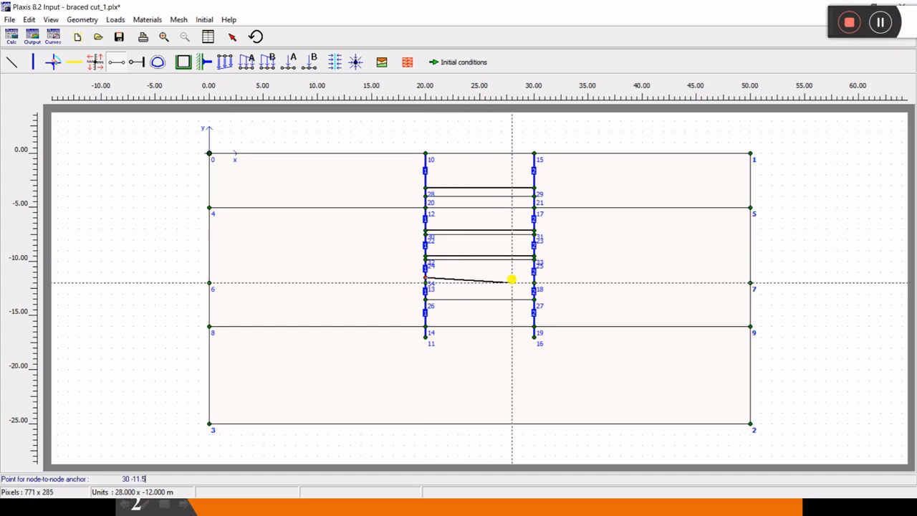
{"action": "type", "text": "30 -11.5"}
{"action": "key", "text": "Return"}
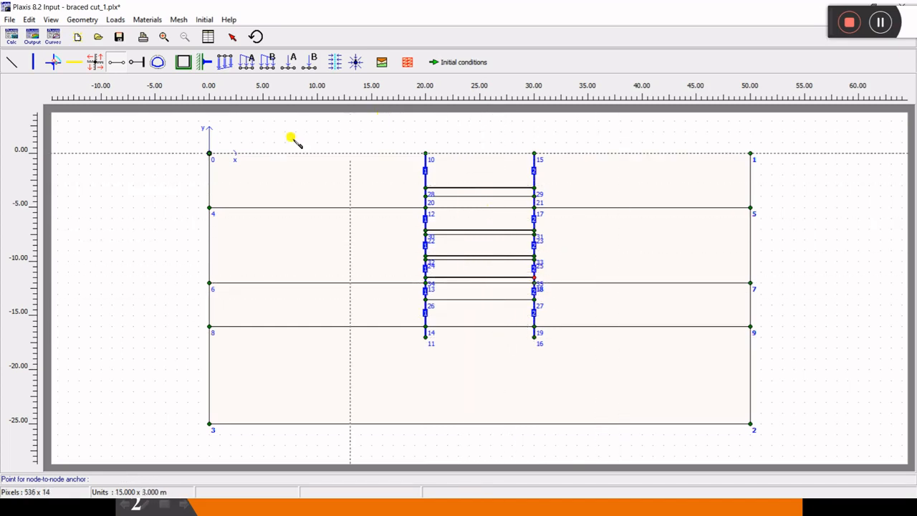
{"action": "left_click", "coordinate": [119, 36]}
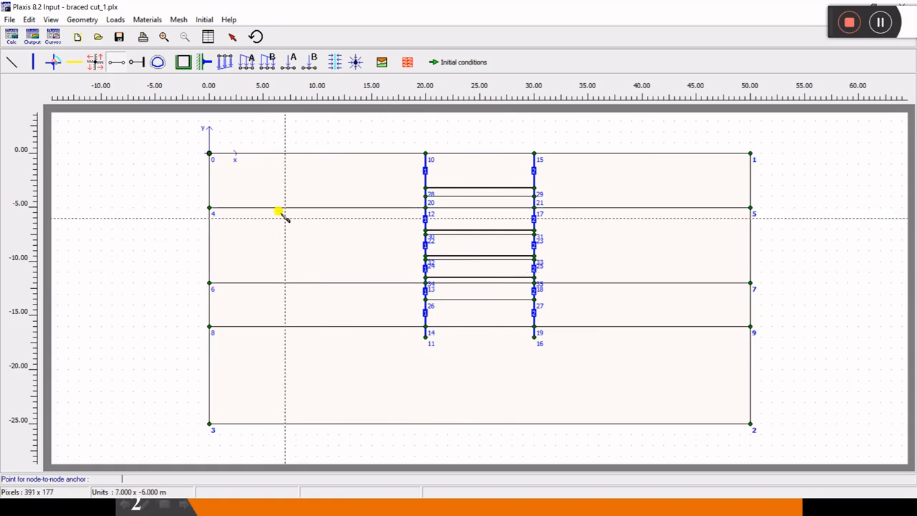
- Open the material sets database for Soil & Interfaces and move its window off the braced cut geometry
{"action": "left_click", "coordinate": [379, 63]}
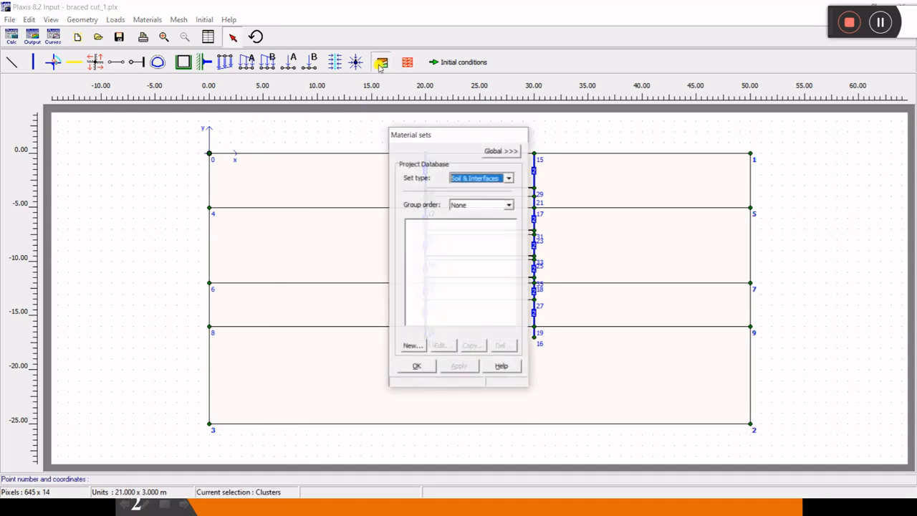
{"action": "left_click_drag", "start_coordinate": [453, 143], "coordinate": [712, 108]}
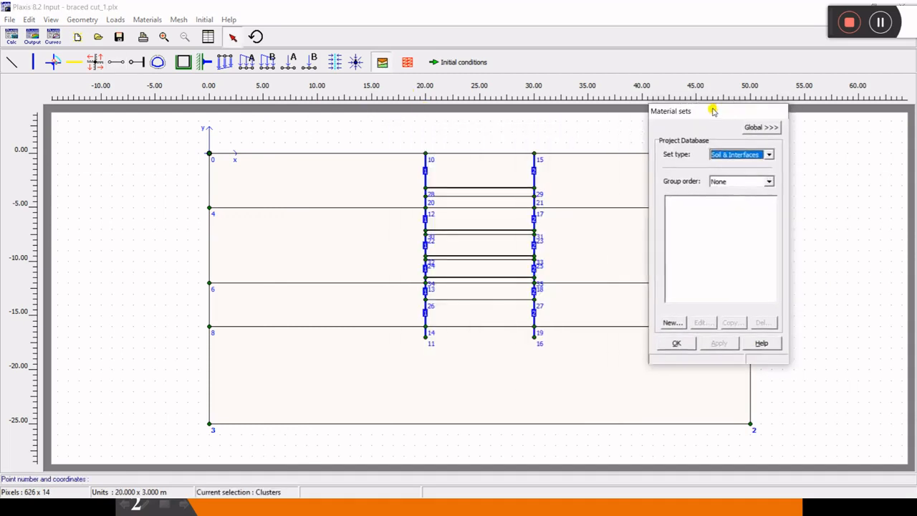
{"action": "left_click", "coordinate": [750, 158]}
{"action": "left_click", "coordinate": [750, 158]}
{"action": "left_click", "coordinate": [876, 27]}
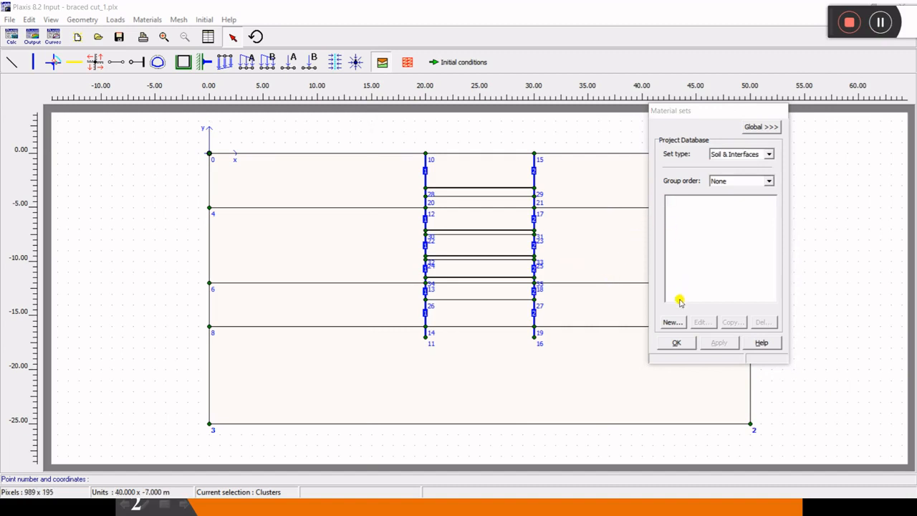
- Create a soil material set identified as "stratum 1" with the Mohr-Coulomb model
{"action": "left_click", "coordinate": [673, 322]}
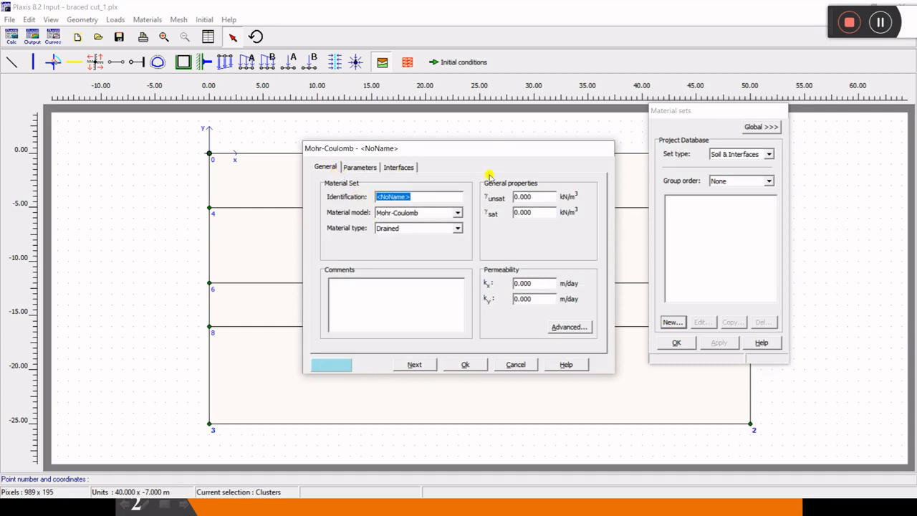
{"action": "left_click", "coordinate": [880, 22]}
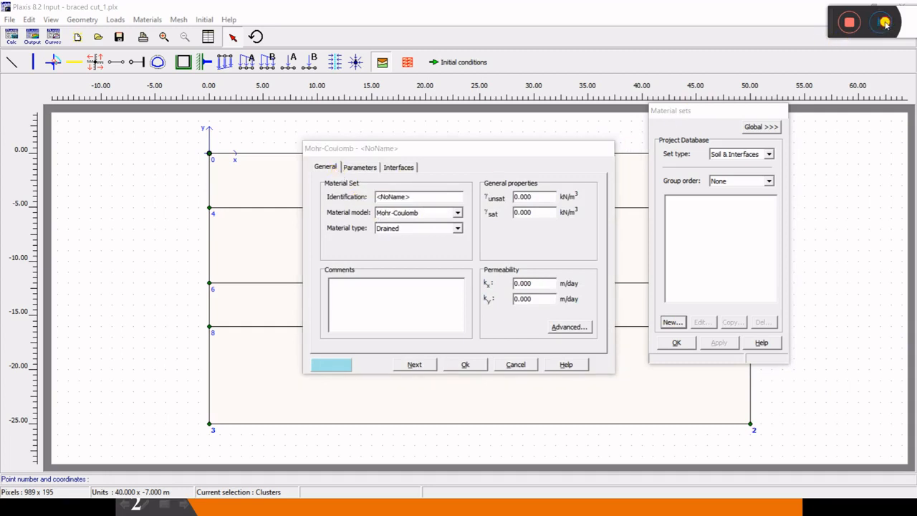
{"action": "left_click", "coordinate": [419, 196]}
{"action": "left_click_drag", "start_coordinate": [419, 196], "coordinate": [373, 200]}
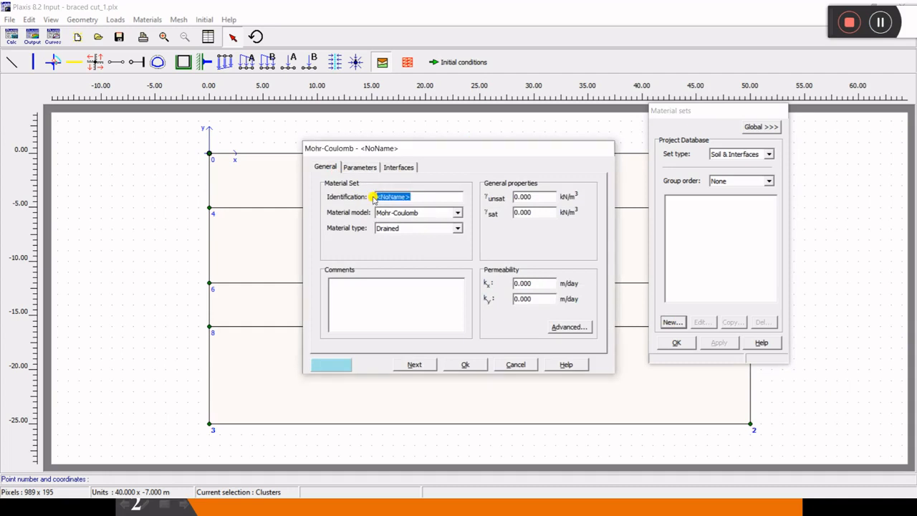
{"action": "type", "text": "stratum 1"}
{"action": "left_click", "coordinate": [409, 215]}
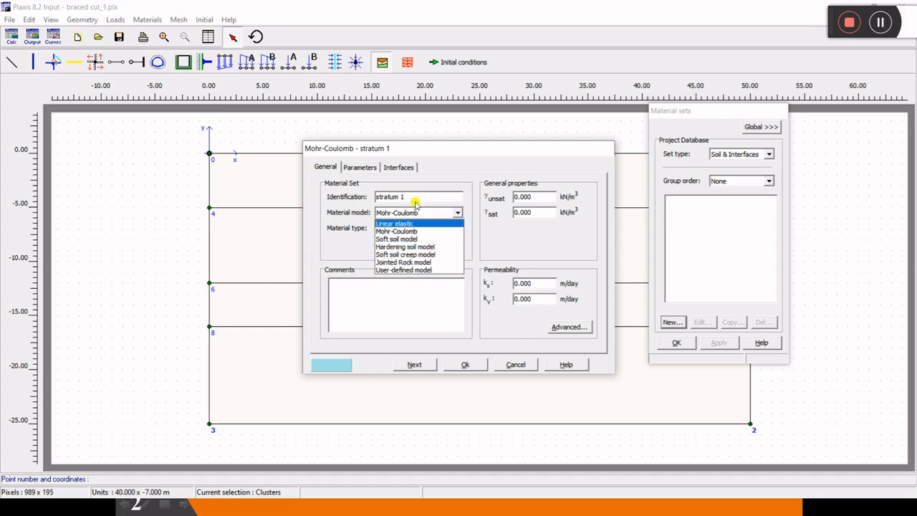
{"action": "left_click", "coordinate": [412, 213]}
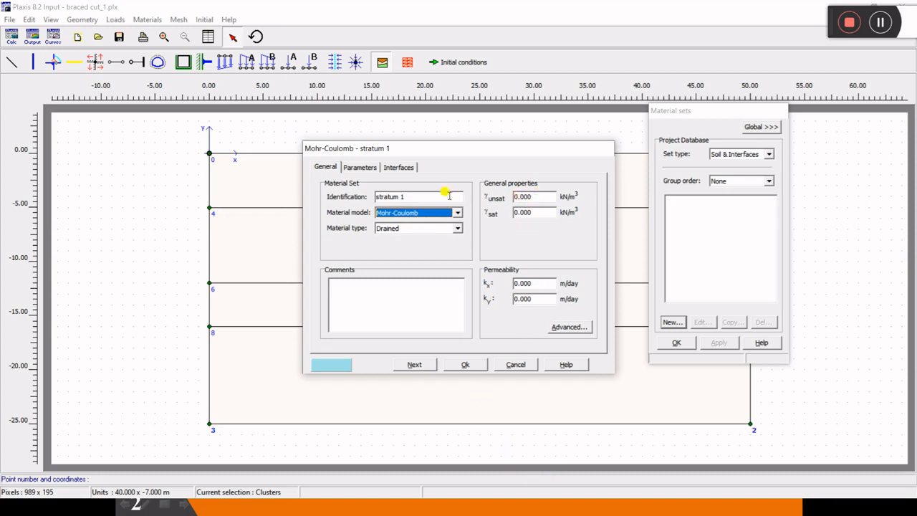
- Look up the Stratum I soil values on the Material Properties slide in PowerPoint, and return to Plaxis Input
{"action": "left_click", "coordinate": [361, 167]}
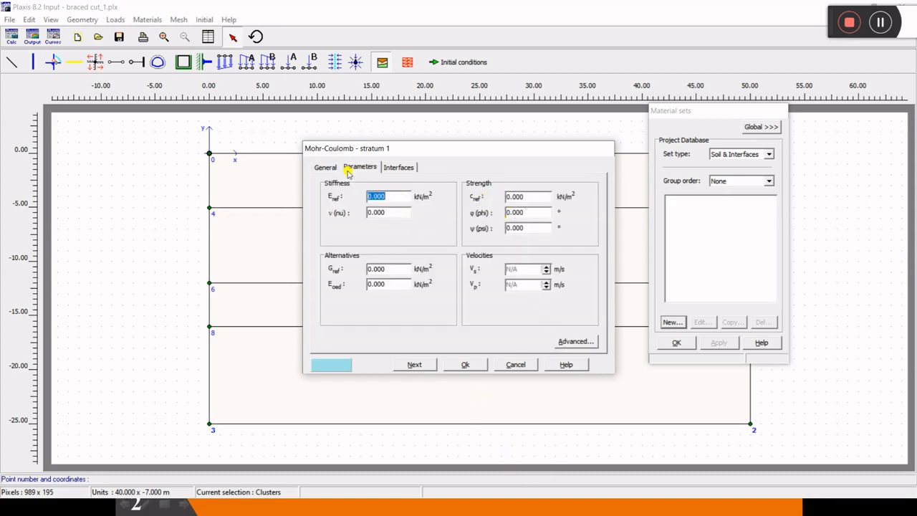
{"action": "left_click", "coordinate": [325, 167]}
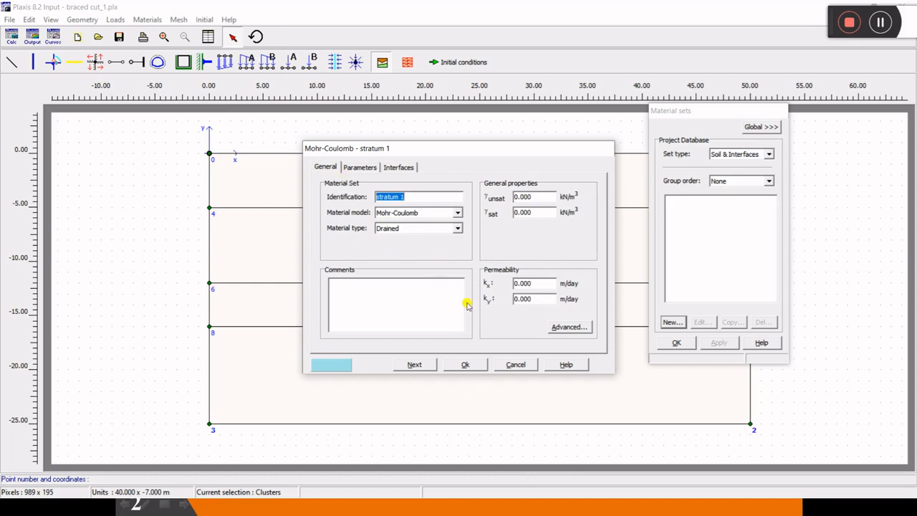
{"action": "key", "text": "super"}
{"action": "mouse_move", "coordinate": [560, 506]}
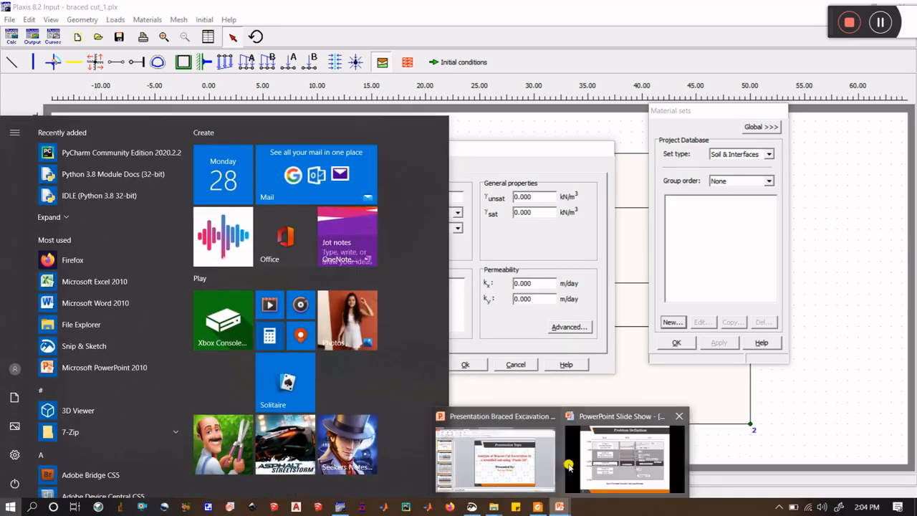
{"action": "left_click", "coordinate": [568, 466]}
{"action": "key", "text": "Left"}
{"action": "key", "text": "Right"}
{"action": "key", "text": "Right"}
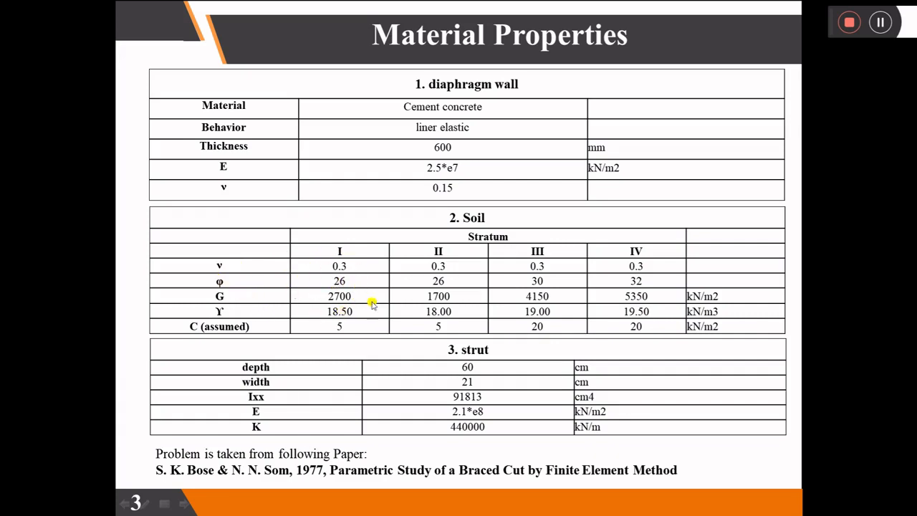
{"action": "key", "text": "super"}
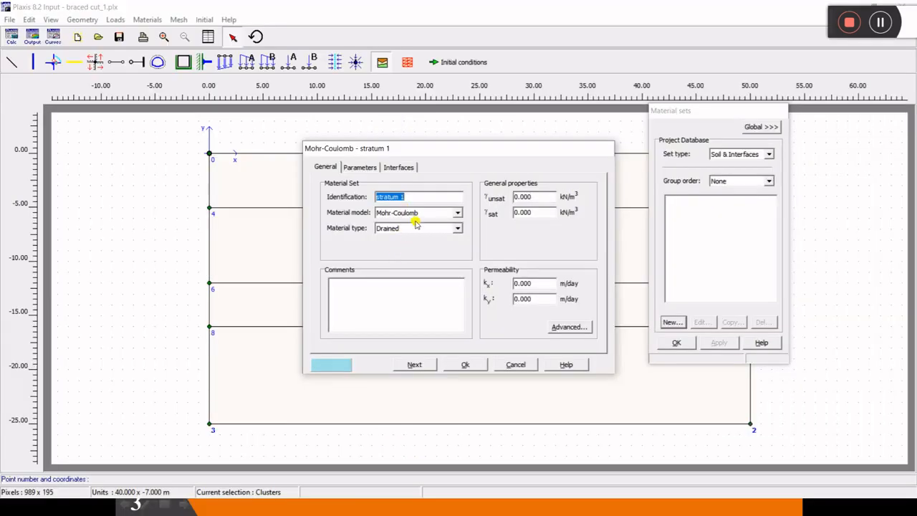
{"action": "key", "text": "super"}
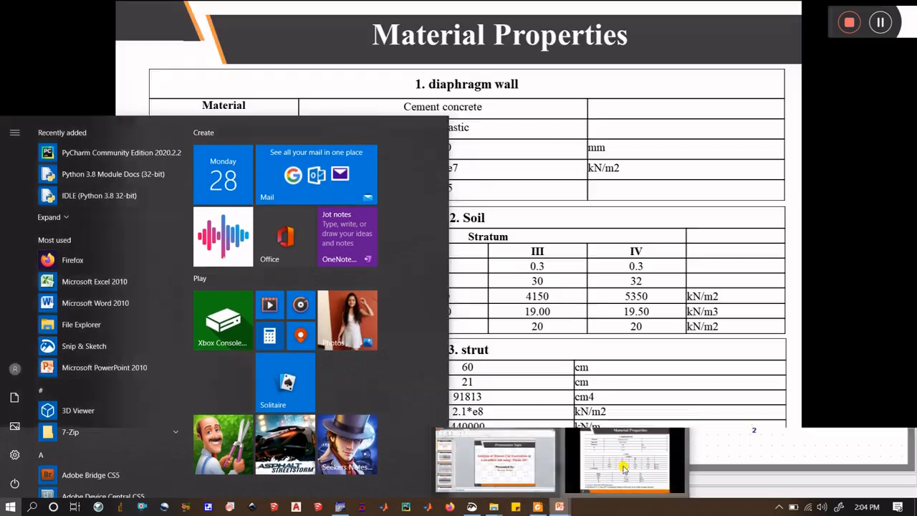
{"action": "left_click", "coordinate": [623, 467]}
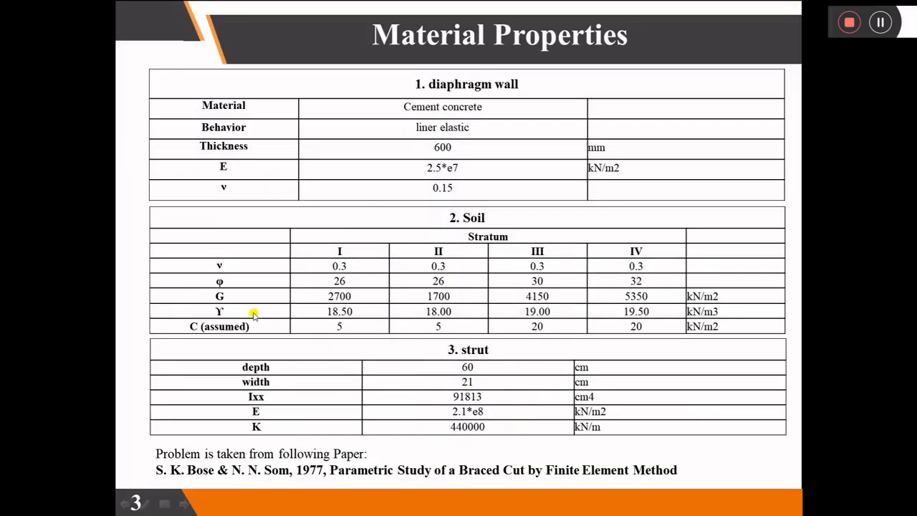
{"action": "key", "text": "super"}
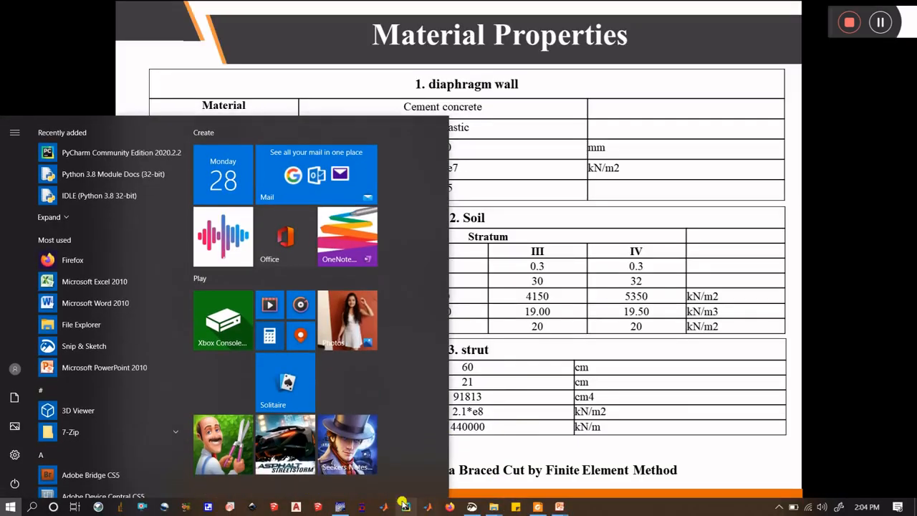
{"action": "left_click", "coordinate": [340, 507]}
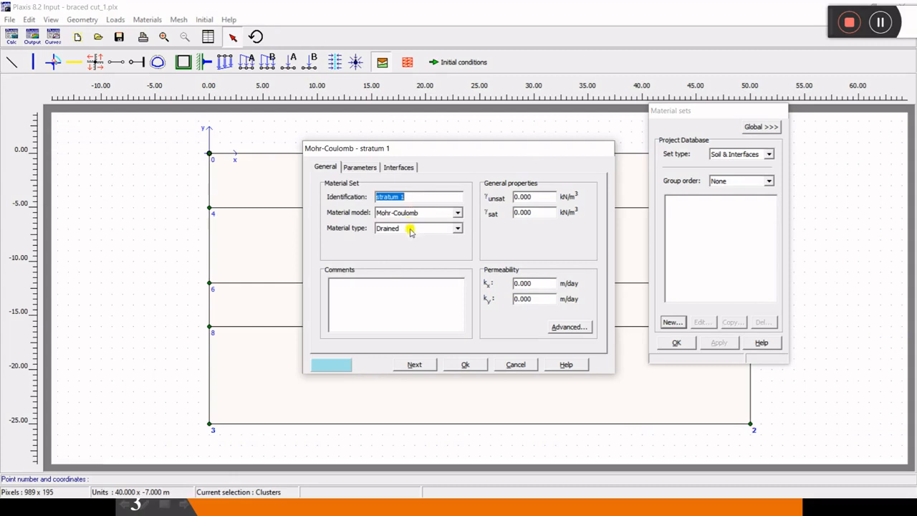
- Set stratum 1's unsaturated unit weight to 18.5 kN/m³ and its saturated unit weight to 28.5 kN/m³
{"action": "left_click_drag", "start_coordinate": [536, 197], "coordinate": [492, 195]}
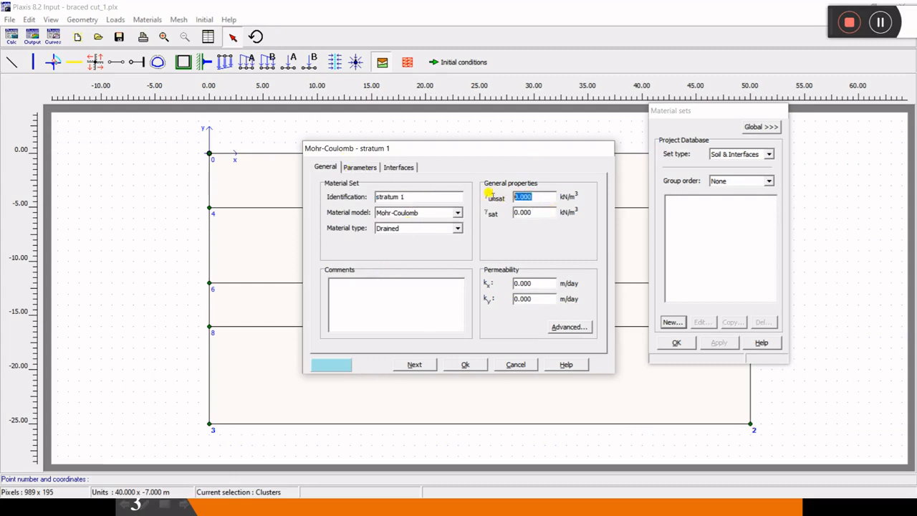
{"action": "type", "text": "18.50"}
{"action": "left_click_drag", "start_coordinate": [541, 212], "coordinate": [504, 208]}
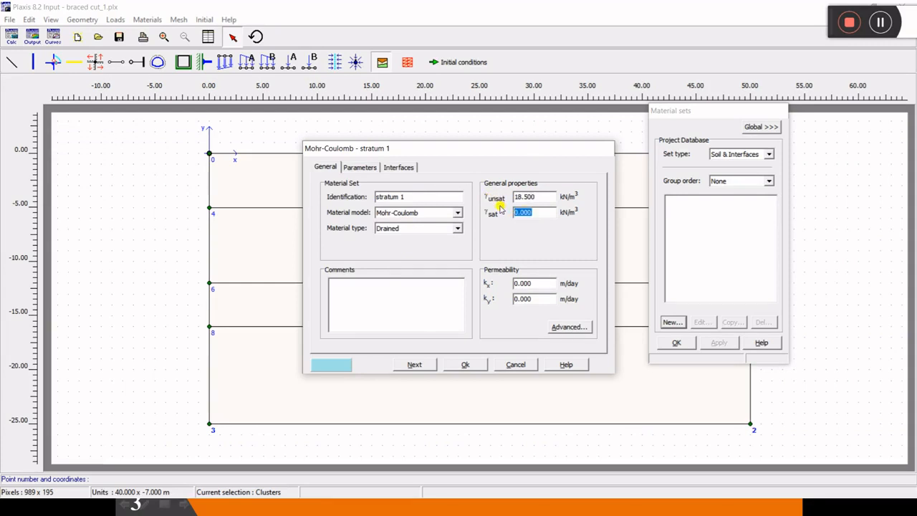
{"action": "type", "text": "1"}
- Set stratum 1's shear modulus Gref to 2700 kN/m², check it against the PowerPoint material table, and return to Plaxis Input
{"action": "left_click", "coordinate": [357, 167]}
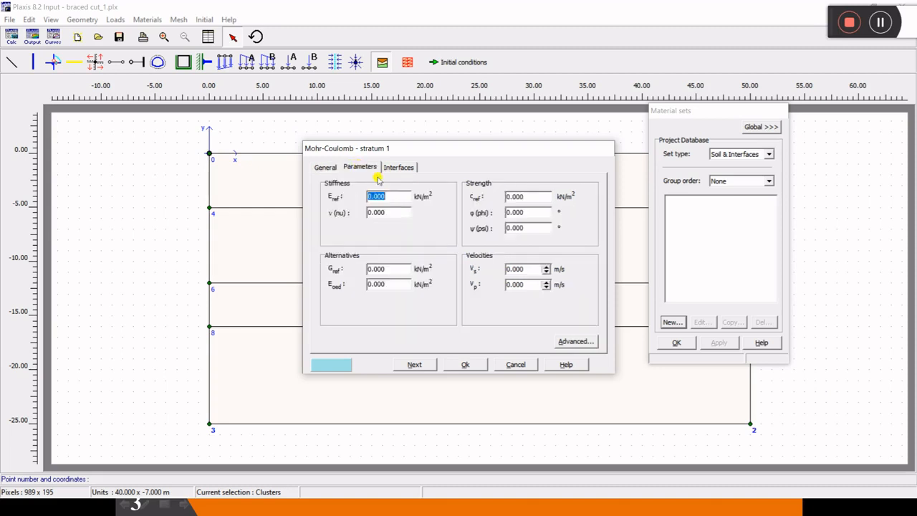
{"action": "left_click", "coordinate": [389, 269]}
{"action": "left_click_drag", "start_coordinate": [388, 269], "coordinate": [365, 269]}
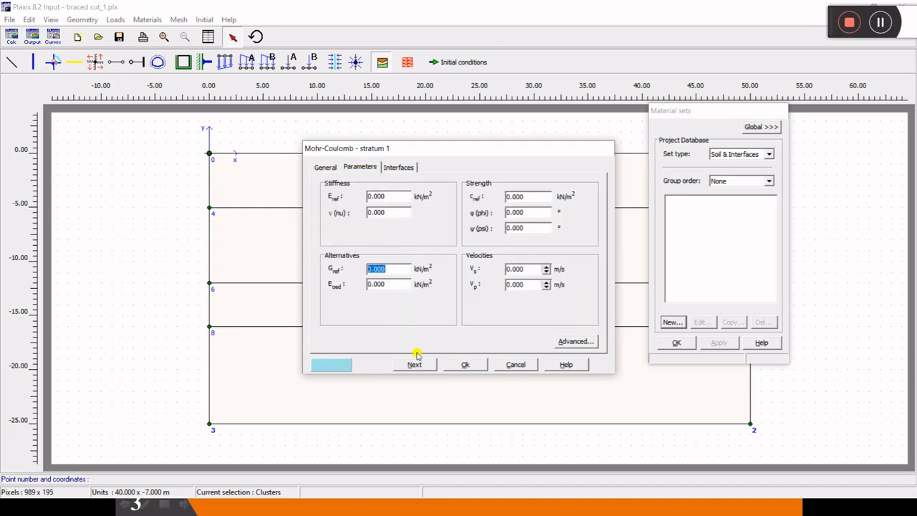
{"action": "type", "text": "2"}
{"action": "key", "text": "super"}
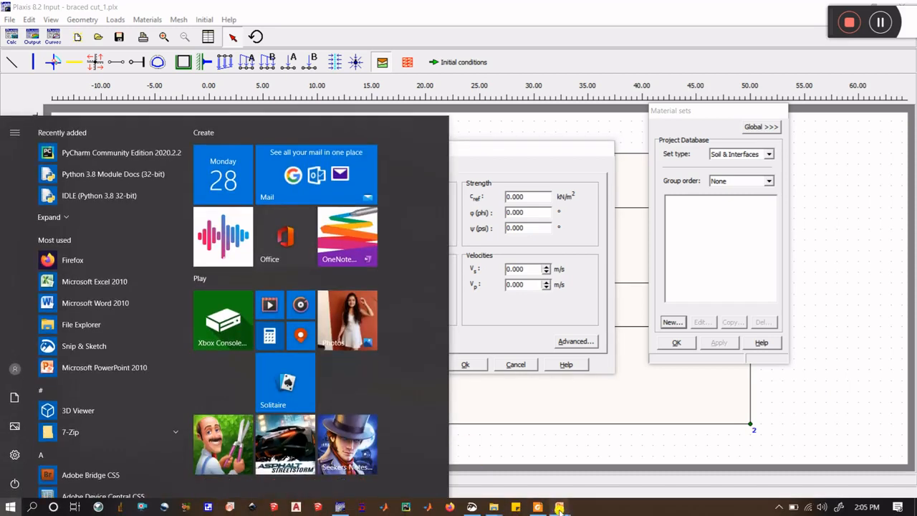
{"action": "mouse_move", "coordinate": [559, 507]}
{"action": "left_click", "coordinate": [509, 421]}
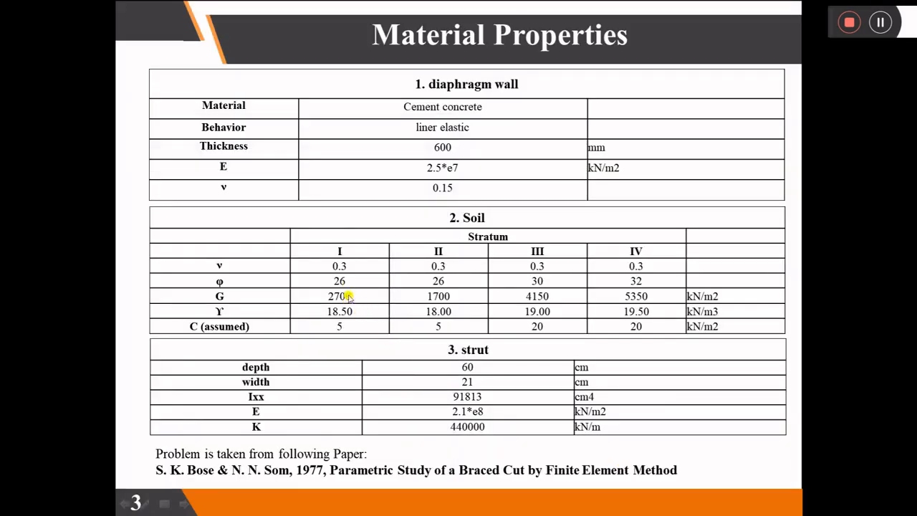
{"action": "key", "text": "super"}
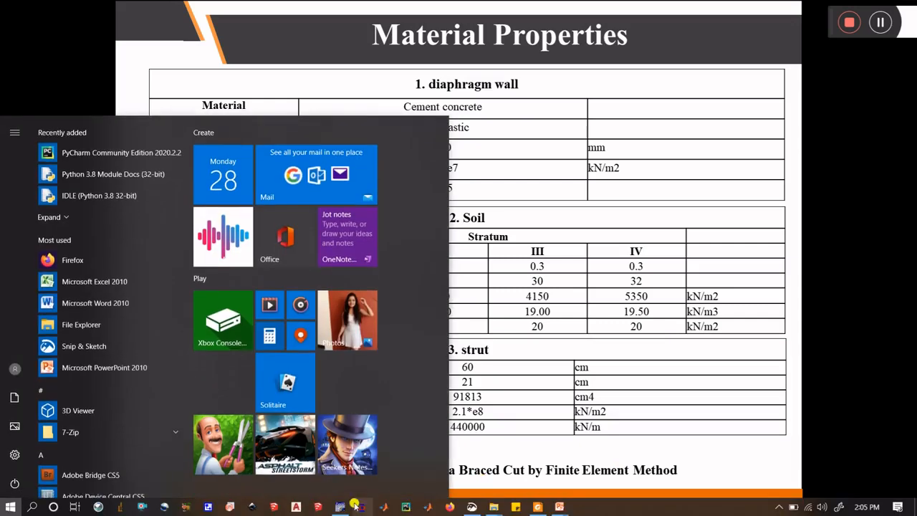
{"action": "left_click", "coordinate": [356, 507]}
- Set stratum 1's Poisson's ratio to 0.3 and its friction angle phi to 26°
{"action": "left_click_drag", "start_coordinate": [392, 213], "coordinate": [359, 217]}
{"action": "type", "text": "0."}
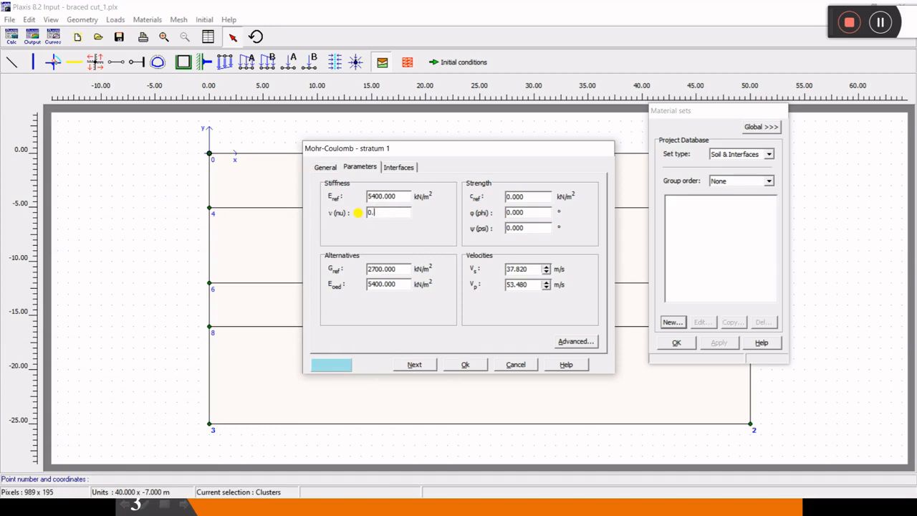
{"action": "type", "text": "3"}
{"action": "left_click", "coordinate": [535, 197]}
{"action": "left_click_drag", "start_coordinate": [530, 212], "coordinate": [500, 212]}
{"action": "type", "text": "26"}
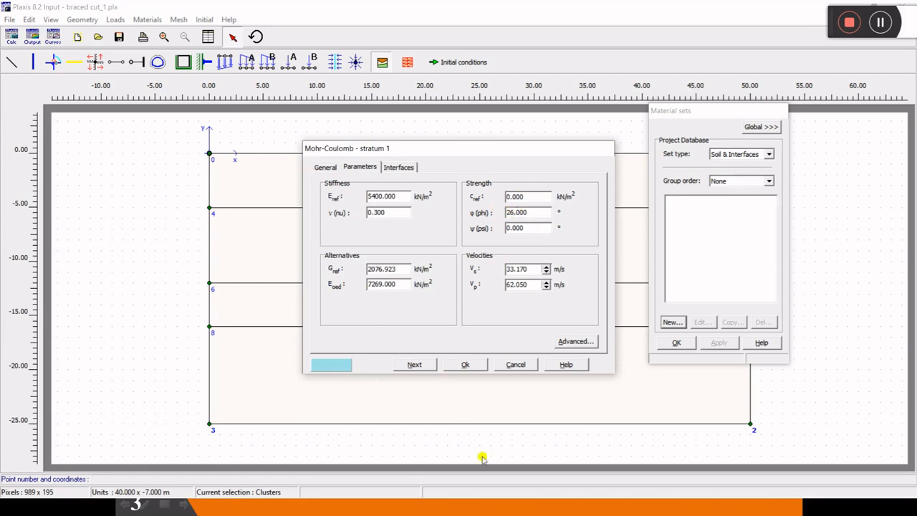
- Check the assumed cohesion of Stratum I in the PowerPoint slideshow, and set cref to 5 kN/m² in Plaxis Input
{"action": "key", "text": "super"}
{"action": "mouse_move", "coordinate": [558, 507]}
{"action": "left_click", "coordinate": [554, 448]}
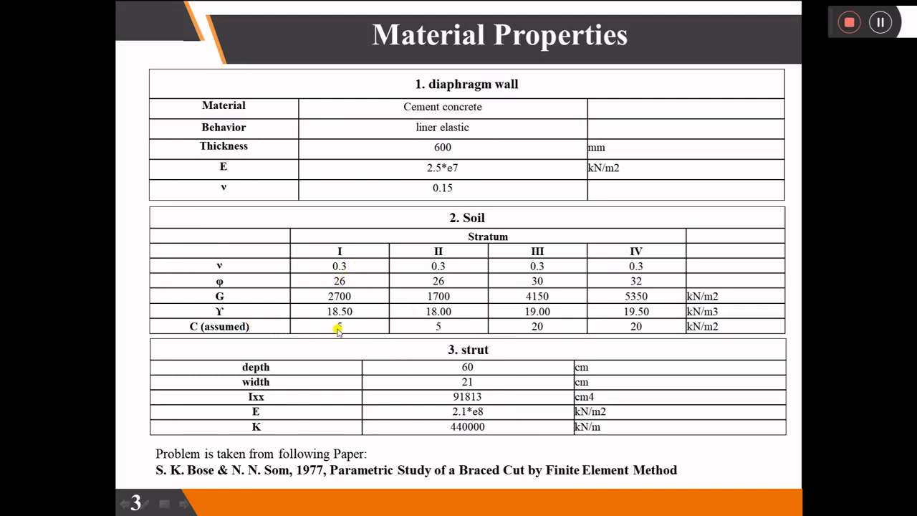
{"action": "key", "text": "super"}
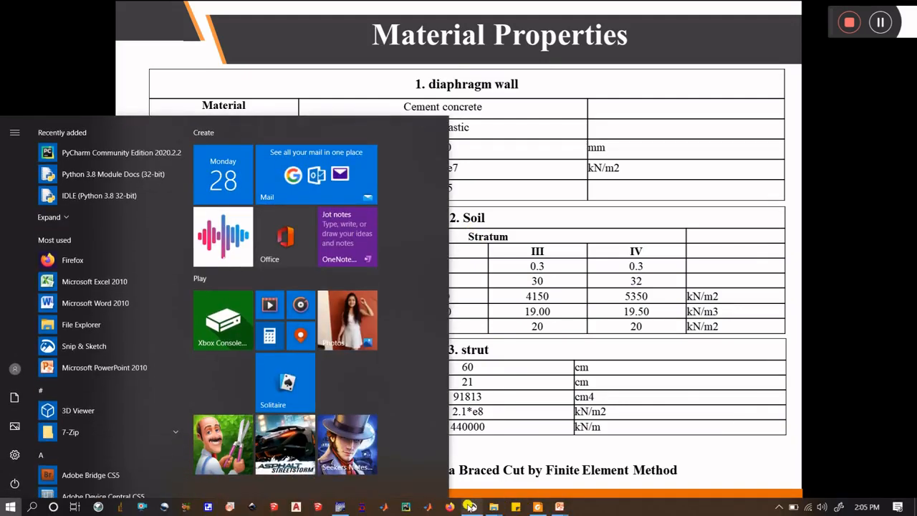
{"action": "left_click", "coordinate": [336, 507]}
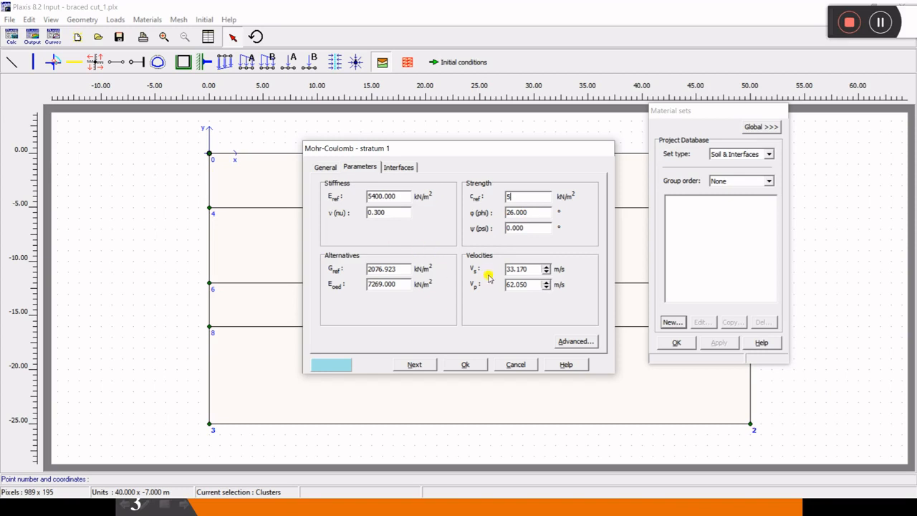
- Examine stratum 1's interface strength options, Rigid and Manual with Rinter, and review its general properties and parameters
{"action": "left_click", "coordinate": [391, 166]}
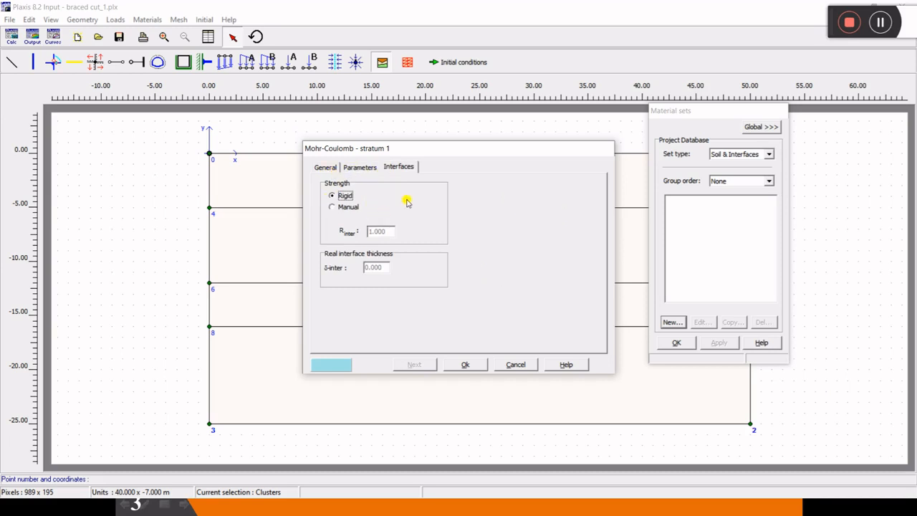
{"action": "left_click_drag", "start_coordinate": [431, 147], "coordinate": [250, 150]}
{"action": "left_click_drag", "start_coordinate": [179, 146], "coordinate": [445, 156]}
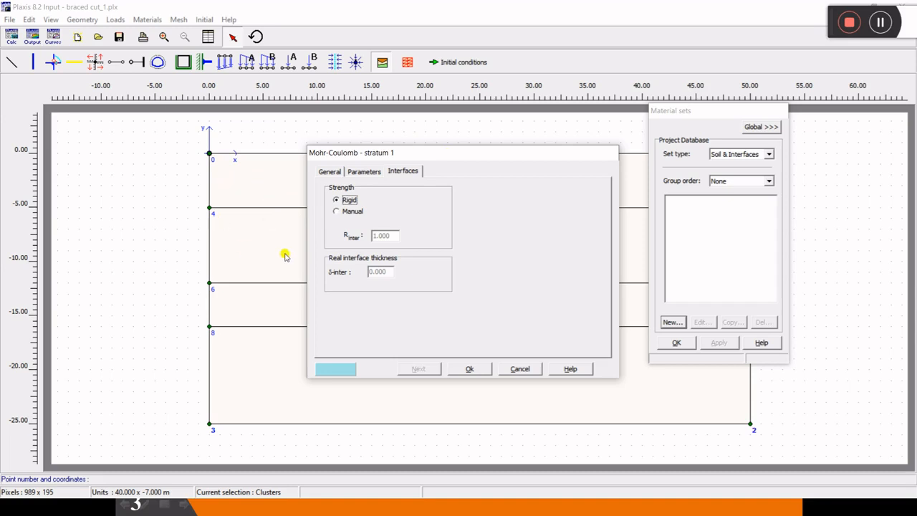
{"action": "left_click", "coordinate": [344, 211]}
{"action": "left_click", "coordinate": [329, 171]}
{"action": "left_click", "coordinate": [364, 172]}
{"action": "left_click", "coordinate": [402, 171]}
{"action": "left_click", "coordinate": [328, 172]}
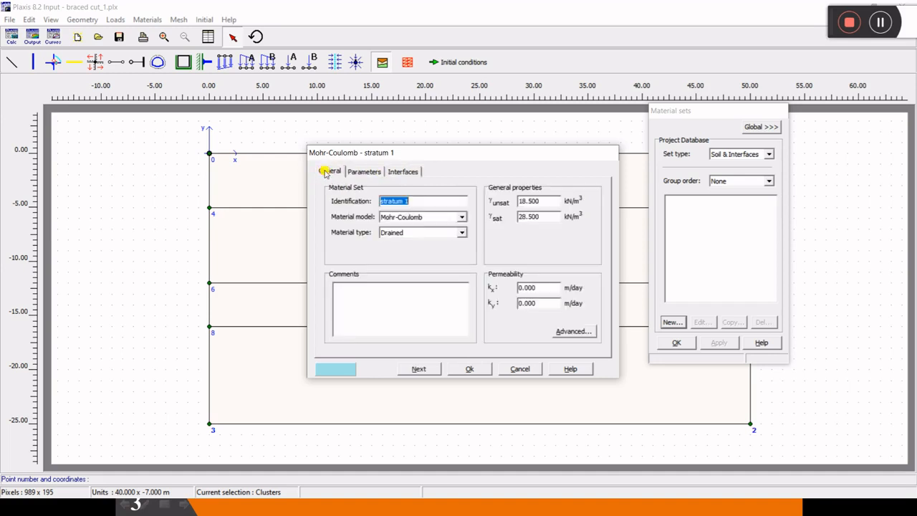
{"action": "left_click", "coordinate": [404, 172]}
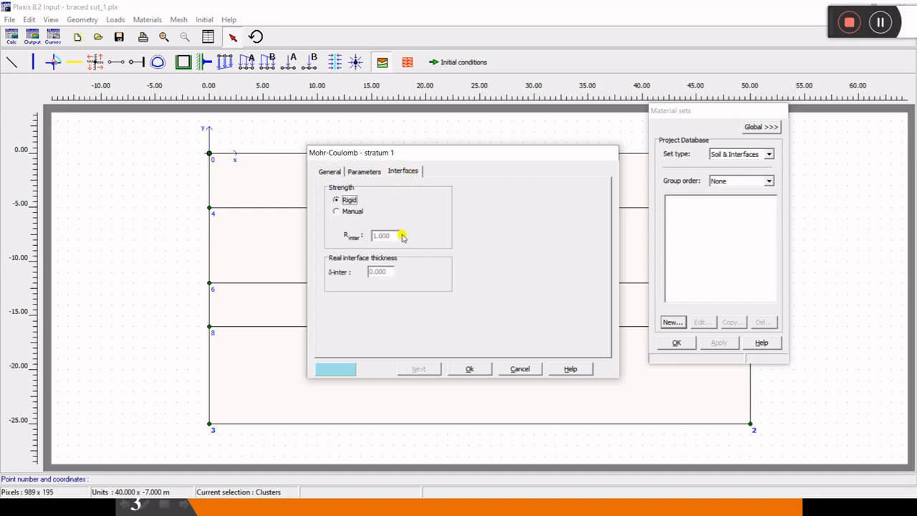
{"action": "left_click", "coordinate": [351, 215]}
{"action": "left_click", "coordinate": [385, 234]}
- Review stratum 1's general properties and accept the material set into the project database
{"action": "left_click", "coordinate": [335, 173]}
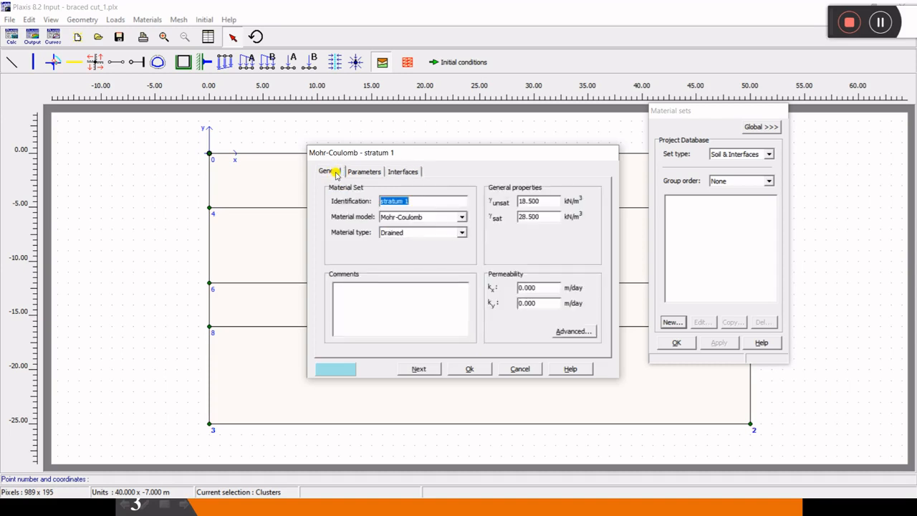
{"action": "left_click", "coordinate": [468, 368]}
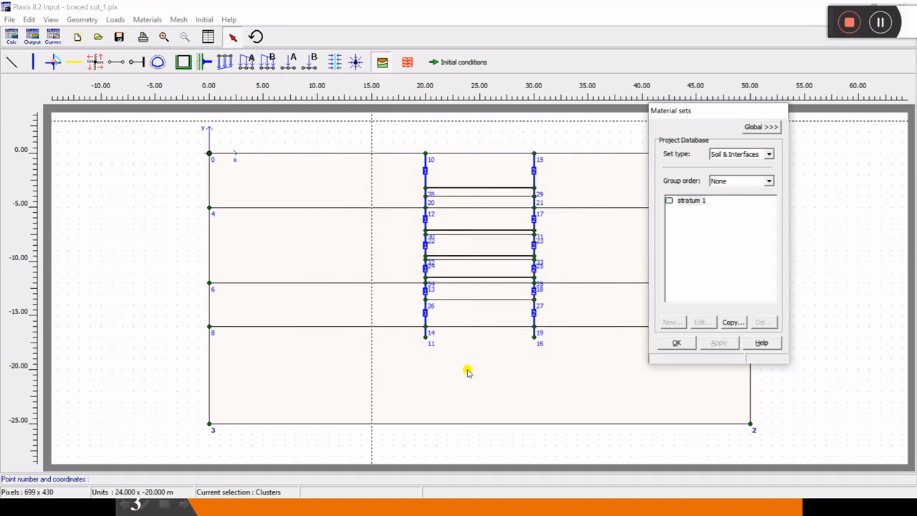
- Change stratum 1's display colour to lavender blue with red 161, green 161, blue 232, and accept the material set
{"action": "double_click", "coordinate": [691, 201]}
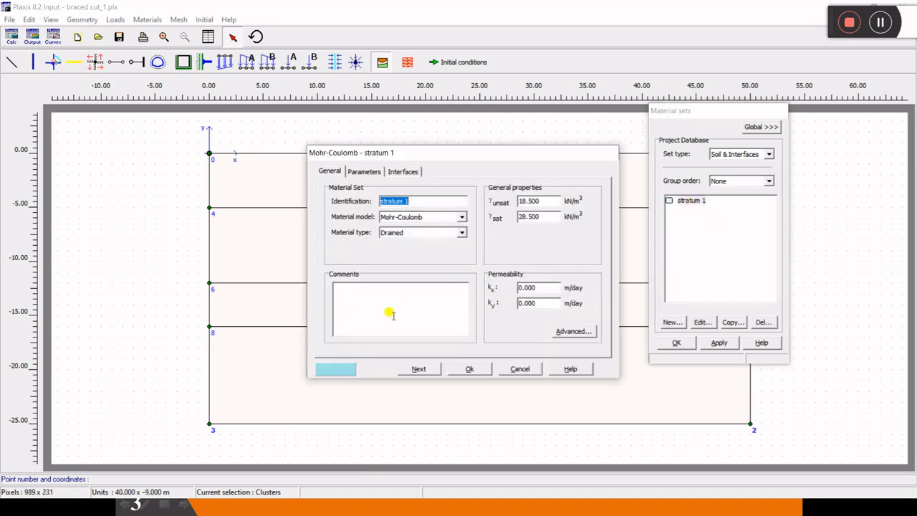
{"action": "left_click", "coordinate": [335, 369]}
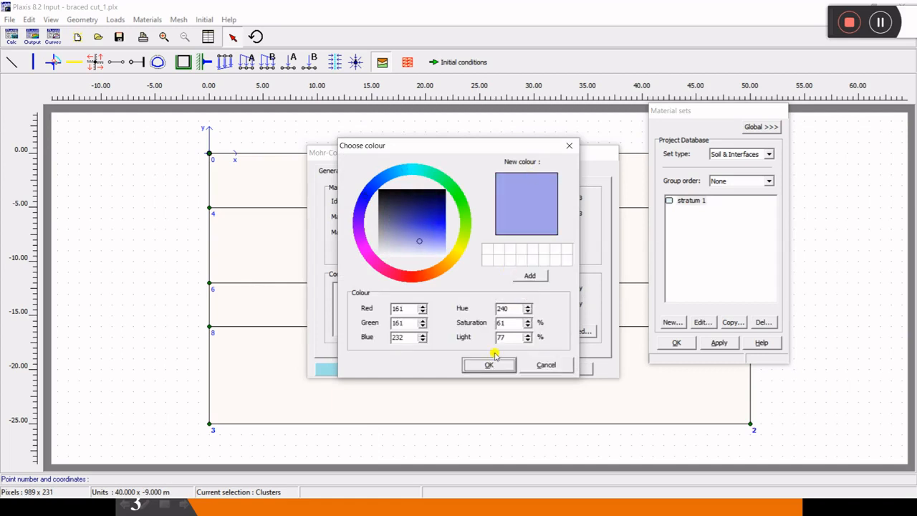
{"action": "left_click", "coordinate": [490, 365]}
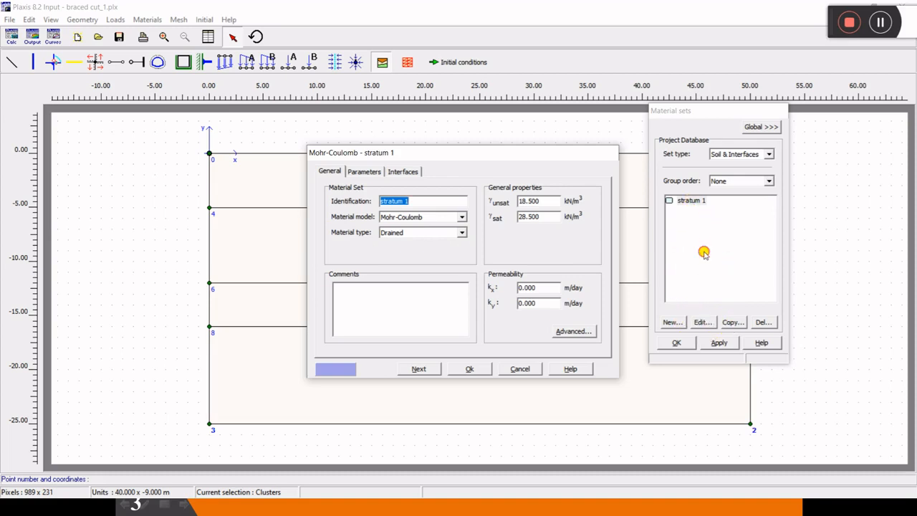
{"action": "left_click", "coordinate": [469, 369]}
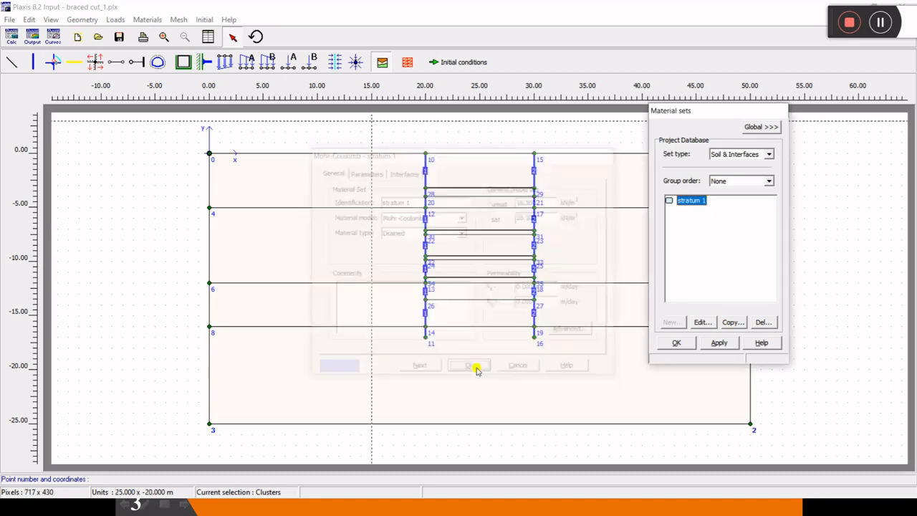
{"action": "left_click", "coordinate": [726, 262]}
- Copy stratum 1 into a new soil material set and name it stratum 2
{"action": "left_click", "coordinate": [695, 205]}
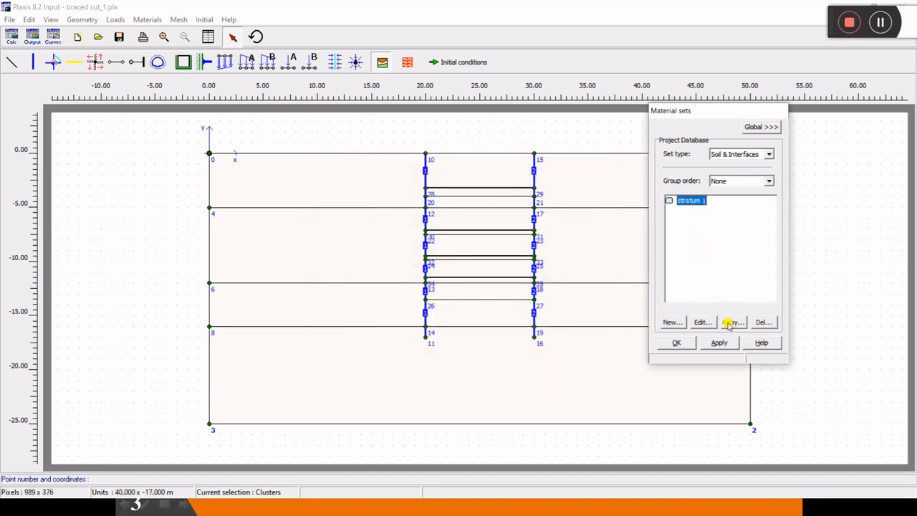
{"action": "left_click", "coordinate": [729, 323]}
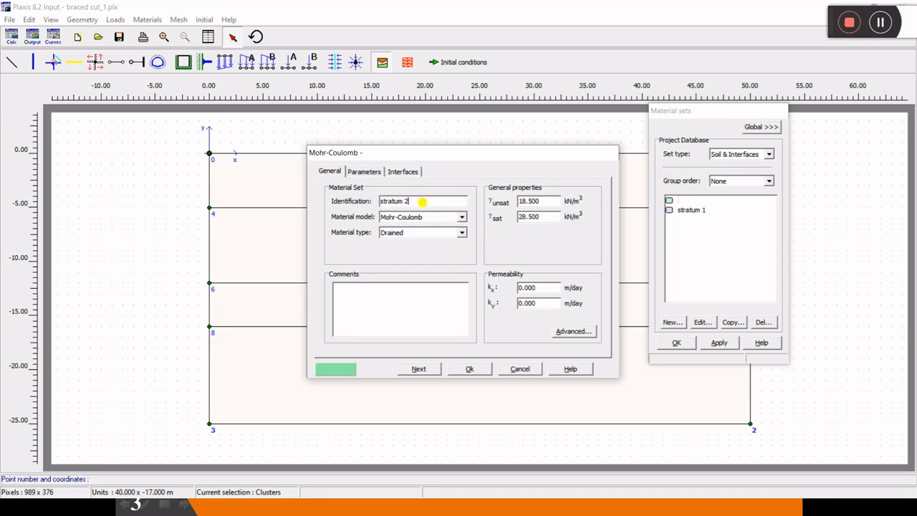
{"action": "left_click", "coordinate": [533, 218]}
- Check Stratum II's properties in the PowerPoint slideshow, and set stratum 2's unit weights in Plaxis Input to 18 unsaturated and 28 kN/m³ saturated
{"action": "key", "text": "super"}
{"action": "mouse_move", "coordinate": [564, 508]}
{"action": "left_click", "coordinate": [617, 471]}
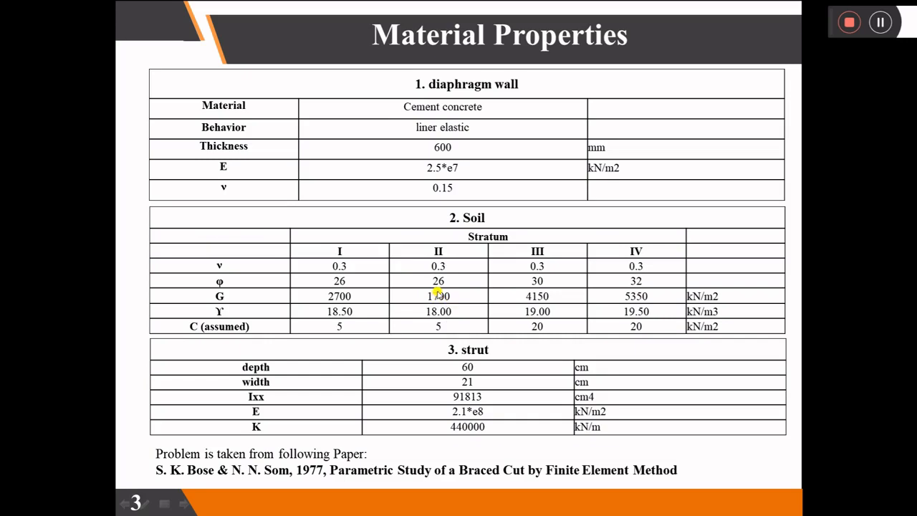
{"action": "key", "text": "super"}
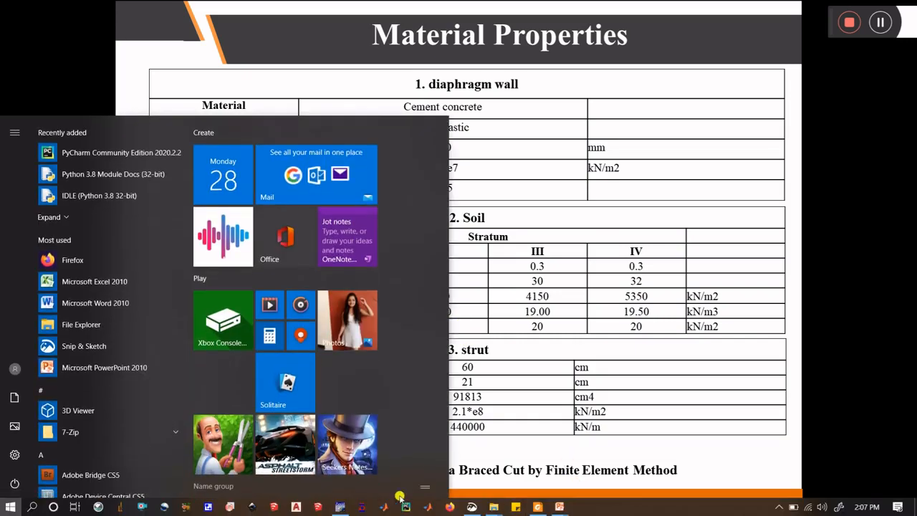
{"action": "left_click", "coordinate": [341, 507]}
{"action": "left_click_drag", "start_coordinate": [544, 201], "coordinate": [521, 210]}
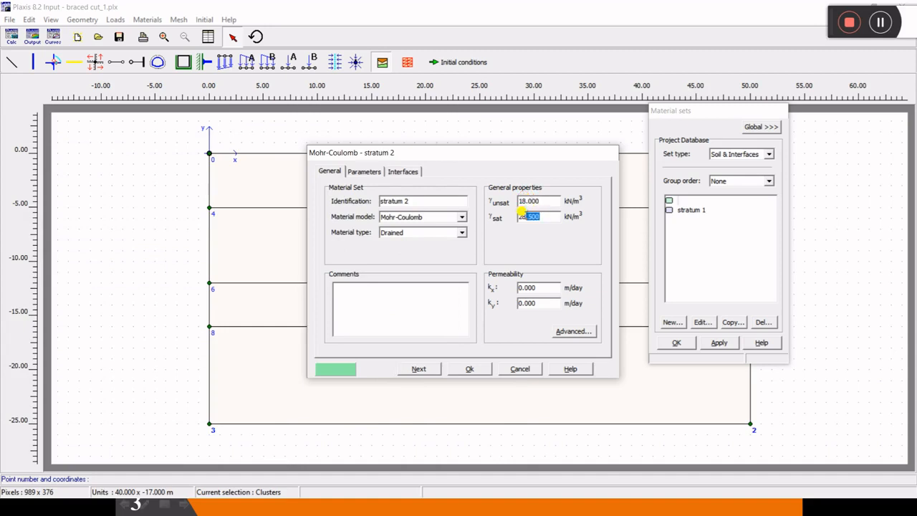
- Set stratum 2's shear modulus Gref to 2700 kN/m² and accept the material set
{"action": "left_click", "coordinate": [364, 172]}
{"action": "left_click", "coordinate": [397, 273]}
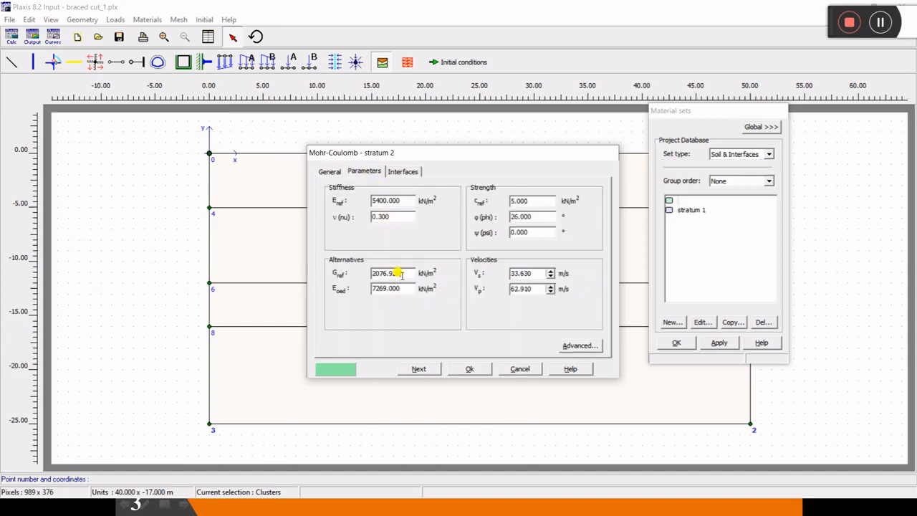
{"action": "left_click_drag", "start_coordinate": [402, 272], "coordinate": [369, 271]}
{"action": "type", "text": "1"}
{"action": "left_click", "coordinate": [397, 218]}
{"action": "left_click", "coordinate": [453, 368]}
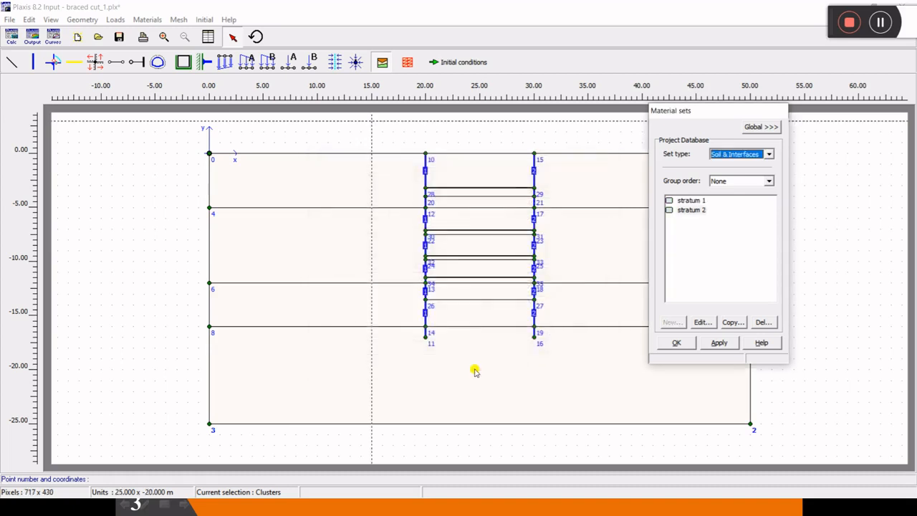
- Change stratum 2's display colour to pink and accept the material set
{"action": "double_click", "coordinate": [687, 211]}
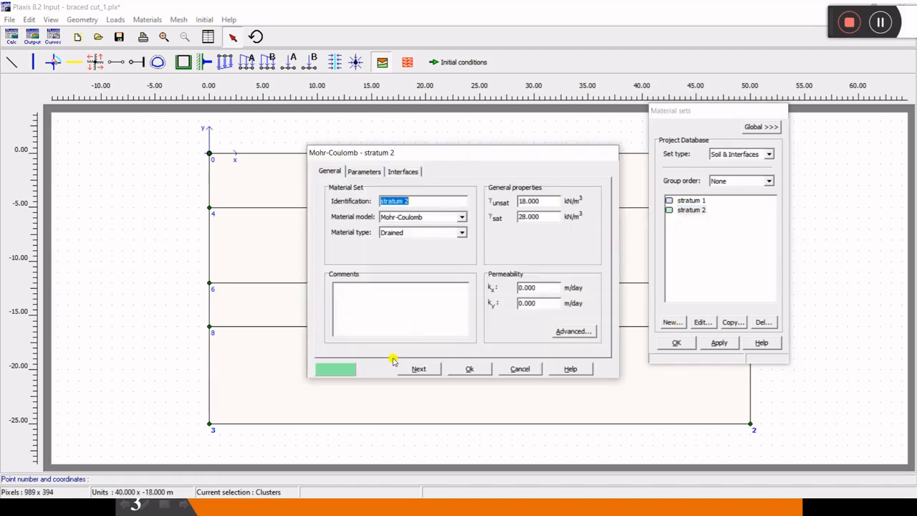
{"action": "left_click", "coordinate": [335, 369]}
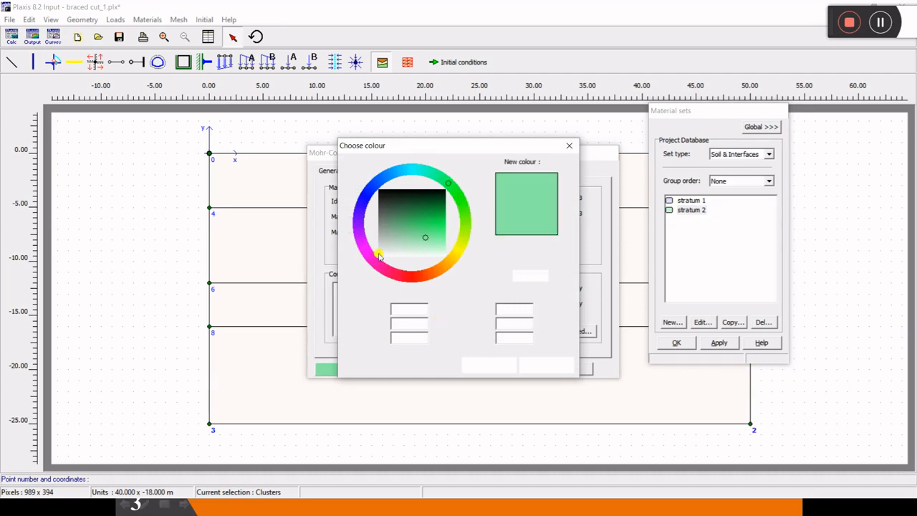
{"action": "left_click", "coordinate": [372, 263]}
{"action": "left_click", "coordinate": [488, 365]}
{"action": "left_click", "coordinate": [472, 369]}
{"action": "left_click", "coordinate": [685, 238]}
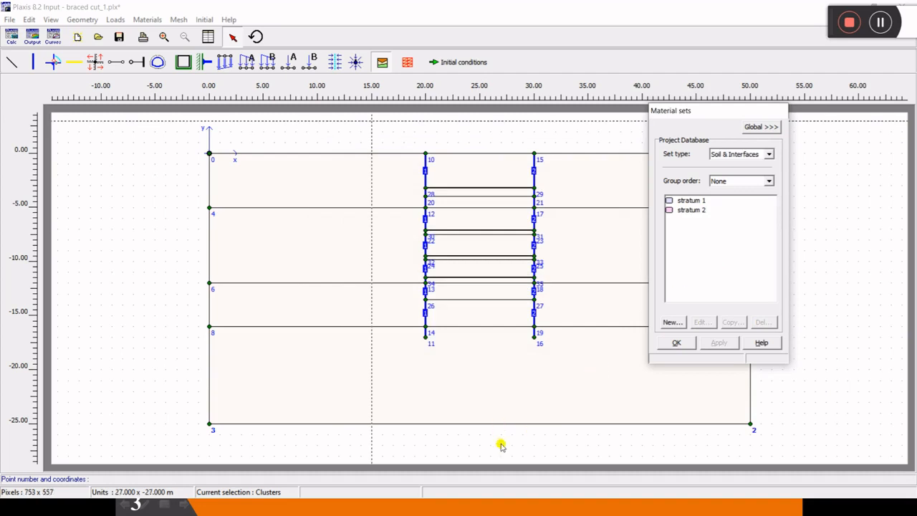
- Check Stratum II's shear modulus in the PowerPoint slideshow, and set stratum 2's Gref to 1700 kN/m² in Plaxis Input
{"action": "key", "text": "super"}
{"action": "mouse_move", "coordinate": [559, 507]}
{"action": "left_click", "coordinate": [614, 469]}
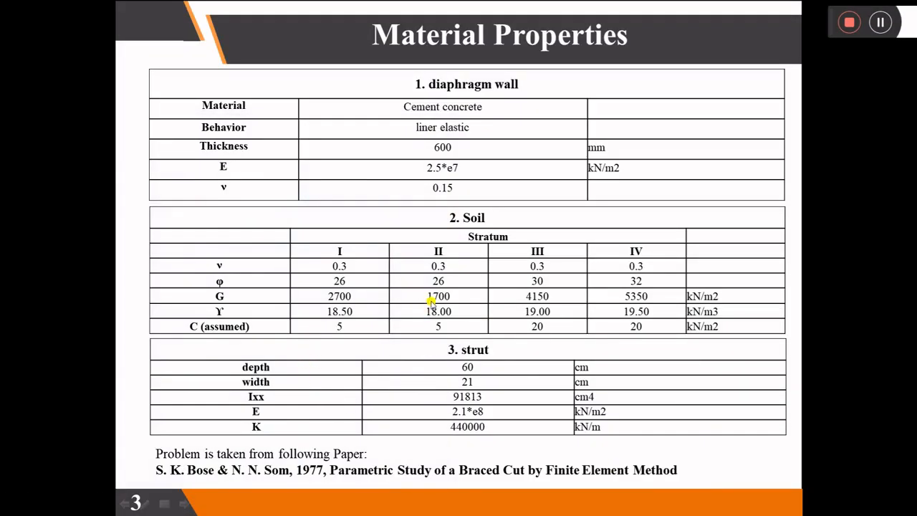
{"action": "key", "text": "super"}
{"action": "left_click", "coordinate": [345, 507]}
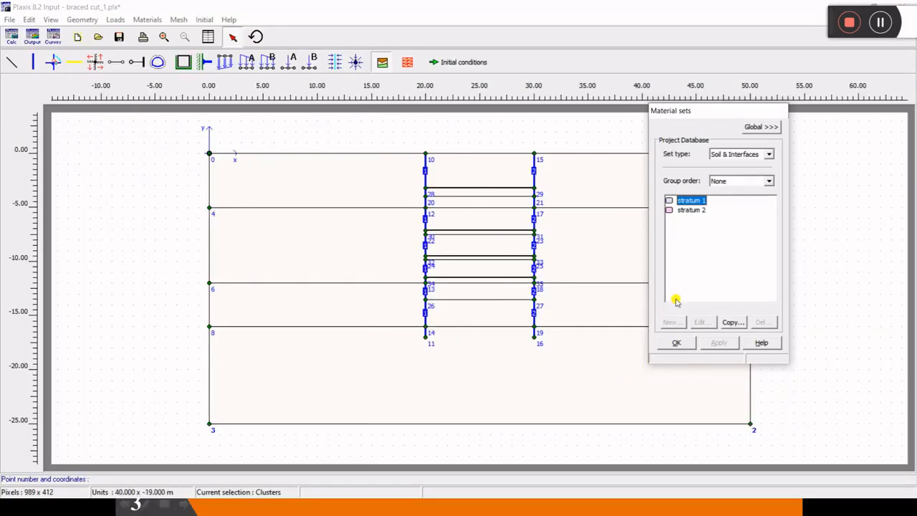
{"action": "left_click", "coordinate": [698, 211]}
{"action": "left_click", "coordinate": [700, 321]}
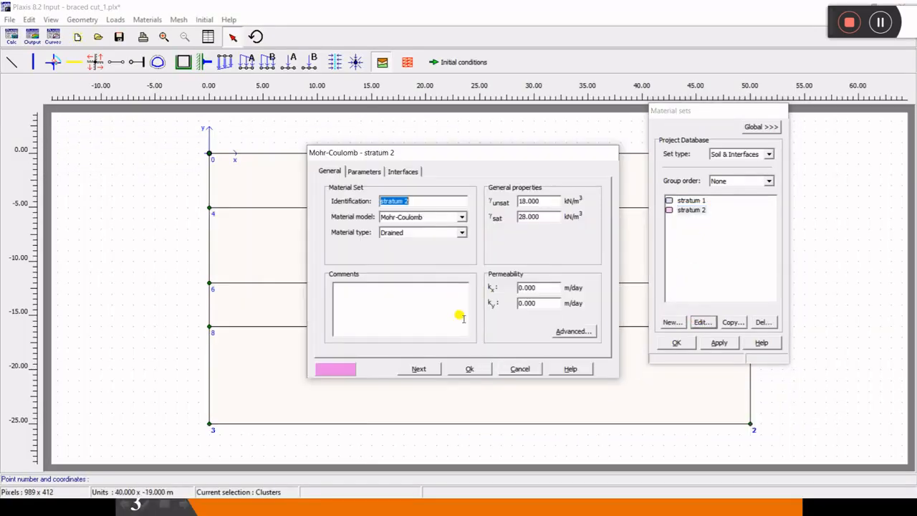
{"action": "left_click", "coordinate": [364, 172]}
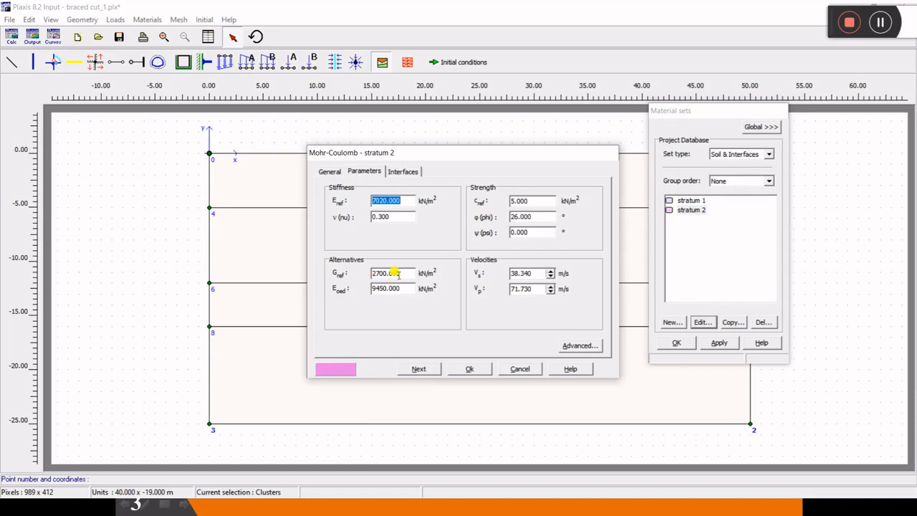
{"action": "left_click_drag", "start_coordinate": [396, 273], "coordinate": [359, 273]}
{"action": "type", "text": "15"}
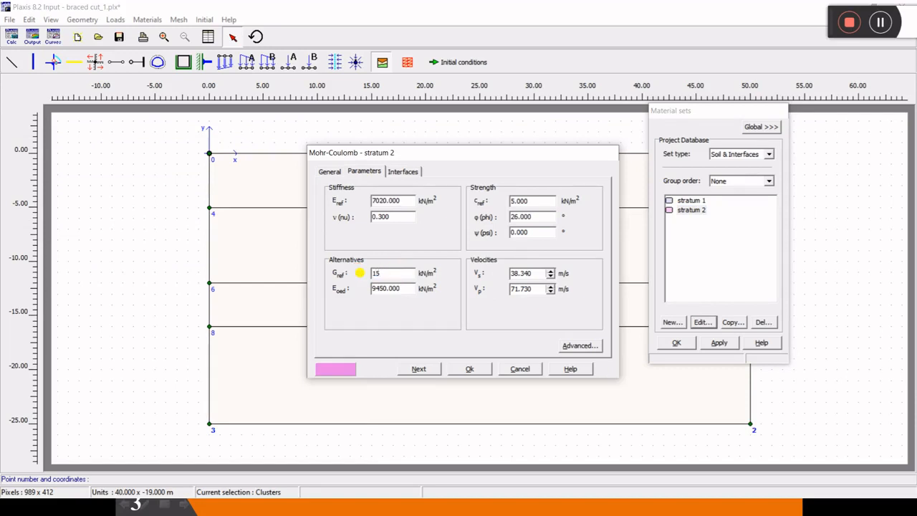
{"action": "left_click", "coordinate": [470, 369]}
{"action": "left_click", "coordinate": [702, 252]}
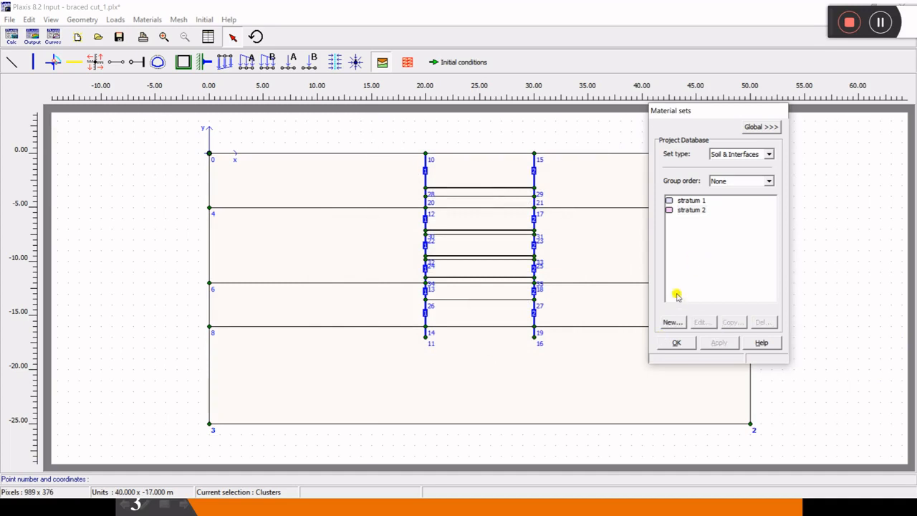
- Copy stratum 2 as a material set named stratum 3, and check Stratum III's properties in the PowerPoint slideshow before returning to Plaxis Input
{"action": "left_click", "coordinate": [692, 210]}
{"action": "left_click", "coordinate": [732, 322]}
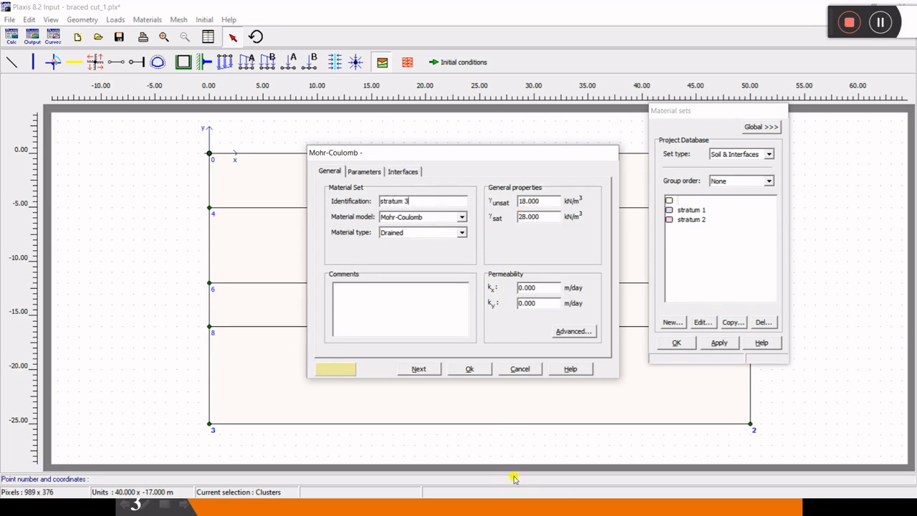
{"action": "key", "text": "super"}
{"action": "mouse_move", "coordinate": [563, 506]}
{"action": "left_click", "coordinate": [621, 469]}
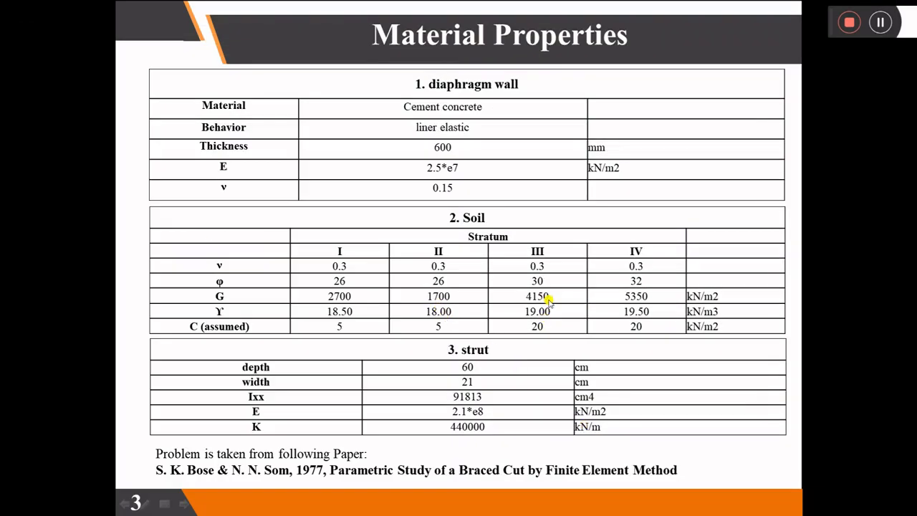
{"action": "key", "text": "super"}
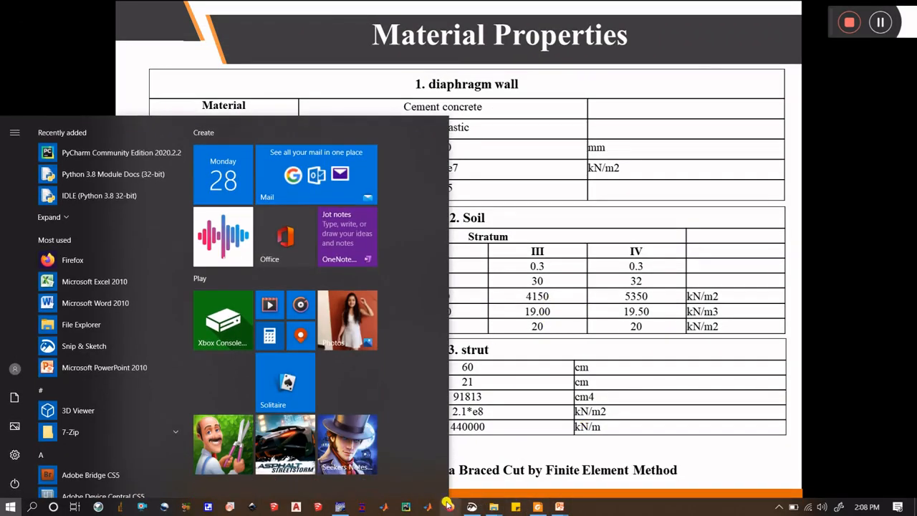
{"action": "left_click", "coordinate": [346, 508]}
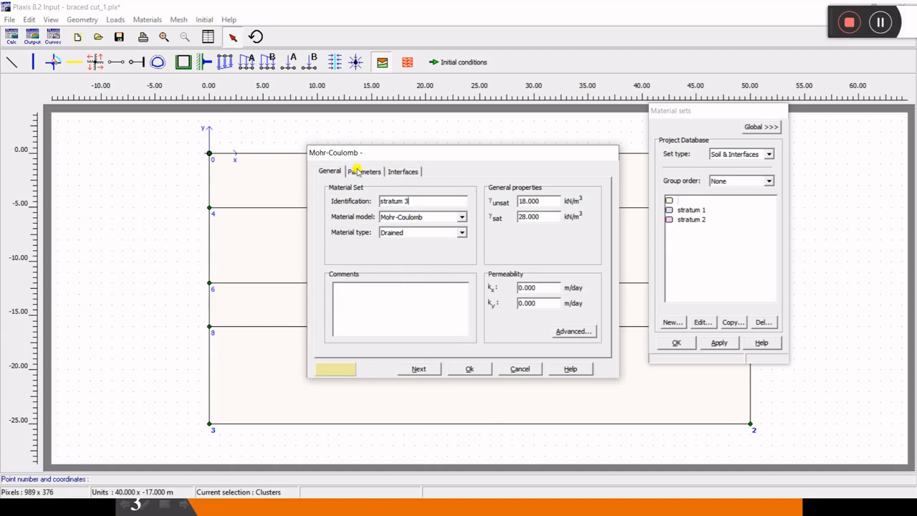
- Set stratum 3's unsaturated unit weight to 19 kN/m³ and its saturated unit weight to 29 kN/m³
{"action": "double_click", "coordinate": [520, 200]}
{"action": "key", "text": "BackSpace"}
{"action": "left_click_drag", "start_coordinate": [538, 217], "coordinate": [526, 214]}
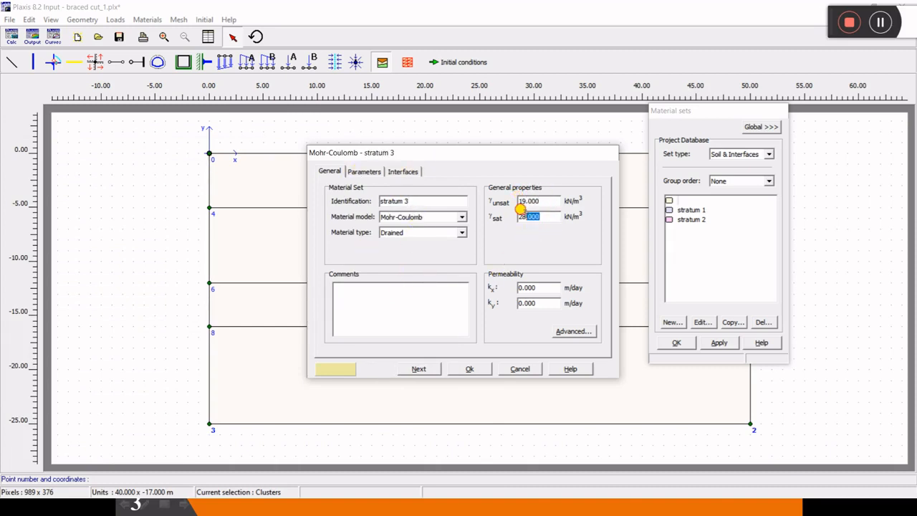
{"action": "type", "text": "0"}
- Set stratum 3's shear modulus Gref to 4150 kN/m²
{"action": "left_click", "coordinate": [356, 174]}
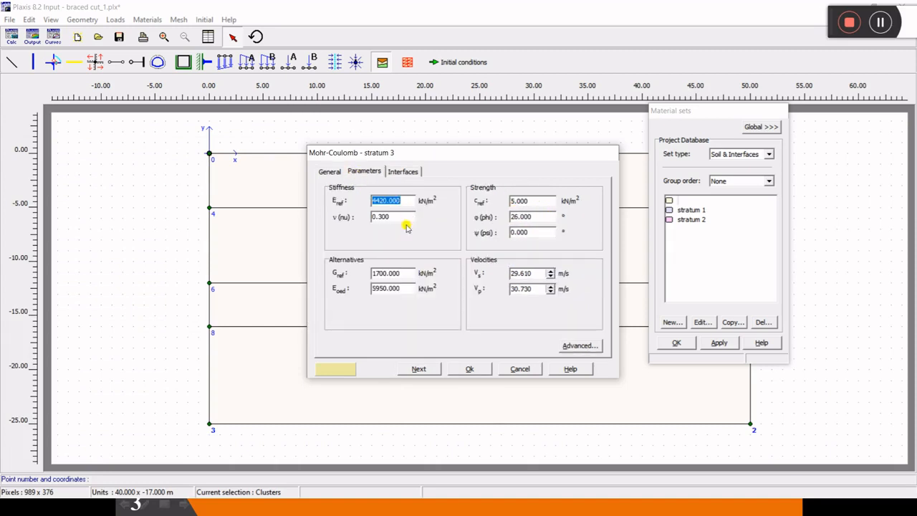
{"action": "left_click_drag", "start_coordinate": [407, 275], "coordinate": [362, 275]}
{"action": "type", "text": "4150"}
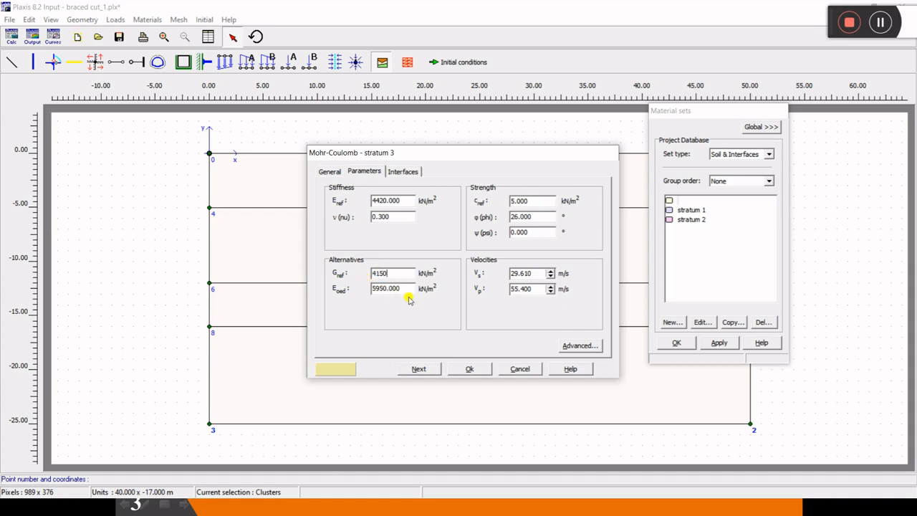
{"action": "left_click", "coordinate": [393, 217]}
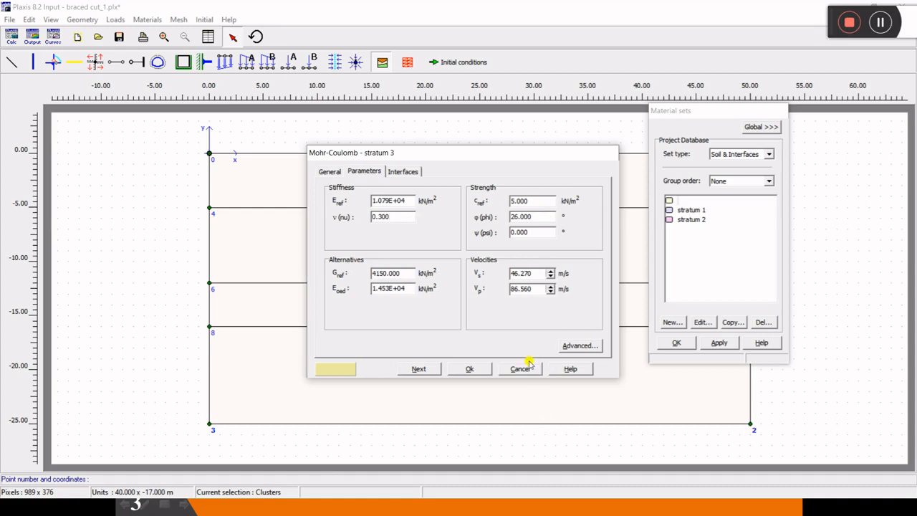
- Check Stratum III's strength values in the PowerPoint slideshow, and set stratum 3's phi to 30° and cref to 20 kN/m² in Plaxis Input
{"action": "key", "text": "super"}
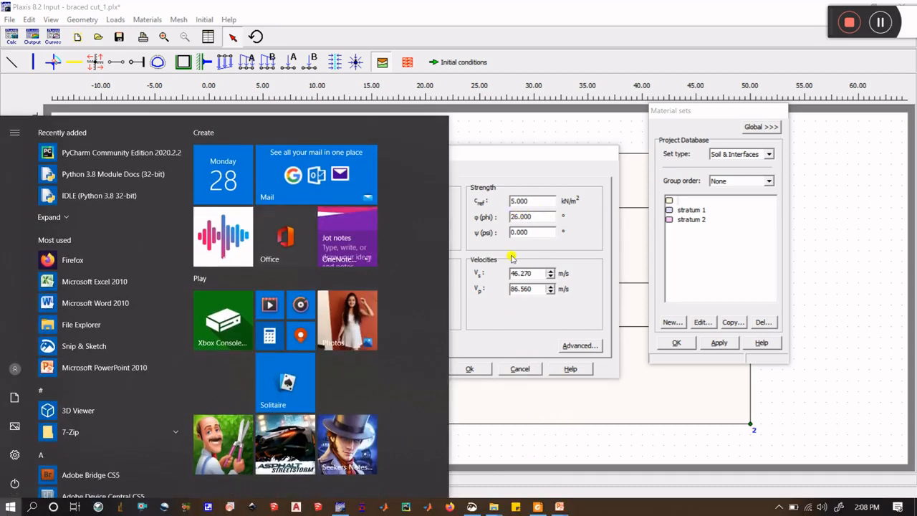
{"action": "mouse_move", "coordinate": [559, 507]}
{"action": "left_click", "coordinate": [612, 437]}
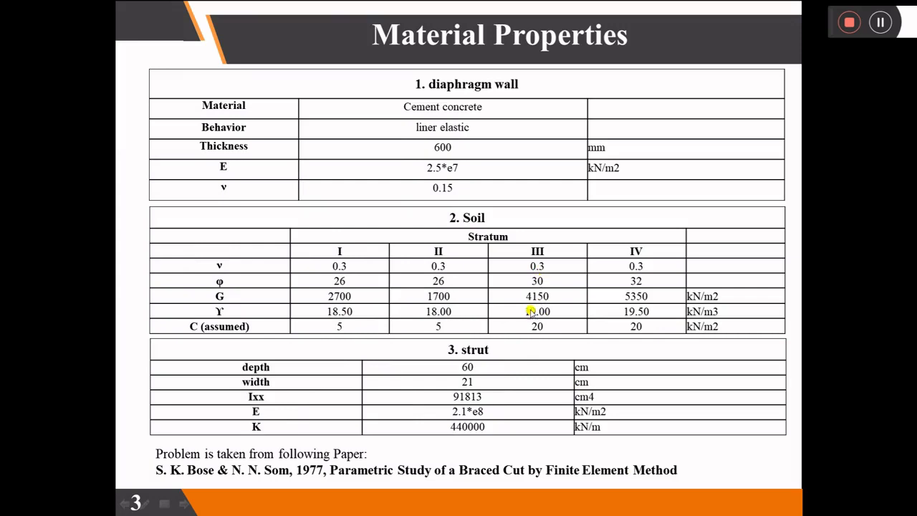
{"action": "key", "text": "super"}
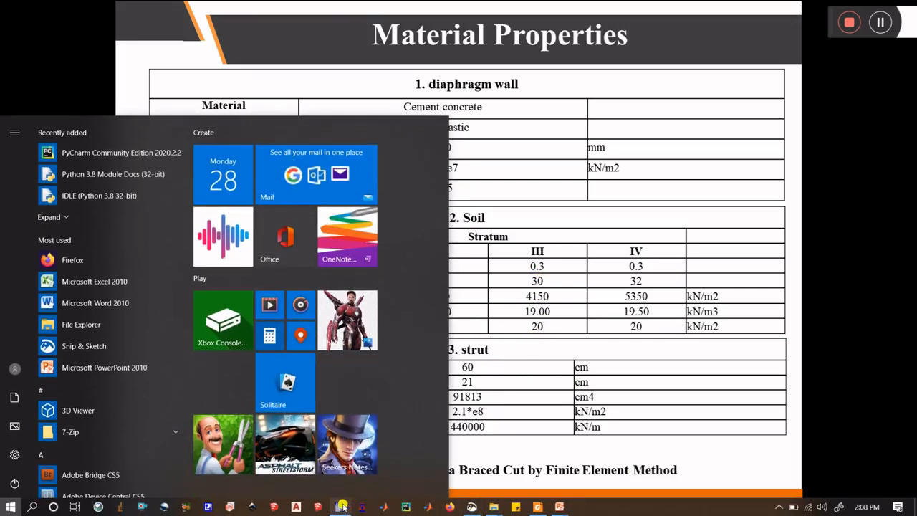
{"action": "left_click", "coordinate": [341, 507]}
{"action": "left_click_drag", "start_coordinate": [542, 216], "coordinate": [506, 203]}
{"action": "type", "text": "30"}
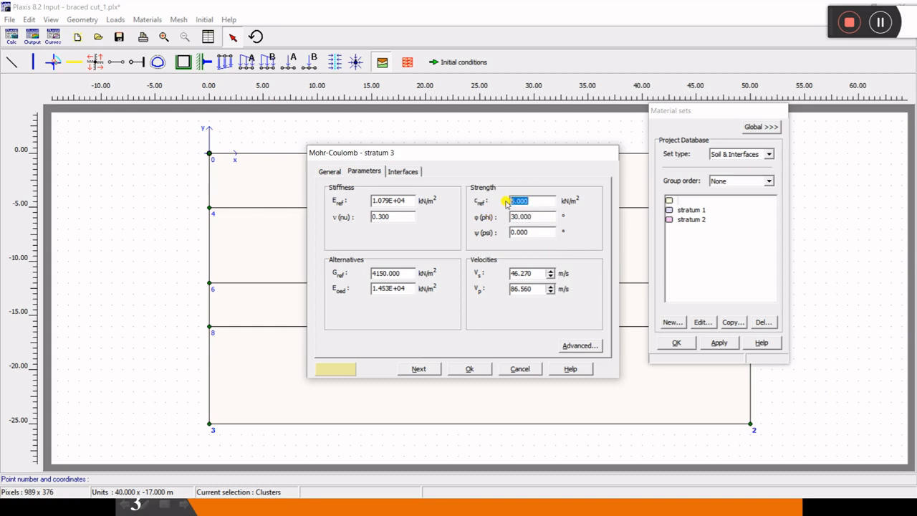
{"action": "type", "text": "20"}
{"action": "left_click", "coordinate": [469, 368]}
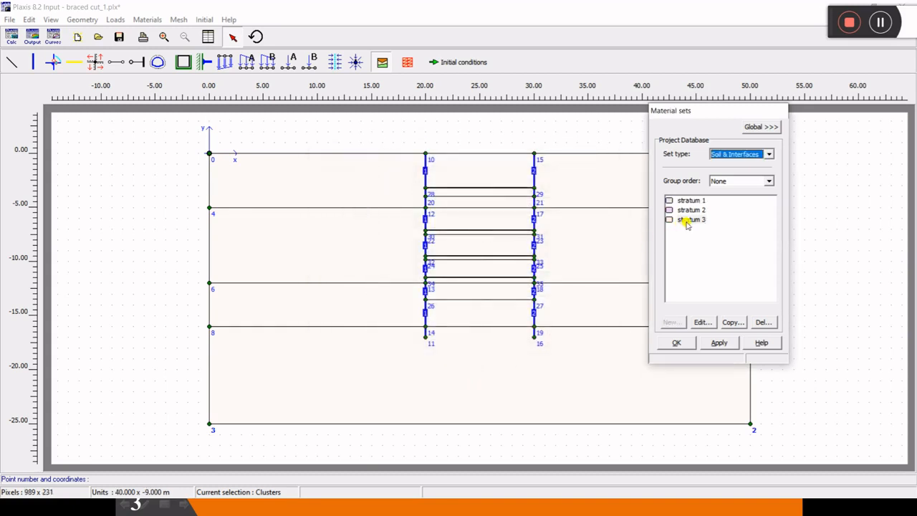
- Copy stratum 3 as a material set named stratum 4, and check Stratum IV's properties in the PowerPoint slideshow
{"action": "left_click", "coordinate": [732, 323]}
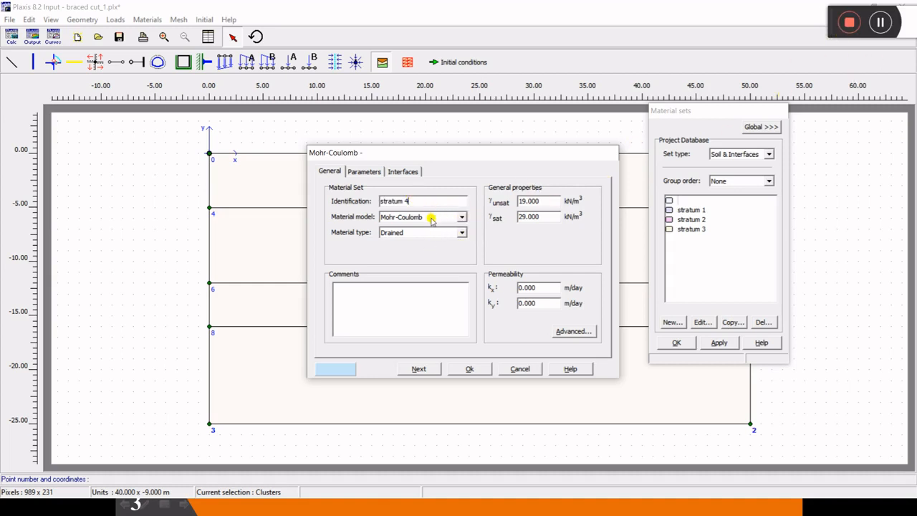
{"action": "key", "text": "super"}
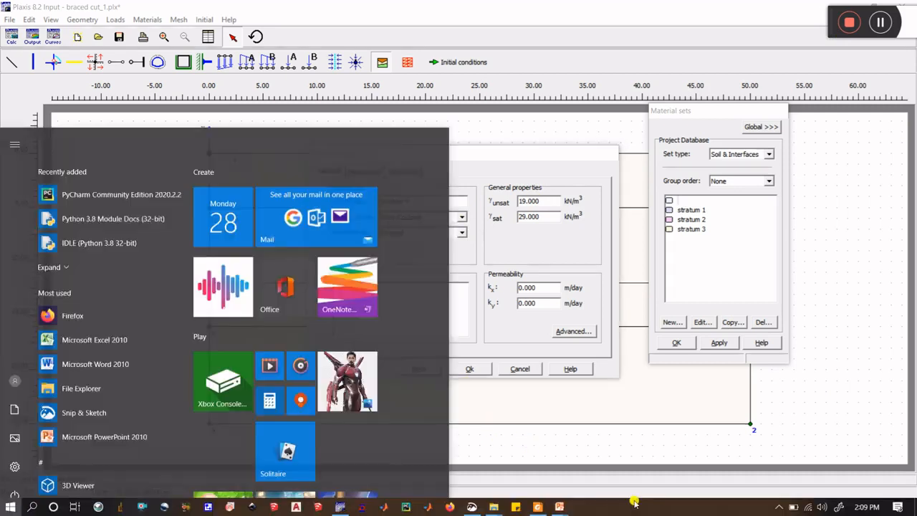
{"action": "mouse_move", "coordinate": [557, 507]}
{"action": "left_click", "coordinate": [636, 473]}
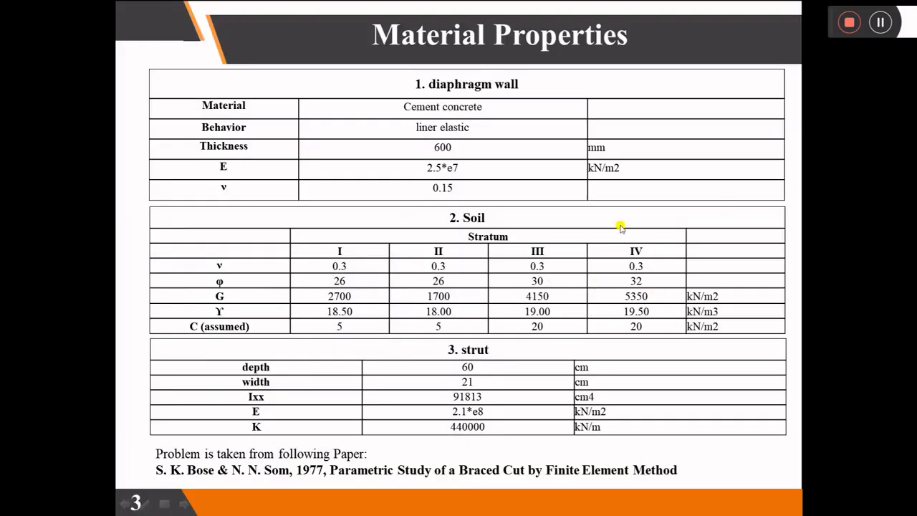
{"action": "left_click", "coordinate": [883, 25]}
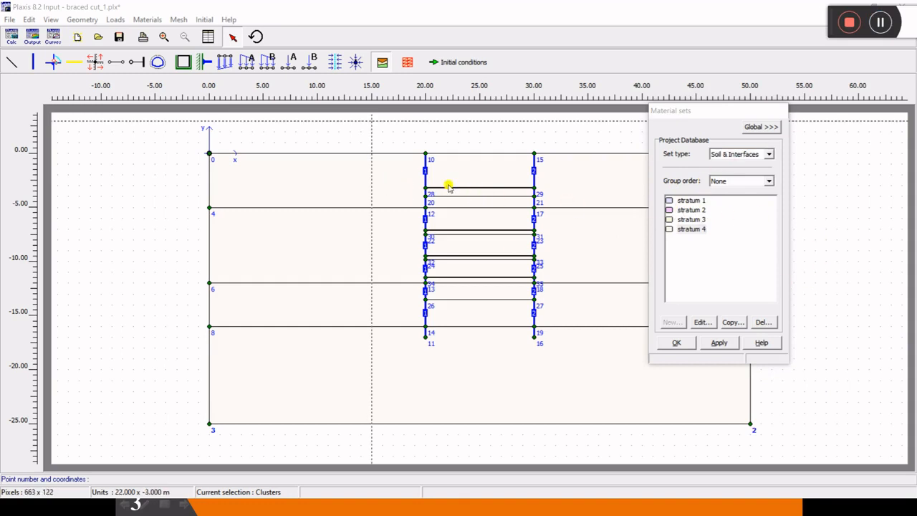
- Assign the stratum 1 material set to all clusters of the top soil layer, outside and between the walls
{"action": "left_click", "coordinate": [691, 202]}
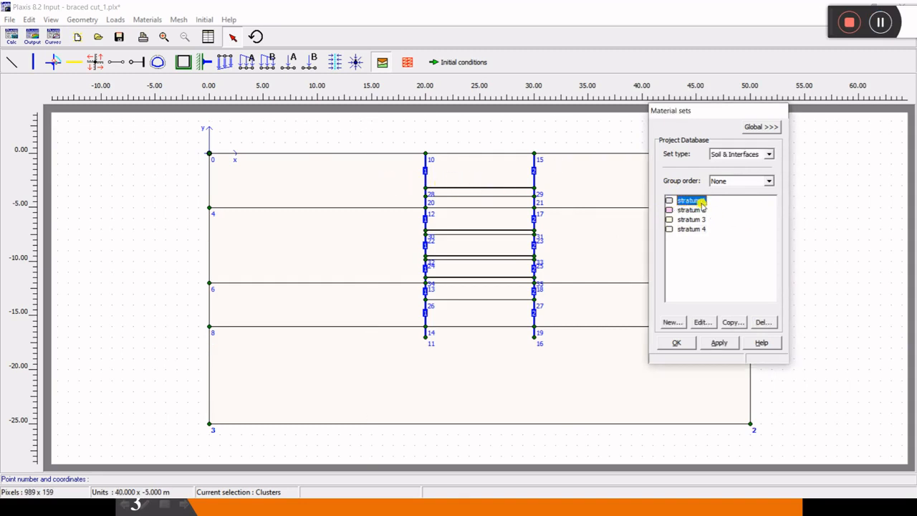
{"action": "left_click_drag", "start_coordinate": [692, 202], "coordinate": [356, 182]}
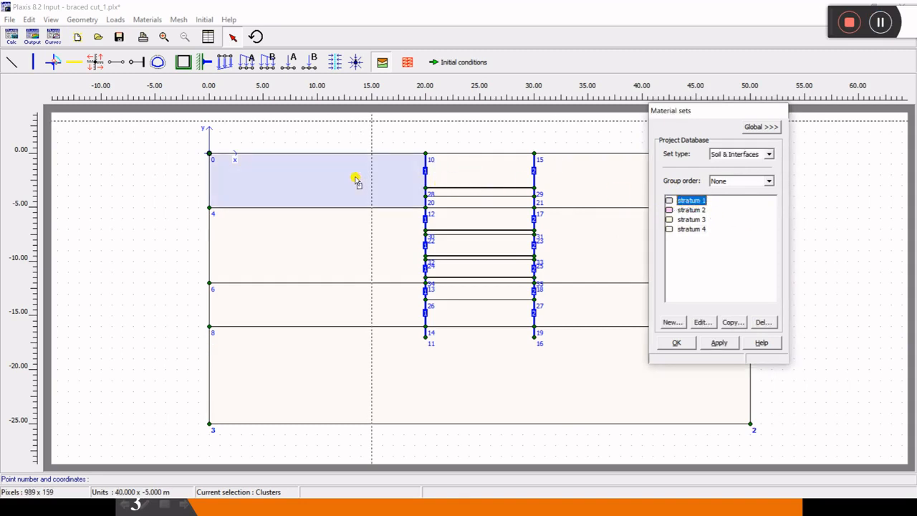
{"action": "left_click", "coordinate": [235, 37]}
{"action": "left_click", "coordinate": [368, 197]}
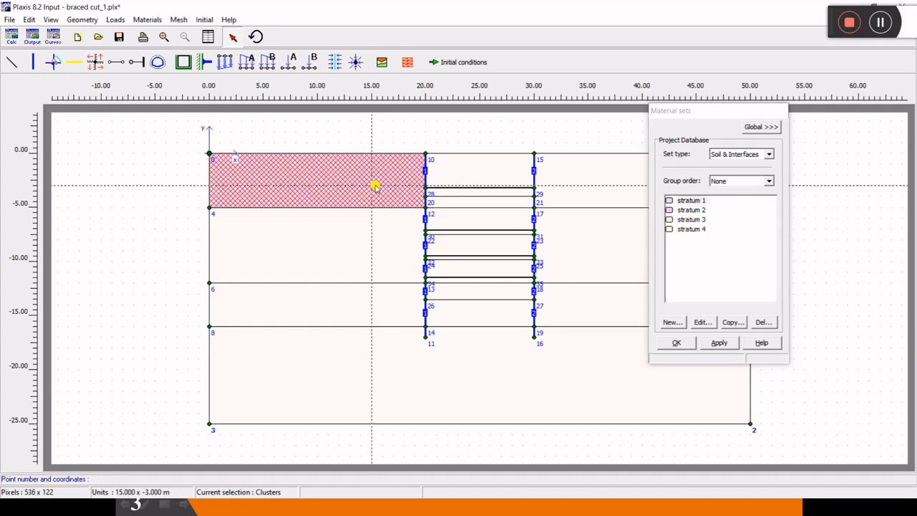
{"action": "left_click", "coordinate": [475, 172], "text": "shift"}
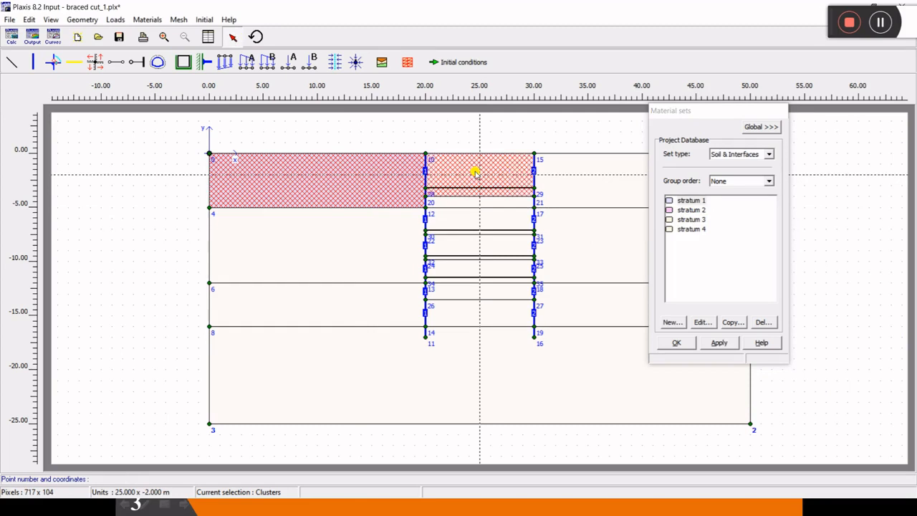
{"action": "left_click", "coordinate": [475, 201], "text": "shift"}
{"action": "left_click", "coordinate": [579, 191], "text": "shift"}
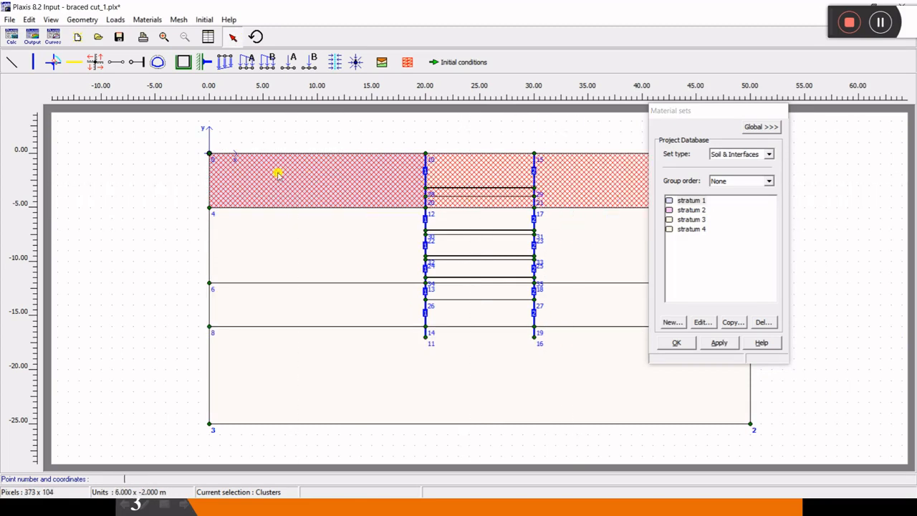
{"action": "left_click", "coordinate": [700, 221]}
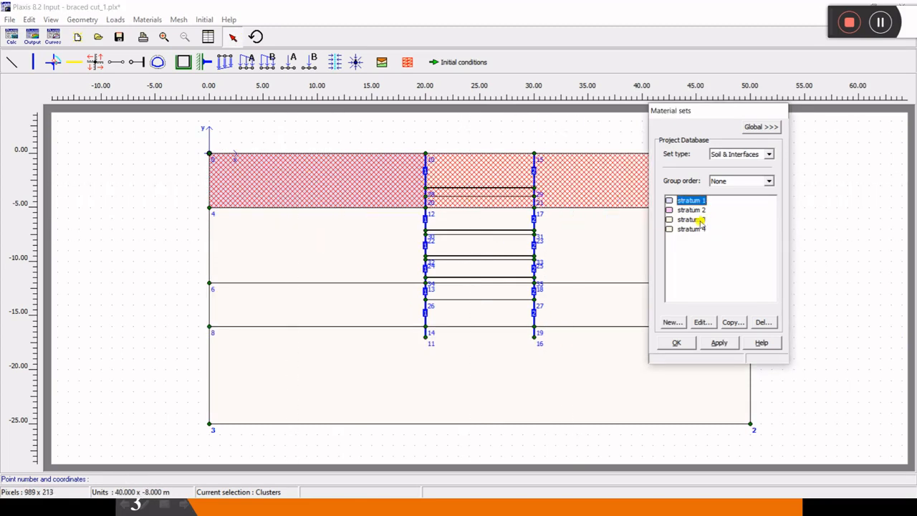
{"action": "left_click", "coordinate": [716, 341]}
- Assign the stratum 2 material set to every cluster of the second soil layer, outside and between the walls
{"action": "left_click", "coordinate": [326, 237]}
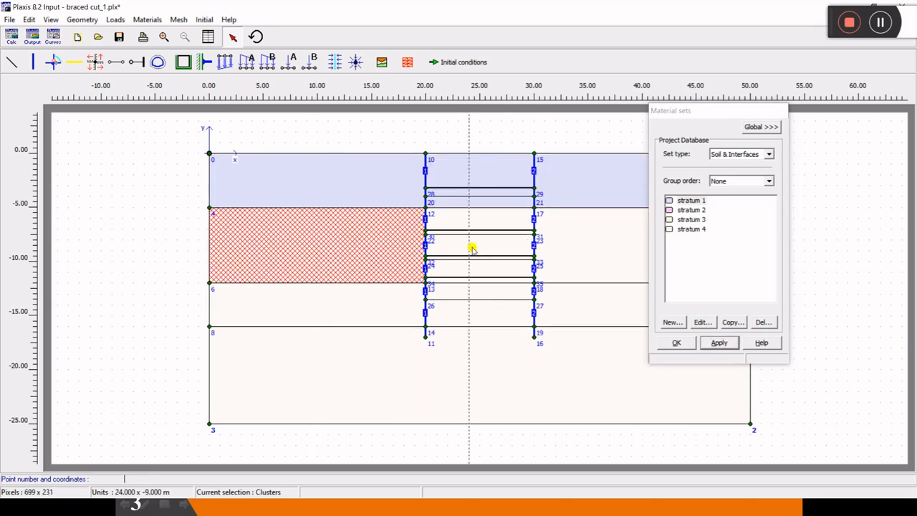
{"action": "left_click", "coordinate": [472, 213], "text": "shift"}
{"action": "left_click", "coordinate": [473, 241], "text": "shift"}
{"action": "left_click", "coordinate": [473, 270], "text": "shift"}
{"action": "left_click", "coordinate": [579, 242], "text": "shift"}
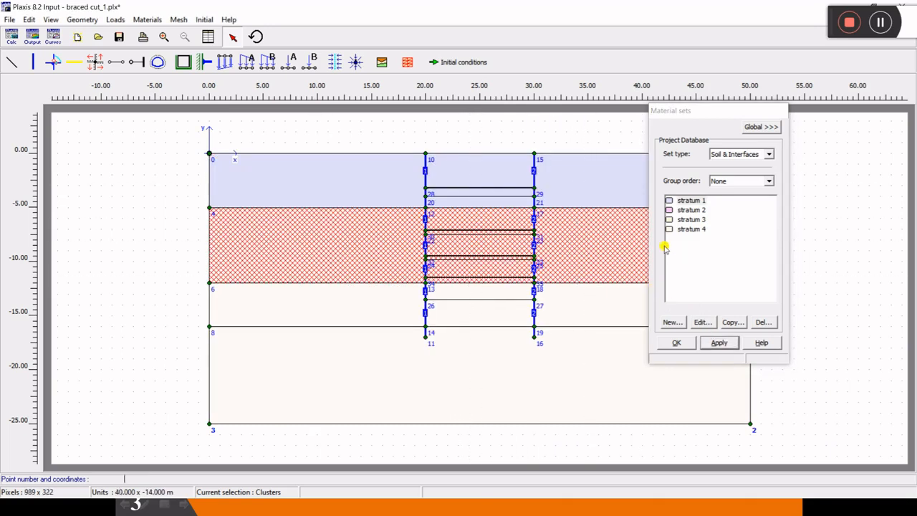
{"action": "left_click", "coordinate": [699, 209]}
{"action": "left_click", "coordinate": [718, 343]}
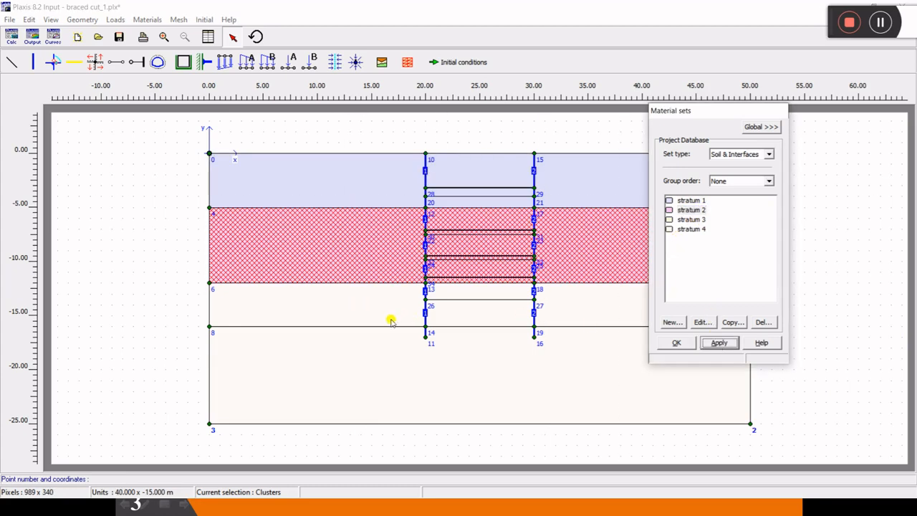
- Assign the stratum 3 material set to every cluster of the third soil layer, outside and between the walls
{"action": "left_click", "coordinate": [468, 315]}
{"action": "left_click", "coordinate": [360, 305]}
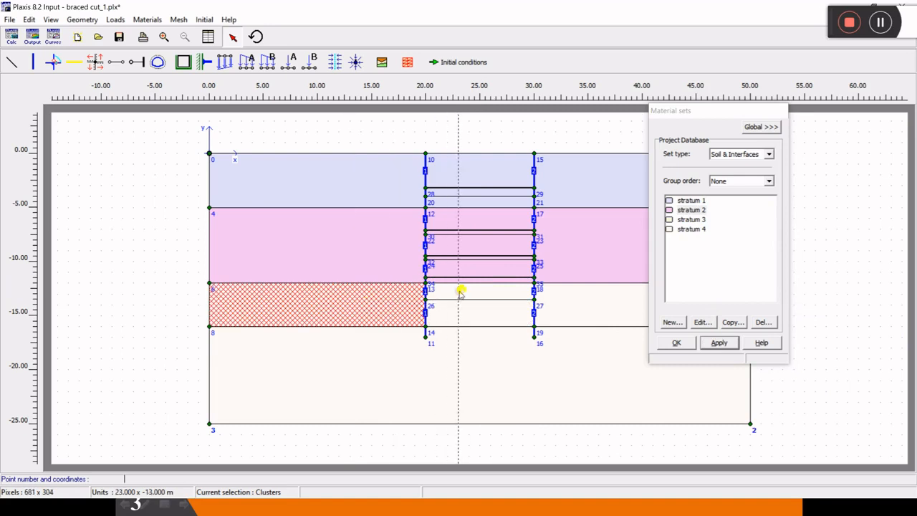
{"action": "left_click", "coordinate": [460, 292], "text": "shift"}
{"action": "left_click", "coordinate": [466, 313], "text": "shift"}
{"action": "left_click", "coordinate": [575, 307], "text": "shift"}
{"action": "left_click", "coordinate": [691, 220]}
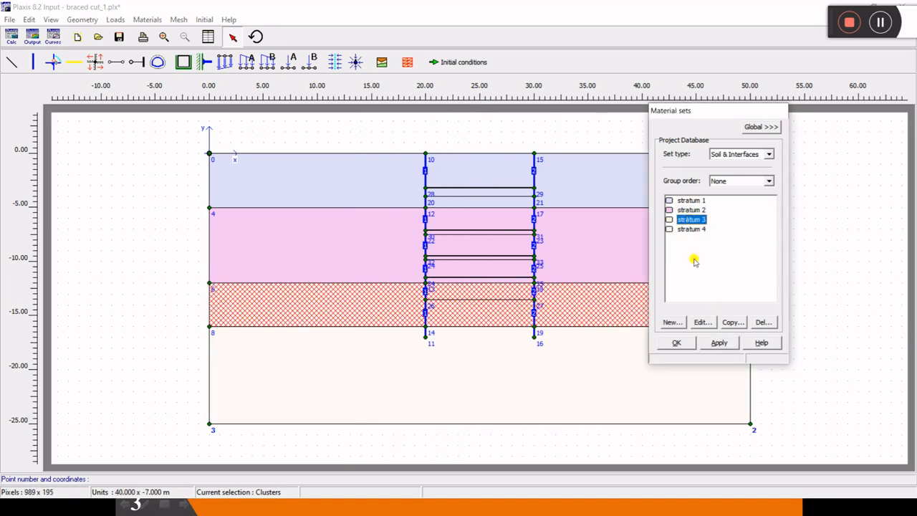
{"action": "left_click", "coordinate": [719, 342]}
- Assign the stratum 4 material set to the bottom soil cluster below the third layer
{"action": "left_click", "coordinate": [446, 363]}
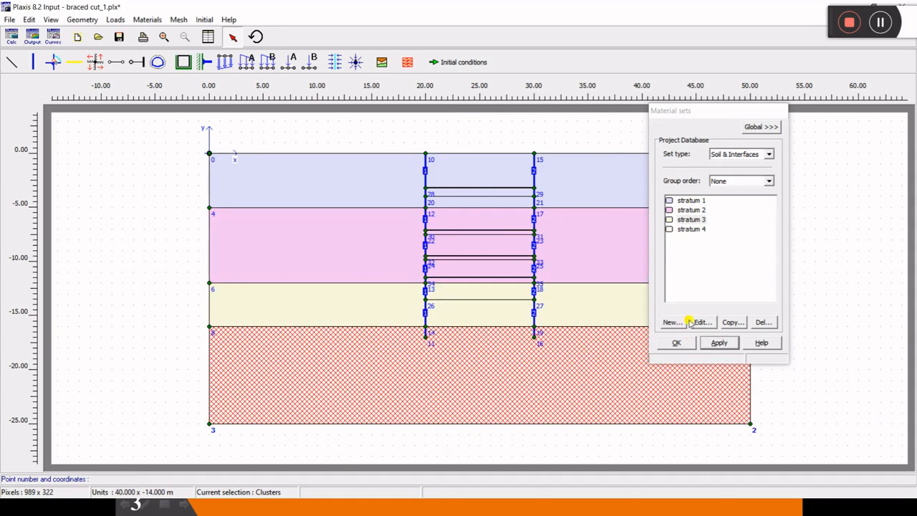
{"action": "left_click", "coordinate": [691, 229]}
{"action": "left_click", "coordinate": [718, 342]}
{"action": "left_click", "coordinate": [586, 274]}
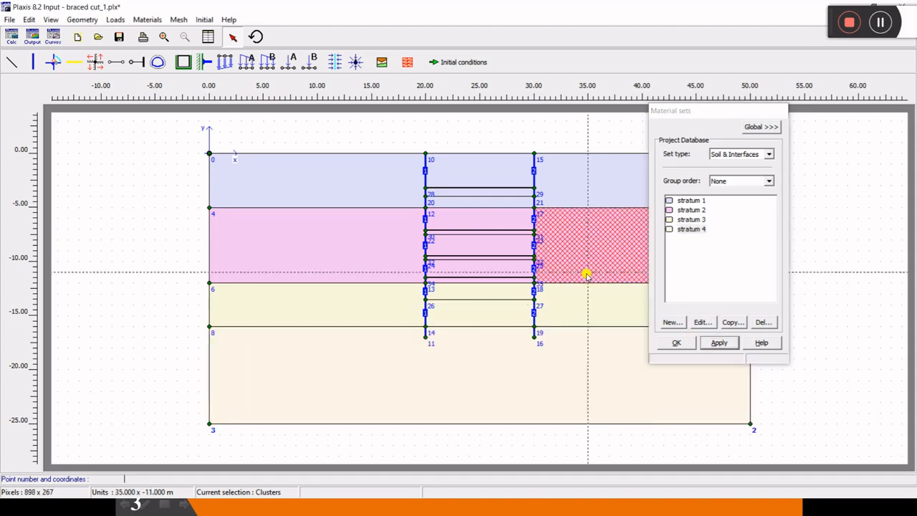
{"action": "left_click", "coordinate": [333, 304]}
{"action": "left_click", "coordinate": [384, 369]}
{"action": "left_click", "coordinate": [724, 266]}
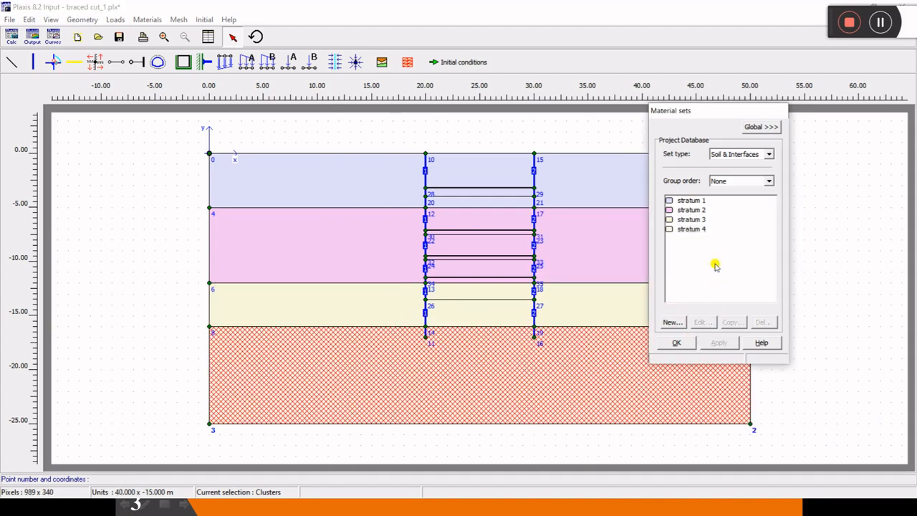
- Change the display colour of the stratum 4 material set to light green
{"action": "double_click", "coordinate": [674, 229]}
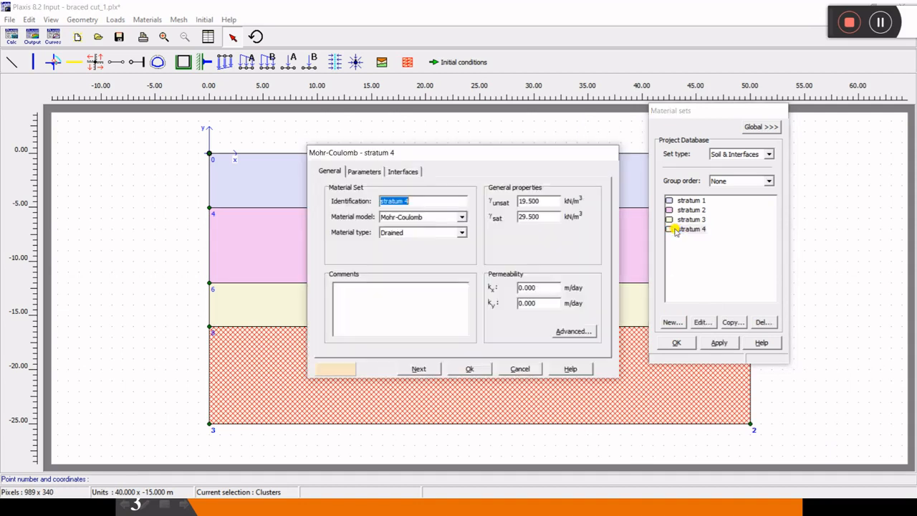
{"action": "left_click", "coordinate": [341, 373]}
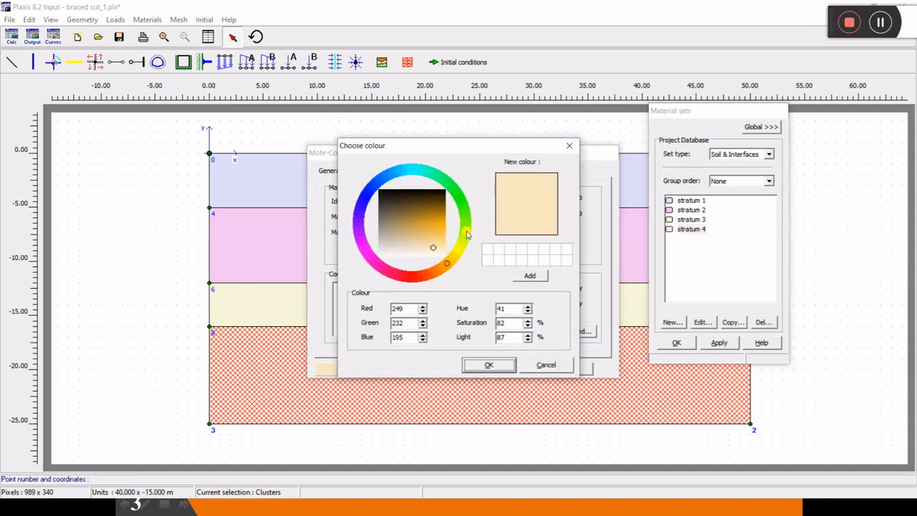
{"action": "left_click", "coordinate": [466, 225]}
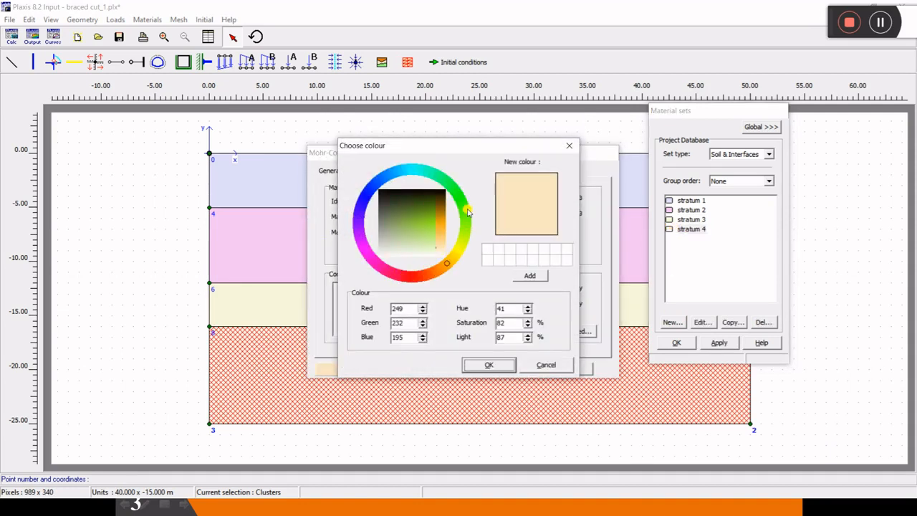
{"action": "left_click", "coordinate": [487, 365]}
{"action": "left_click", "coordinate": [469, 368]}
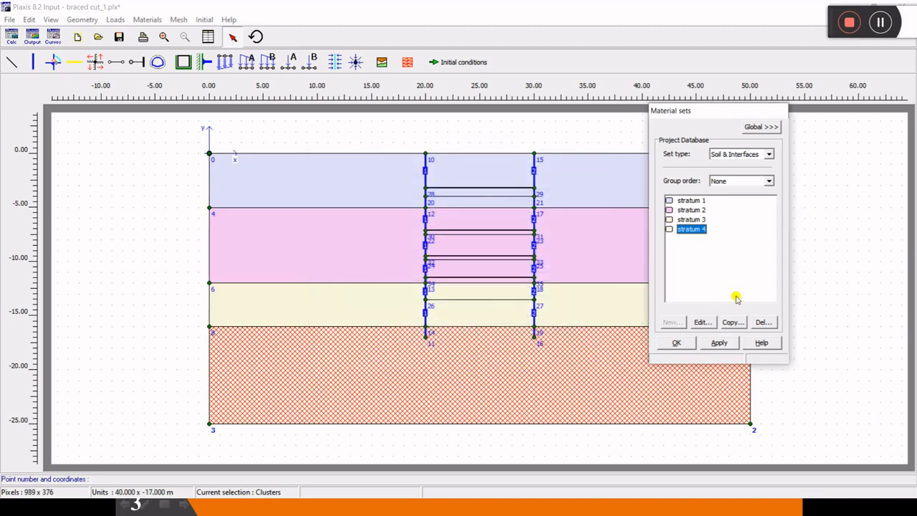
- Check the material colours of the third and bottom soil layers by selecting their clusters
{"action": "left_click", "coordinate": [709, 275]}
{"action": "left_click", "coordinate": [480, 347]}
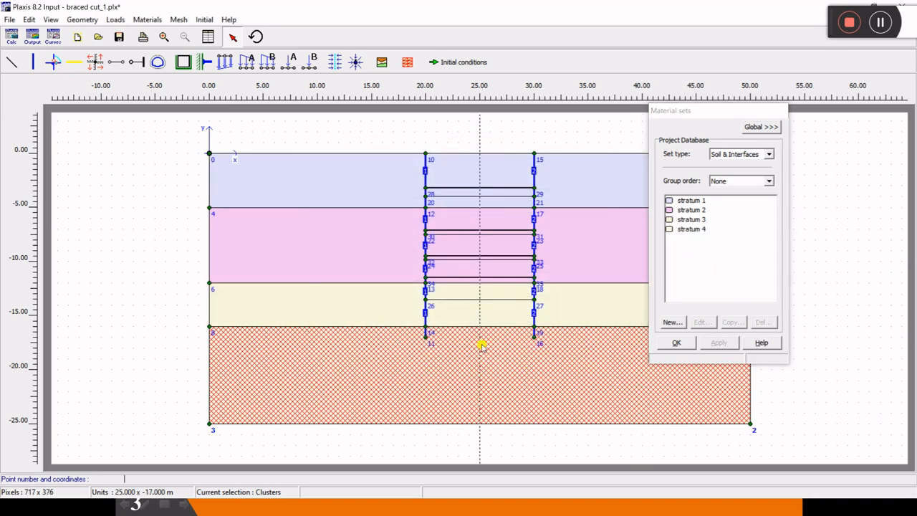
{"action": "left_click", "coordinate": [597, 296]}
{"action": "left_click", "coordinate": [217, 312]}
{"action": "left_click", "coordinate": [296, 379]}
{"action": "mouse_move", "coordinate": [697, 231]}
{"action": "left_mouse_down"}
{"action": "mouse_move", "coordinate": [471, 354]}
{"action": "mouse_move", "coordinate": [467, 368]}
{"action": "mouse_move", "coordinate": [532, 365]}
{"action": "mouse_move", "coordinate": [628, 341]}
{"action": "mouse_move", "coordinate": [542, 308]}
{"action": "left_mouse_up"}
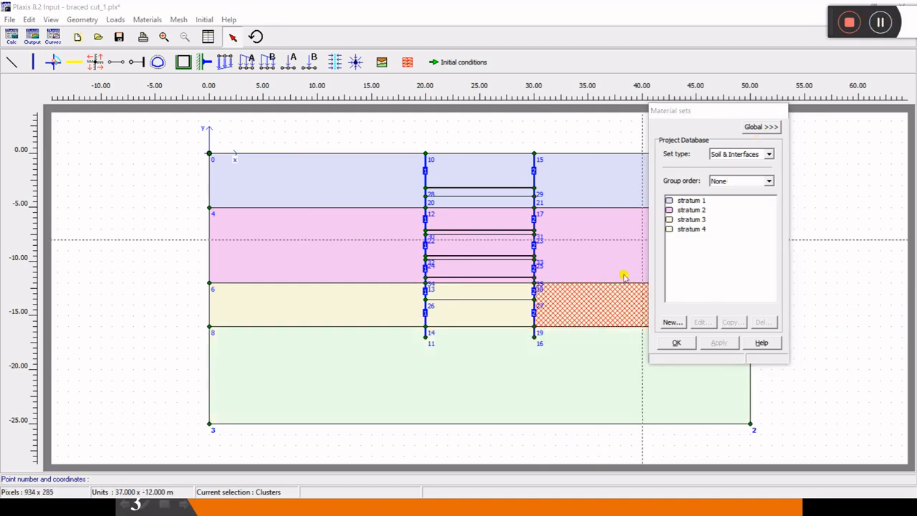
{"action": "left_click", "coordinate": [276, 332]}
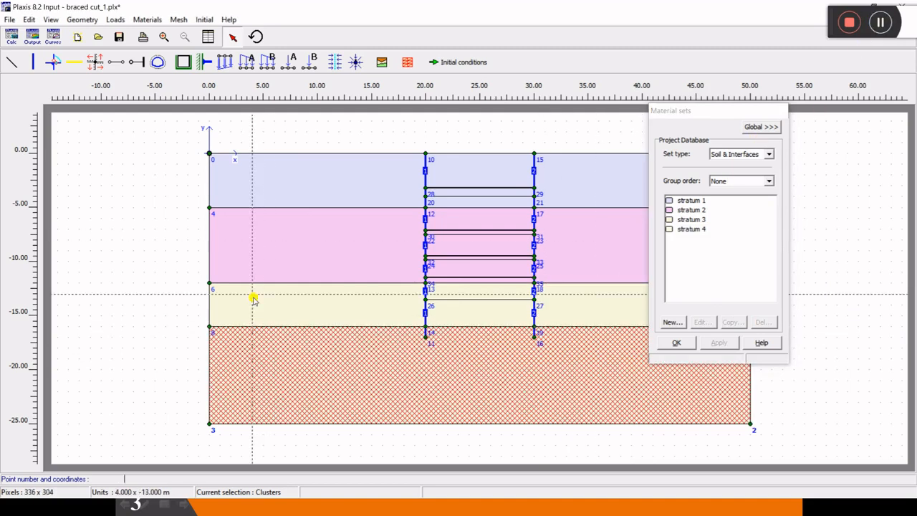
{"action": "left_click", "coordinate": [159, 305]}
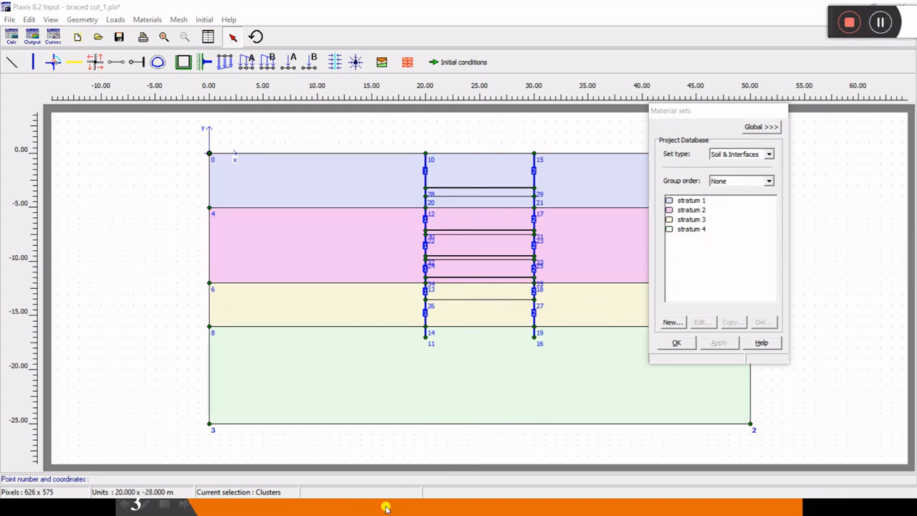
- Check the diaphragm wall's material properties in the PowerPoint slideshow and return to Plaxis Input
{"action": "key", "text": "super"}
{"action": "mouse_move", "coordinate": [560, 507]}
{"action": "left_click", "coordinate": [607, 458]}
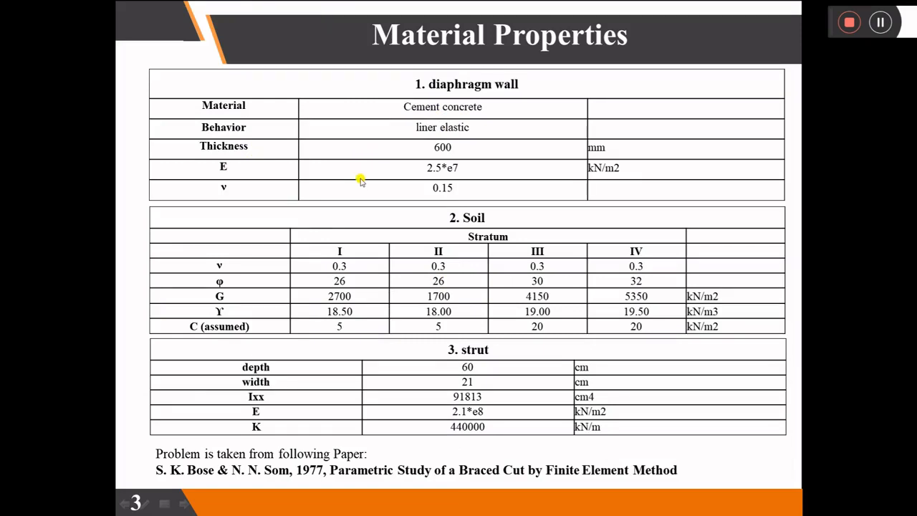
{"action": "key", "text": "super"}
{"action": "left_click", "coordinate": [340, 506]}
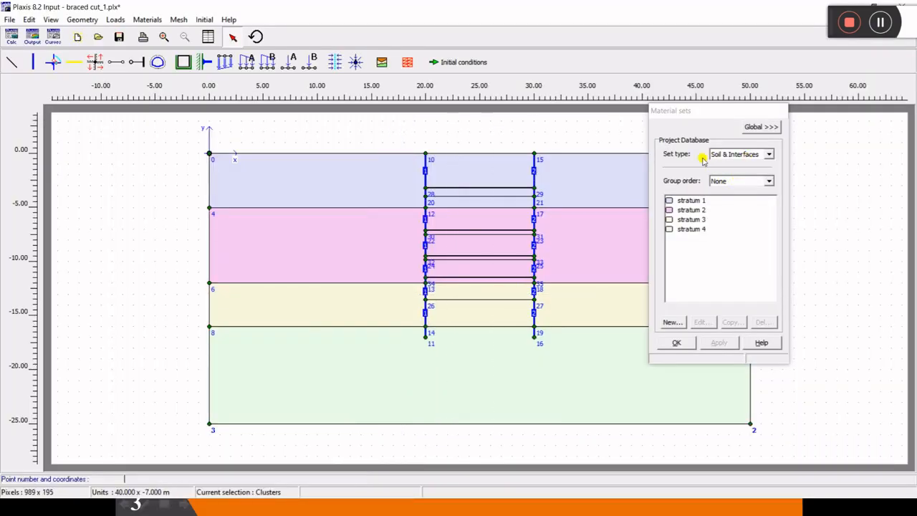
- Close the material sets database and save the braced cut project
{"action": "left_click", "coordinate": [677, 343]}
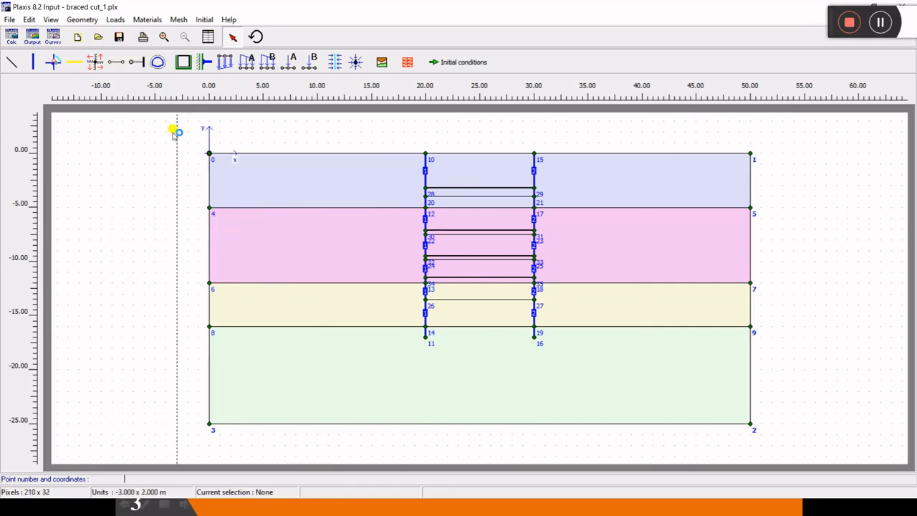
{"action": "left_click", "coordinate": [119, 39]}
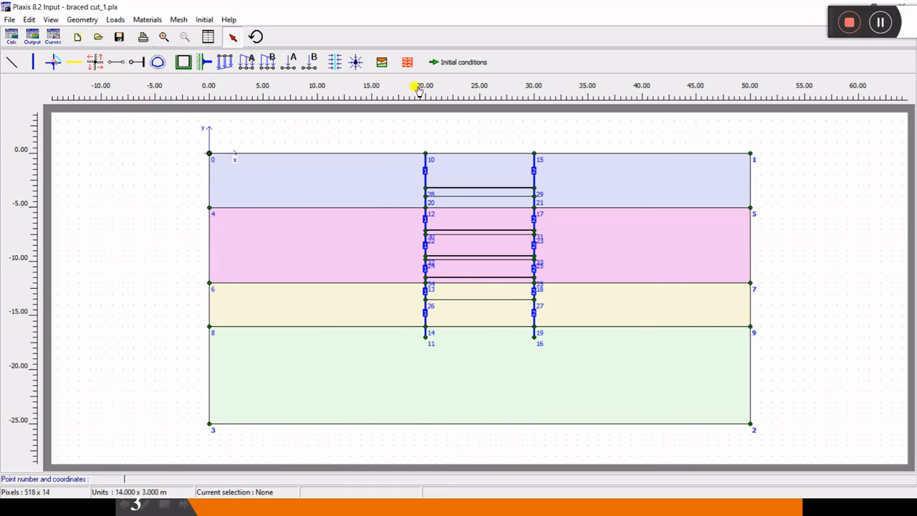
- Create a new plate material set identified as "diaphragm wall" with the Elastic material type
{"action": "left_click", "coordinate": [382, 63]}
{"action": "left_click", "coordinate": [738, 155]}
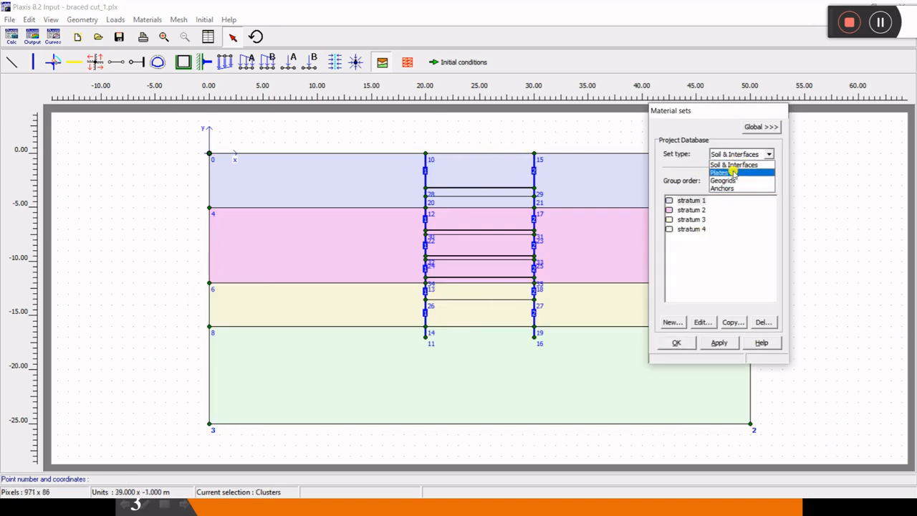
{"action": "left_click", "coordinate": [720, 172]}
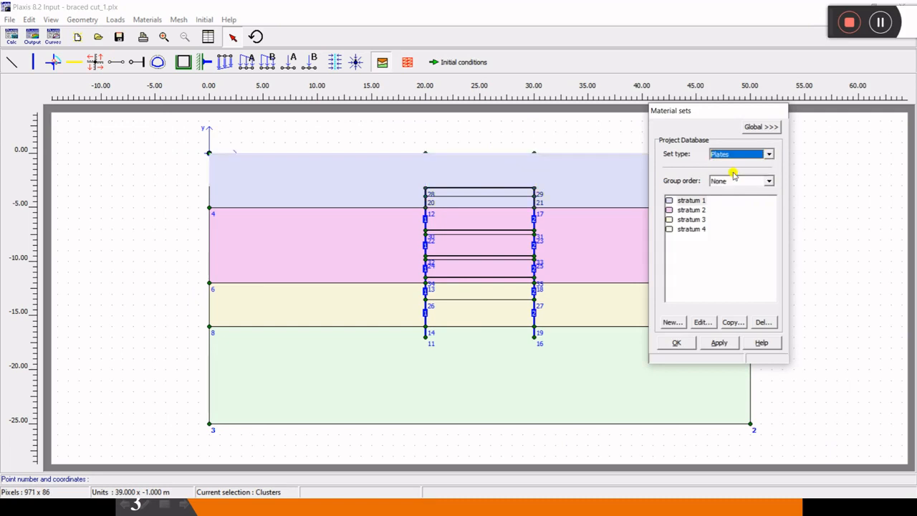
{"action": "left_click", "coordinate": [671, 322]}
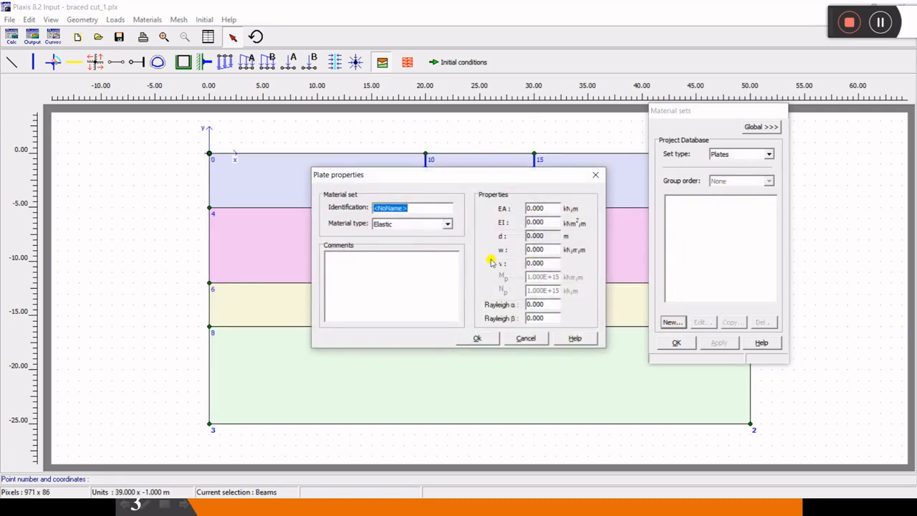
{"action": "type", "text": "diaphragm wall"}
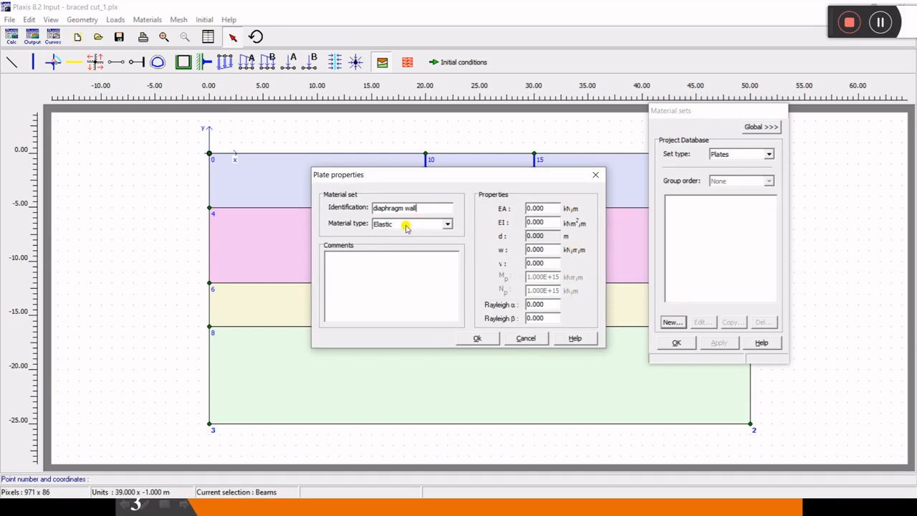
{"action": "left_click", "coordinate": [405, 226]}
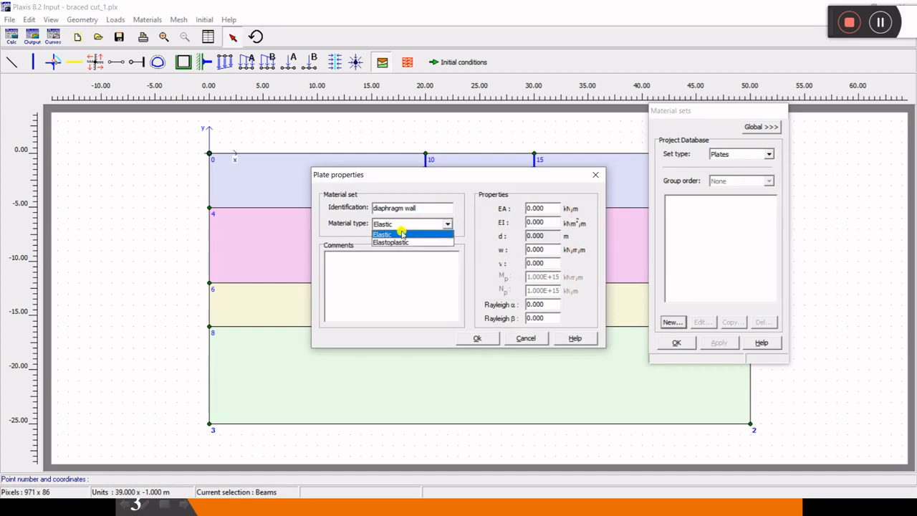
{"action": "left_click", "coordinate": [413, 231]}
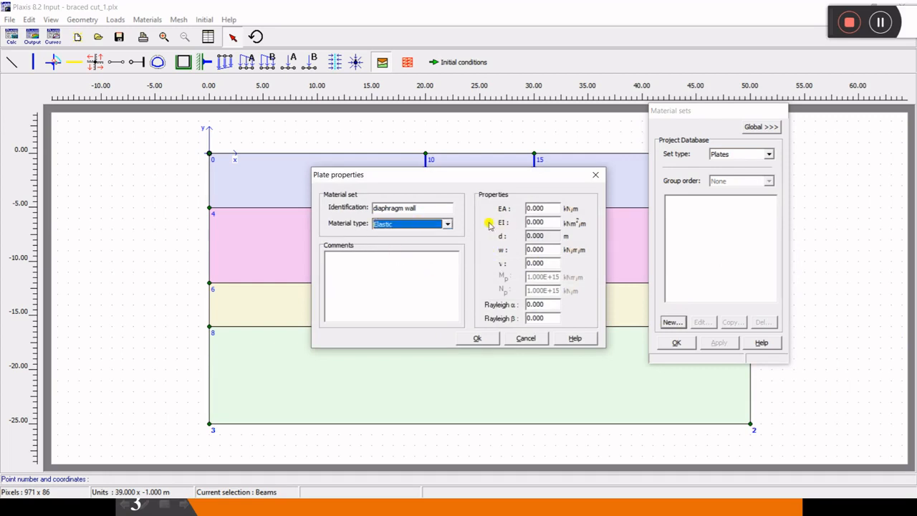
- Switch to the PowerPoint slideshow and look up the diaphragm wall's thickness, E and Poisson's ratio
{"action": "left_click", "coordinate": [548, 208]}
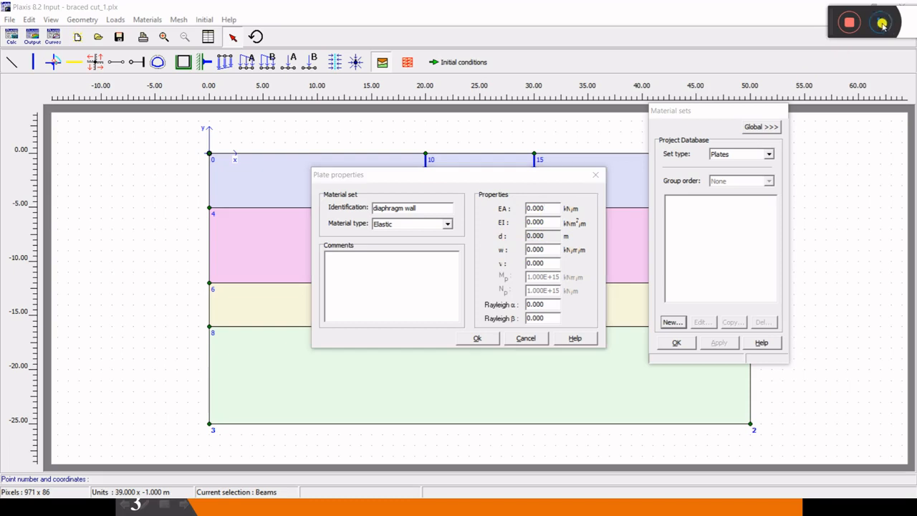
{"action": "key", "text": "super"}
{"action": "left_click", "coordinate": [543, 507]}
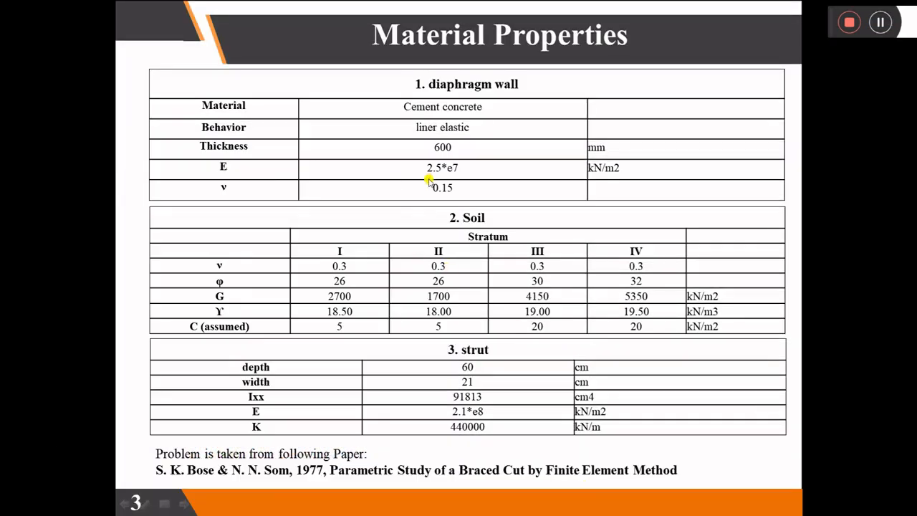
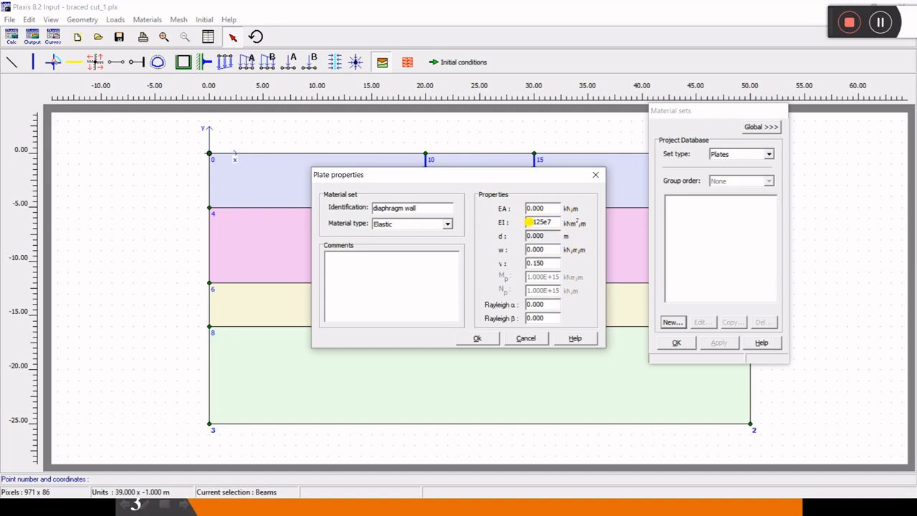
- Recheck the wall's E in the PowerPoint slideshow, then in Plaxis Input set EA to 1.5e7 kN/m and accept the plate material
{"action": "left_click", "coordinate": [547, 208]}
{"action": "key", "text": "super"}
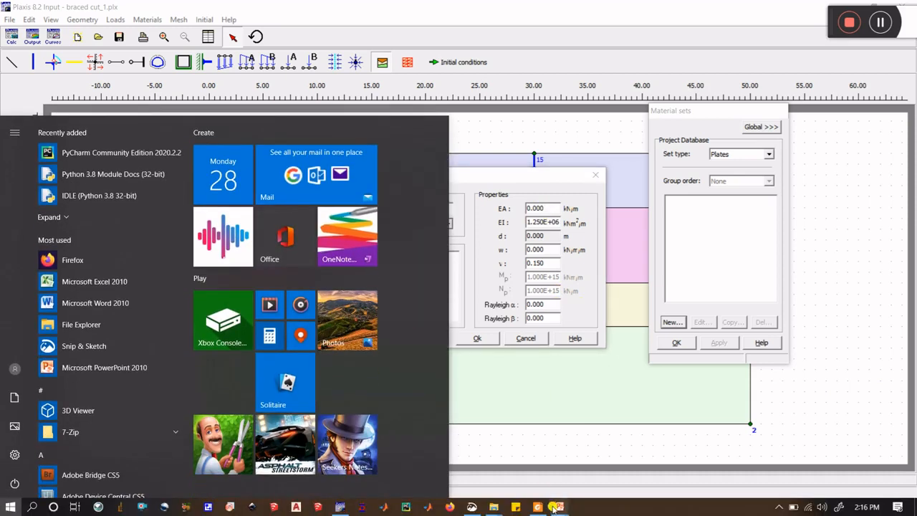
{"action": "mouse_move", "coordinate": [555, 509]}
{"action": "left_click", "coordinate": [610, 442]}
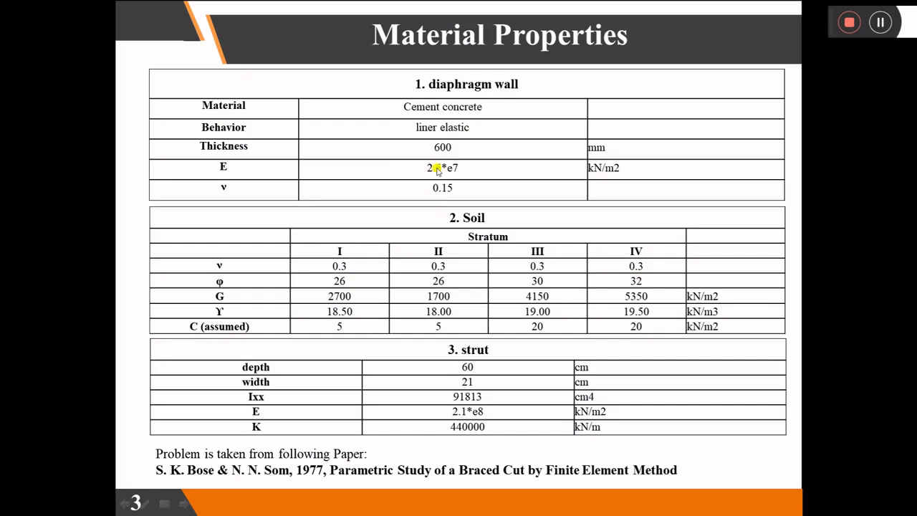
{"action": "key", "text": "super"}
{"action": "left_click", "coordinate": [339, 506]}
{"action": "left_click_drag", "start_coordinate": [551, 208], "coordinate": [516, 207]}
{"action": "type", "text": "1."}
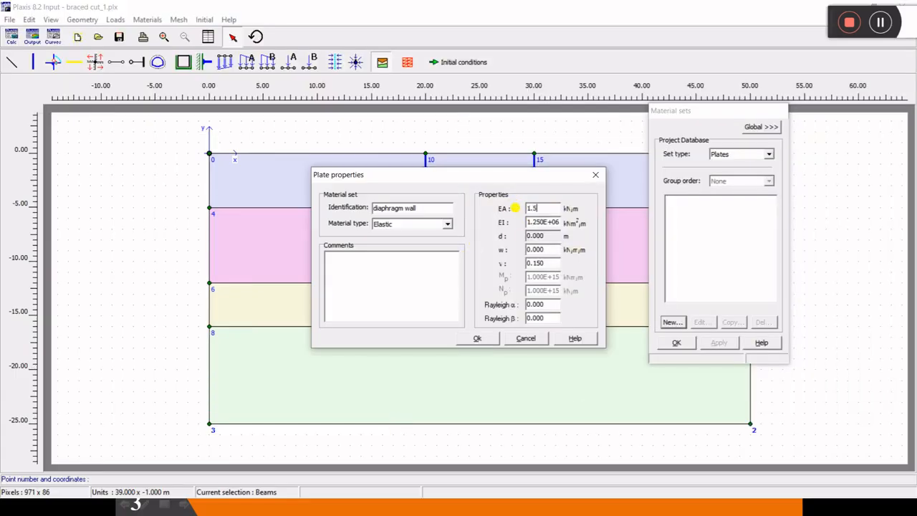
{"action": "type", "text": "5e7"}
{"action": "key", "text": "Tab"}
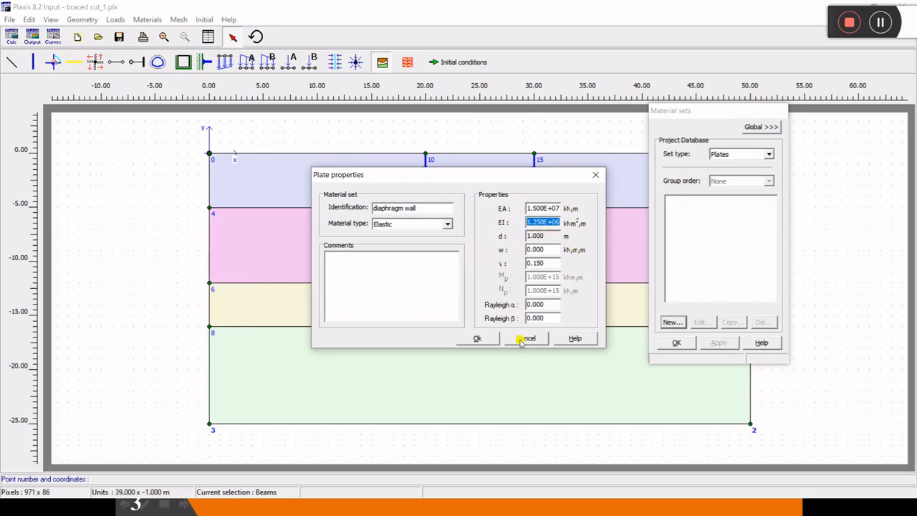
{"action": "left_click", "coordinate": [480, 339]}
- Assign the diaphragm wall plate material to both vertical walls of the cut
{"action": "left_click", "coordinate": [701, 201]}
{"action": "left_click", "coordinate": [699, 234]}
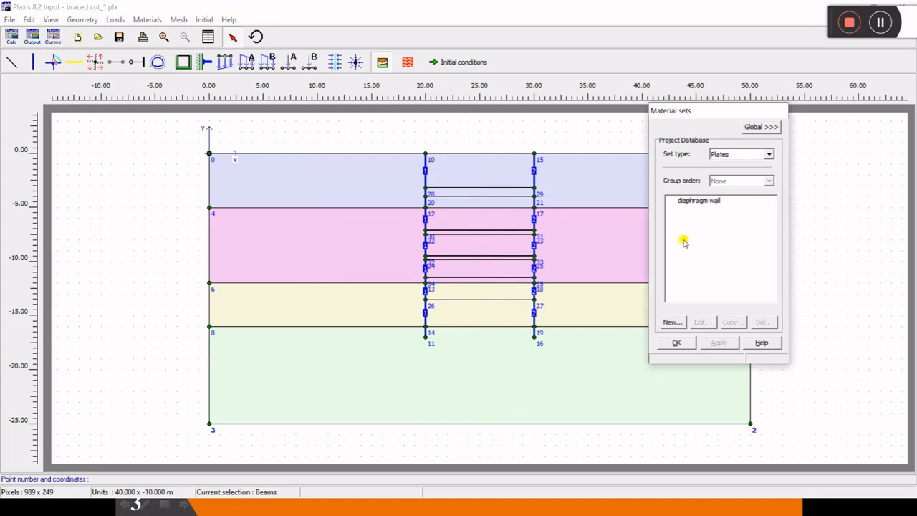
{"action": "left_click", "coordinate": [425, 183]}
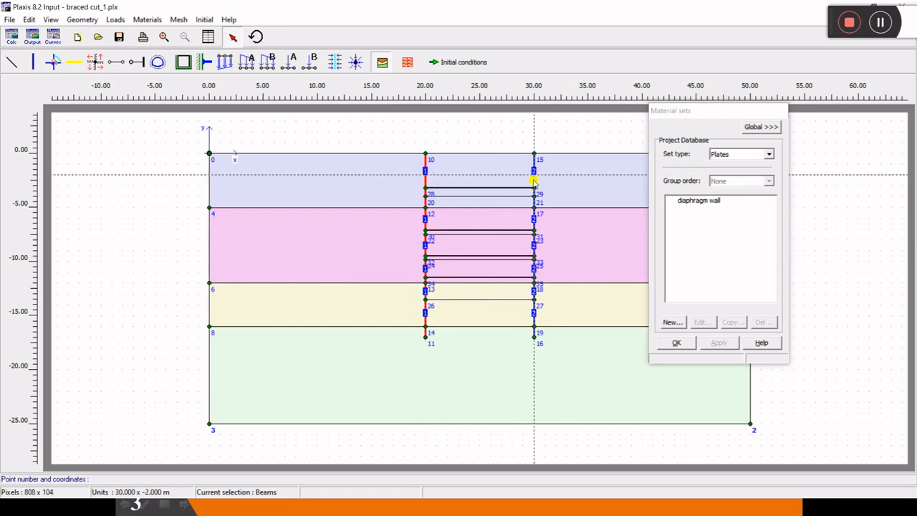
{"action": "left_click", "coordinate": [677, 203]}
{"action": "left_click", "coordinate": [736, 343]}
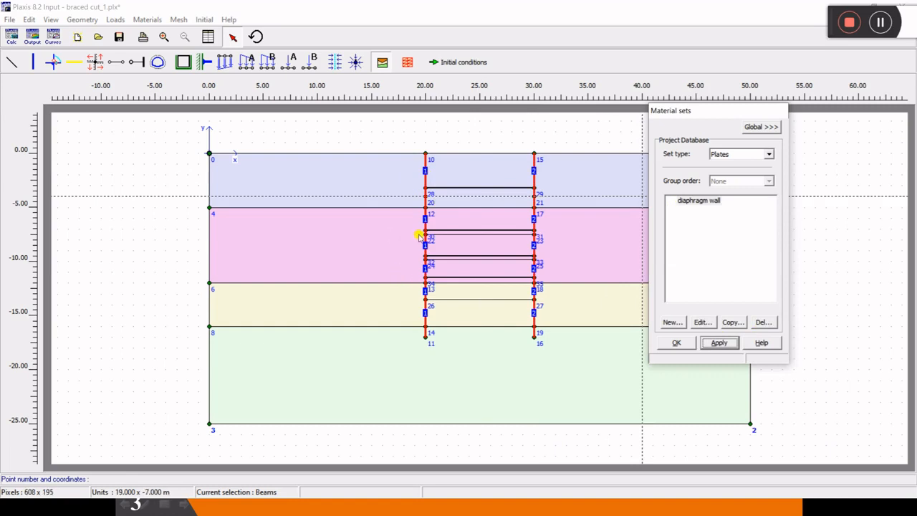
{"action": "left_click", "coordinate": [580, 225]}
{"action": "left_click", "coordinate": [692, 201]}
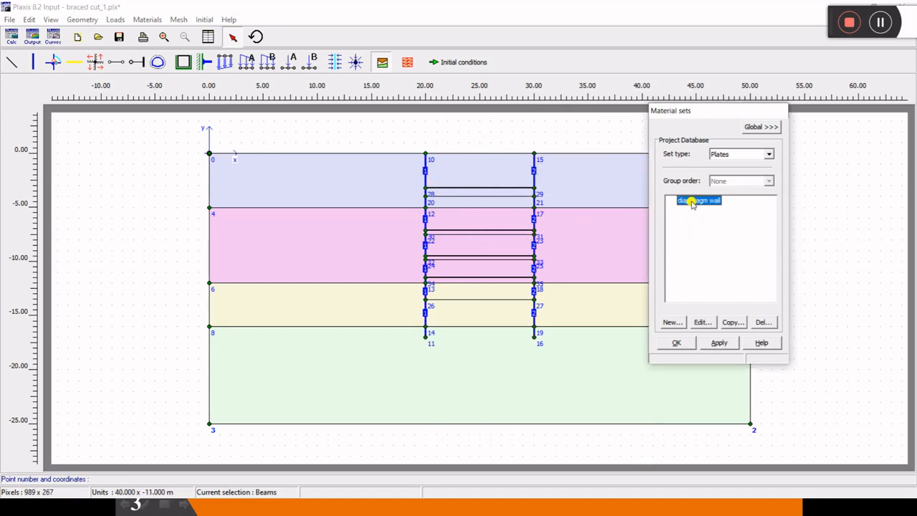
- Close the material sets database and save the project
{"action": "left_click", "coordinate": [696, 235]}
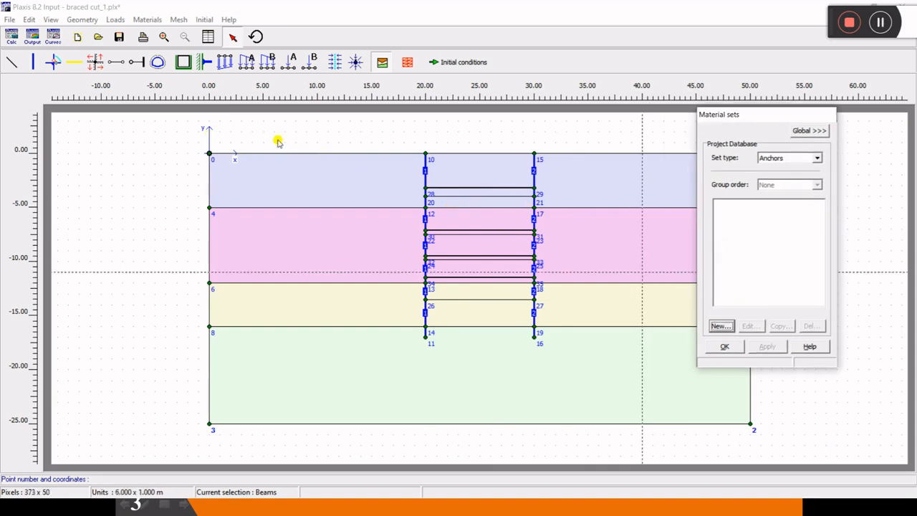
{"action": "left_click", "coordinate": [724, 347]}
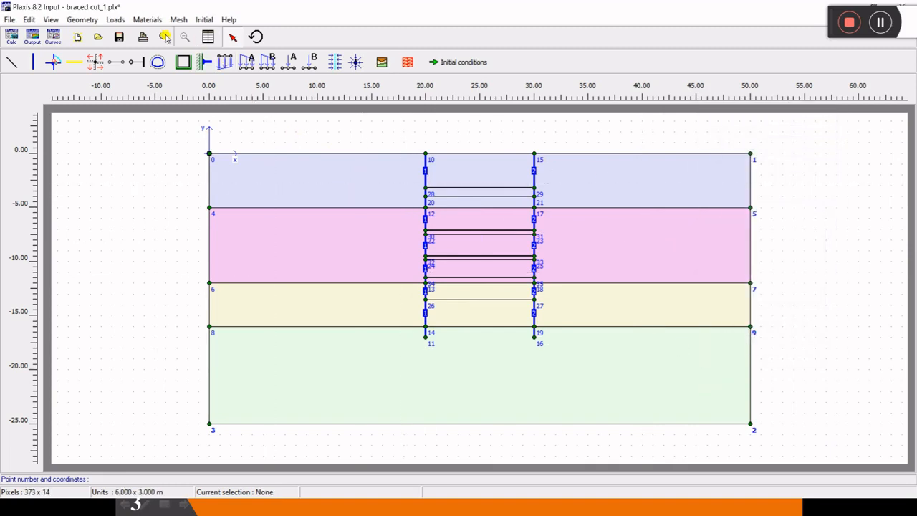
{"action": "left_click", "coordinate": [119, 36]}
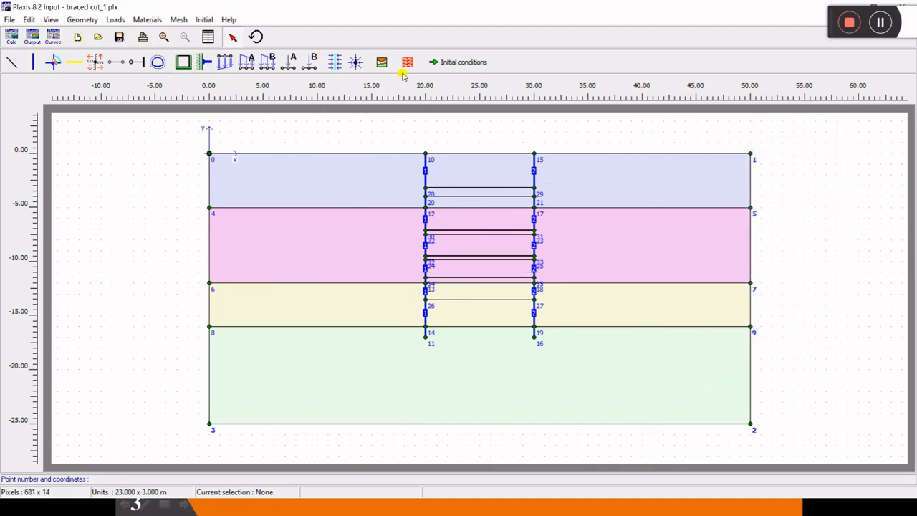
- Create a new anchor material set identified as "strut" with the Elastic material type
{"action": "left_click", "coordinate": [382, 62]}
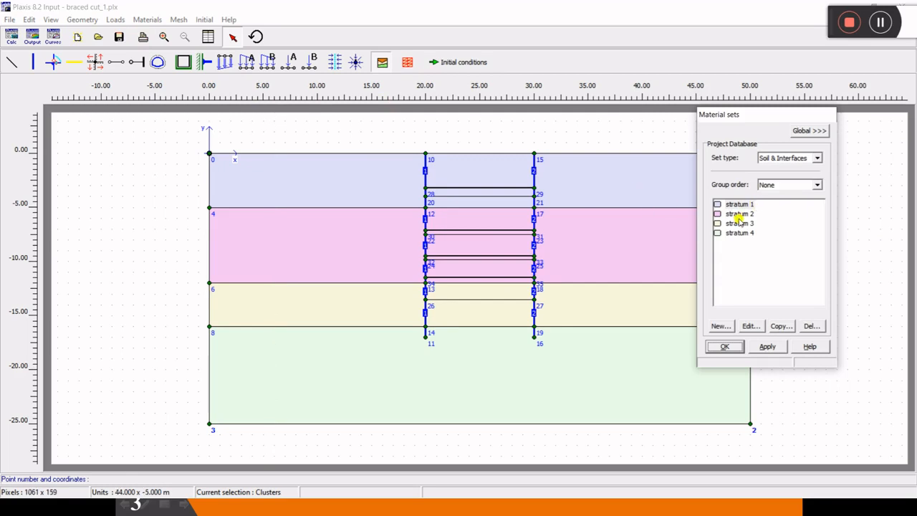
{"action": "left_click", "coordinate": [784, 165]}
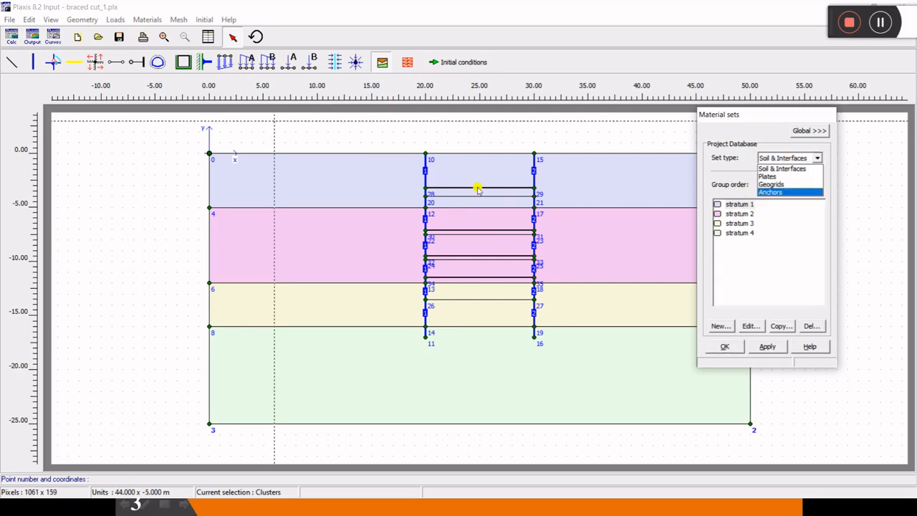
{"action": "left_click", "coordinate": [784, 192]}
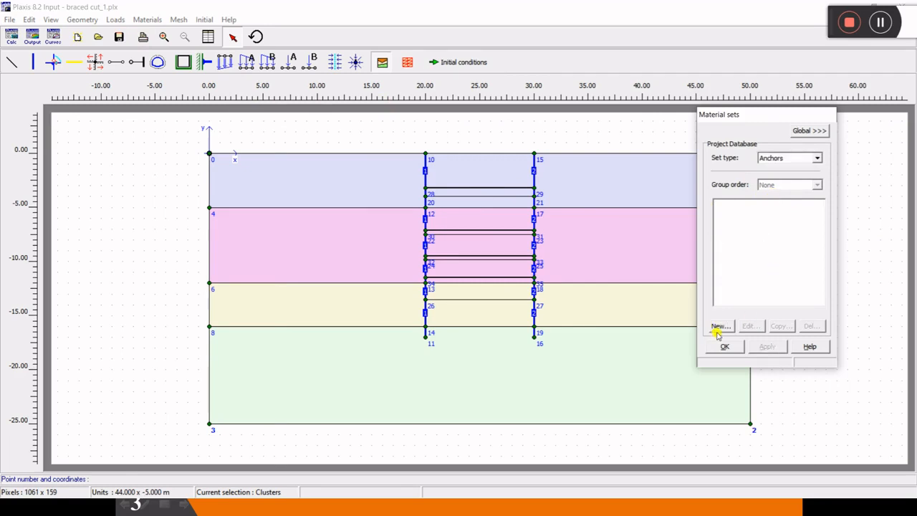
{"action": "left_click", "coordinate": [719, 326]}
{"action": "type", "text": "strut"}
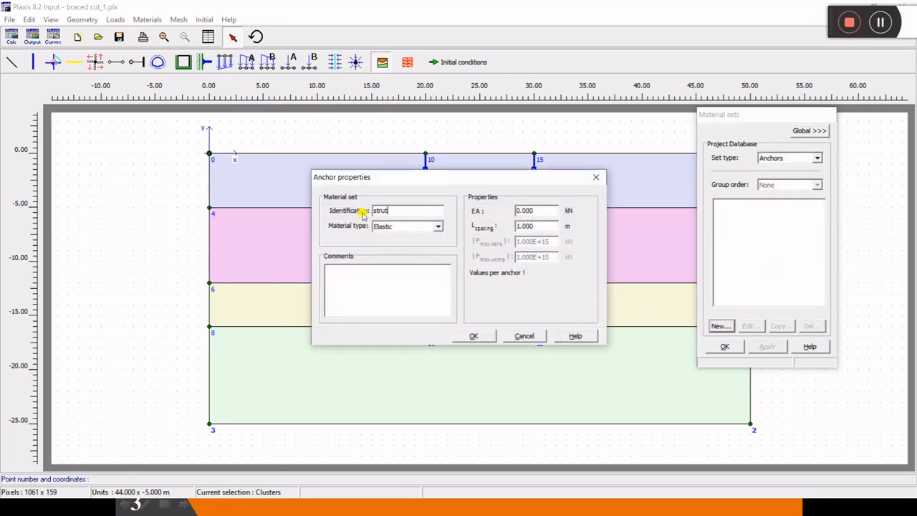
{"action": "left_click", "coordinate": [399, 228]}
{"action": "left_click", "coordinate": [399, 234]}
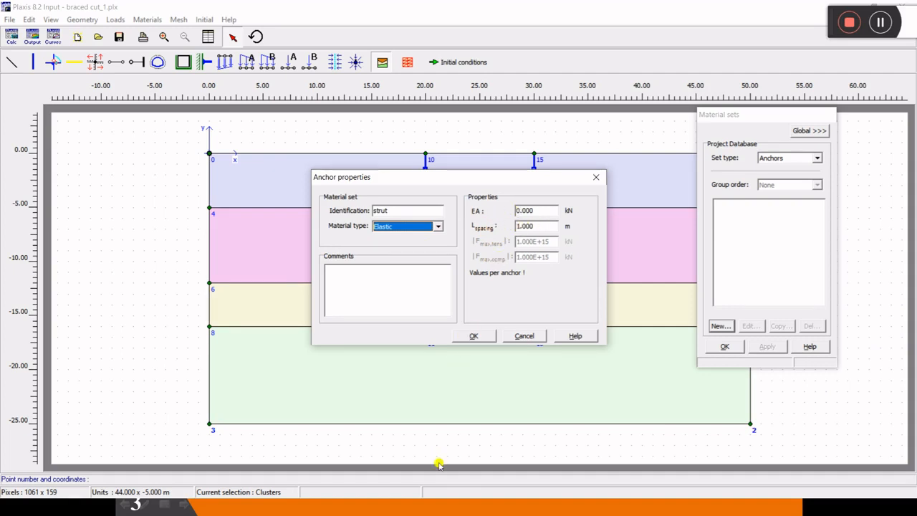
- Look up the strut properties in the PowerPoint slideshow and return to the anchor properties in Plaxis Input
{"action": "key", "text": "super"}
{"action": "mouse_move", "coordinate": [558, 506]}
{"action": "left_click", "coordinate": [608, 476]}
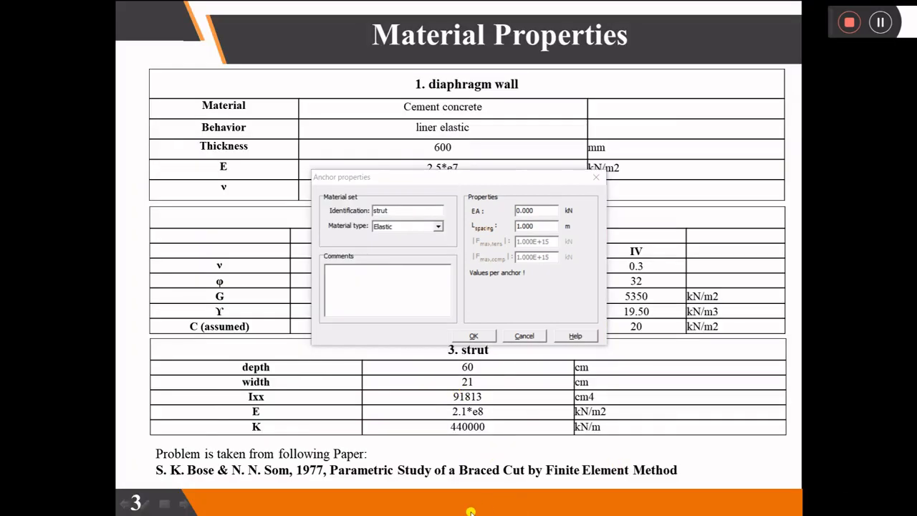
{"action": "key", "text": "super"}
{"action": "left_click", "coordinate": [342, 507]}
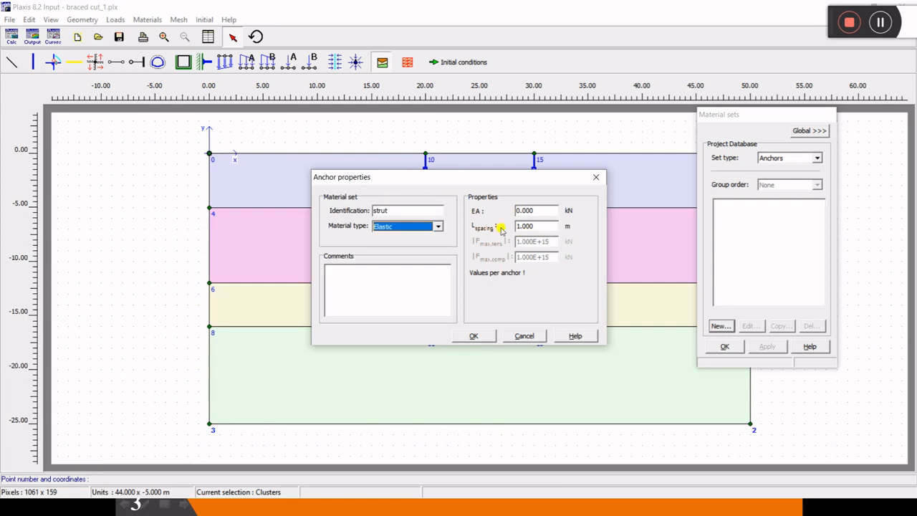
{"action": "key", "text": "super"}
{"action": "mouse_move", "coordinate": [560, 507]}
{"action": "left_click", "coordinate": [621, 442]}
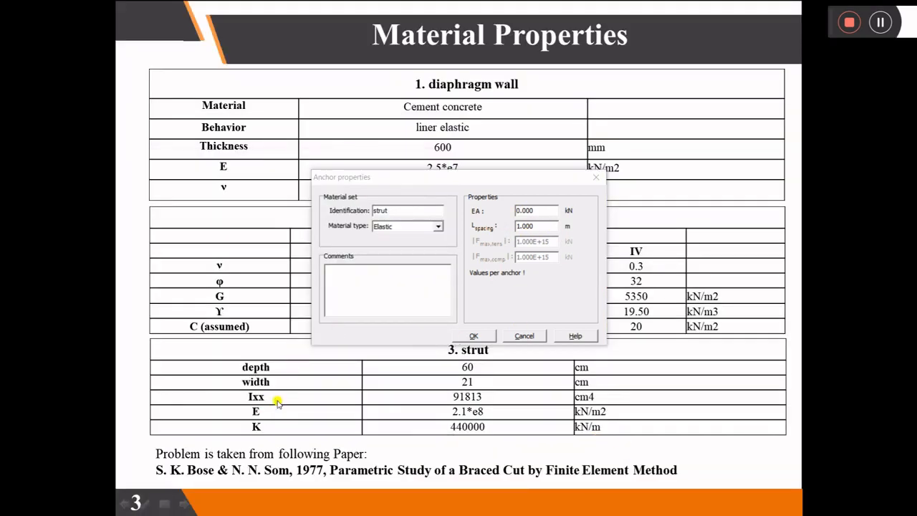
{"action": "left_click", "coordinate": [438, 191]}
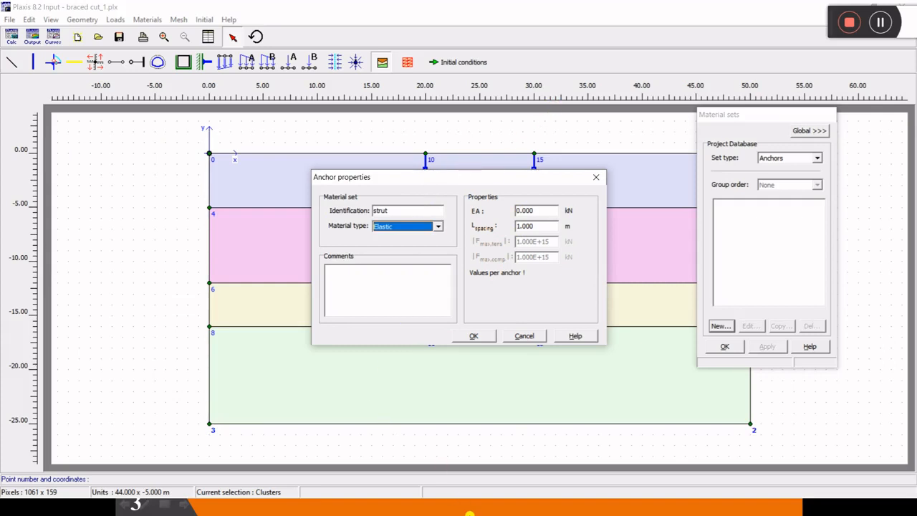
- Review the construction stage slides in the PowerPoint slideshow and examine the strut's depth, width, E and K in the material table
{"action": "key", "text": "super"}
{"action": "key", "text": "super"}
{"action": "mouse_move", "coordinate": [559, 507]}
{"action": "left_click", "coordinate": [521, 413]}
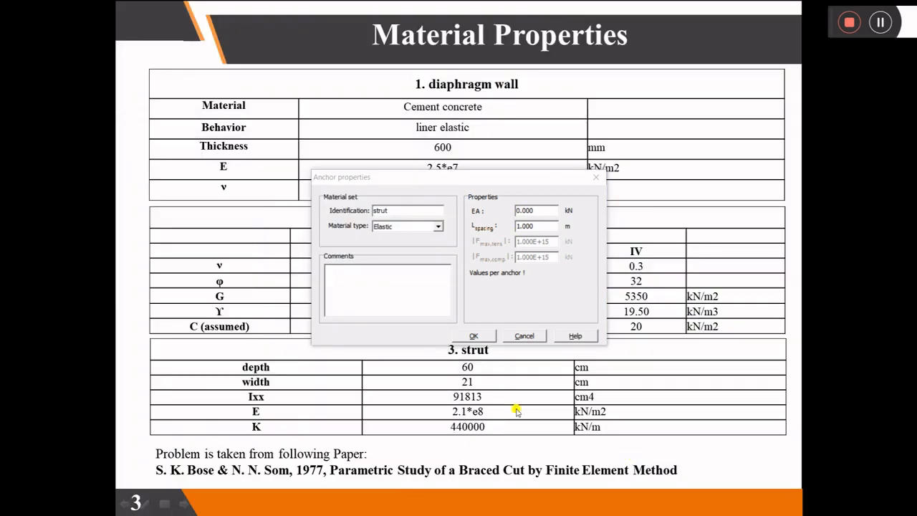
{"action": "left_click", "coordinate": [521, 412]}
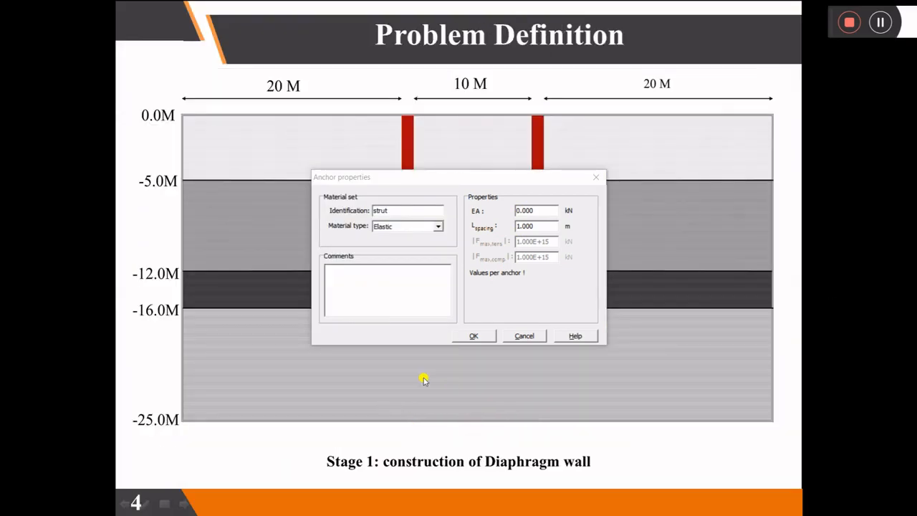
{"action": "key", "text": "Left"}
{"action": "scroll", "coordinate": [424, 381], "scroll_direction": "up", "scroll_amount": 2}
{"action": "scroll", "coordinate": [481, 387], "scroll_direction": "down", "scroll_amount": 5}
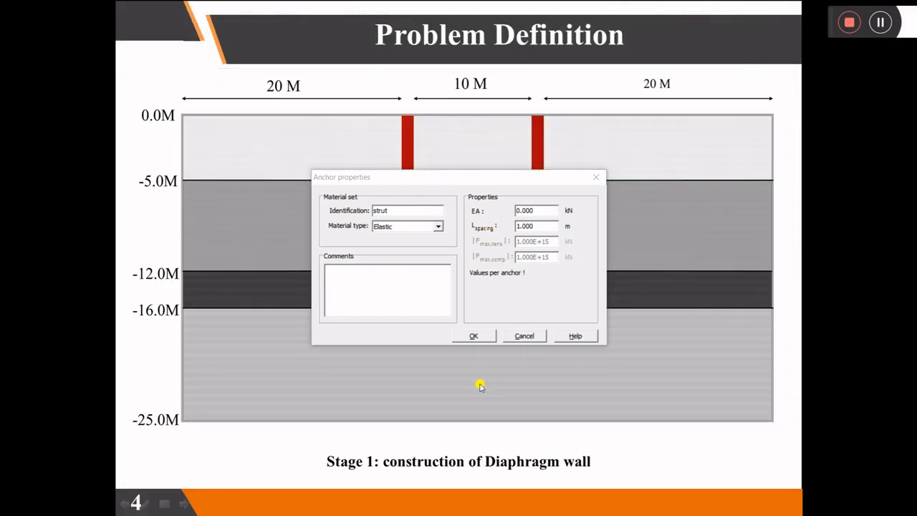
{"action": "scroll", "coordinate": [480, 378], "scroll_direction": "down", "scroll_amount": 1}
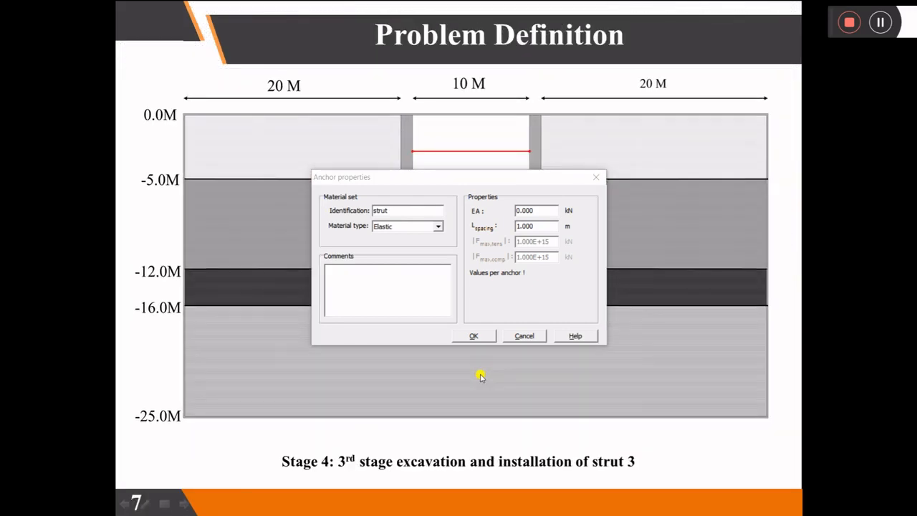
{"action": "scroll", "coordinate": [480, 379], "scroll_direction": "up", "scroll_amount": 3}
{"action": "scroll", "coordinate": [480, 376], "scroll_direction": "up", "scroll_amount": 1}
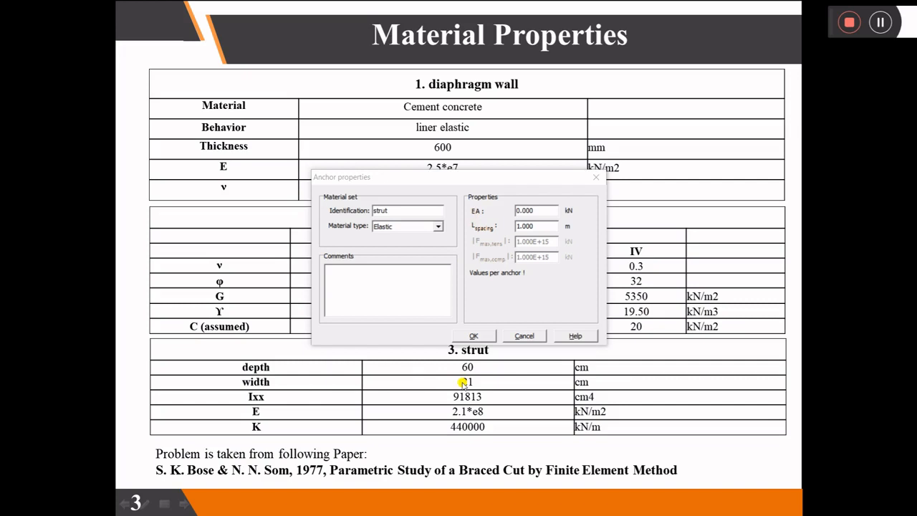
{"action": "left_click", "coordinate": [881, 23]}
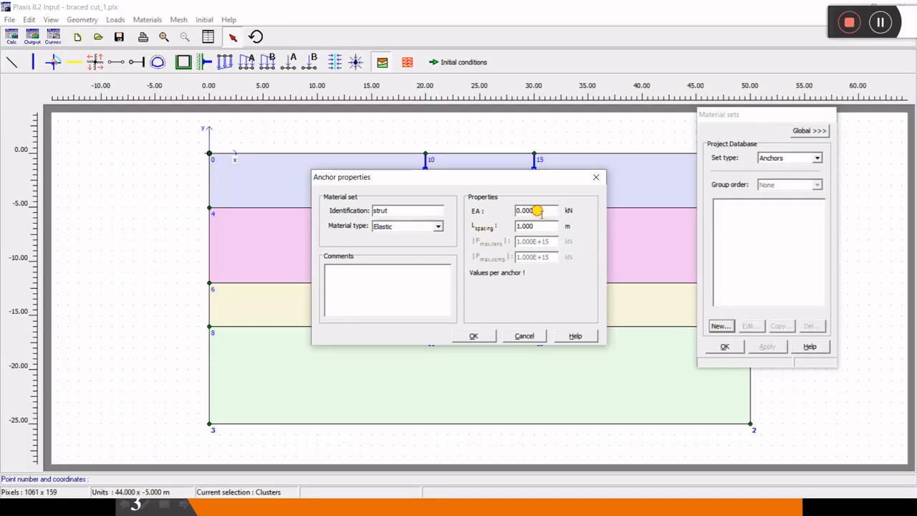
- Set the strut anchor's axial stiffness EA to 2.6E+07 kN
{"action": "left_click_drag", "start_coordinate": [539, 210], "coordinate": [506, 212]}
{"action": "type", "text": ".26e8"}
{"action": "key", "text": "Tab"}
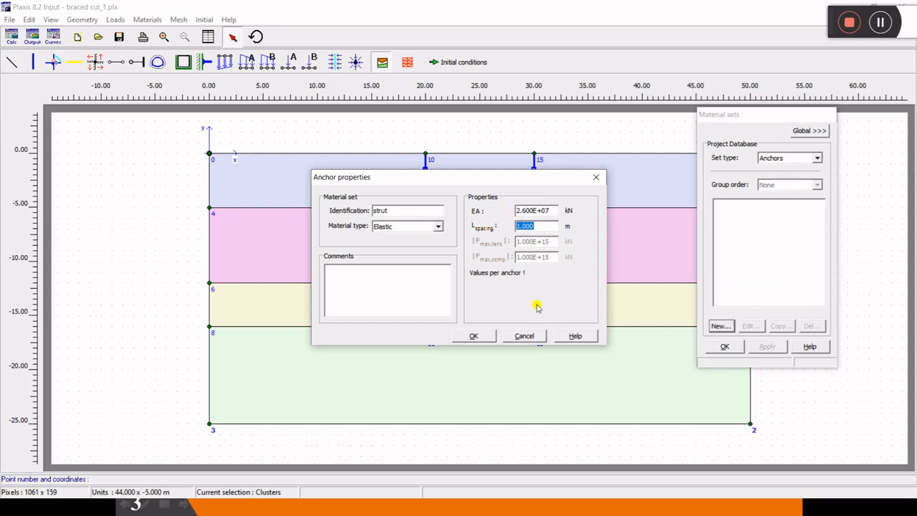
- Check the strut table in the PowerPoint slideshow, return to Plaxis Input and set the strut anchor's L spacing to 3 m, accepting the properties
{"action": "key", "text": "super"}
{"action": "mouse_move", "coordinate": [557, 507]}
{"action": "left_click", "coordinate": [623, 454]}
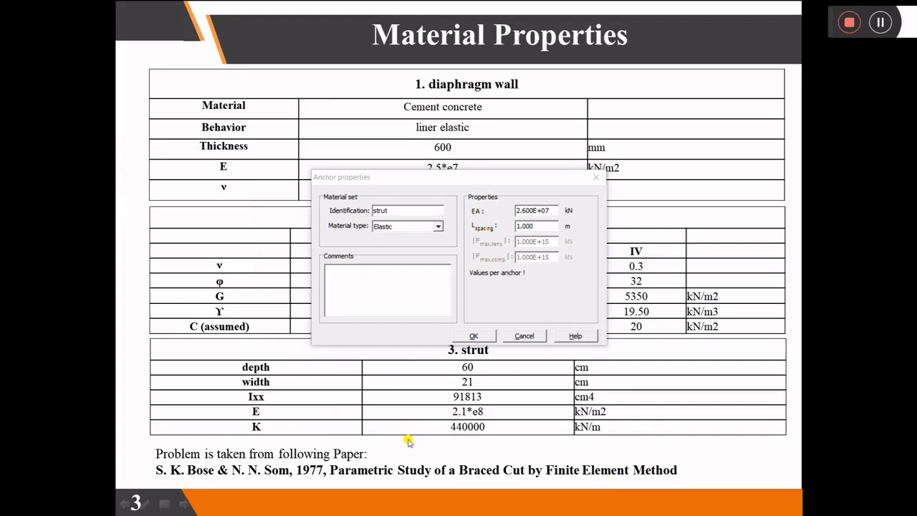
{"action": "key", "text": "super"}
{"action": "left_click", "coordinate": [340, 507]}
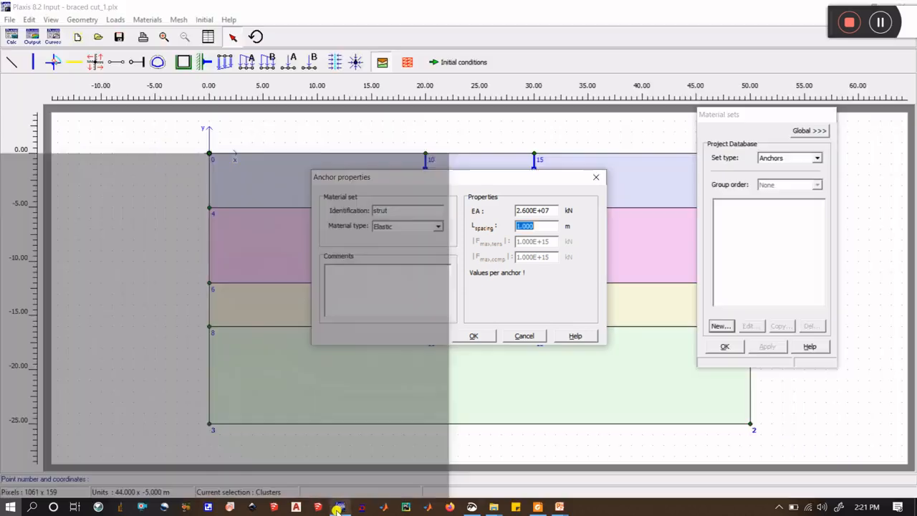
{"action": "type", "text": "3"}
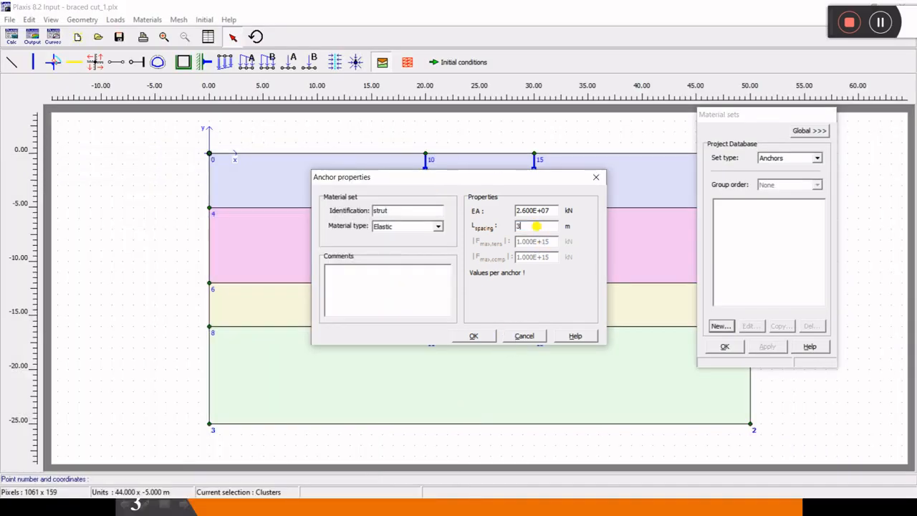
{"action": "left_click", "coordinate": [473, 336]}
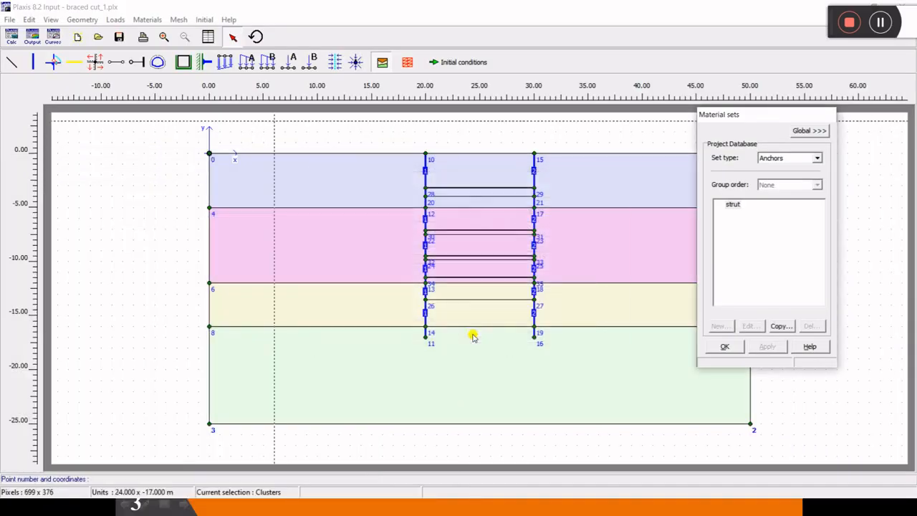
- Assign the "strut" anchor material set to all four horizontal struts between the two diaphragm walls
{"action": "left_click", "coordinate": [492, 187]}
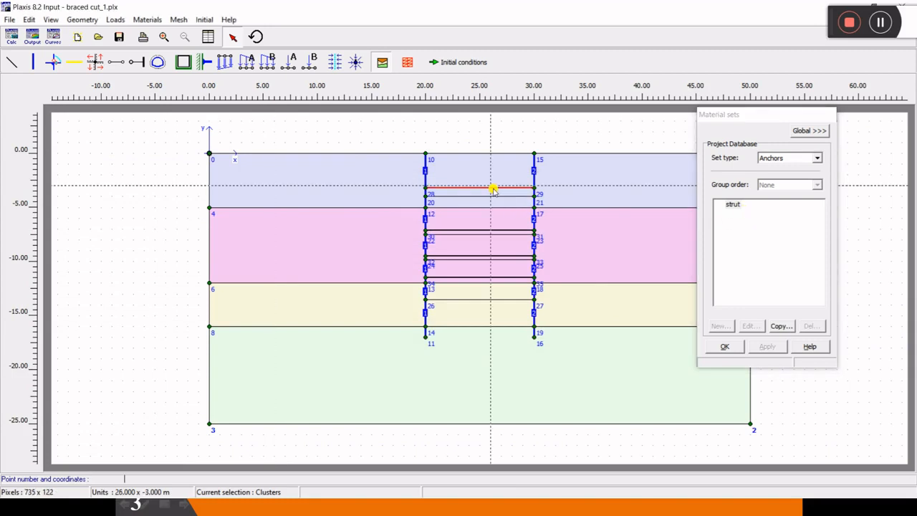
{"action": "left_click", "coordinate": [483, 231], "text": "shift"}
{"action": "left_click", "coordinate": [483, 255], "text": "shift"}
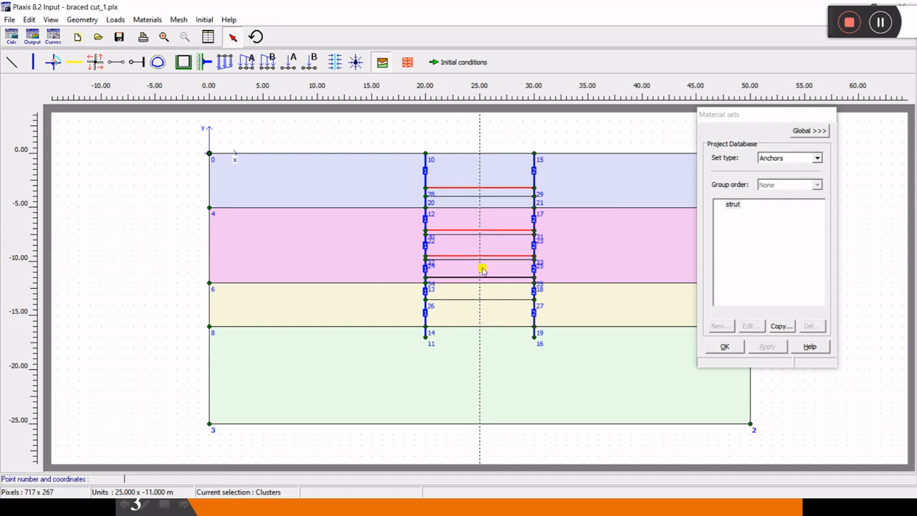
{"action": "left_click", "coordinate": [479, 276], "text": "shift"}
{"action": "left_click", "coordinate": [732, 204]}
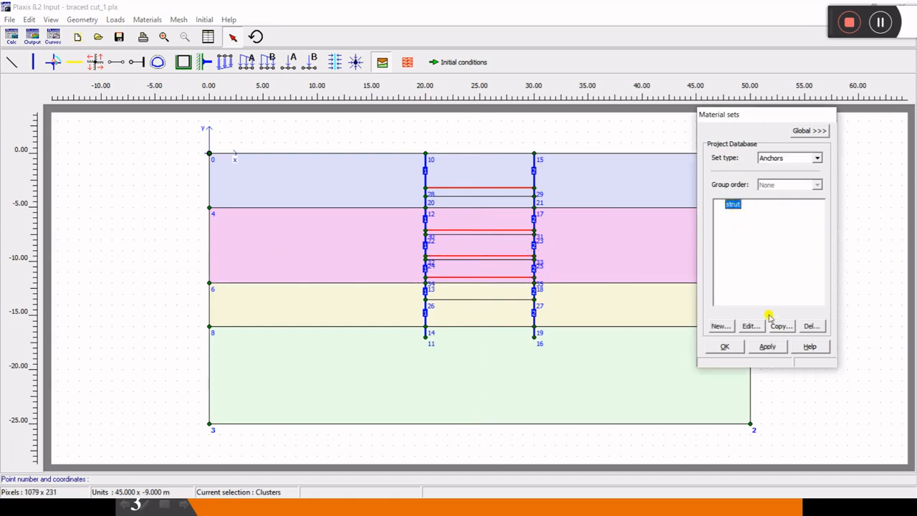
- Apply the strut anchor material to the selected anchors and close the material sets
{"action": "left_click", "coordinate": [767, 346]}
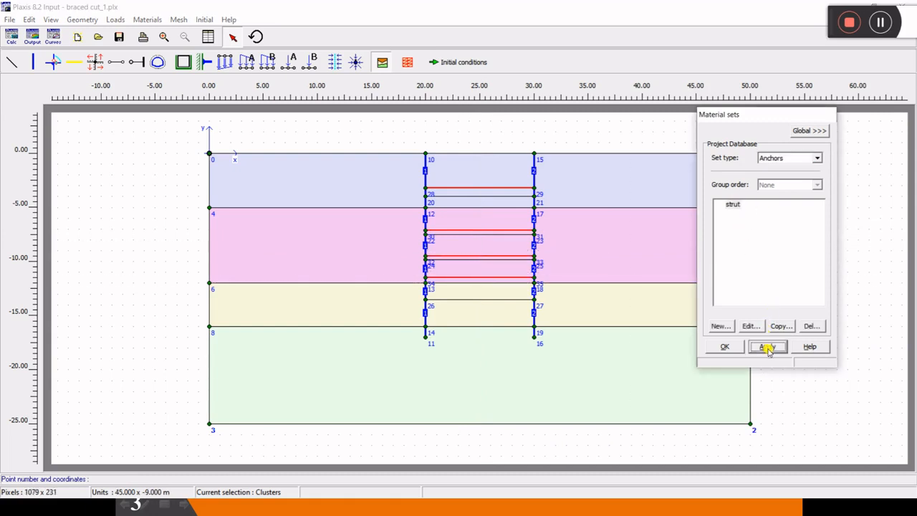
{"action": "left_click", "coordinate": [724, 347]}
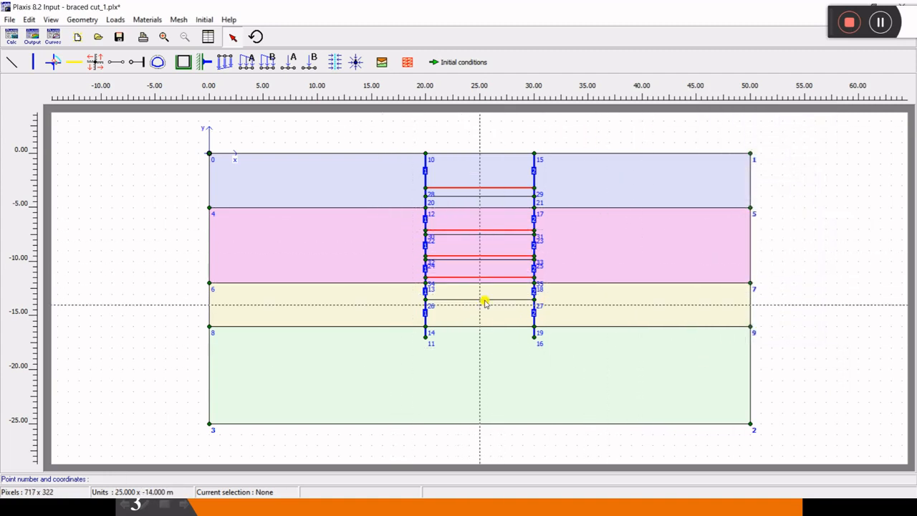
{"action": "left_click", "coordinate": [496, 261]}
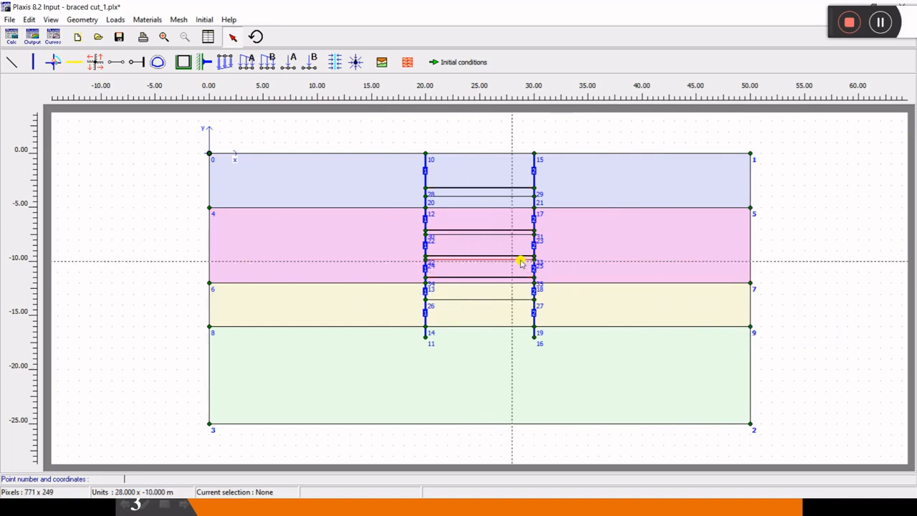
{"action": "left_click", "coordinate": [387, 215]}
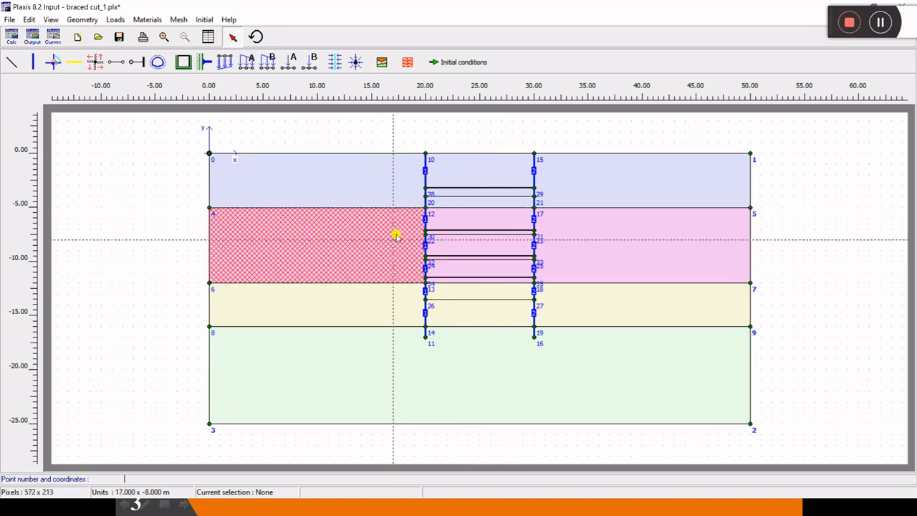
{"action": "left_click", "coordinate": [401, 208]}
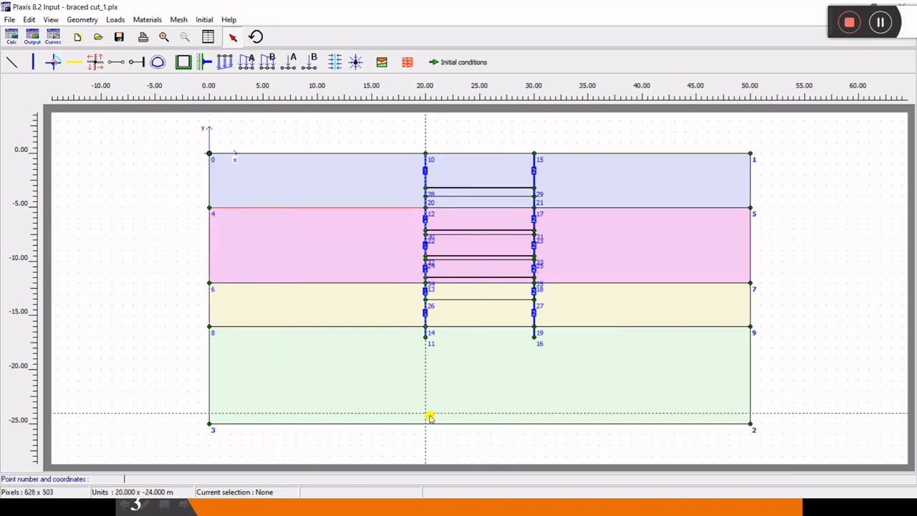
- Switch to the PowerPoint slideshow, review the problem geometry on the Problem Definition slide, and return to Plaxis
{"action": "key", "text": "super"}
{"action": "mouse_move", "coordinate": [559, 506]}
{"action": "left_click", "coordinate": [501, 452]}
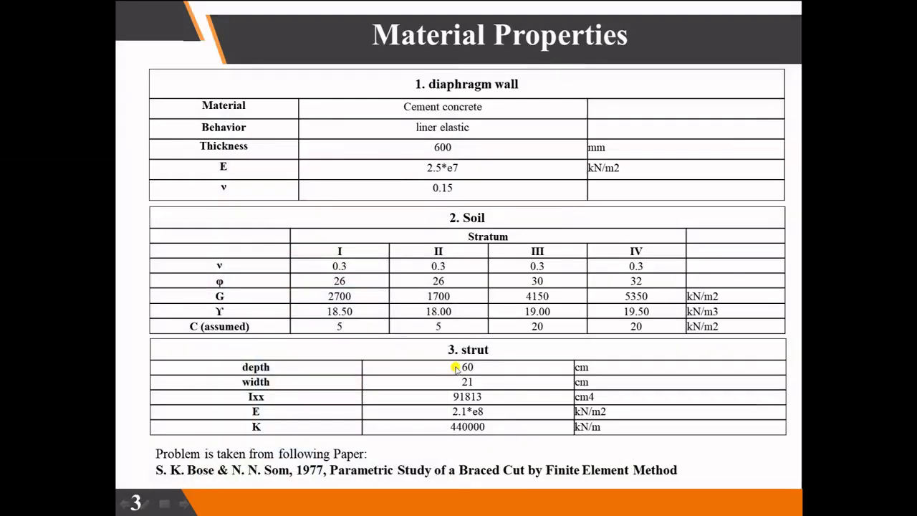
{"action": "key", "text": "Left"}
{"action": "key", "text": "Left"}
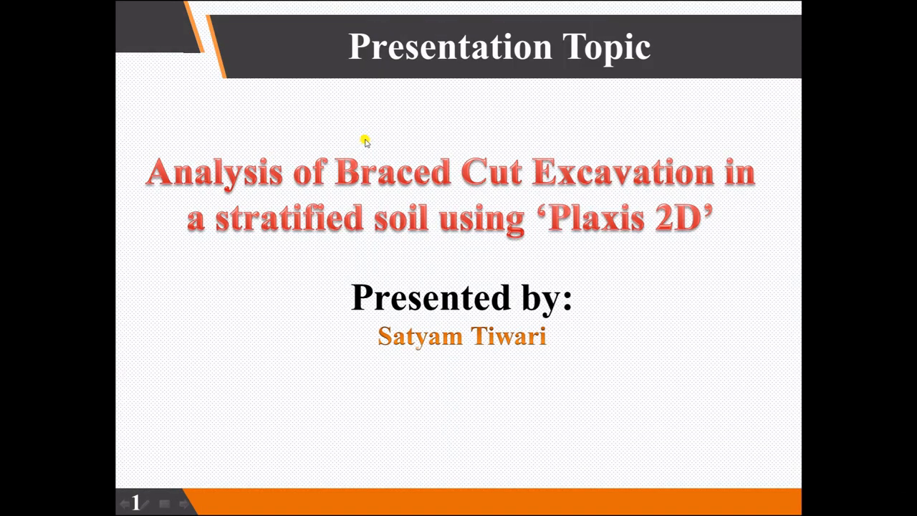
{"action": "key", "text": "Right"}
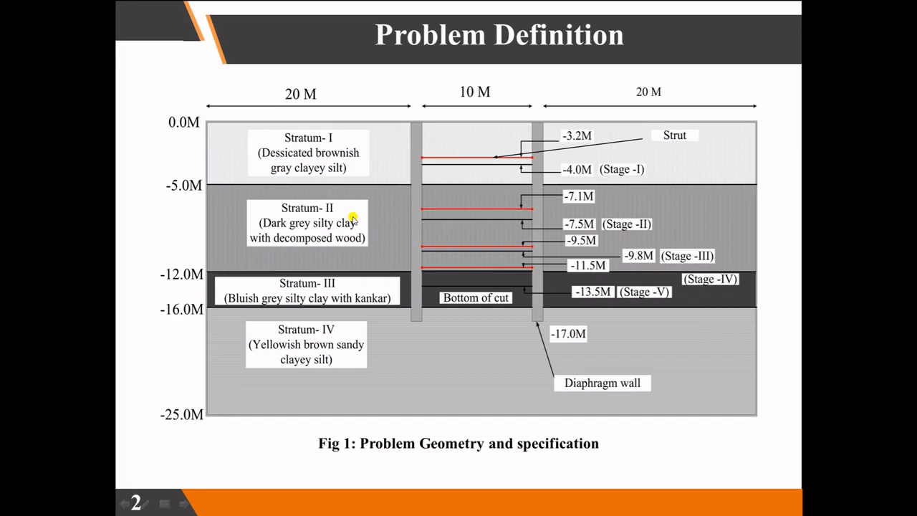
{"action": "key", "text": "super"}
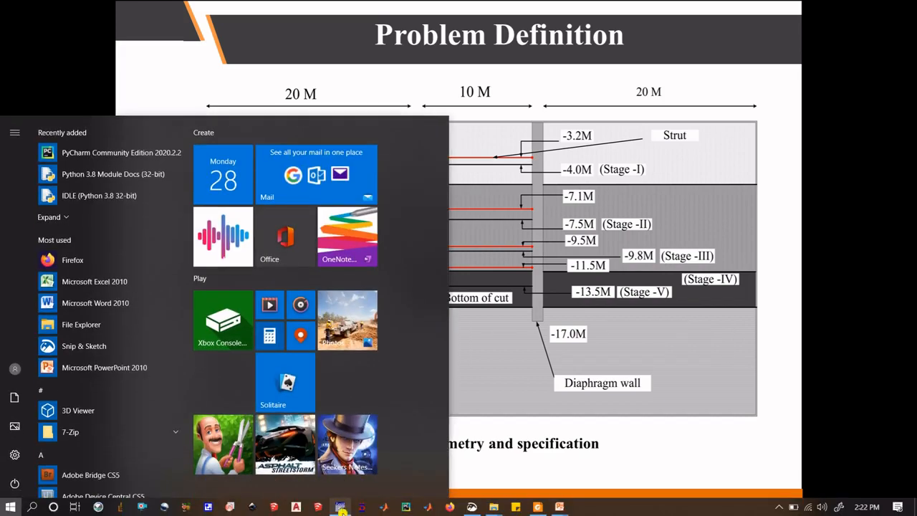
{"action": "left_click", "coordinate": [340, 506]}
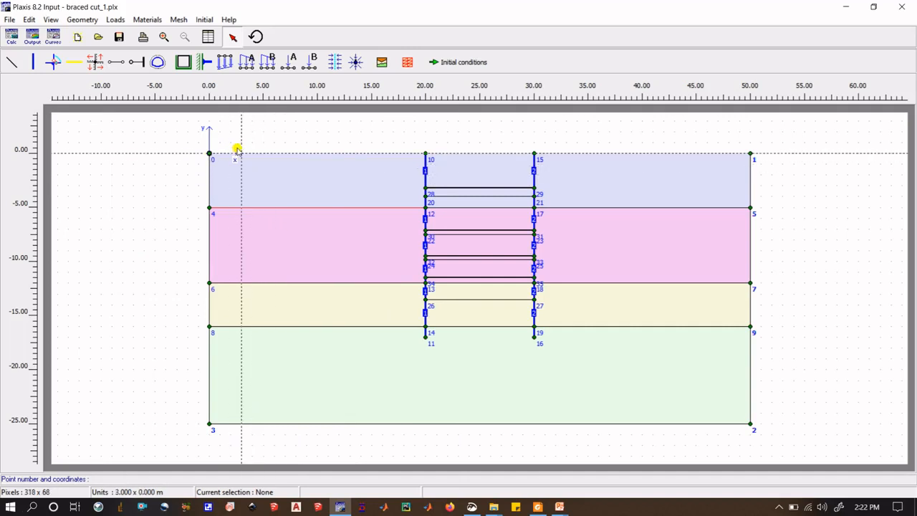
- Add a distributed load of load system A along the ground surface from (10, 0) to (15, 0)
{"action": "left_click", "coordinate": [247, 64]}
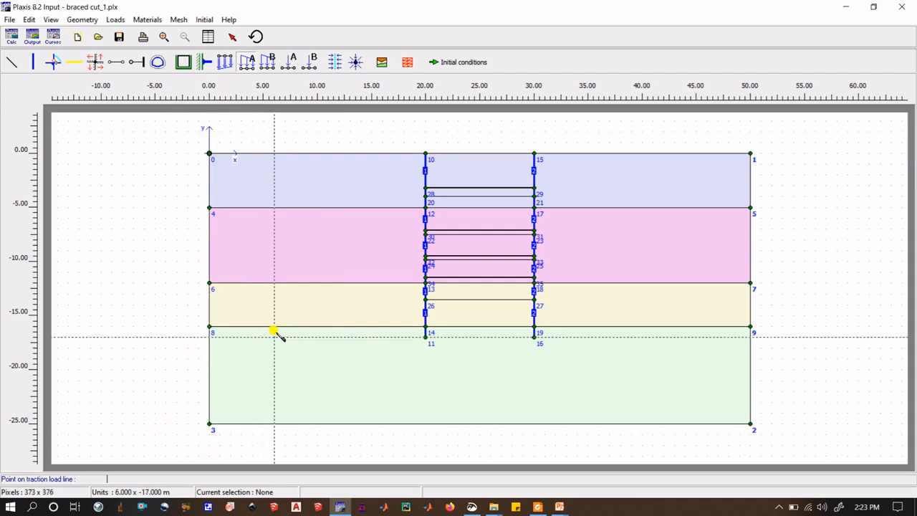
{"action": "left_click", "coordinate": [317, 153]}
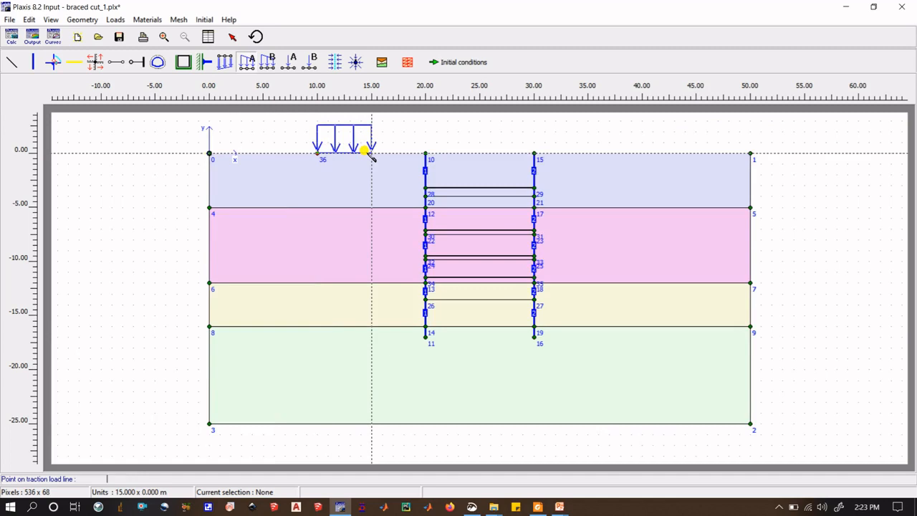
{"action": "left_click", "coordinate": [371, 153]}
{"action": "right_click", "coordinate": [435, 172]}
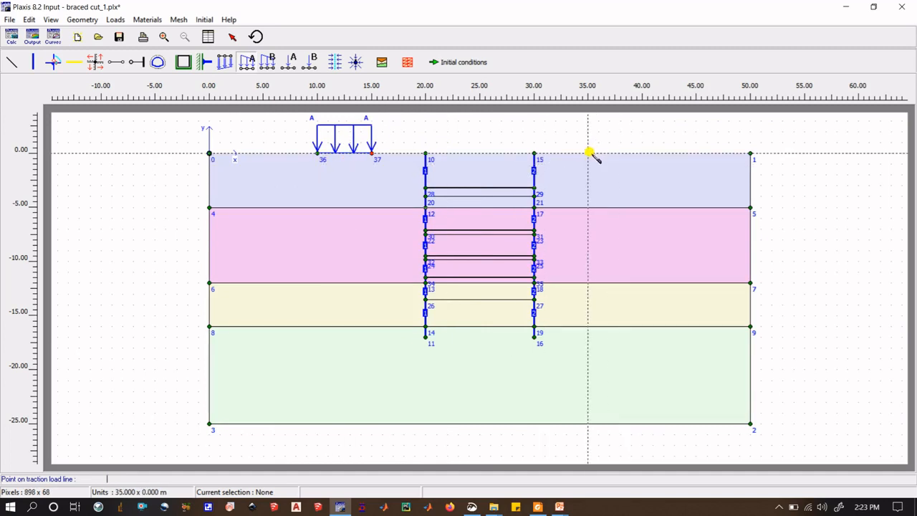
- Add a second distributed load of system A along the ground surface from (35, 0) to (40, 0)
{"action": "key", "text": "Return"}
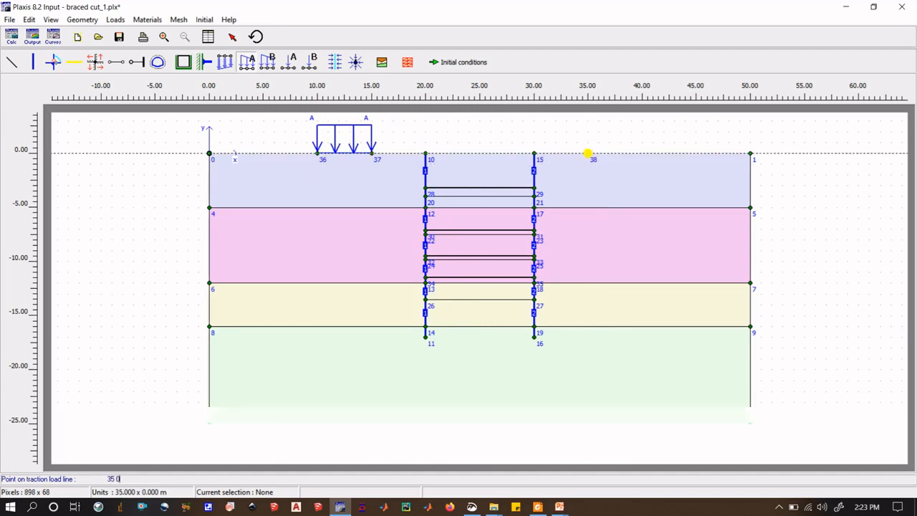
{"action": "type", "text": "40 0"}
{"action": "key", "text": "Return"}
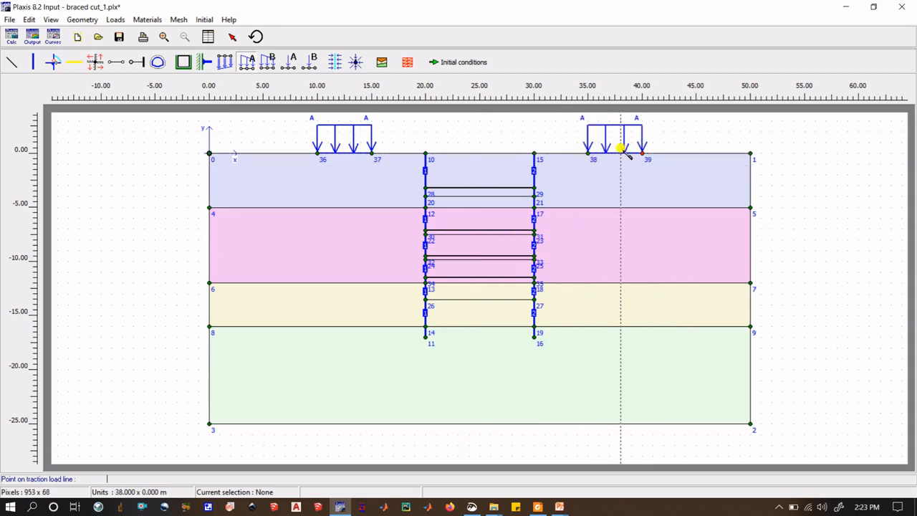
- Place system A point loads on both wall tops at (20, 0) and (30, 0), and apply standard fixities to the model boundaries
{"action": "left_click", "coordinate": [287, 64]}
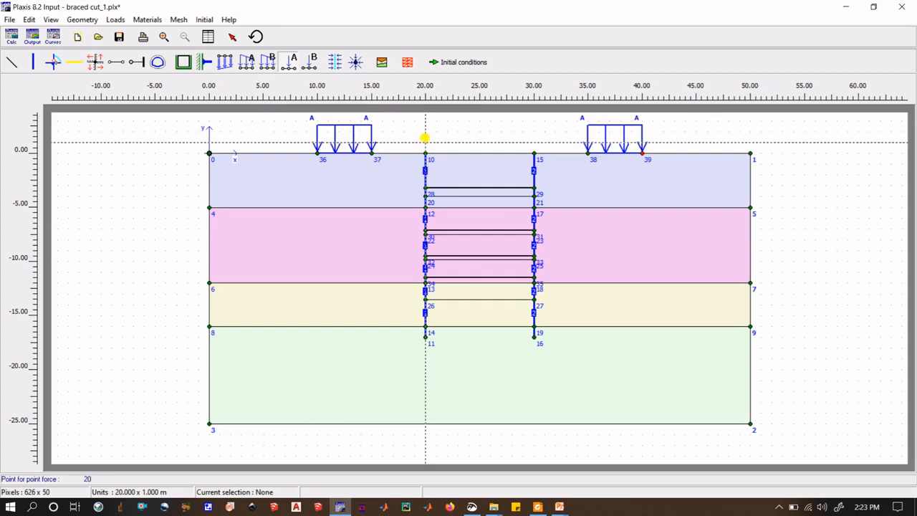
{"action": "left_click", "coordinate": [425, 153]}
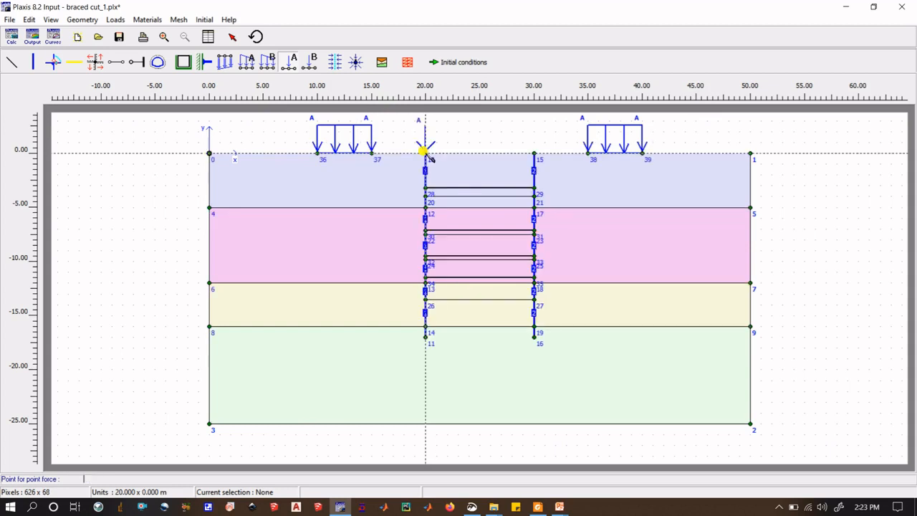
{"action": "left_click", "coordinate": [534, 152]}
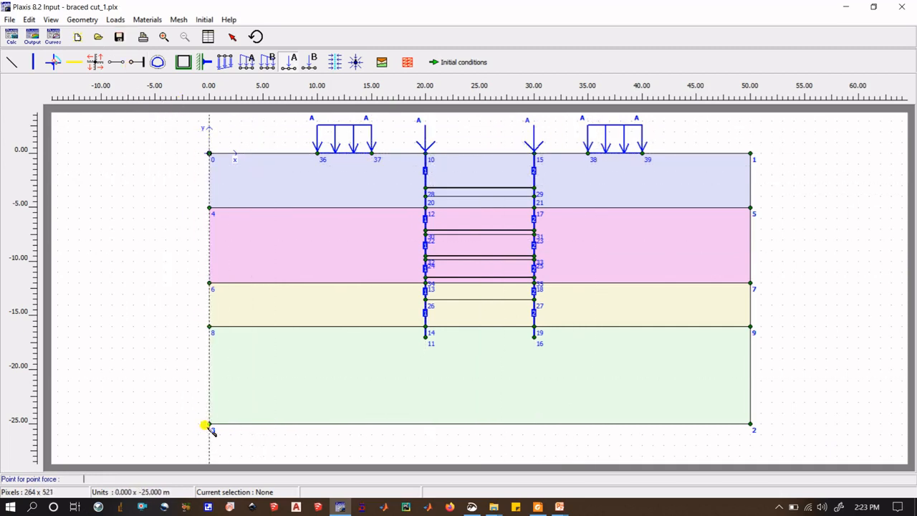
{"action": "left_click", "coordinate": [184, 63]}
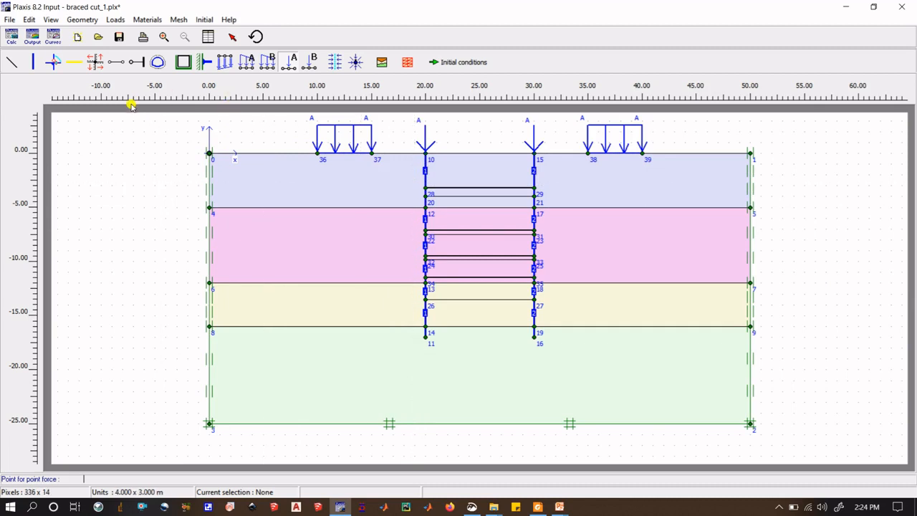
- Add interfaces along both sides of the diaphragm wall at x = 20, from (20, 0) down to (20, -17)
{"action": "left_click", "coordinate": [95, 63]}
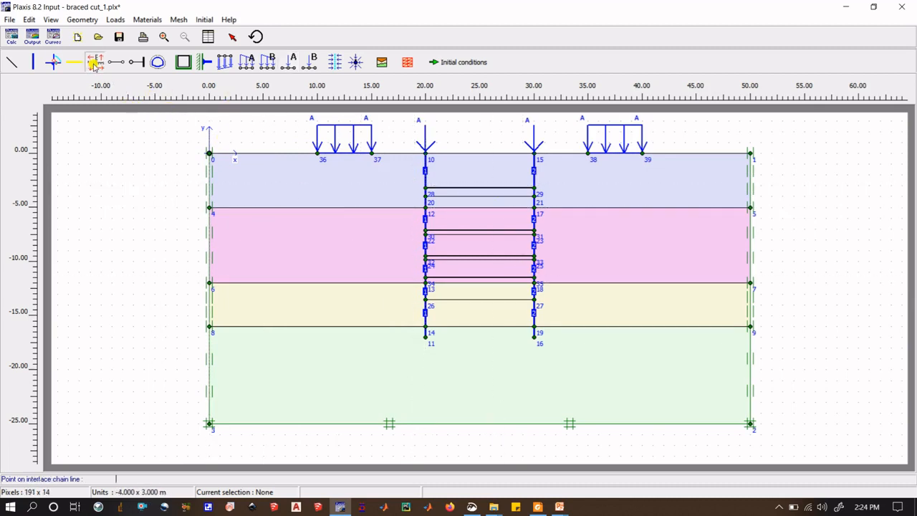
{"action": "left_click", "coordinate": [424, 151]}
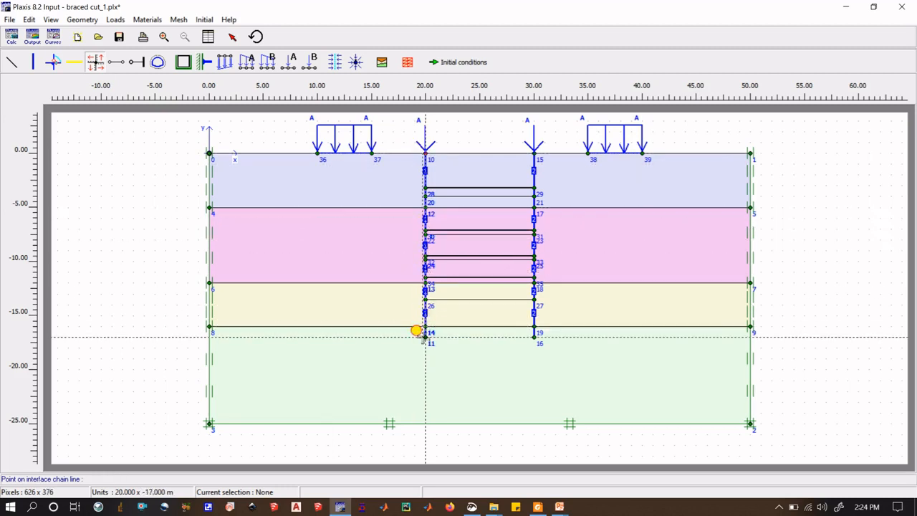
{"action": "left_click", "coordinate": [424, 332]}
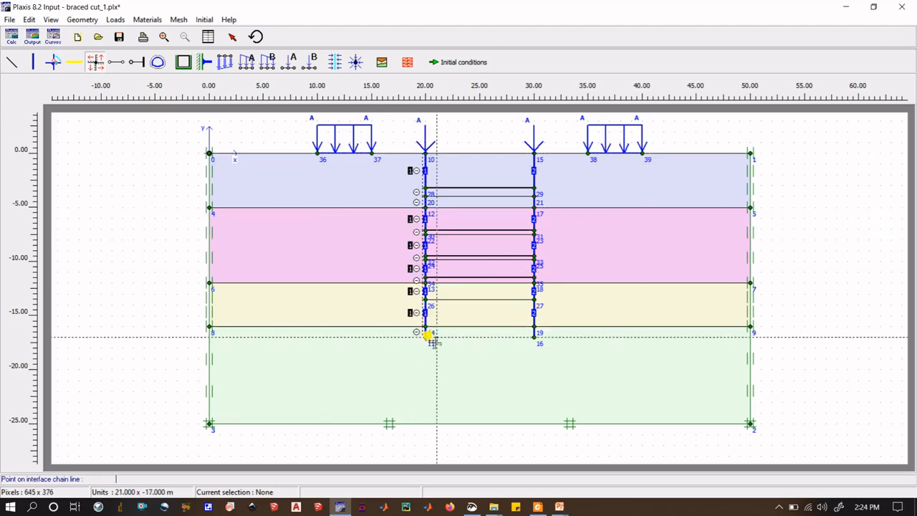
{"action": "left_click", "coordinate": [425, 151]}
{"action": "right_click", "coordinate": [542, 283]}
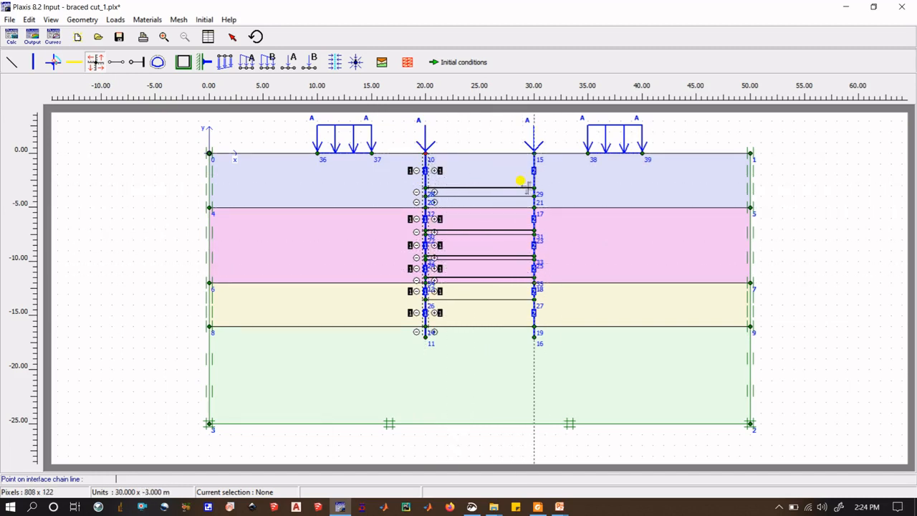
- Add interfaces along both sides of the wall at x = 30, from (30, 0) to (30, -17), and save the project
{"action": "left_click", "coordinate": [534, 152]}
{"action": "left_click", "coordinate": [533, 333]}
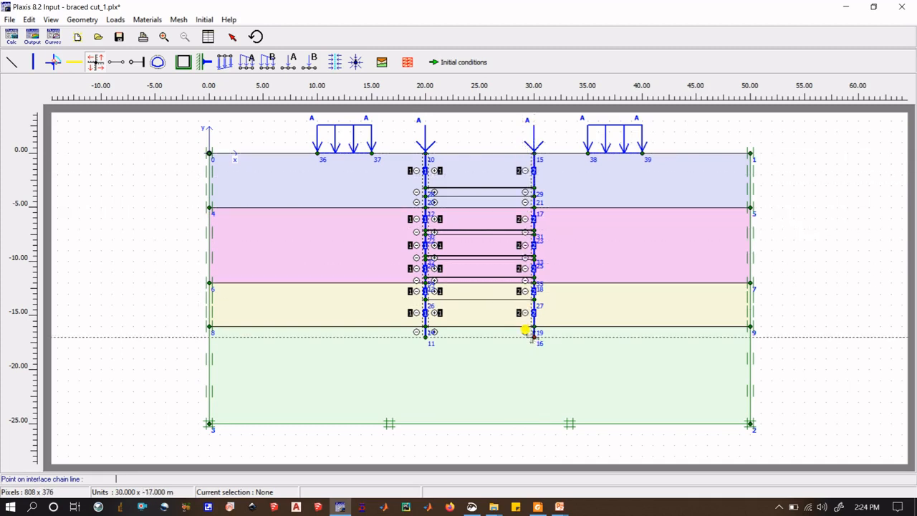
{"action": "left_click", "coordinate": [533, 153]}
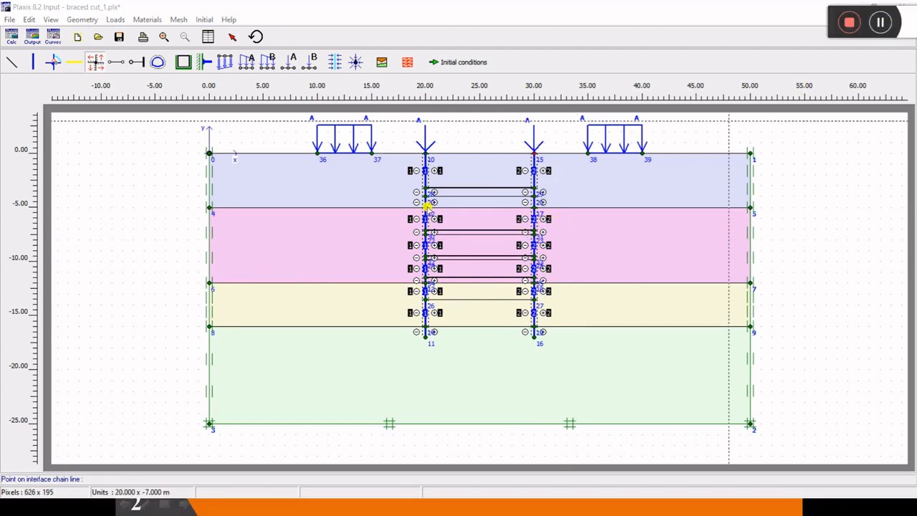
{"action": "left_click", "coordinate": [426, 306]}
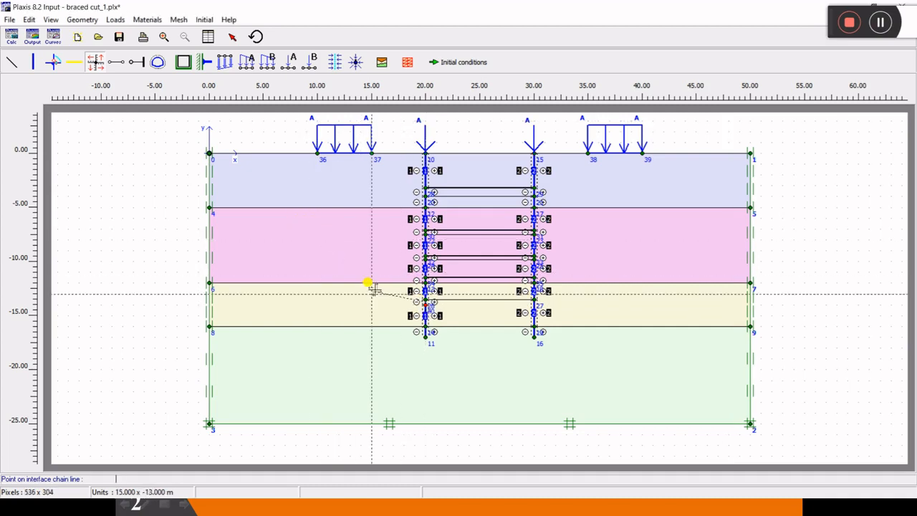
{"action": "right_click", "coordinate": [422, 329]}
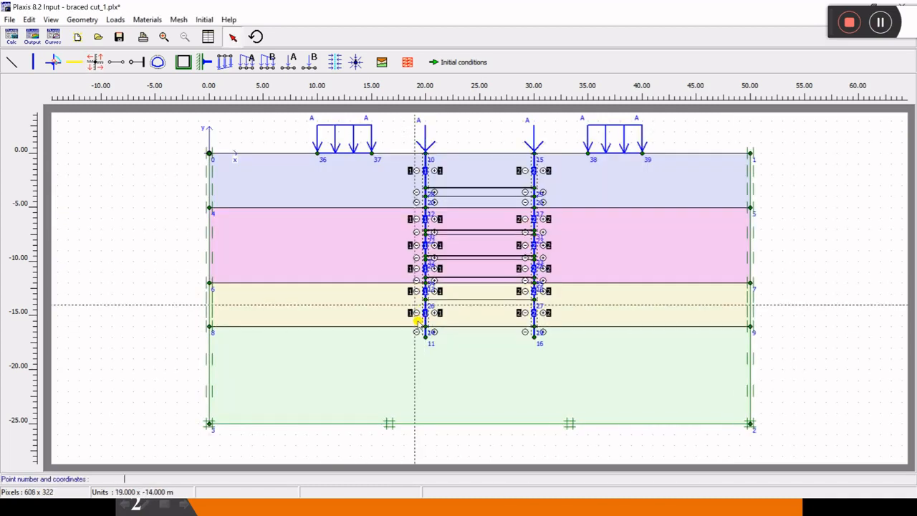
{"action": "left_click", "coordinate": [119, 36]}
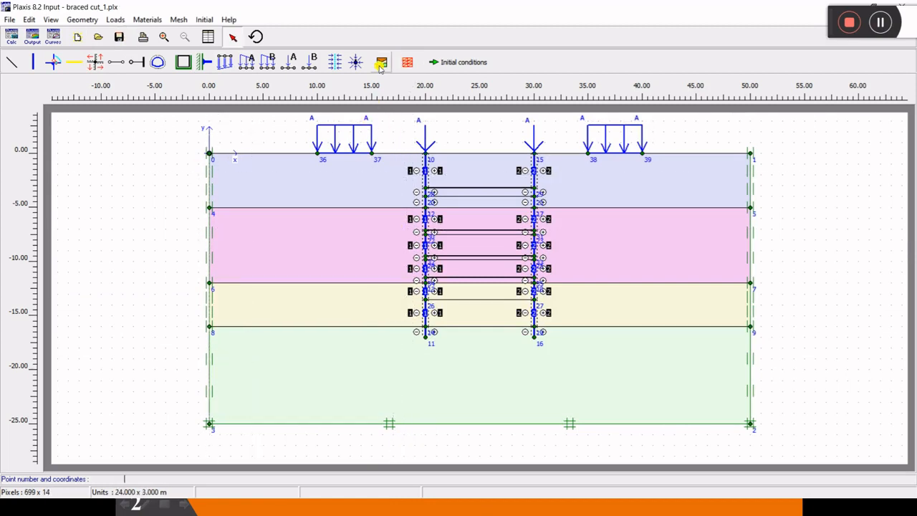
- Inspect the positive interface properties of the x = 20 wall near its lower end, keeping the cluster material
{"action": "left_click", "coordinate": [231, 38]}
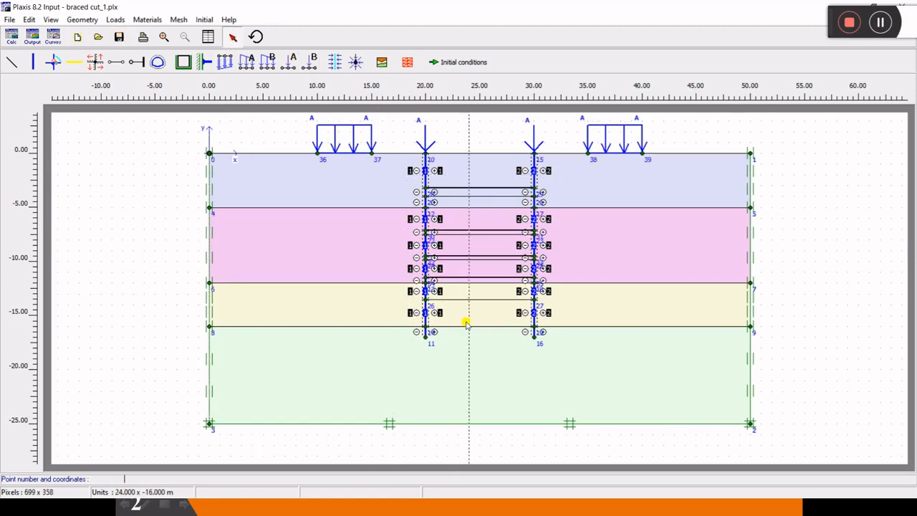
{"action": "double_click", "coordinate": [425, 328]}
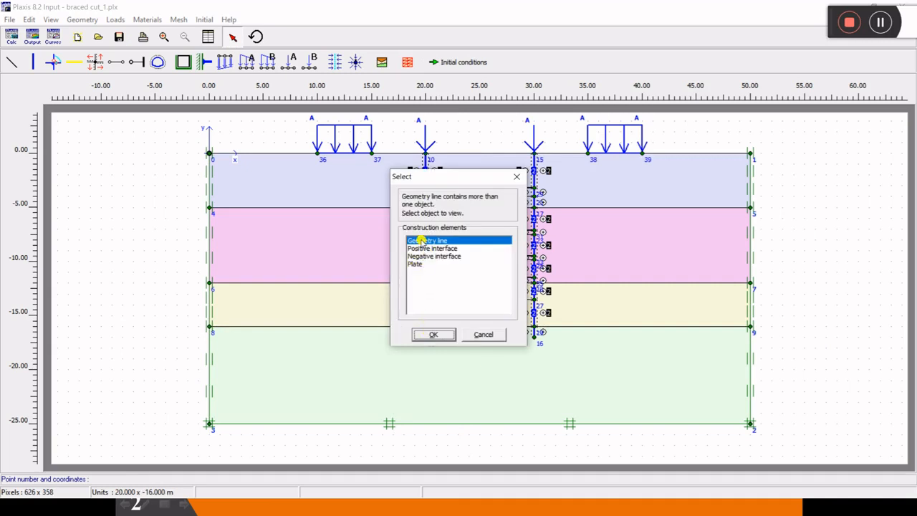
{"action": "left_click", "coordinate": [436, 249]}
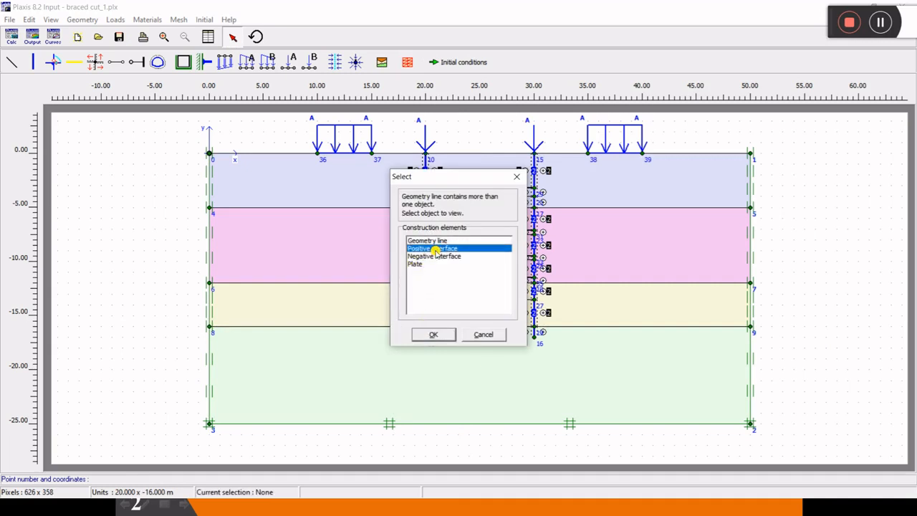
{"action": "left_click", "coordinate": [435, 335]}
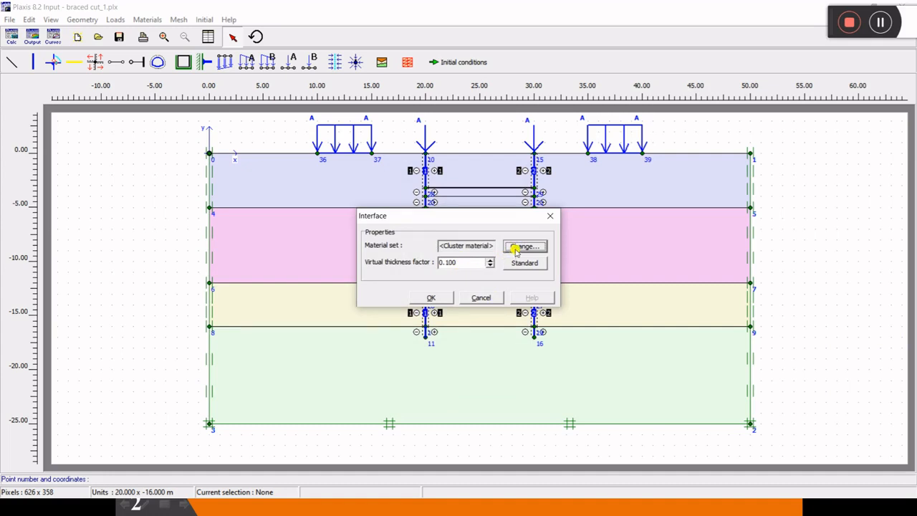
{"action": "left_click", "coordinate": [432, 297]}
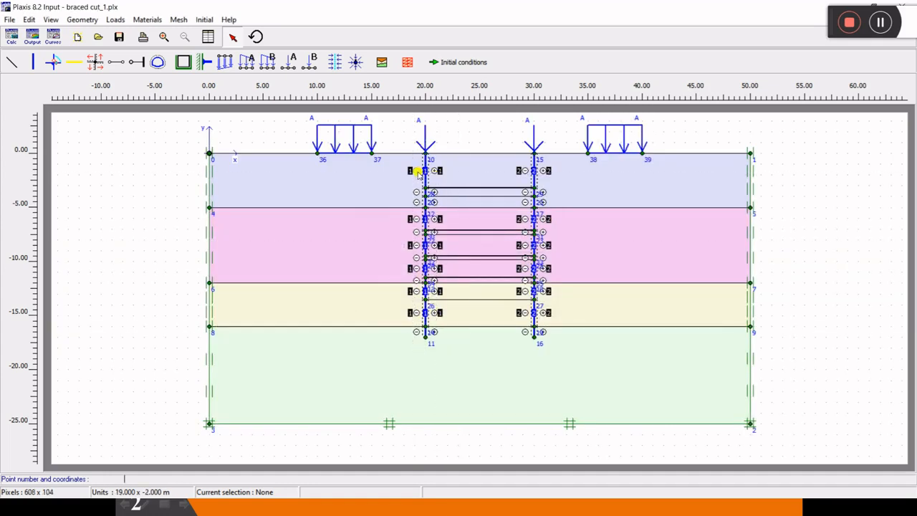
- Inspect the anchor properties of the strut material set assigned to the uppermost node-to-node anchor, keeping its values
{"action": "double_click", "coordinate": [466, 187]}
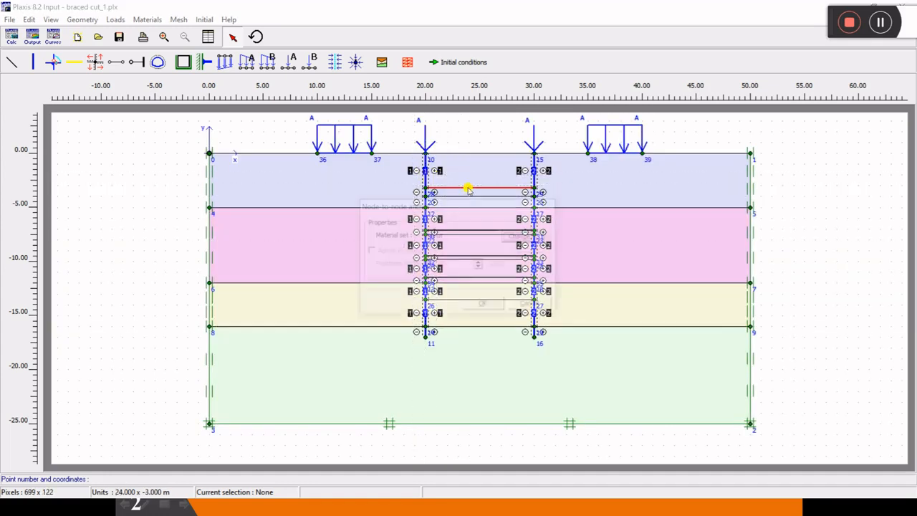
{"action": "left_click", "coordinate": [514, 239]}
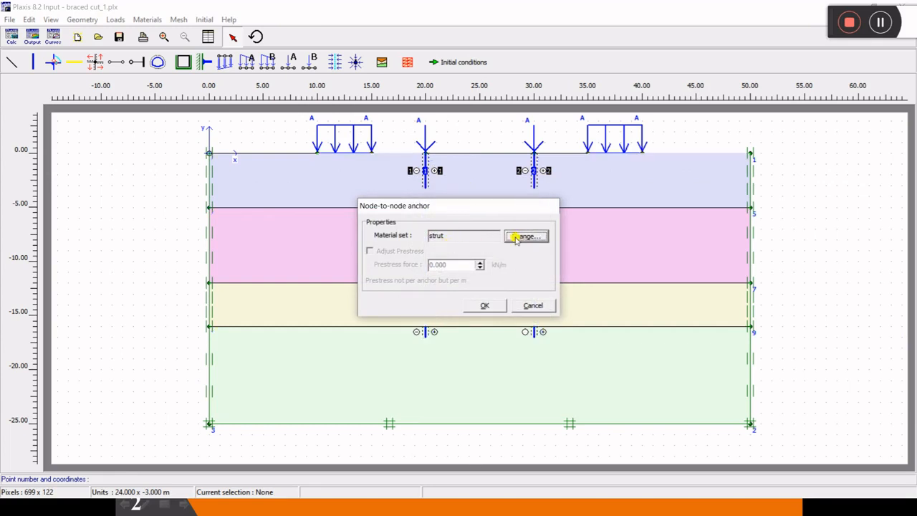
{"action": "left_click", "coordinate": [497, 179]}
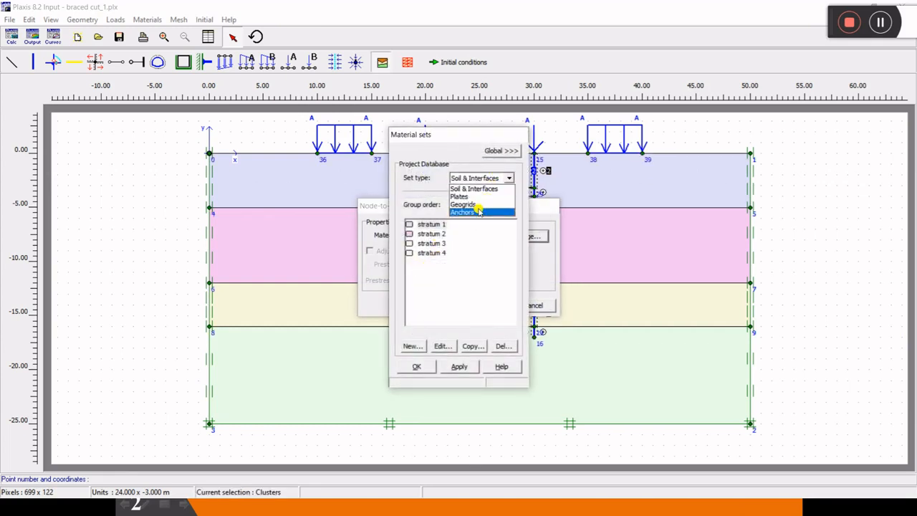
{"action": "left_click", "coordinate": [480, 212]}
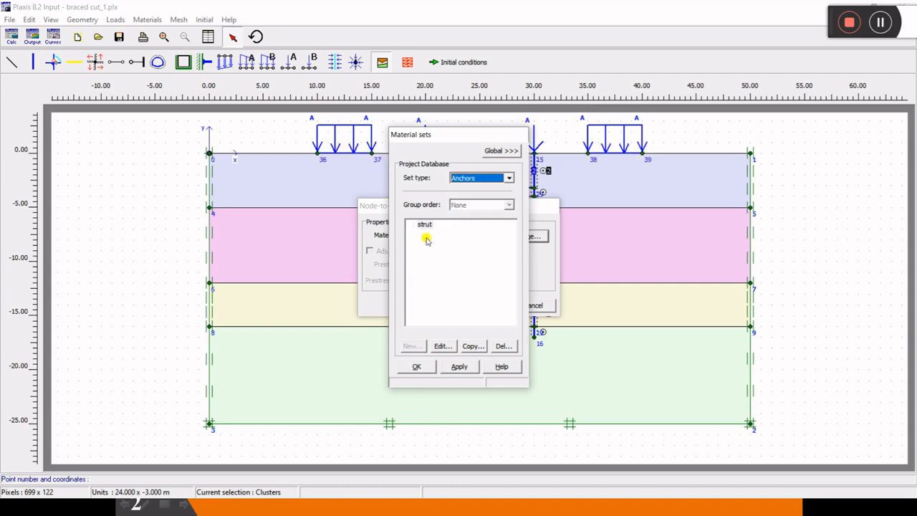
{"action": "left_click", "coordinate": [442, 345]}
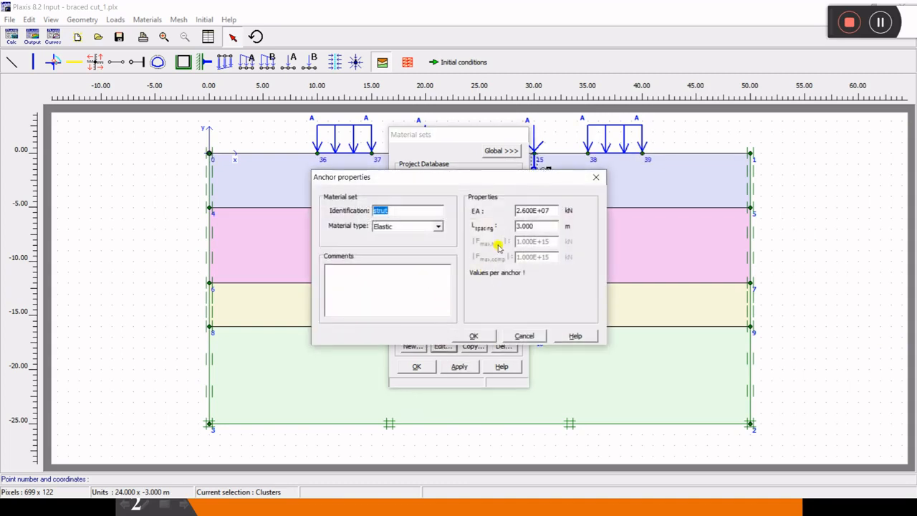
{"action": "left_click", "coordinate": [478, 338]}
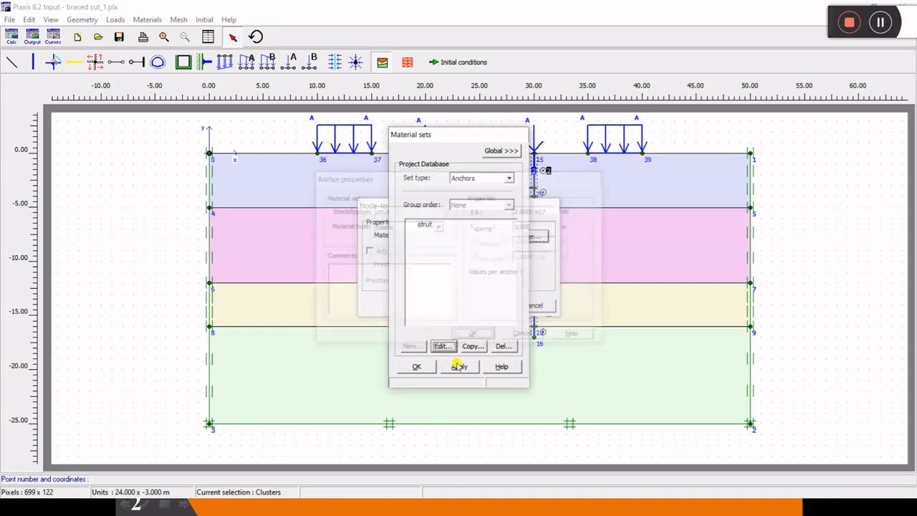
{"action": "left_click", "coordinate": [415, 368]}
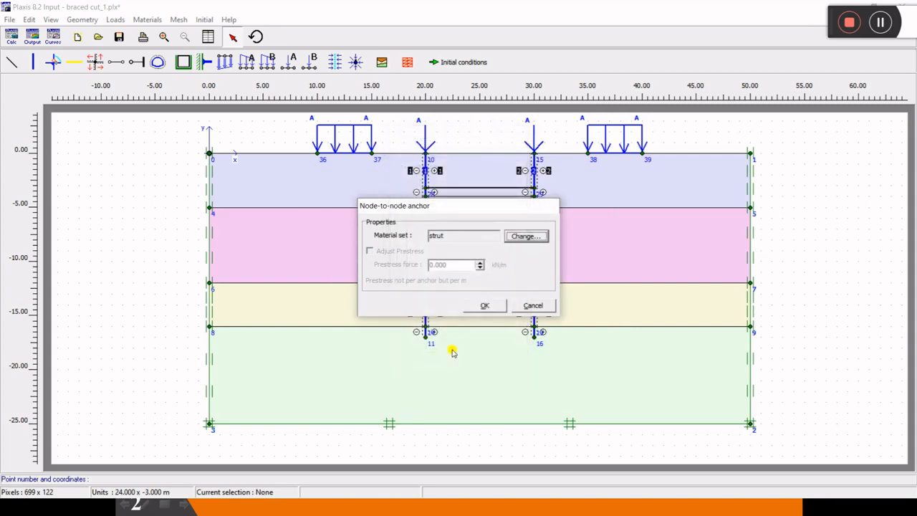
{"action": "left_click", "coordinate": [482, 304]}
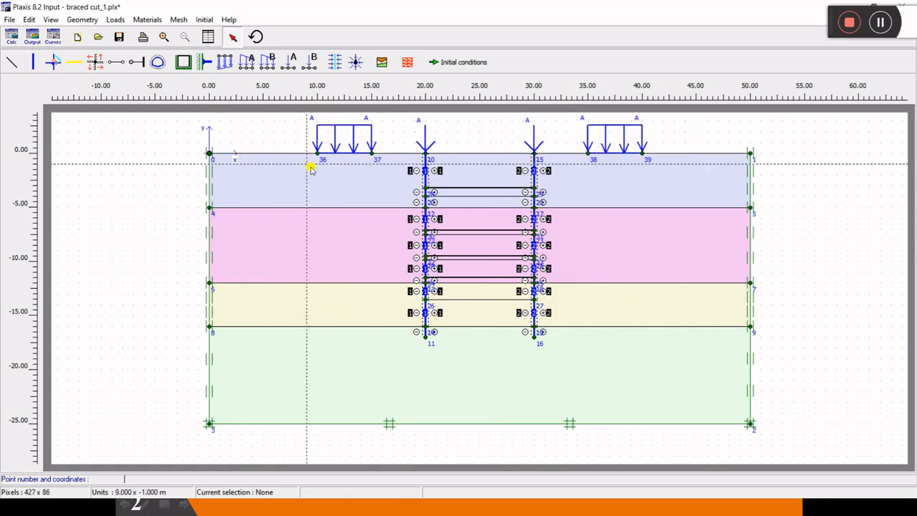
- Save the project and set the global mesh coarseness to the Fine element distribution
{"action": "left_click", "coordinate": [119, 38]}
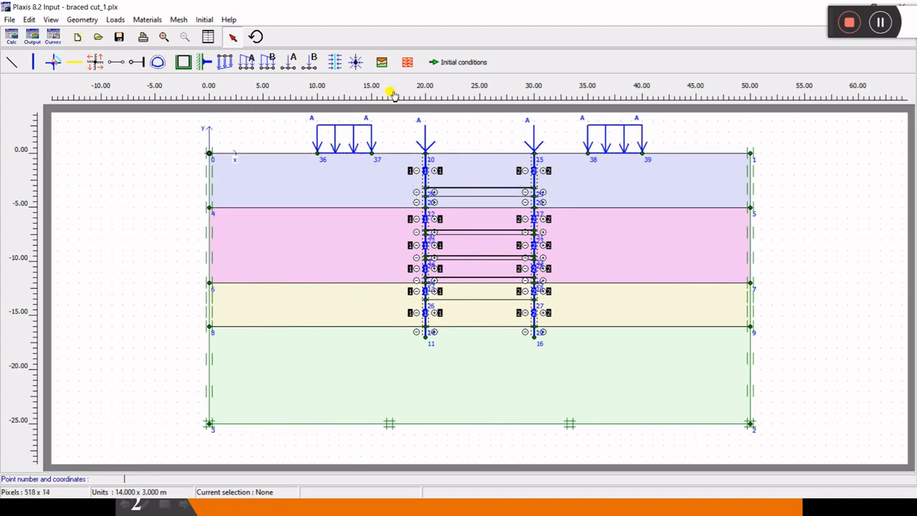
{"action": "left_click", "coordinate": [179, 20]}
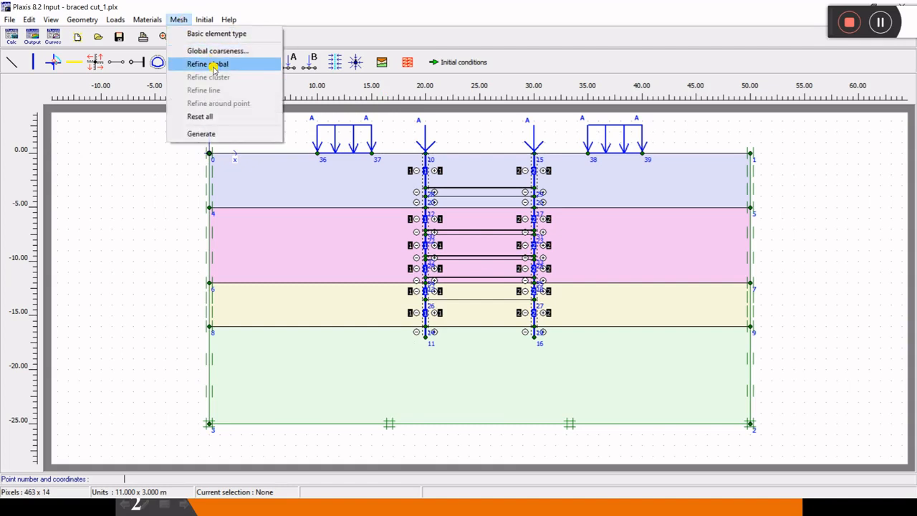
{"action": "left_click", "coordinate": [215, 51]}
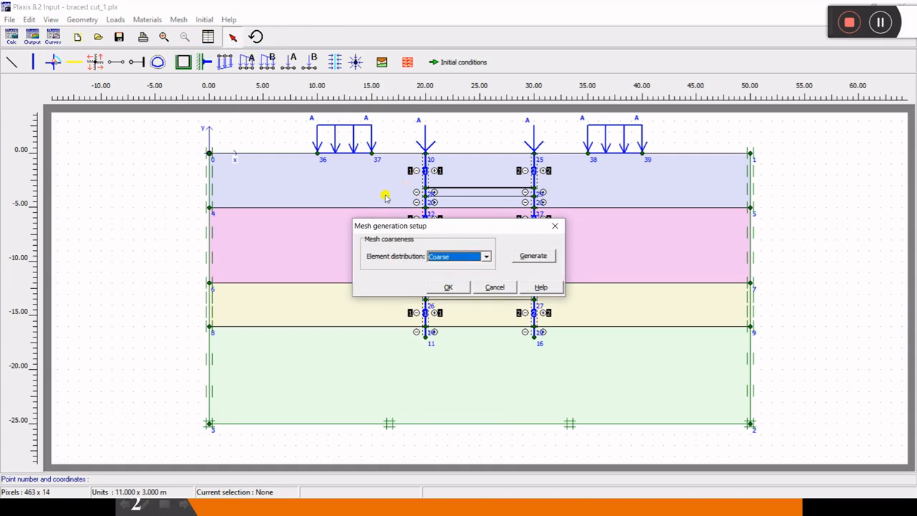
{"action": "left_click", "coordinate": [462, 256]}
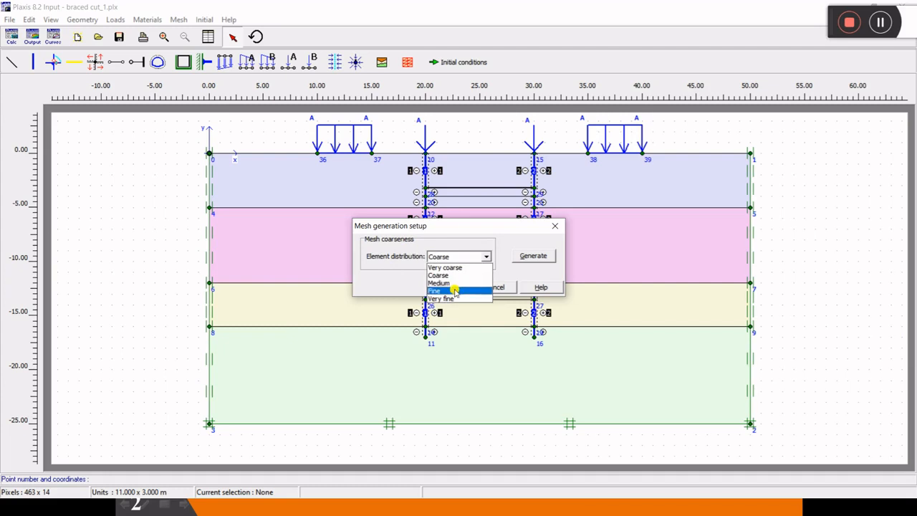
{"action": "left_click", "coordinate": [454, 290]}
{"action": "left_click", "coordinate": [448, 287]}
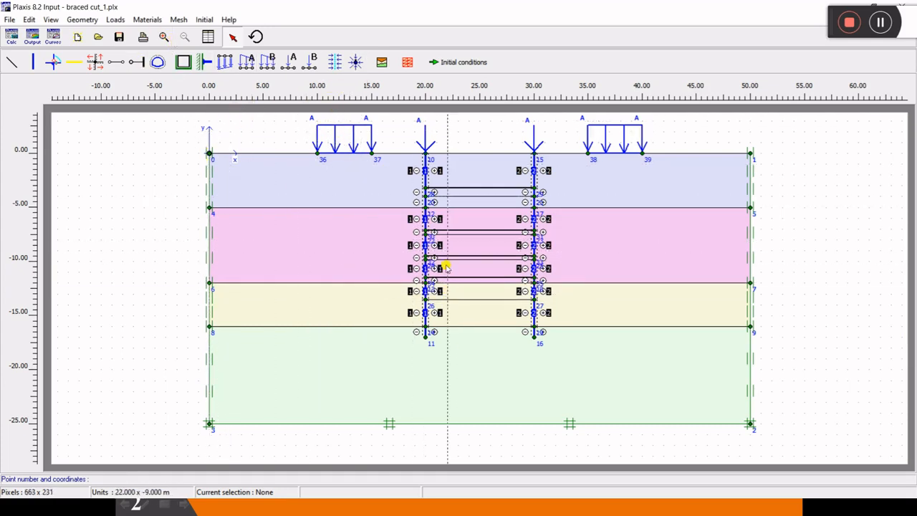
- Generate the finite element mesh, view it full size, and update back to the geometry input
{"action": "left_click", "coordinate": [406, 63]}
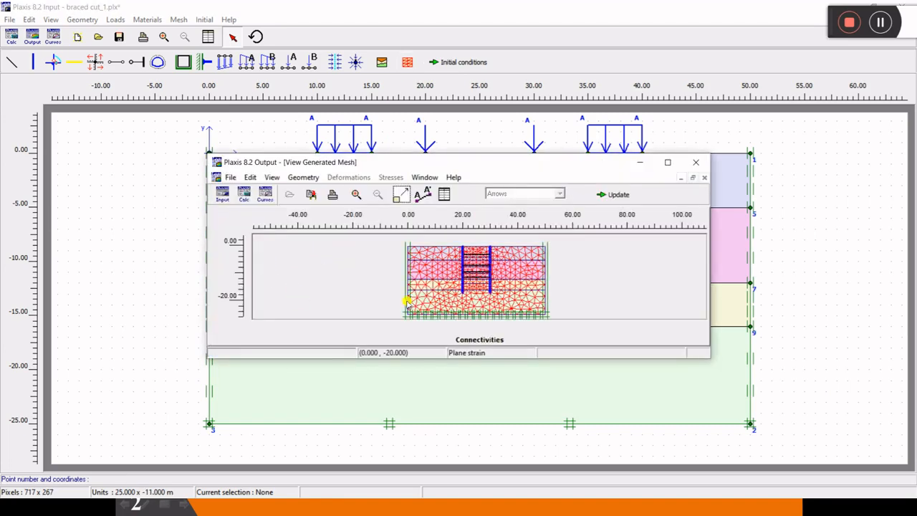
{"action": "left_click", "coordinate": [666, 162]}
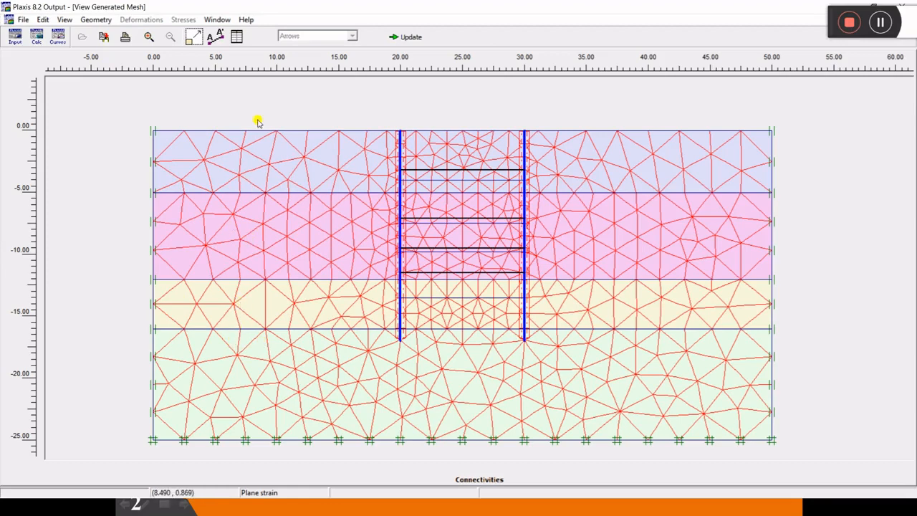
{"action": "left_click", "coordinate": [406, 38]}
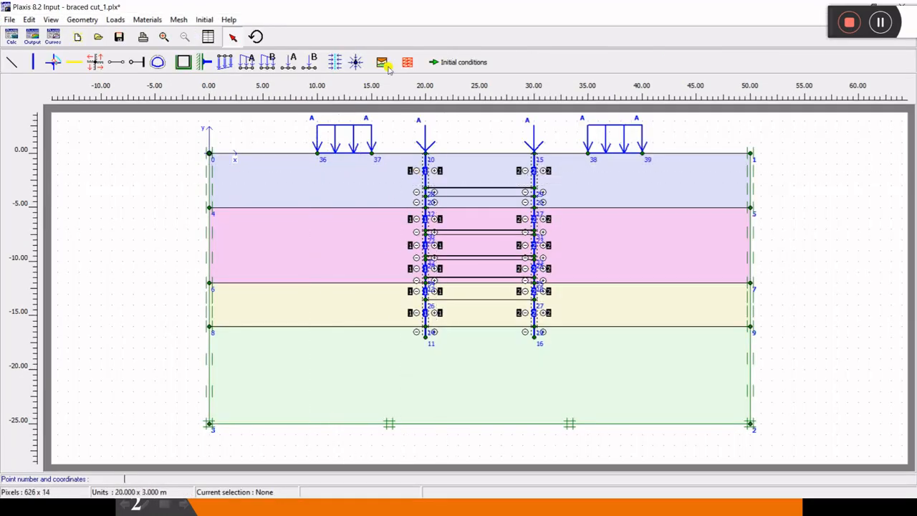
- Enter the initial conditions with a water weight of 10 kN/m³ and define the general phreatic level from (0, -1) to (50, -1)
{"action": "left_click", "coordinate": [457, 63]}
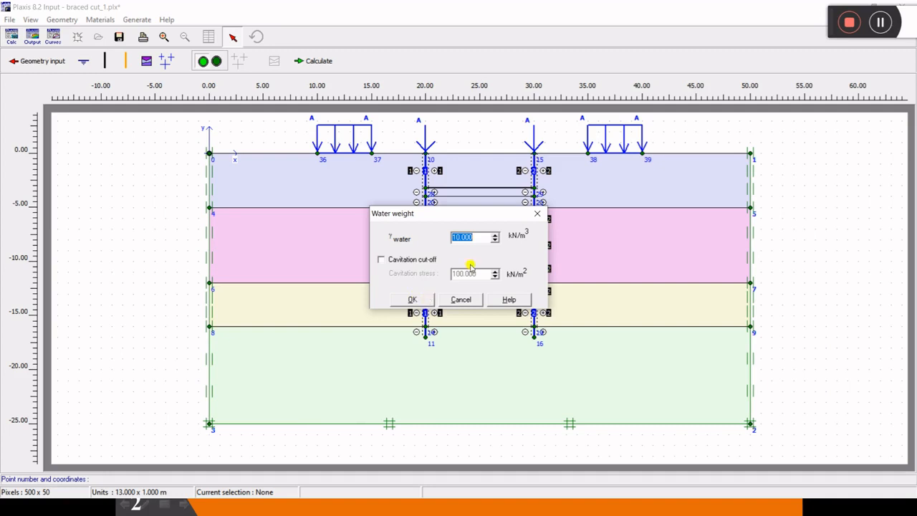
{"action": "left_click", "coordinate": [413, 301]}
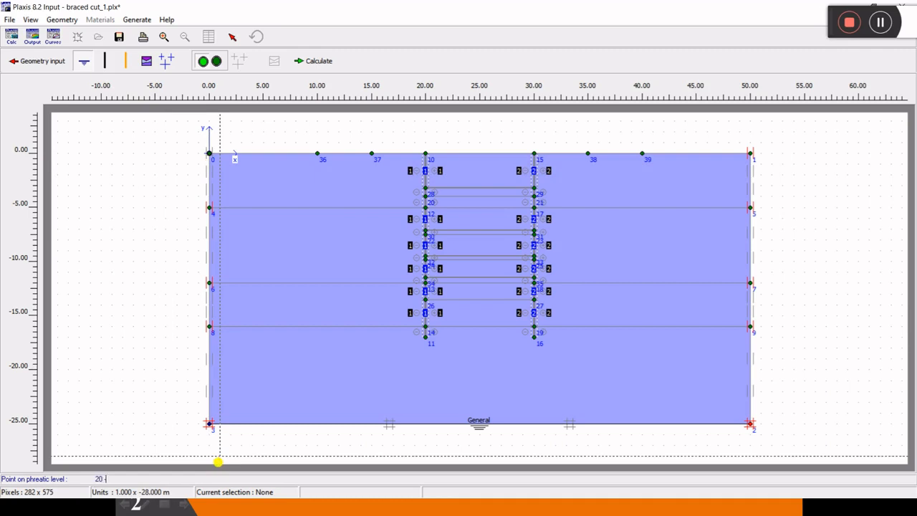
{"action": "key", "text": "Return"}
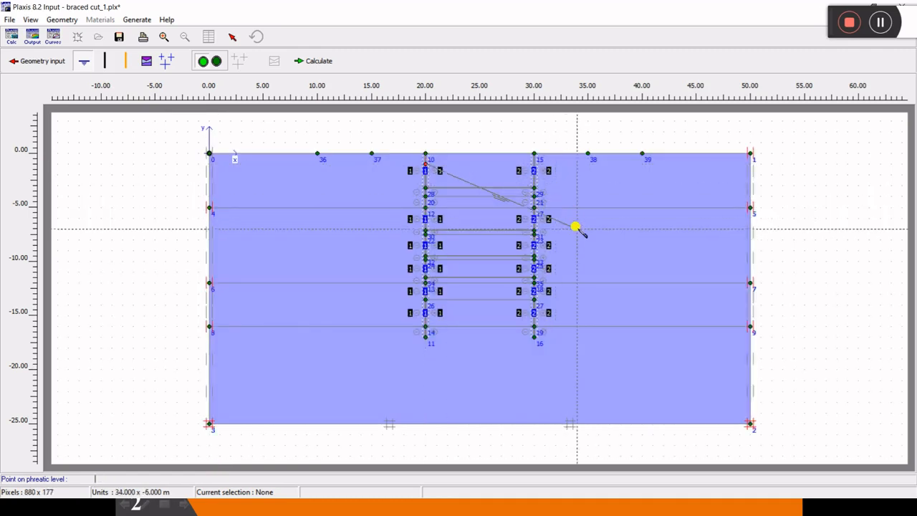
{"action": "right_click", "coordinate": [718, 170]}
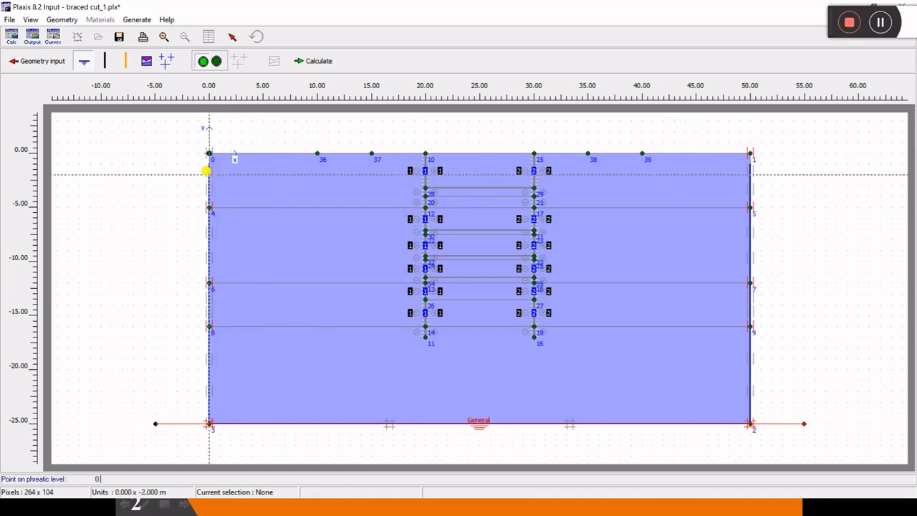
{"action": "type", "text": "0 -1"}
{"action": "key", "text": "Return"}
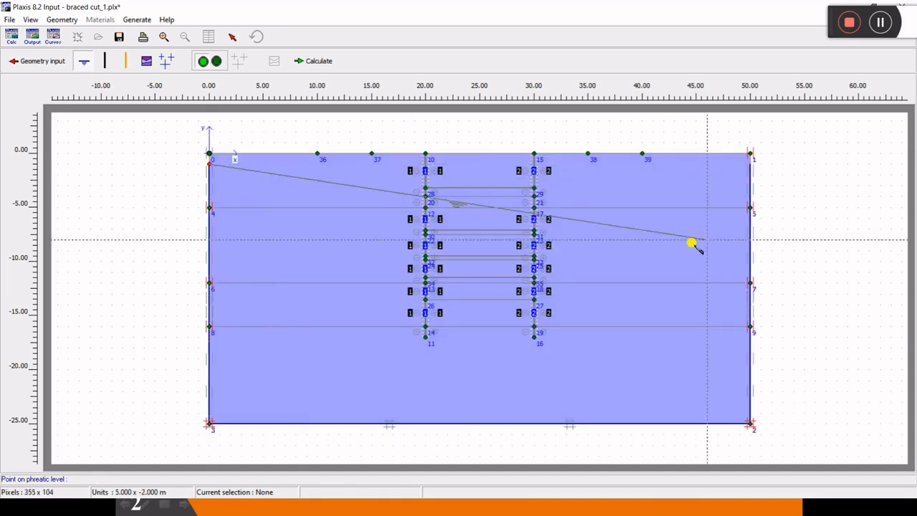
{"action": "type", "text": "50 -1"}
{"action": "key", "text": "Return"}
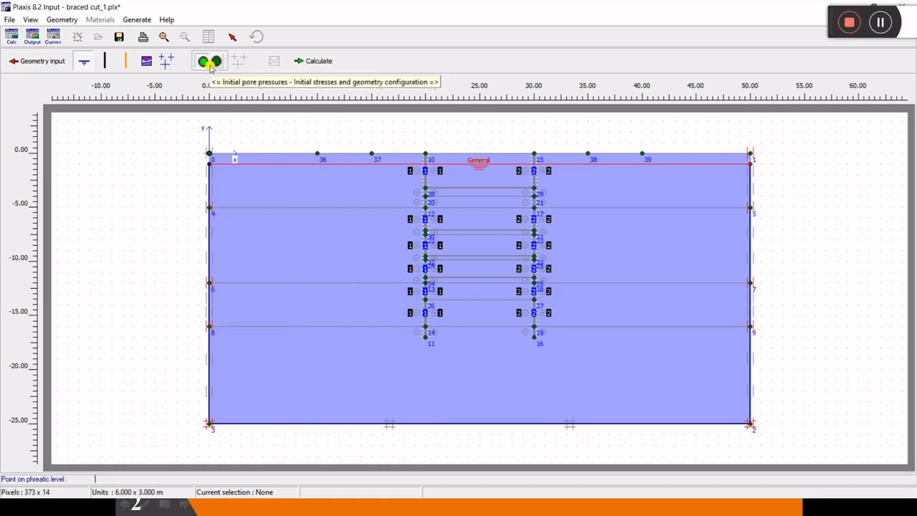
- Generate the initial water pressures by phreatic level, view the active pore pressures, and update back to the input
{"action": "left_click", "coordinate": [167, 61]}
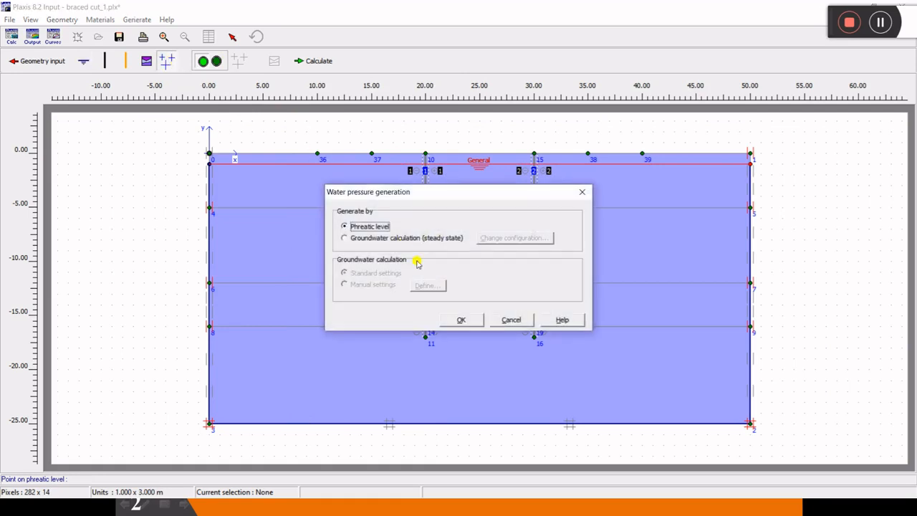
{"action": "left_click", "coordinate": [460, 318]}
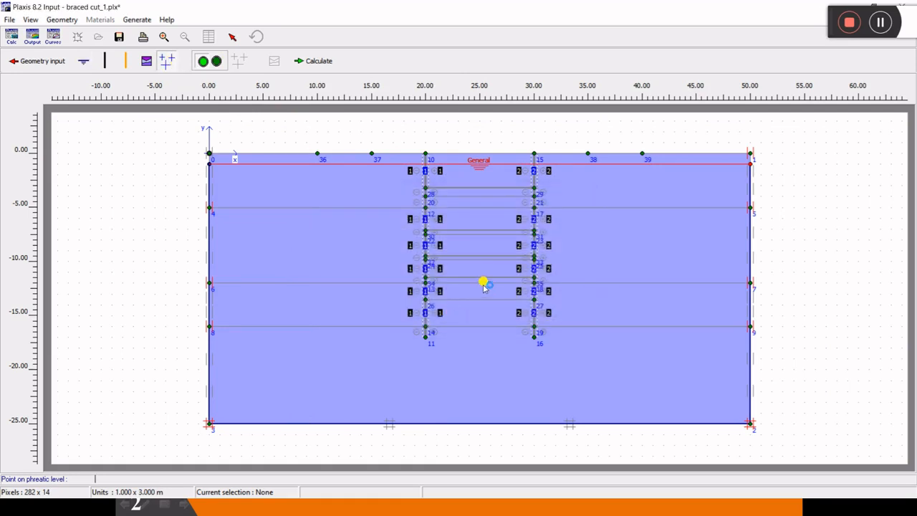
{"action": "left_click", "coordinate": [667, 161]}
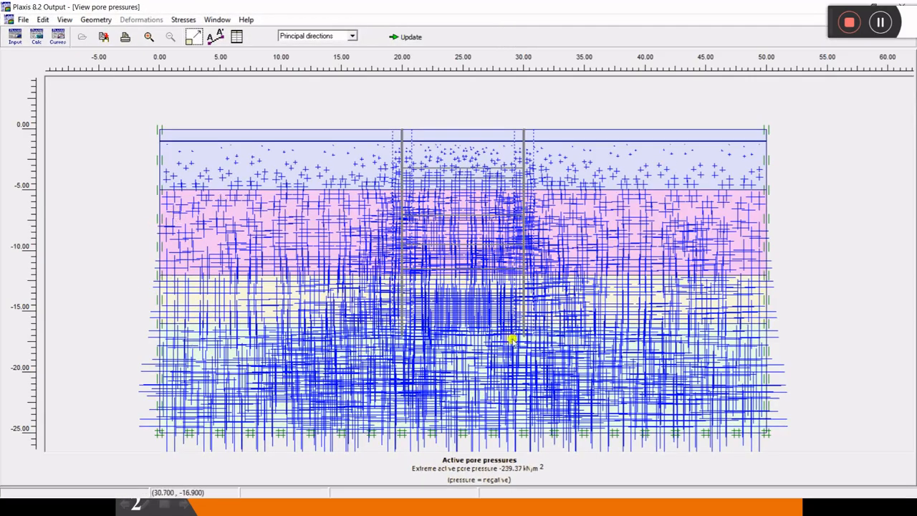
{"action": "left_click", "coordinate": [405, 37]}
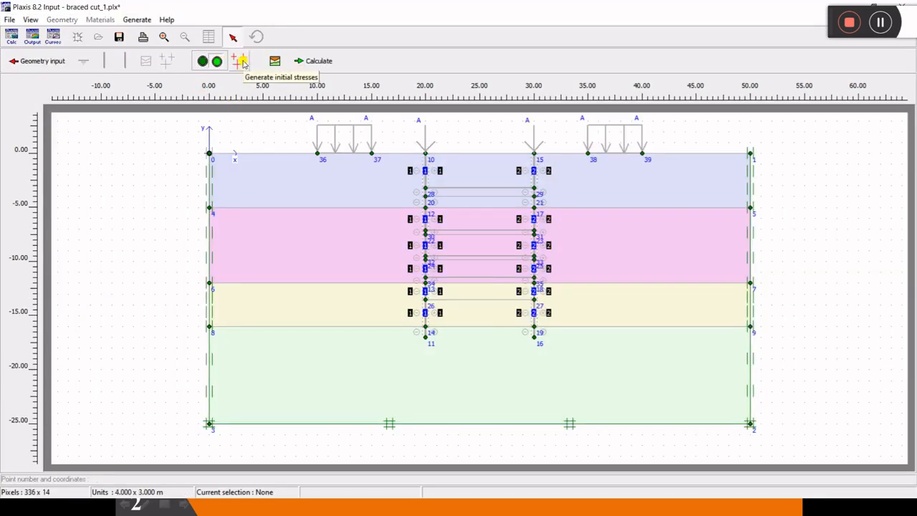
- Generate the initial stresses by the K0-procedure with a ΣM-weight of 1.000, and proceed to Plaxis Calculations, saving the changes
{"action": "left_click", "coordinate": [243, 62]}
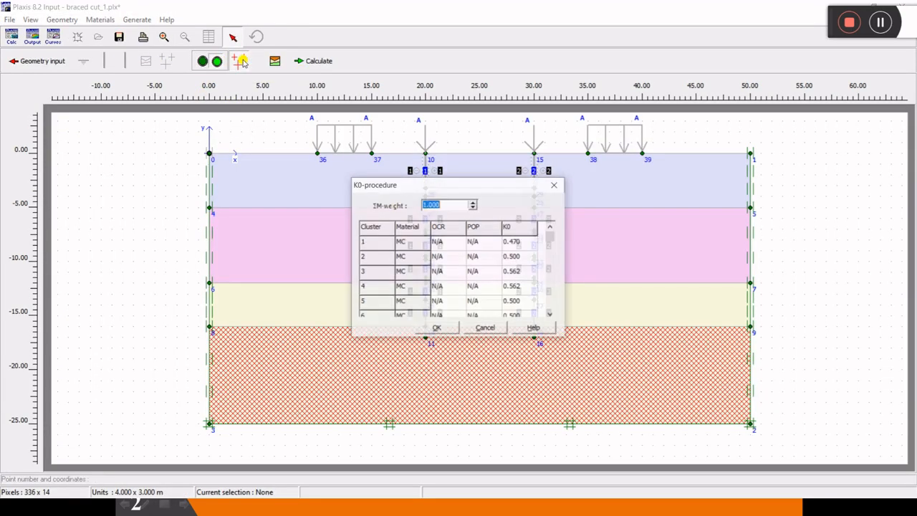
{"action": "left_click", "coordinate": [452, 326]}
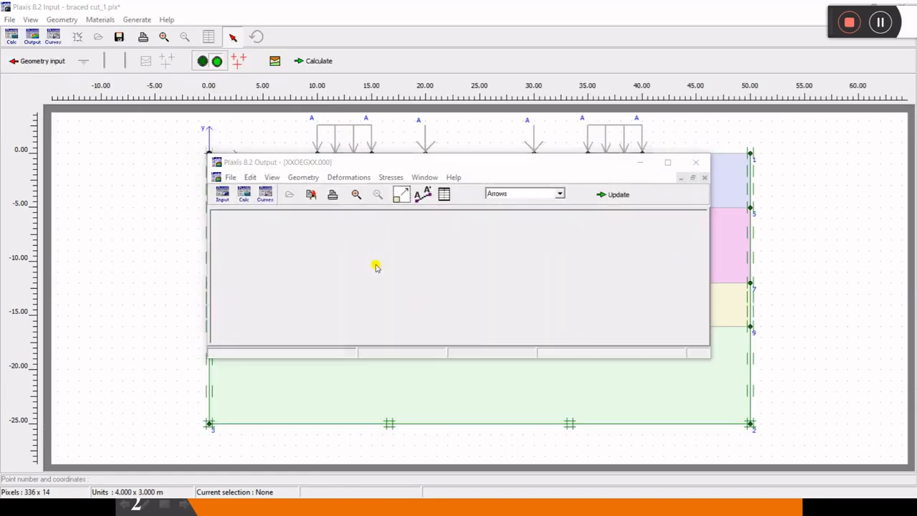
{"action": "left_click", "coordinate": [673, 165]}
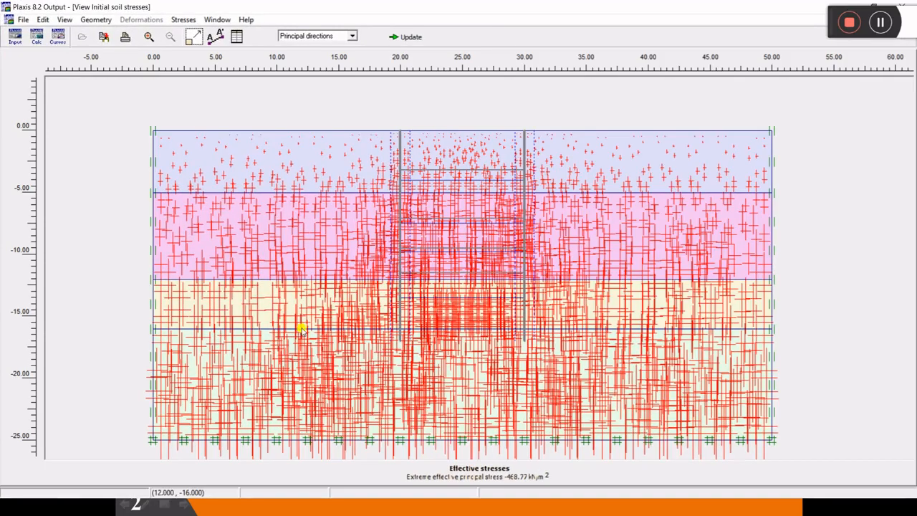
{"action": "left_click", "coordinate": [408, 36]}
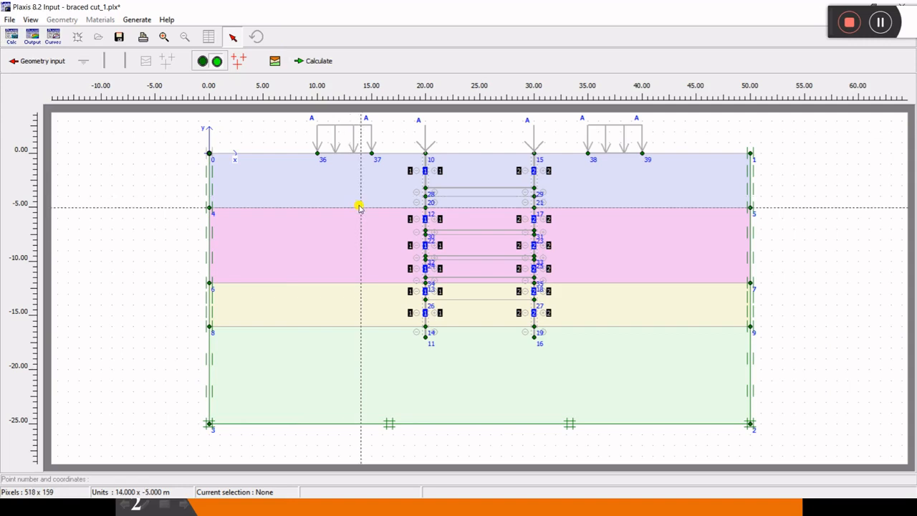
{"action": "left_click", "coordinate": [317, 61]}
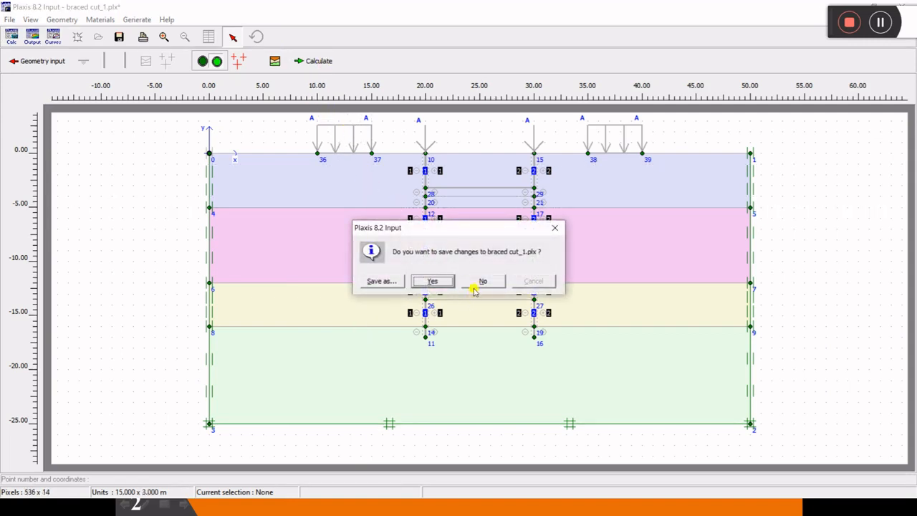
{"action": "left_click", "coordinate": [431, 280]}
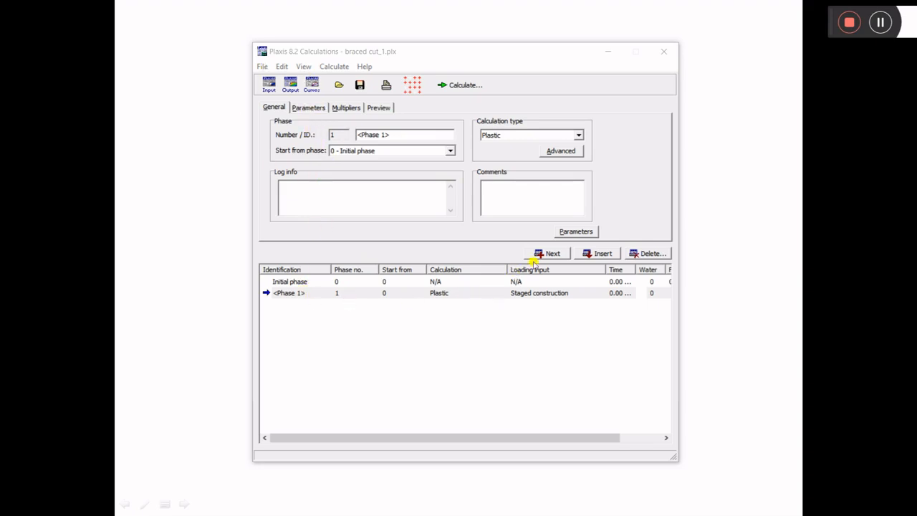
- Name the first calculation phase "excavation l1" and choose Plastic as its calculation type
{"action": "left_click_drag", "start_coordinate": [392, 133], "coordinate": [351, 131]}
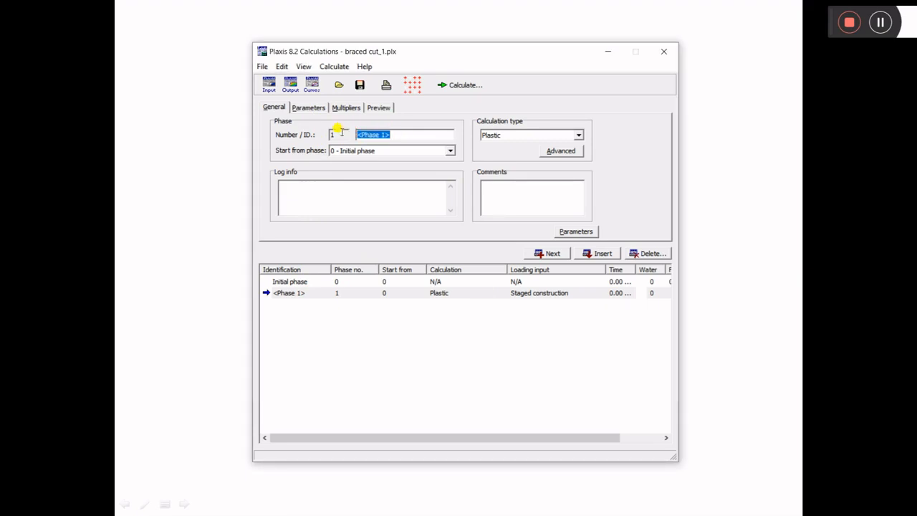
{"action": "type", "text": "excavation l1"}
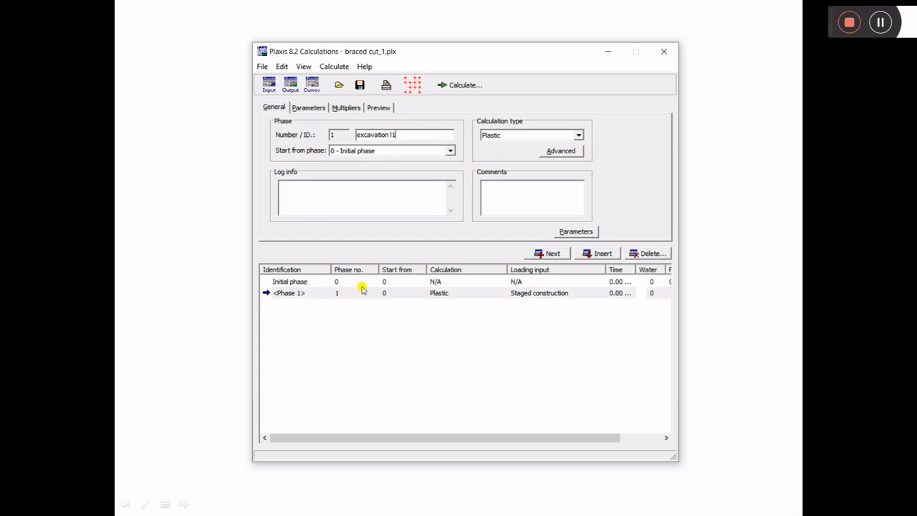
{"action": "left_click", "coordinate": [511, 136]}
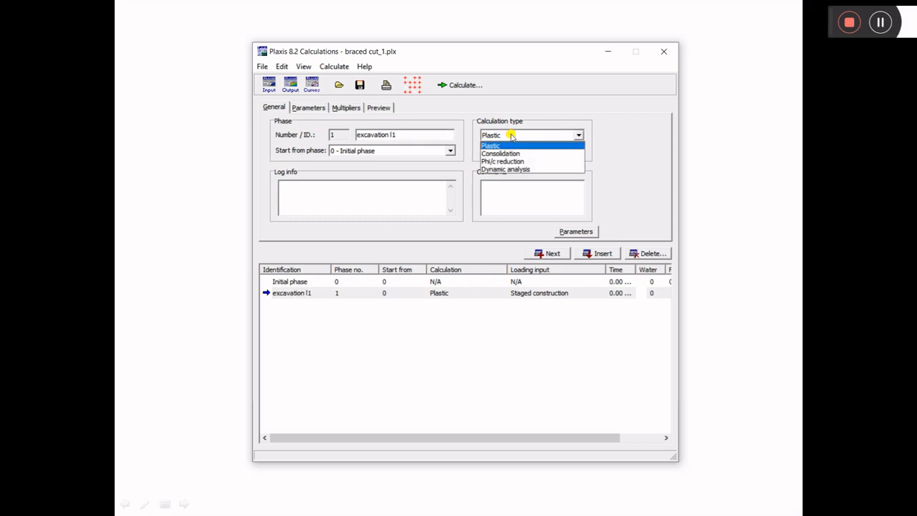
{"action": "left_click", "coordinate": [510, 145]}
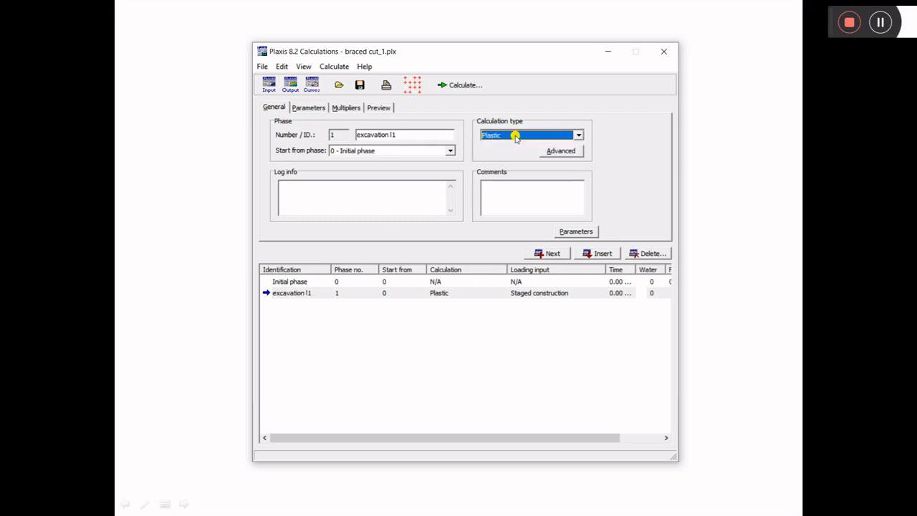
{"action": "left_click", "coordinate": [514, 136]}
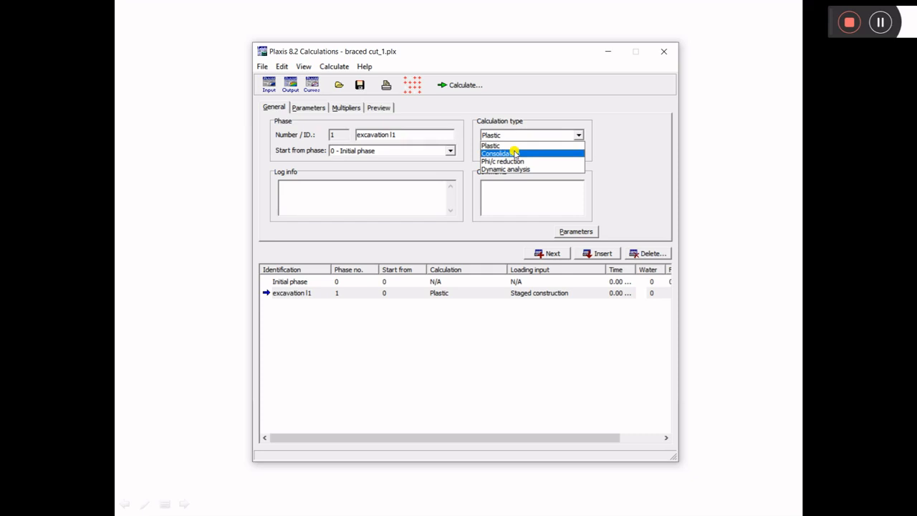
{"action": "left_click", "coordinate": [880, 22]}
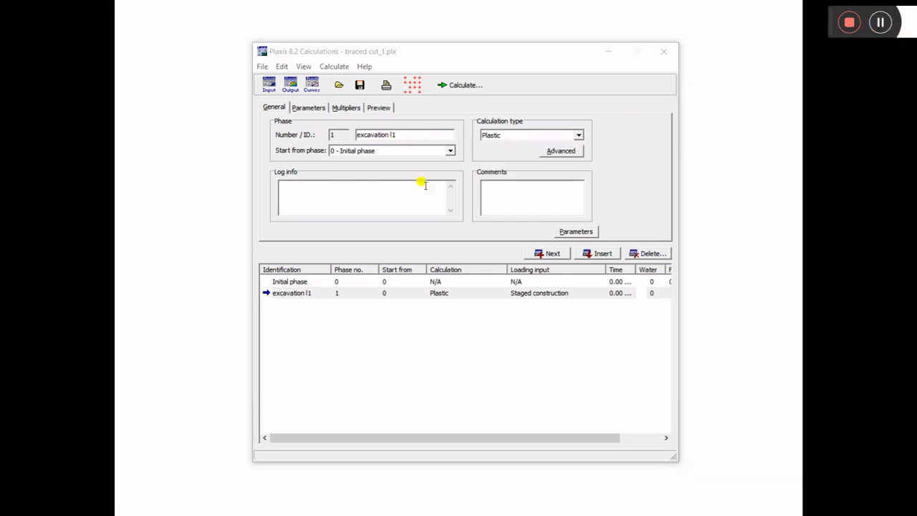
{"action": "left_click", "coordinate": [531, 136]}
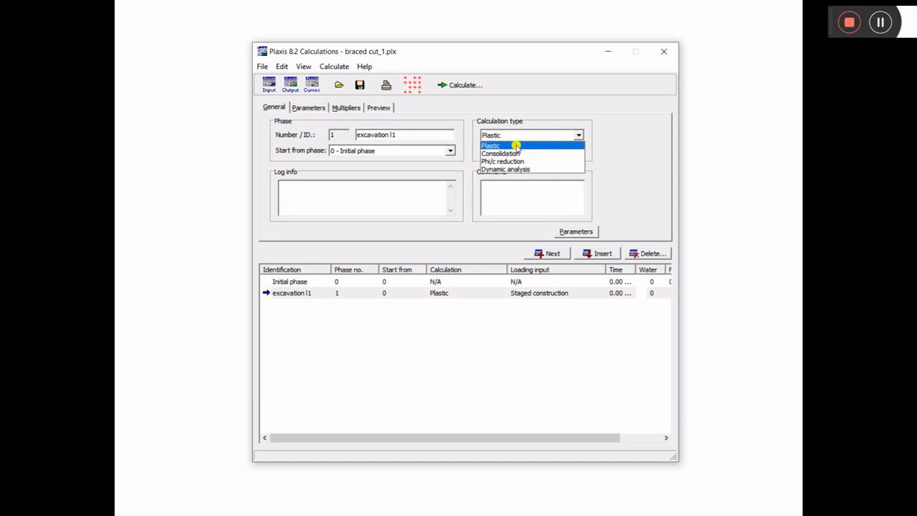
{"action": "left_click", "coordinate": [518, 147]}
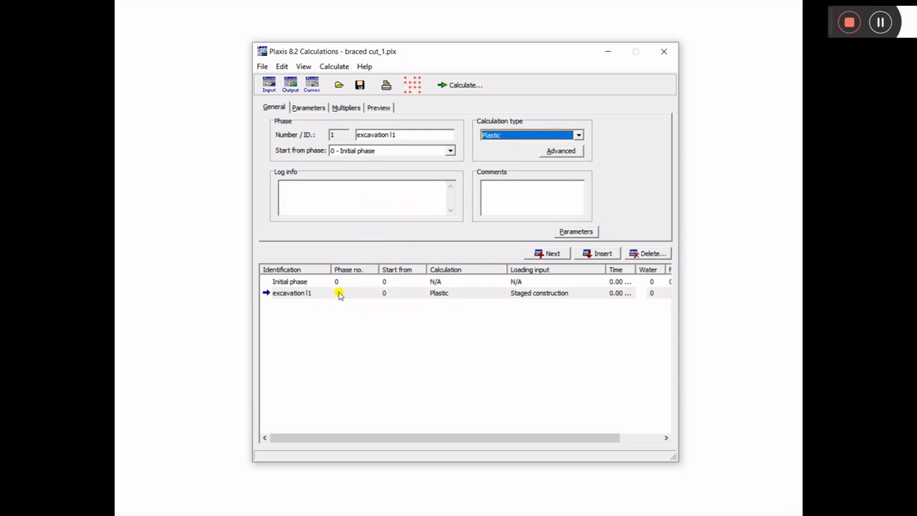
{"action": "left_click", "coordinate": [308, 108]}
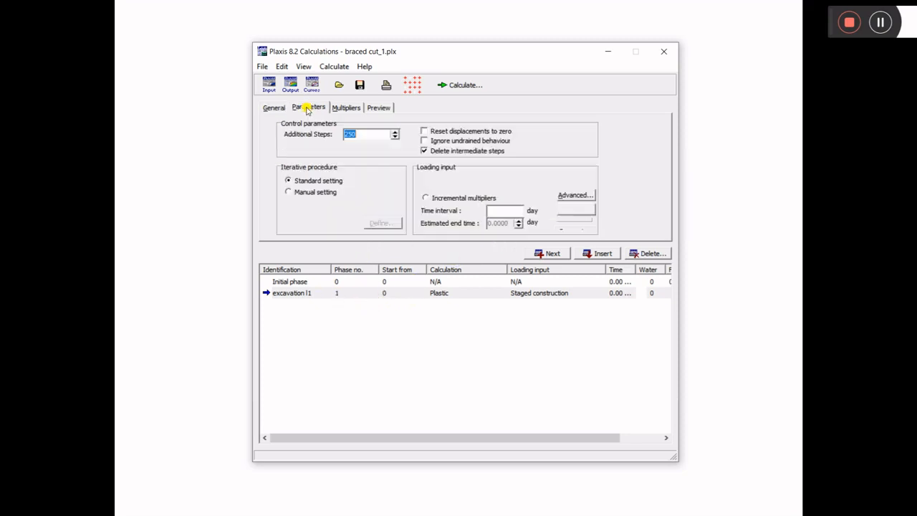
{"action": "left_click", "coordinate": [279, 107]}
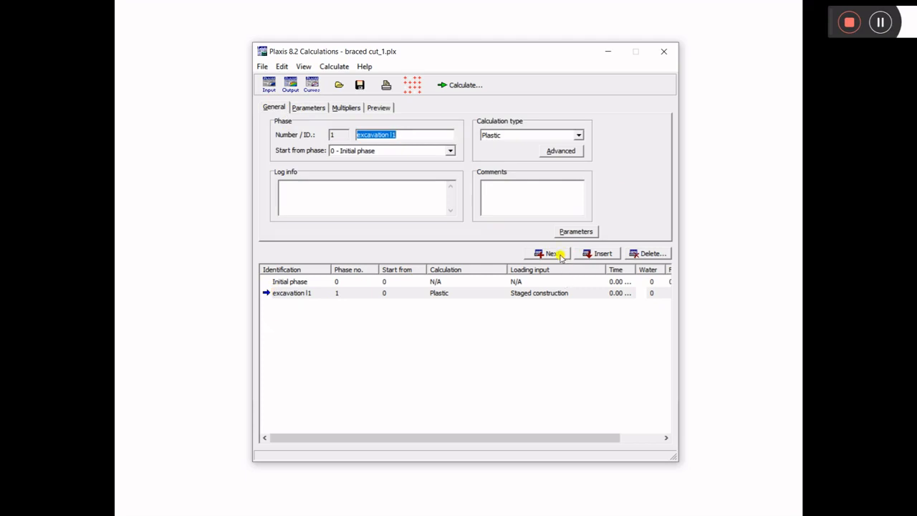
{"action": "left_click", "coordinate": [307, 107]}
{"action": "left_click", "coordinate": [274, 107]}
- Add four more Plastic phases, each starting from the previous one, named excavation l2, excavation l3, excavationl4 and excavationl5
{"action": "left_click", "coordinate": [553, 253]}
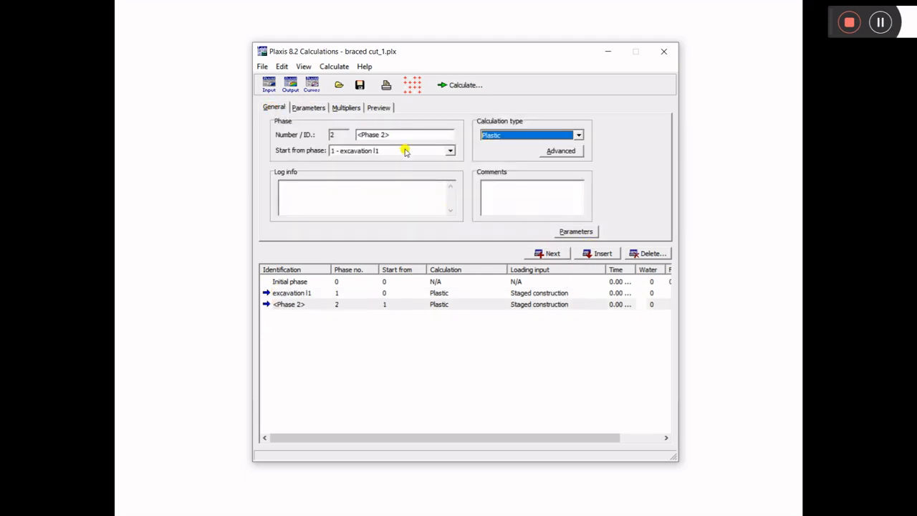
{"action": "type", "text": "excavation l2"}
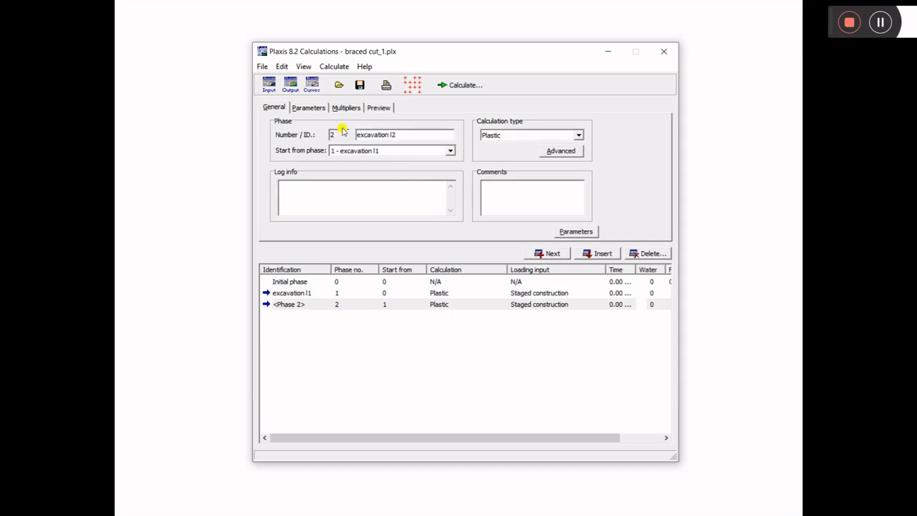
{"action": "left_click", "coordinate": [550, 253]}
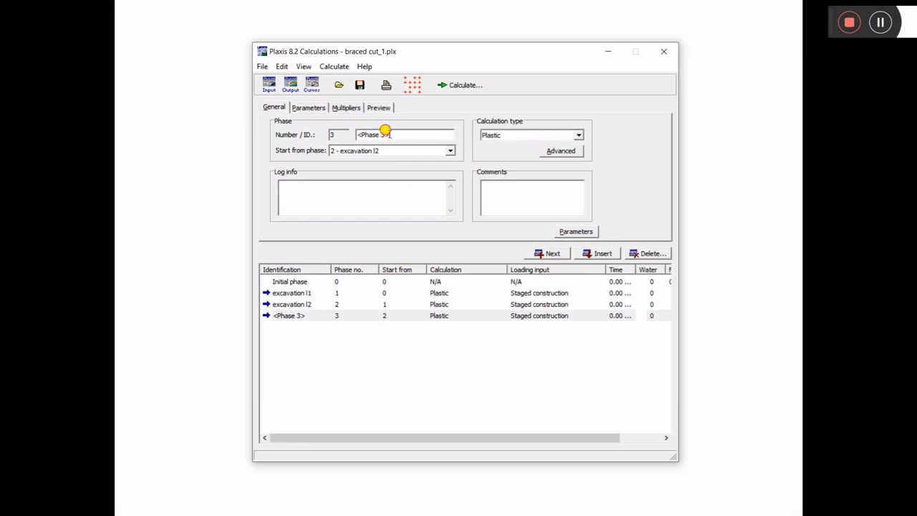
{"action": "type", "text": "excavation l3"}
{"action": "left_click", "coordinate": [553, 254]}
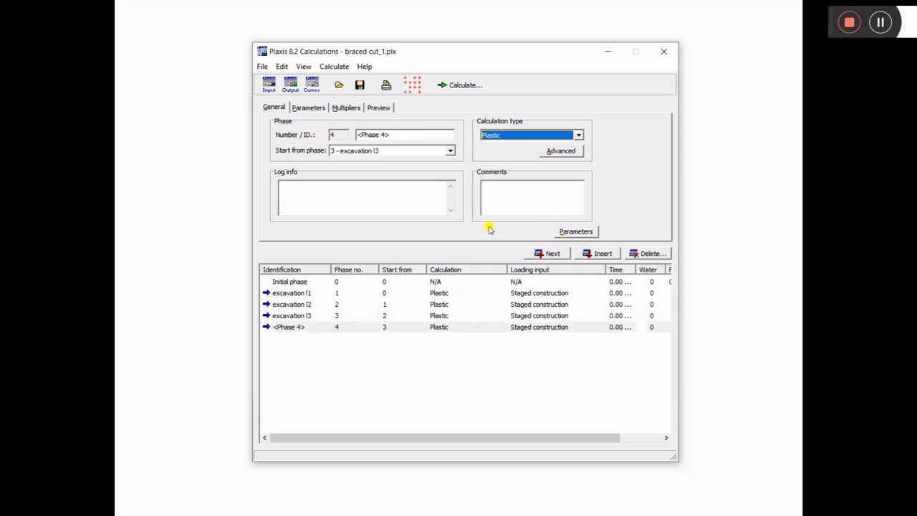
{"action": "type", "text": "excavationl4"}
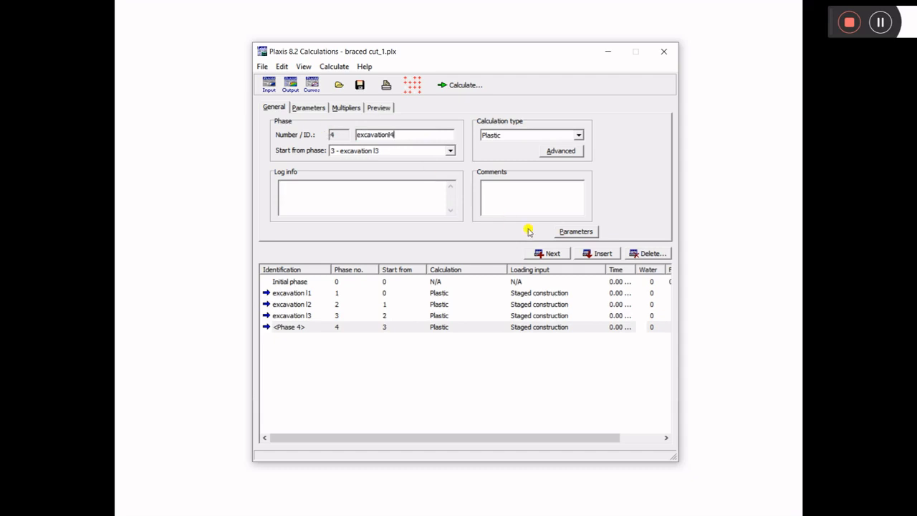
{"action": "left_click", "coordinate": [544, 254]}
{"action": "left_click", "coordinate": [349, 133]}
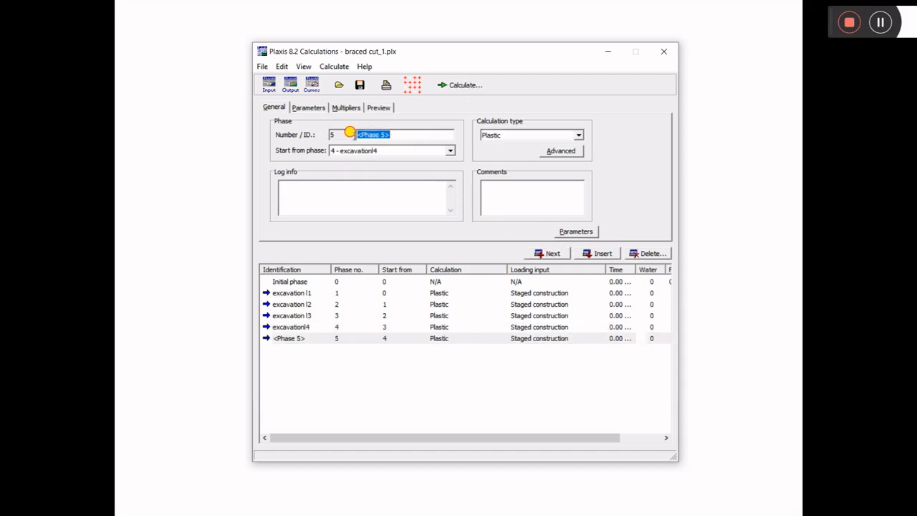
{"action": "key", "text": "BackSpace"}
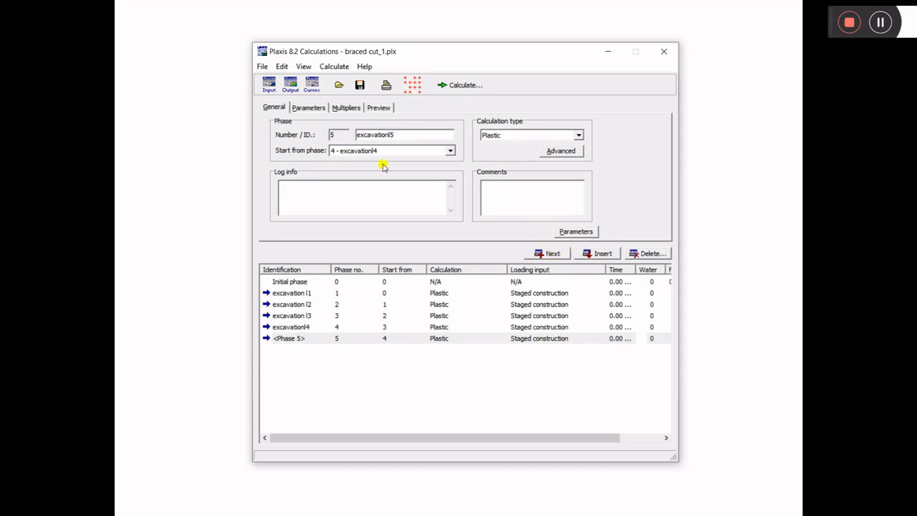
- Define the staged construction of phase excavation l1 by deactivating the soil between the two walls down to y = -4 m
{"action": "left_click", "coordinate": [301, 304]}
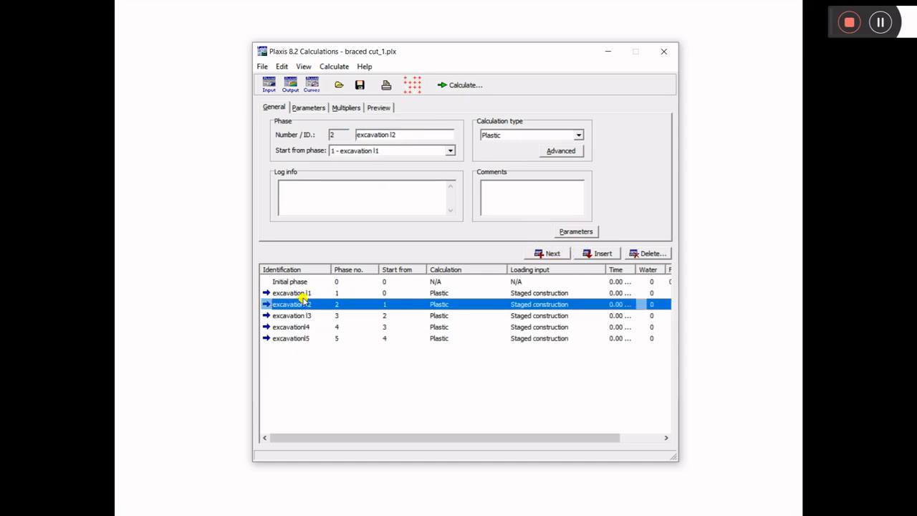
{"action": "left_click", "coordinate": [319, 293]}
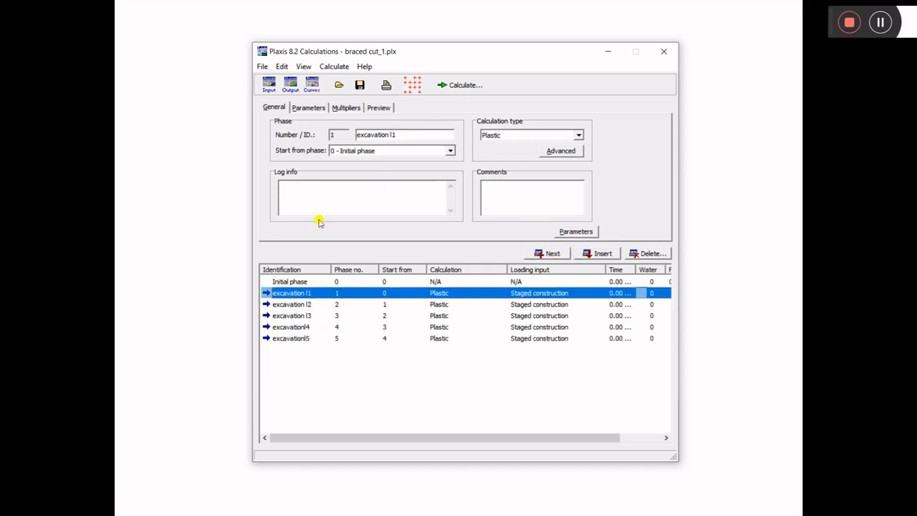
{"action": "left_click", "coordinate": [306, 108]}
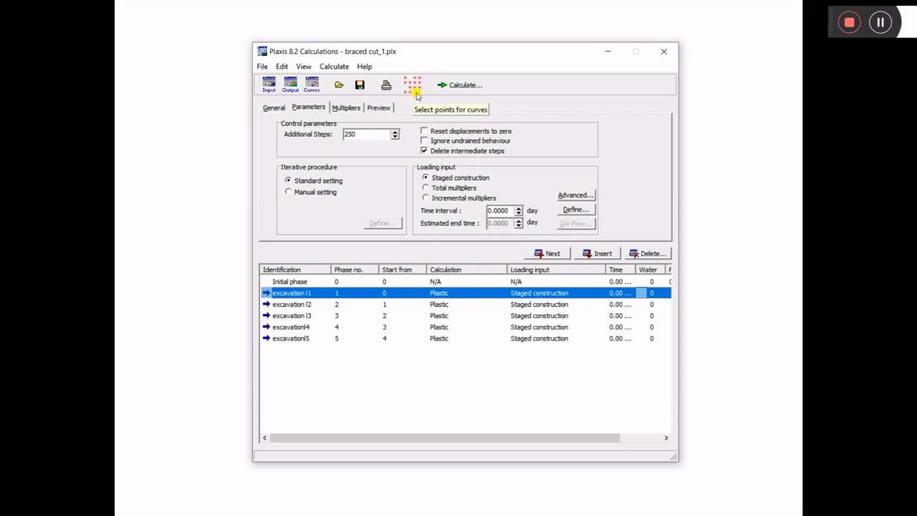
{"action": "left_click", "coordinate": [576, 210]}
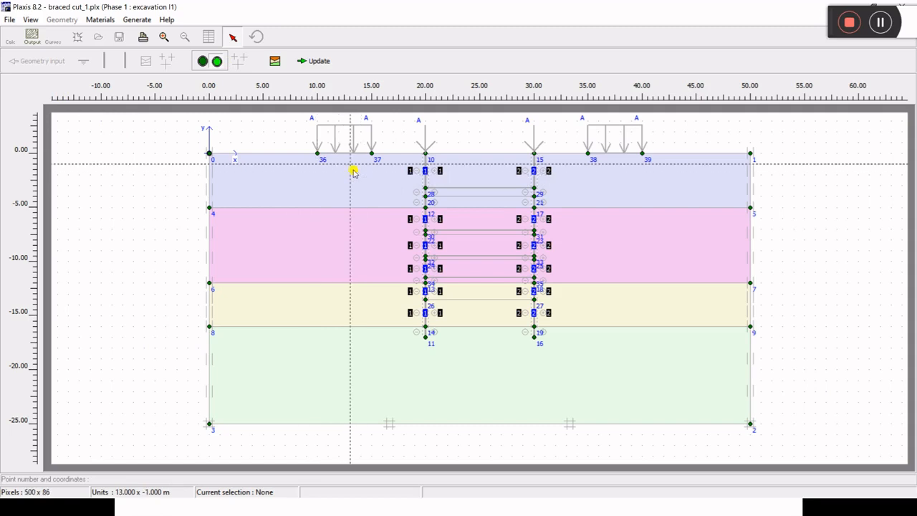
{"action": "left_click", "coordinate": [477, 180]}
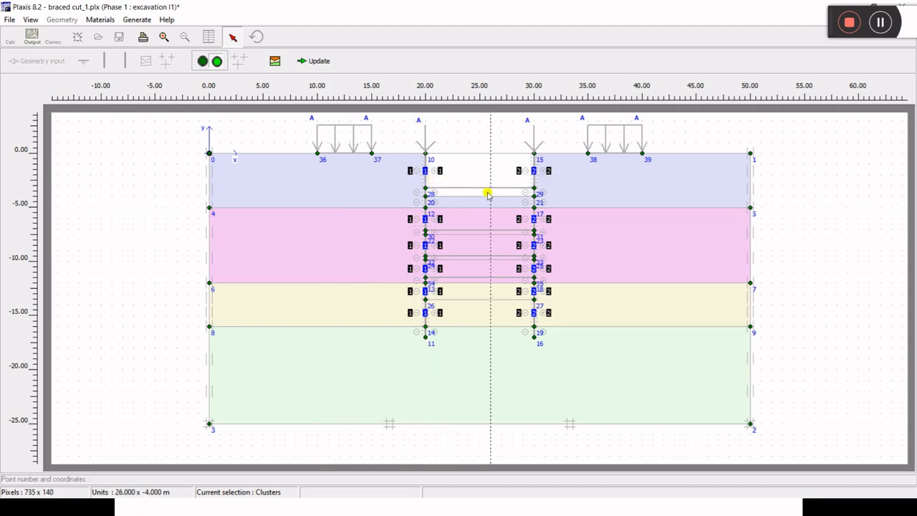
{"action": "left_click", "coordinate": [474, 180]}
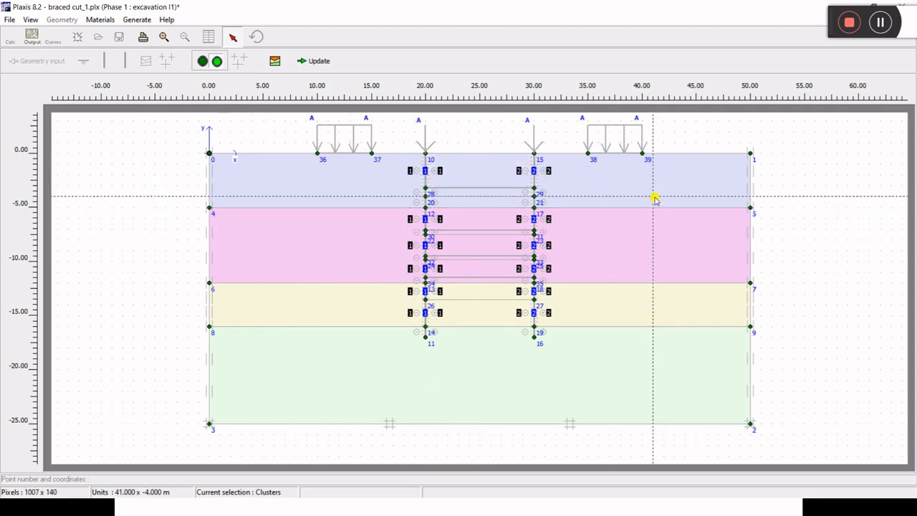
{"action": "left_click", "coordinate": [469, 180]}
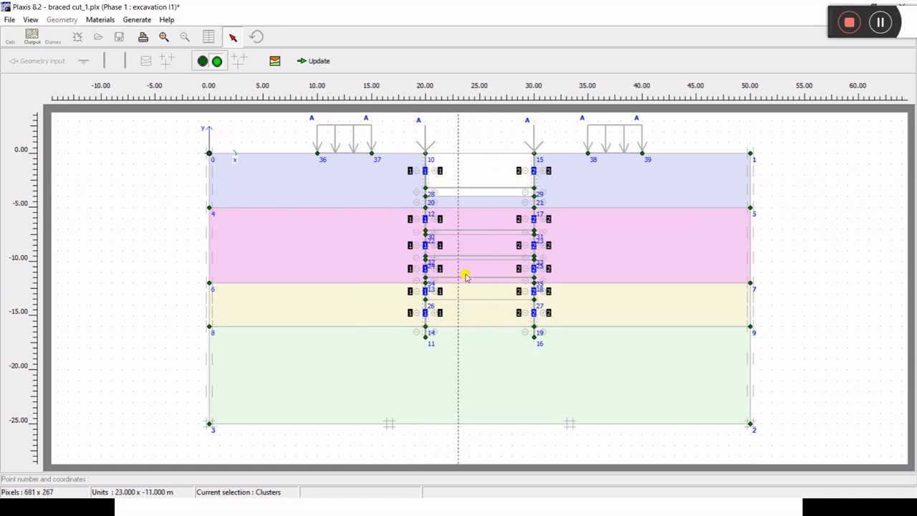
- Activate both vertical walls and the uppermost node-to-node strut between them
{"action": "left_click", "coordinate": [424, 185]}
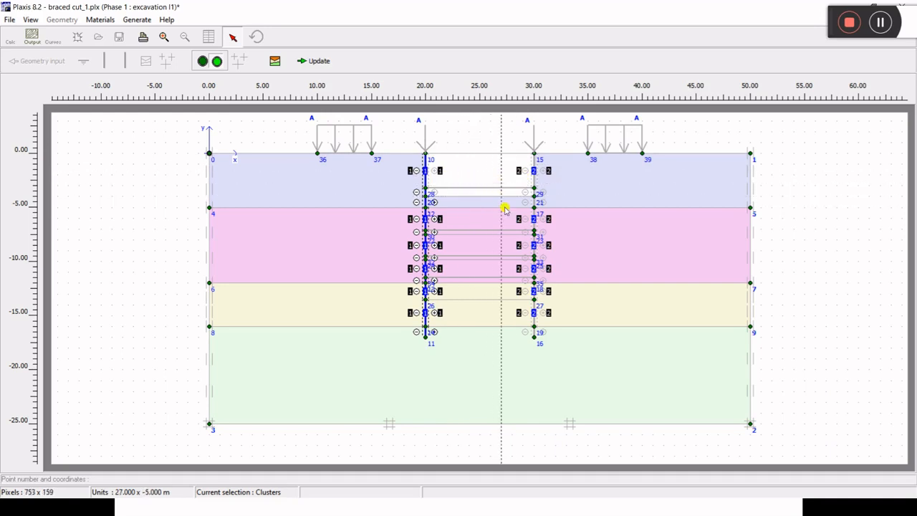
{"action": "left_click", "coordinate": [534, 182]}
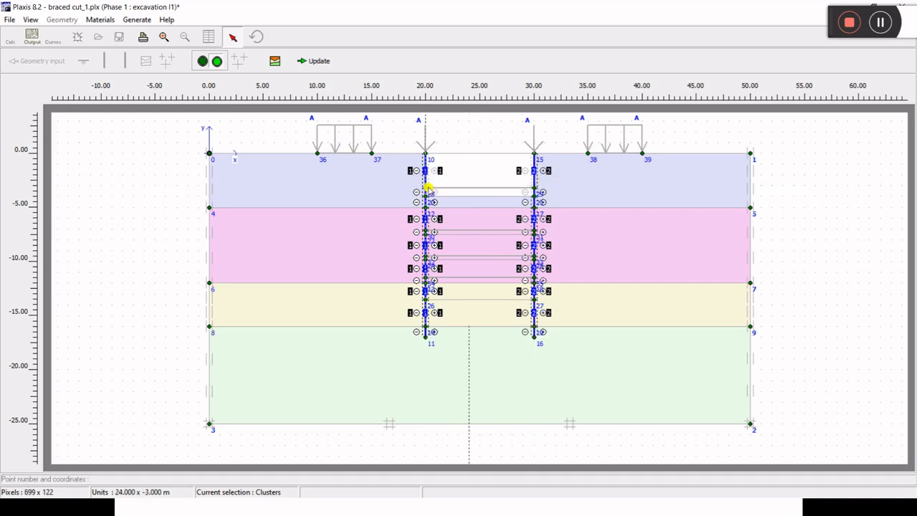
{"action": "left_click", "coordinate": [471, 187]}
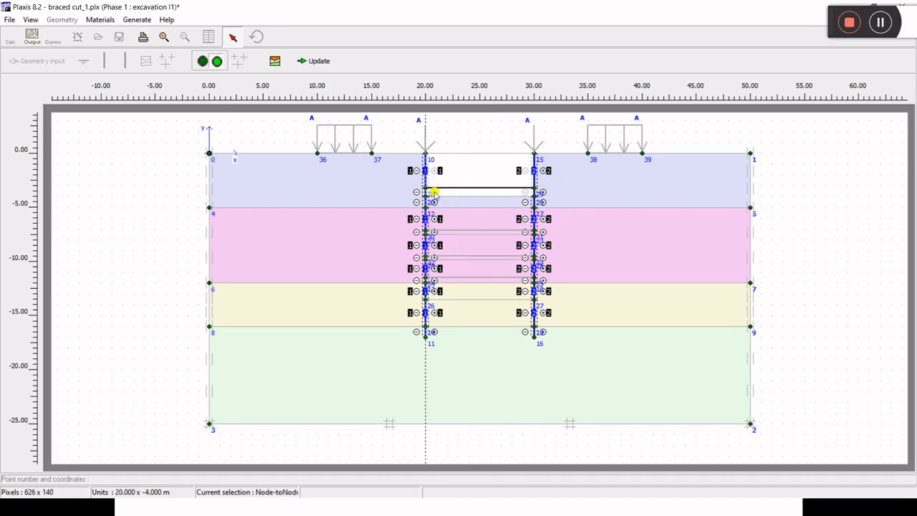
- Activate the distributed load between points 36 and 37 and set it to 10 kN/m² downward at both points
{"action": "left_click", "coordinate": [354, 153]}
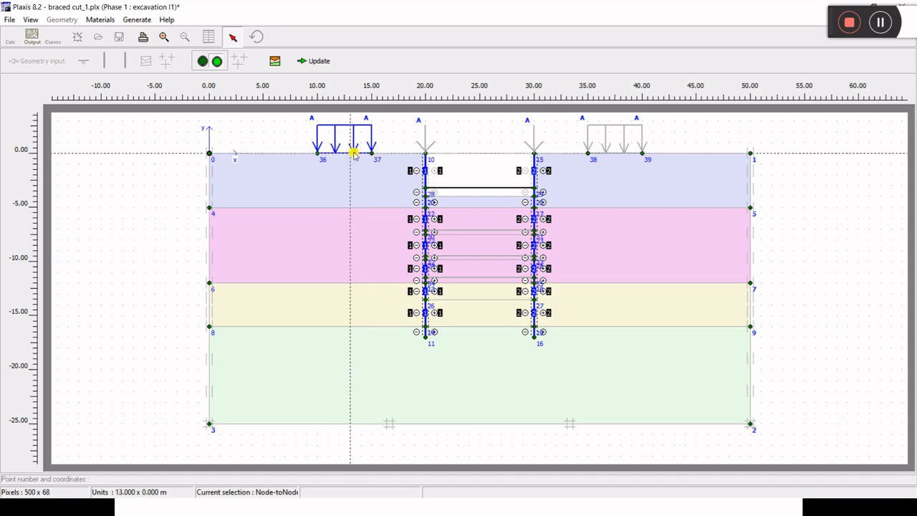
{"action": "double_click", "coordinate": [354, 154]}
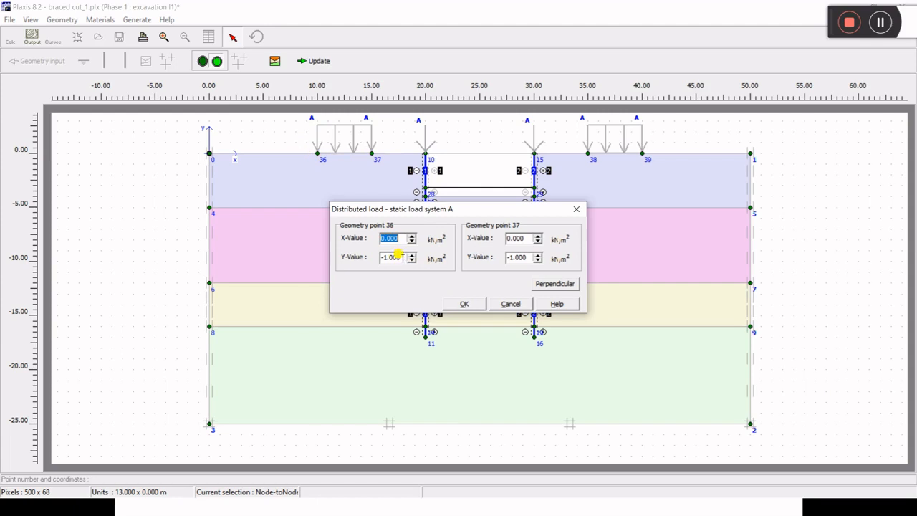
{"action": "left_click_drag", "start_coordinate": [399, 257], "coordinate": [379, 255]}
{"action": "type", "text": "10"}
{"action": "left_click_drag", "start_coordinate": [531, 257], "coordinate": [511, 255]}
{"action": "left_click_drag", "start_coordinate": [519, 252], "coordinate": [508, 255]}
{"action": "left_click", "coordinate": [467, 306]}
{"action": "left_click", "coordinate": [336, 149]}
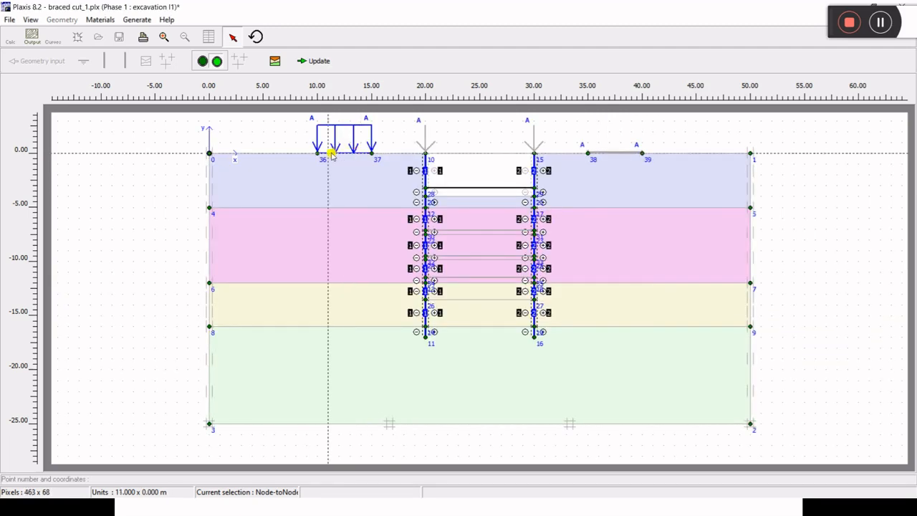
- Activate the distributed load between points 38 and 39 and set new Y-values at both points
{"action": "double_click", "coordinate": [610, 153]}
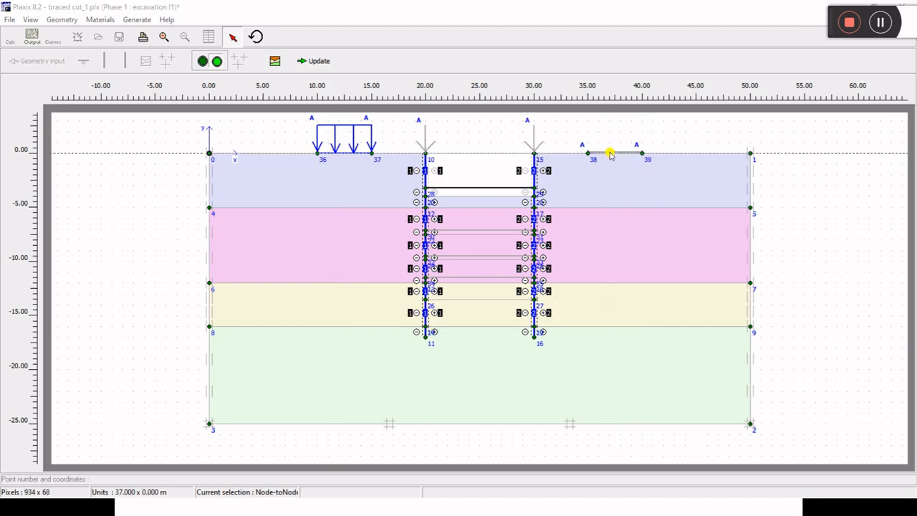
{"action": "left_click", "coordinate": [393, 256]}
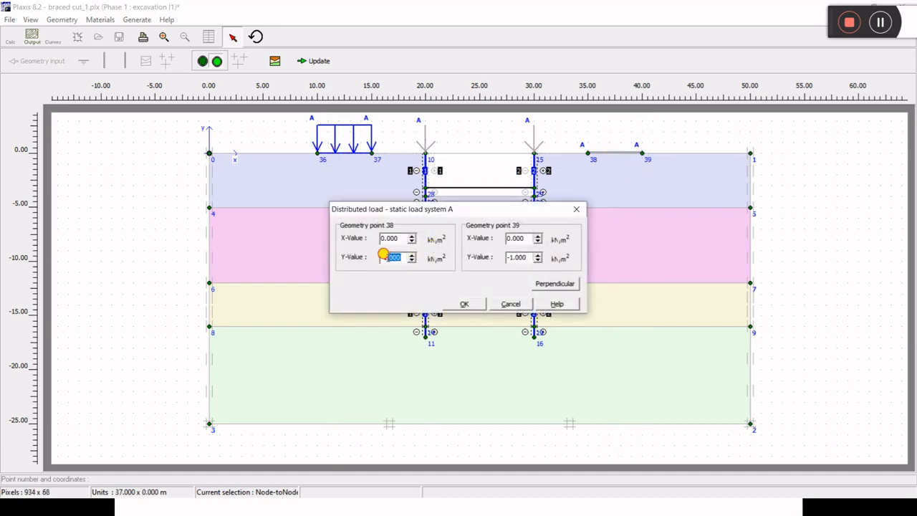
{"action": "key", "text": "BackSpace"}
{"action": "left_click", "coordinate": [506, 255]}
{"action": "key", "text": "BackSpace"}
{"action": "left_click", "coordinate": [466, 304]}
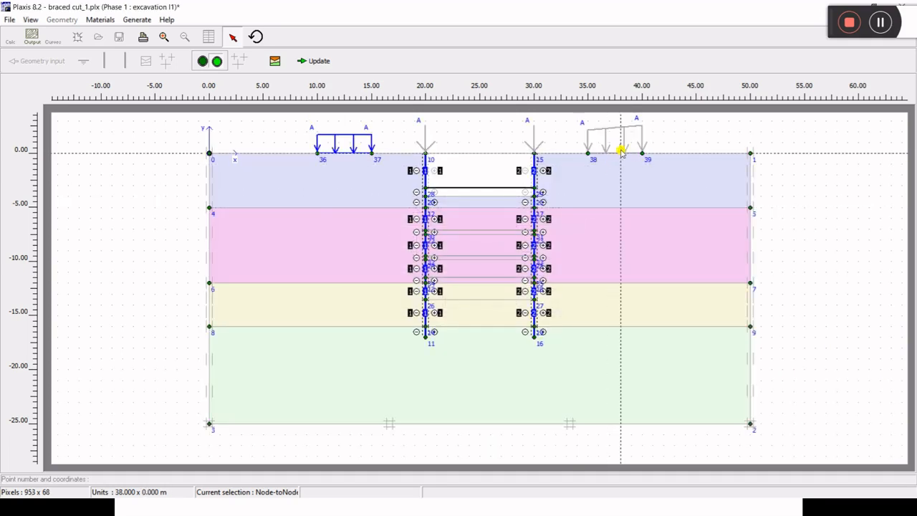
- Activate the point loads at wall-top points 10 and 15, setting the Y-value at point 10 to -5 kN/m and replacing the one at point 15
{"action": "double_click", "coordinate": [425, 152]}
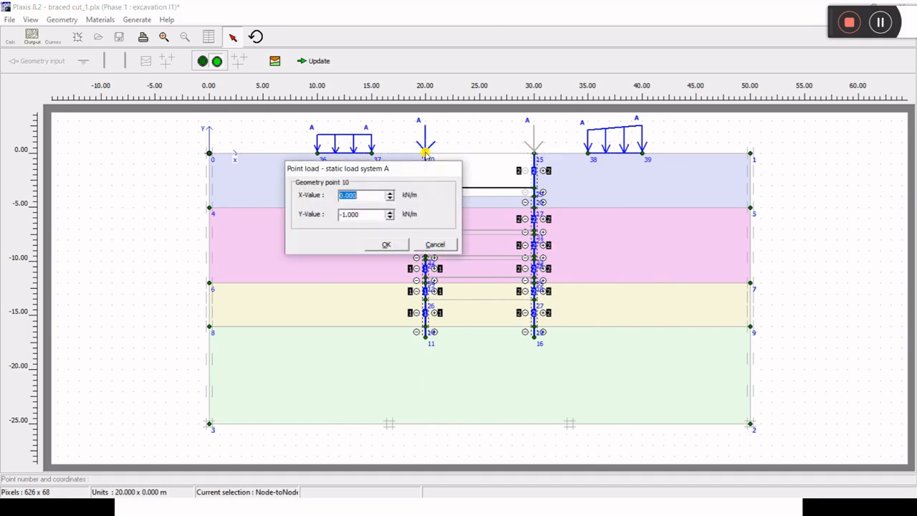
{"action": "left_click_drag", "start_coordinate": [364, 213], "coordinate": [338, 212]}
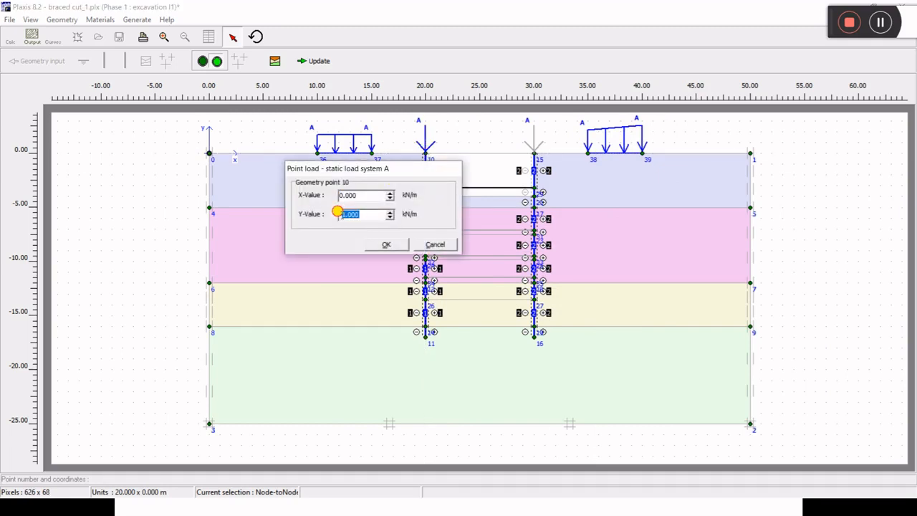
{"action": "type", "text": "-5"}
{"action": "left_click", "coordinate": [384, 245]}
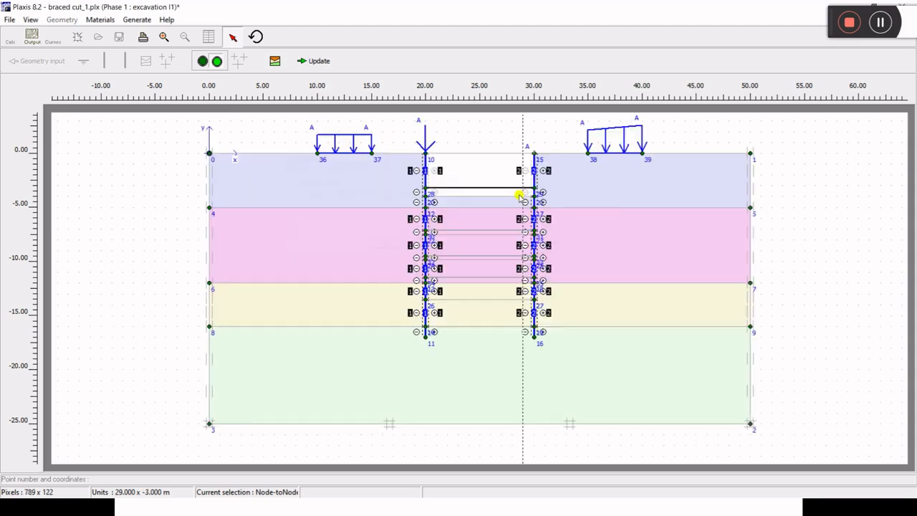
{"action": "double_click", "coordinate": [534, 152]}
{"action": "left_click_drag", "start_coordinate": [357, 215], "coordinate": [337, 211]}
{"action": "key", "text": "BackSpace"}
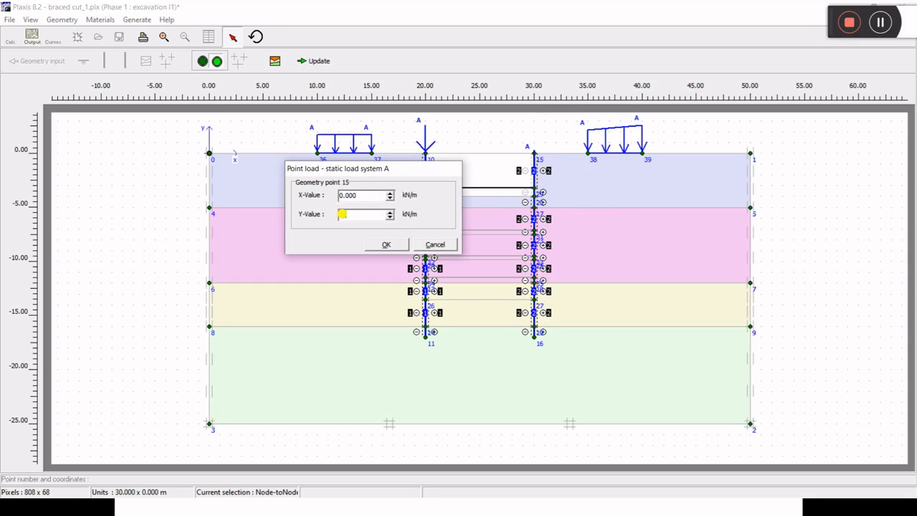
{"action": "left_click", "coordinate": [388, 244]}
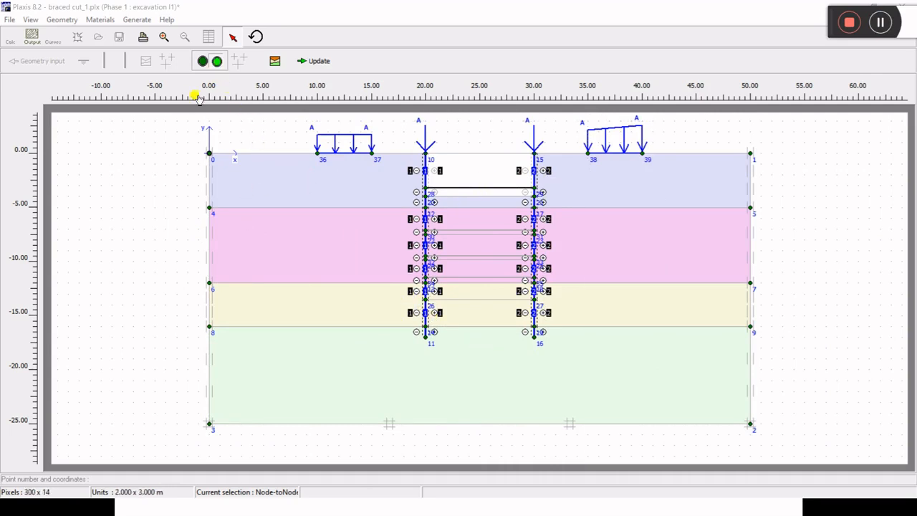
- Draw the excavation l1 phreatic level in the water conditions through (0, -1), (20, -4), (30, -4) and (50, -1)
{"action": "left_click", "coordinate": [204, 61]}
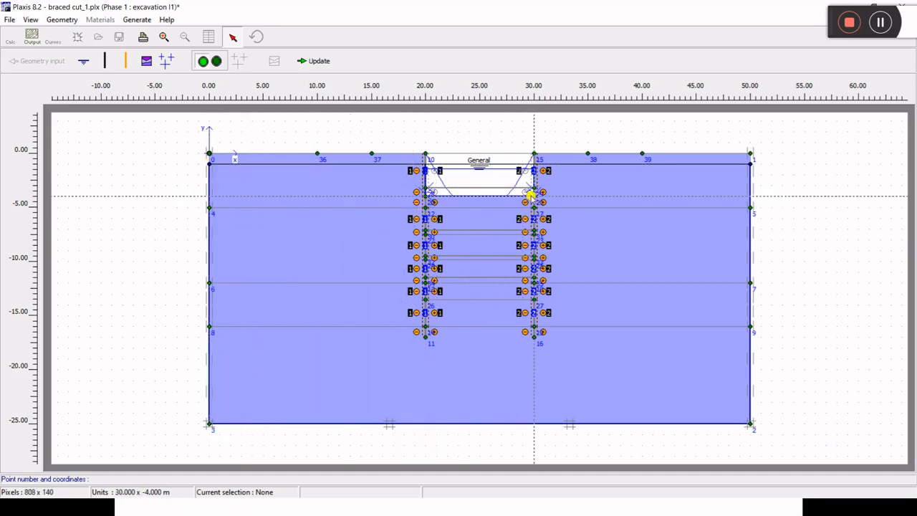
{"action": "left_click", "coordinate": [84, 60]}
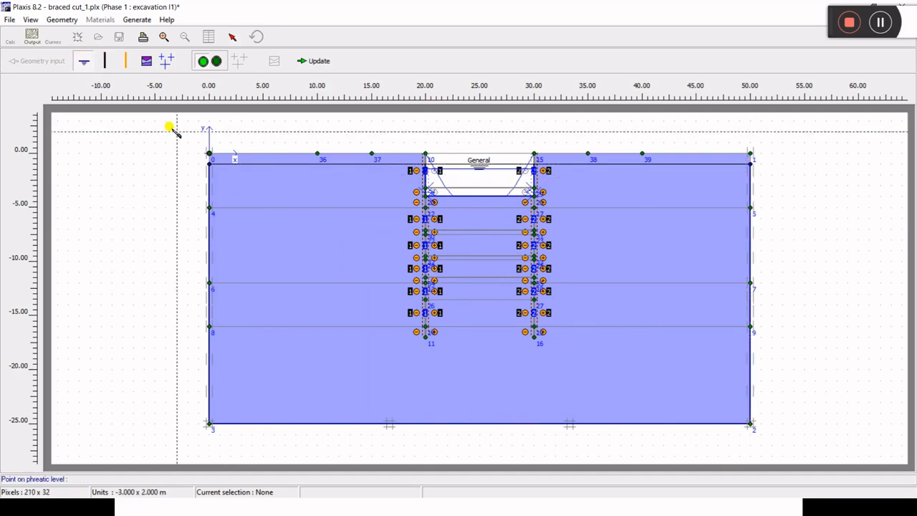
{"action": "left_click", "coordinate": [208, 164]}
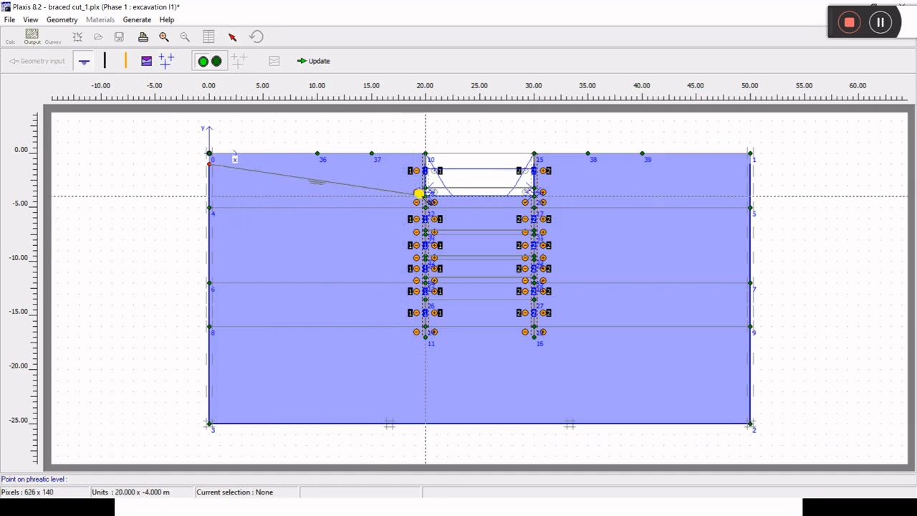
{"action": "left_click", "coordinate": [425, 195]}
{"action": "left_click", "coordinate": [543, 196]}
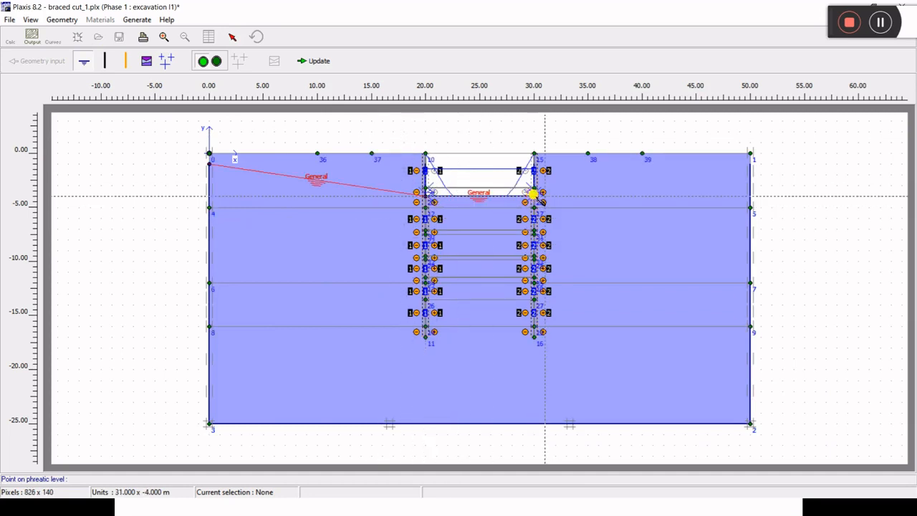
{"action": "left_click", "coordinate": [749, 164]}
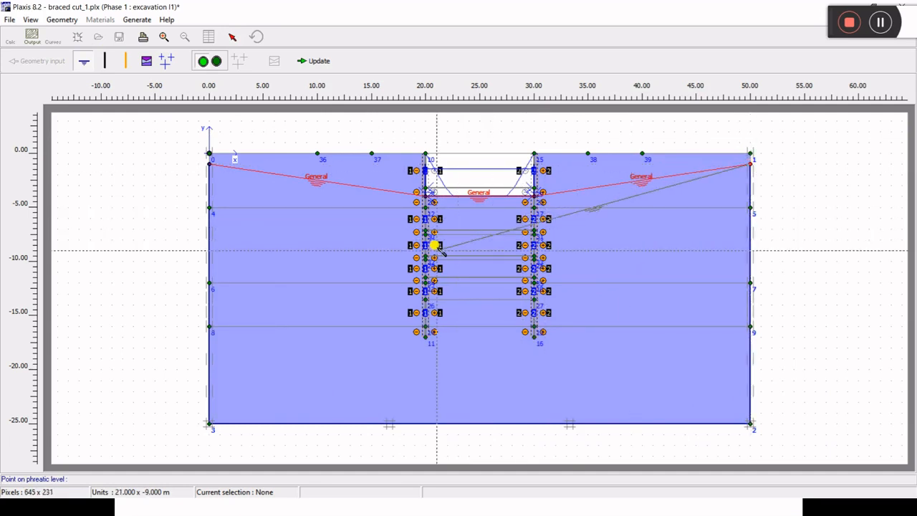
{"action": "right_click", "coordinate": [587, 236]}
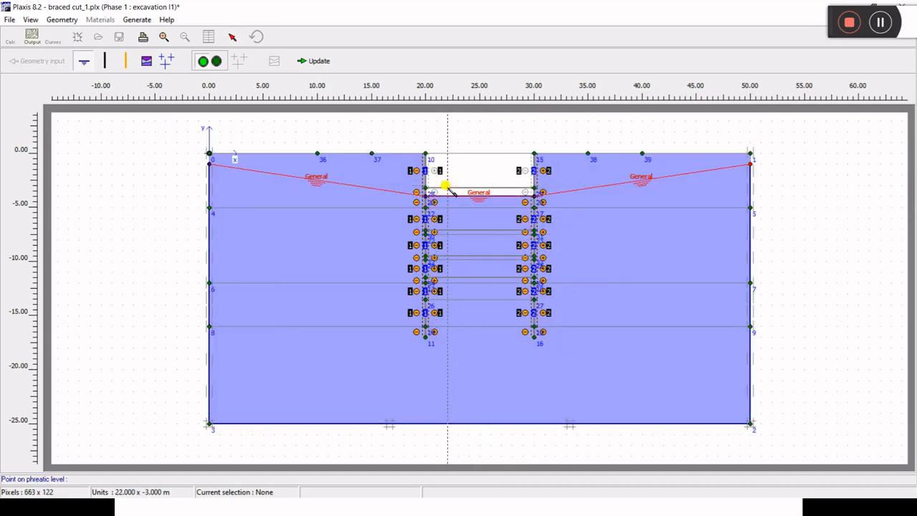
- Generate the water pressures of excavation l1 from the phreatic level, accept the pore pressures and return to the phase list
{"action": "left_click", "coordinate": [167, 63]}
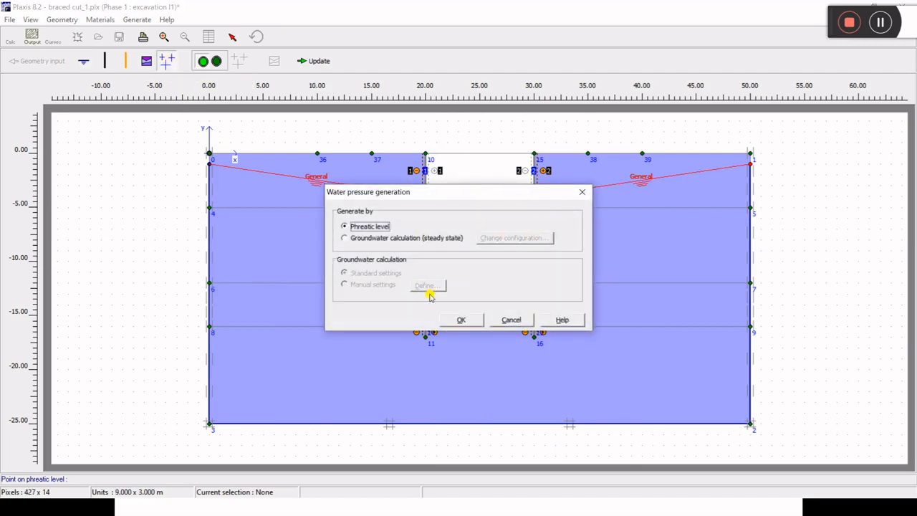
{"action": "left_click", "coordinate": [464, 320]}
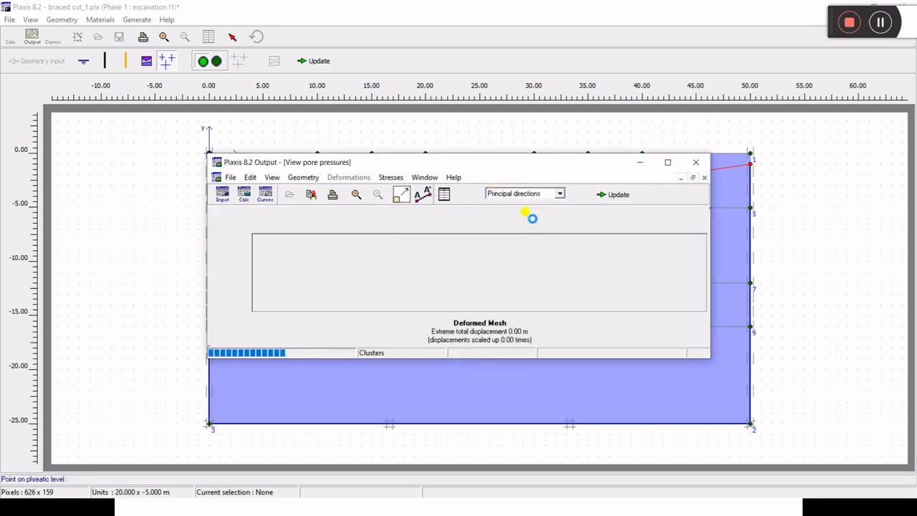
{"action": "left_click", "coordinate": [614, 194]}
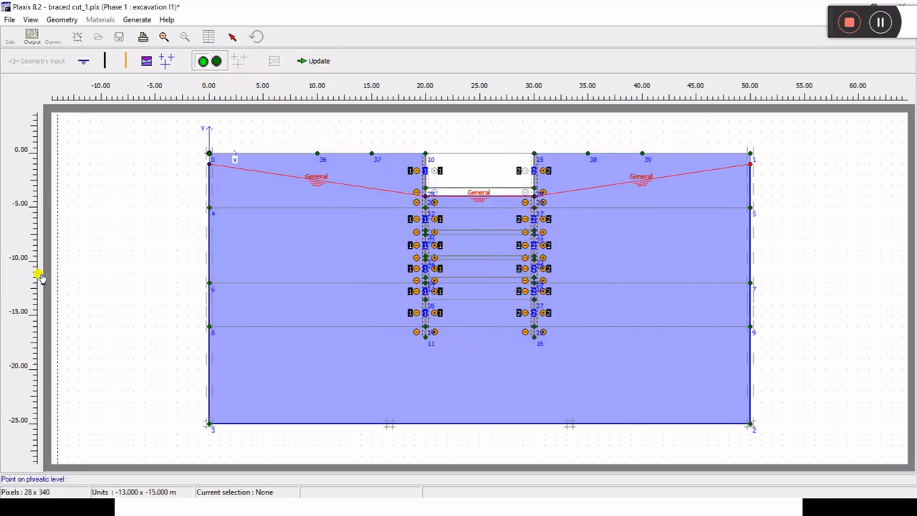
{"action": "left_click", "coordinate": [218, 62]}
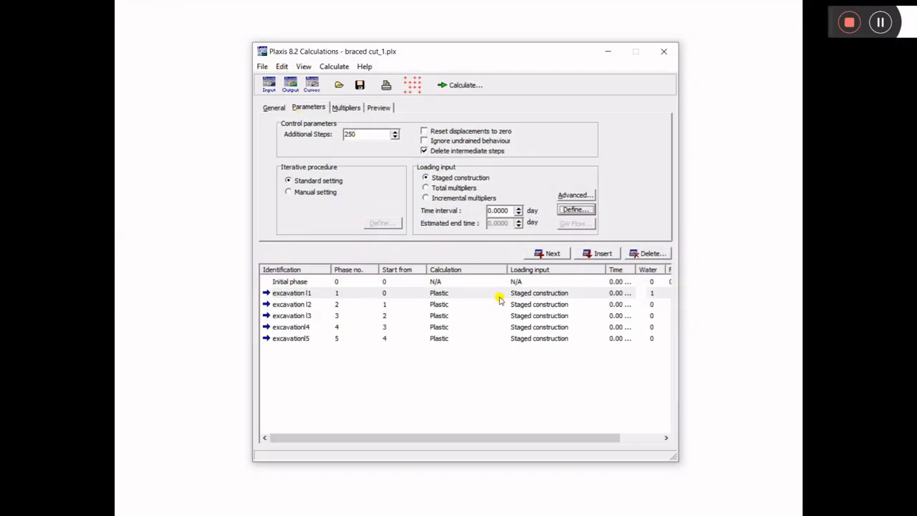
- Define phase excavation l2 by deactivating the soil between the walls down to y = -7.5 m and activating the second strut from the top
{"action": "left_click", "coordinate": [341, 306]}
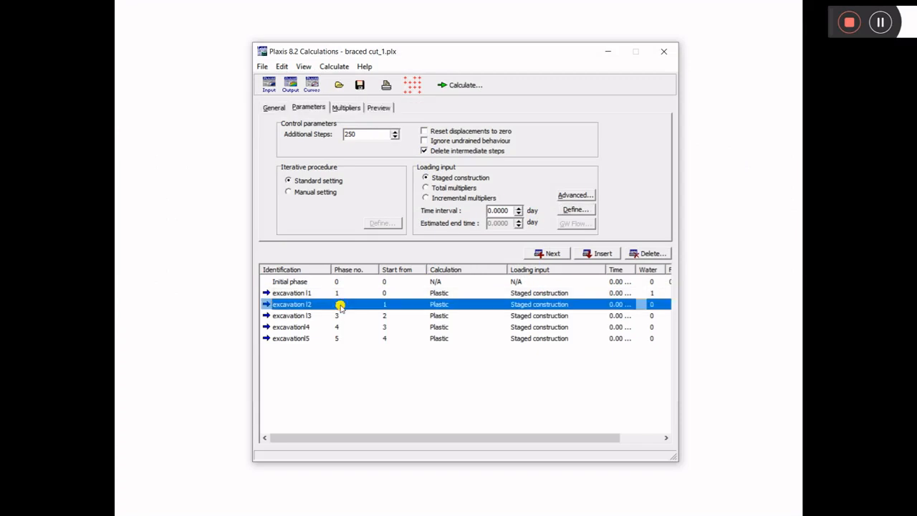
{"action": "left_click", "coordinate": [576, 210]}
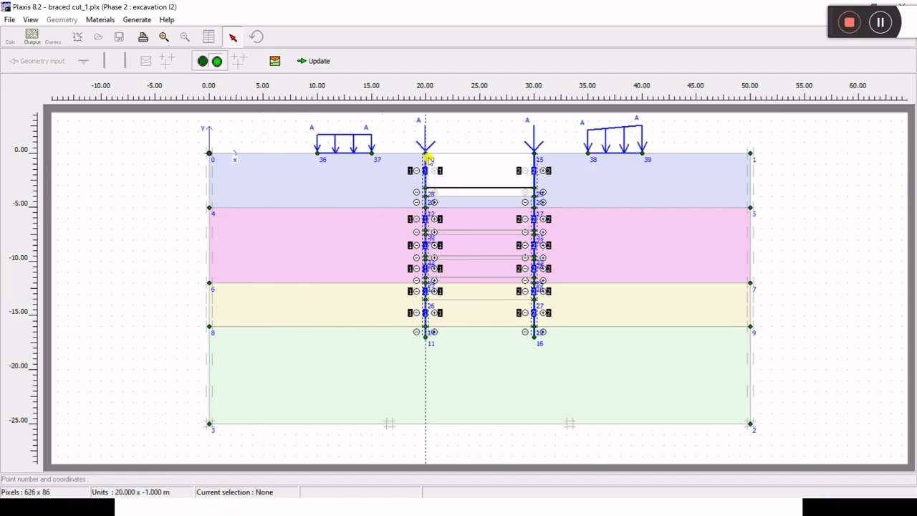
{"action": "left_click", "coordinate": [472, 219]}
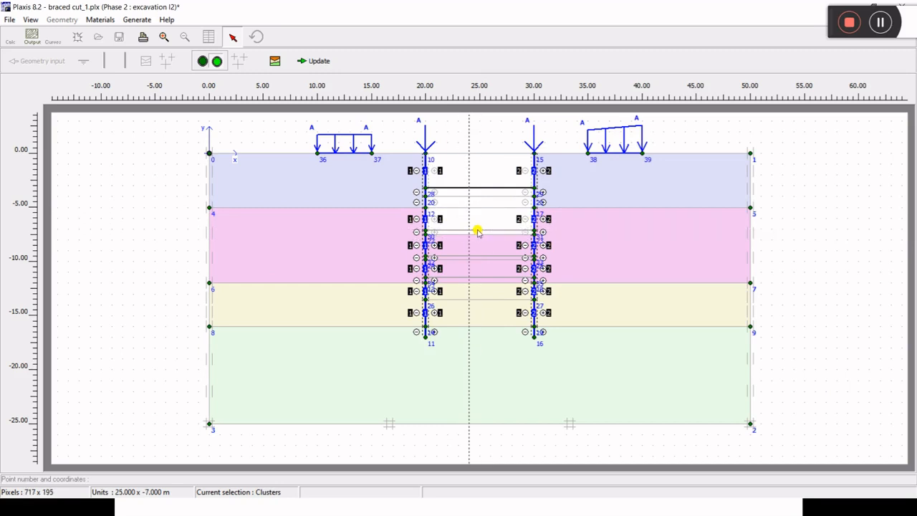
{"action": "left_click", "coordinate": [472, 229]}
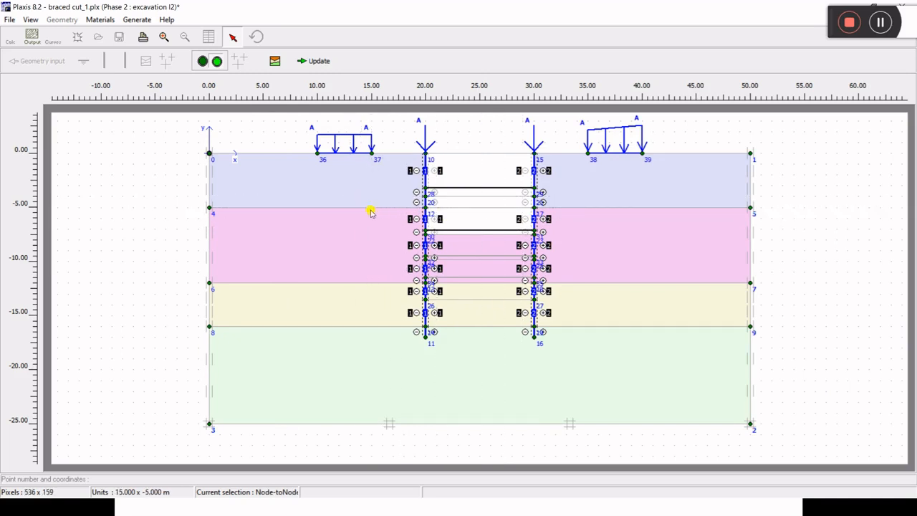
- Start a new phreatic level for excavation l2 in the water conditions at (0, -1)
{"action": "left_click", "coordinate": [202, 61]}
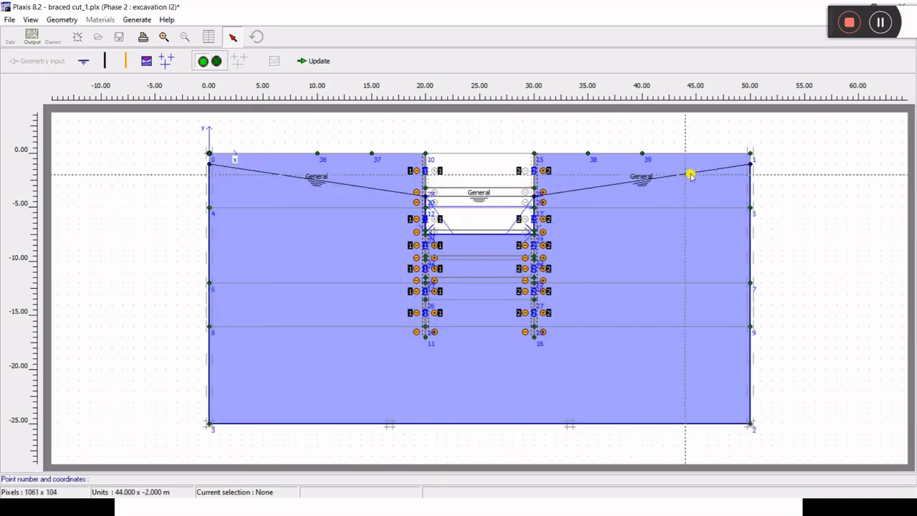
{"action": "left_click", "coordinate": [93, 62]}
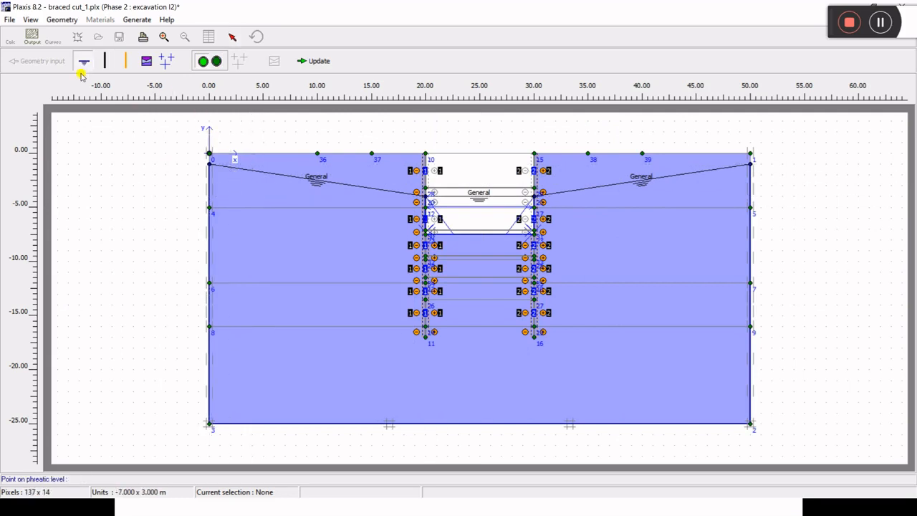
{"action": "left_click", "coordinate": [208, 163]}
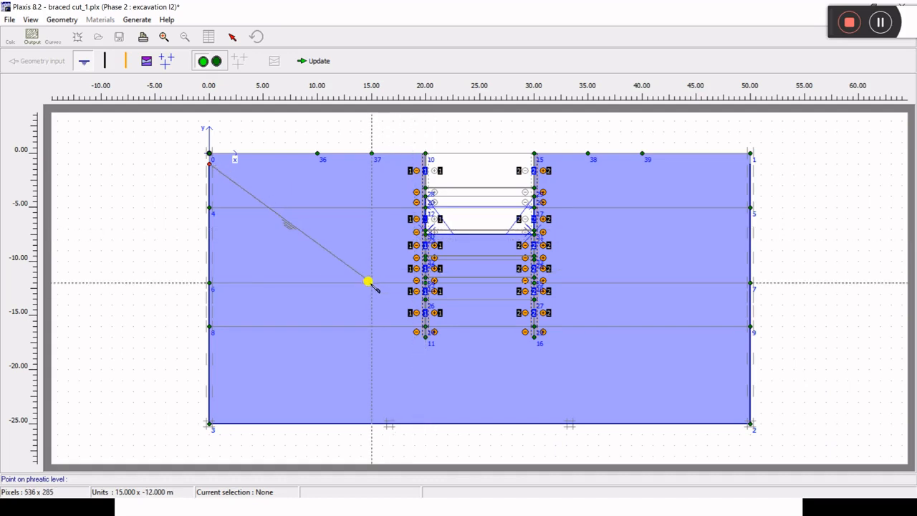
- Switch to the PowerPoint Problem Definition slide, check the Stage-II excavation depth and return to Plaxis Input
{"action": "key", "text": "super"}
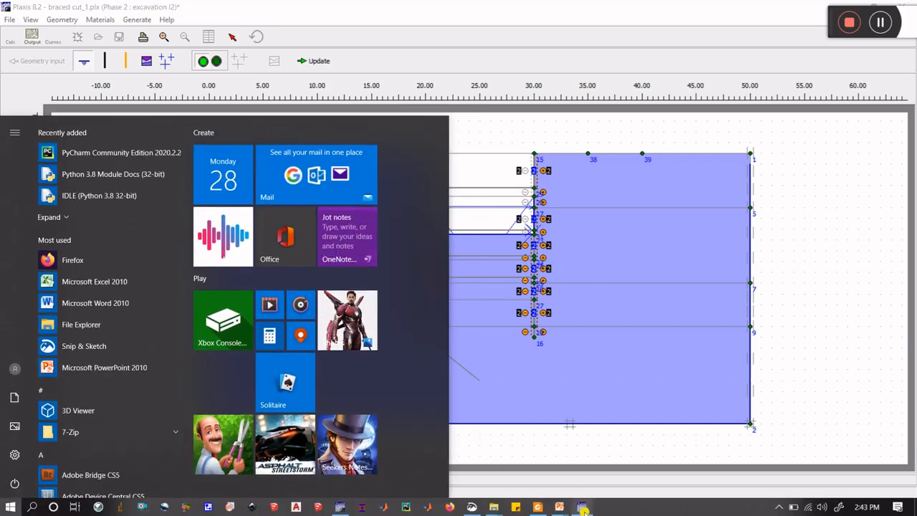
{"action": "mouse_move", "coordinate": [559, 507]}
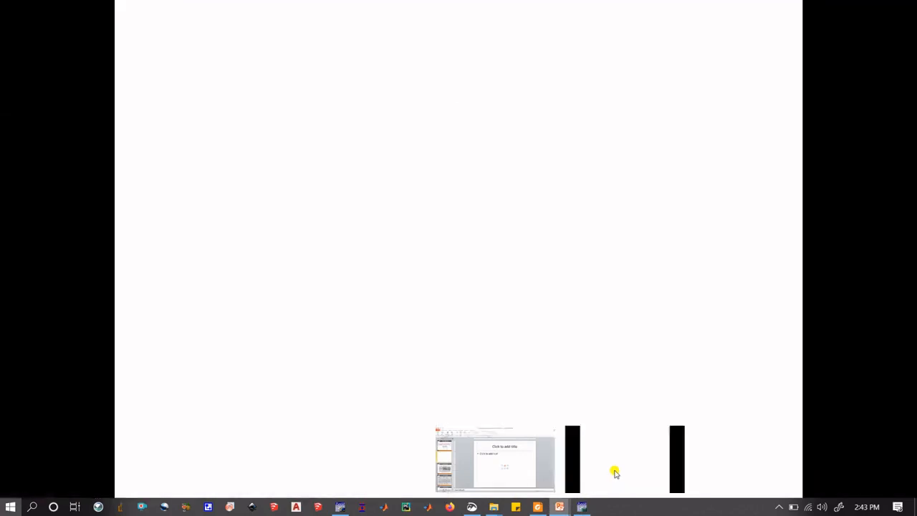
{"action": "left_click", "coordinate": [614, 472]}
{"action": "scroll", "coordinate": [503, 333], "scroll_direction": "up", "scroll_amount": 1}
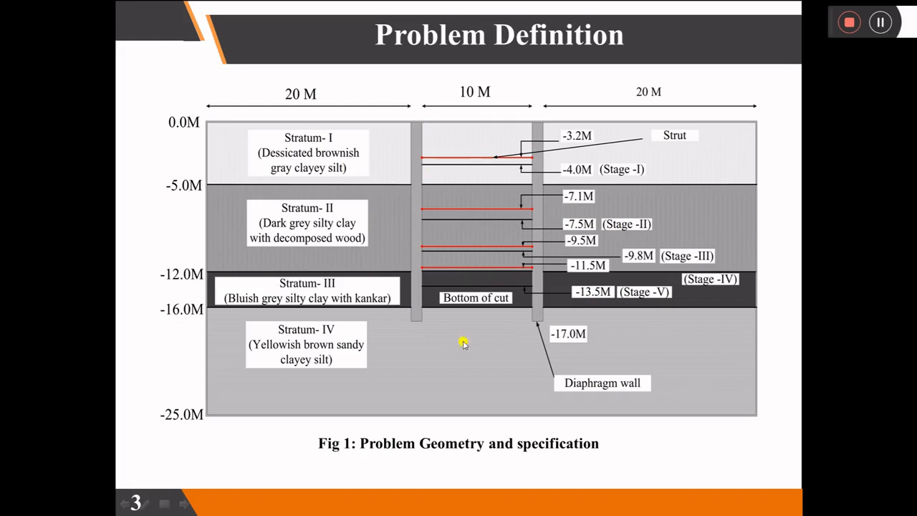
{"action": "key", "text": "super"}
{"action": "left_click", "coordinate": [349, 508]}
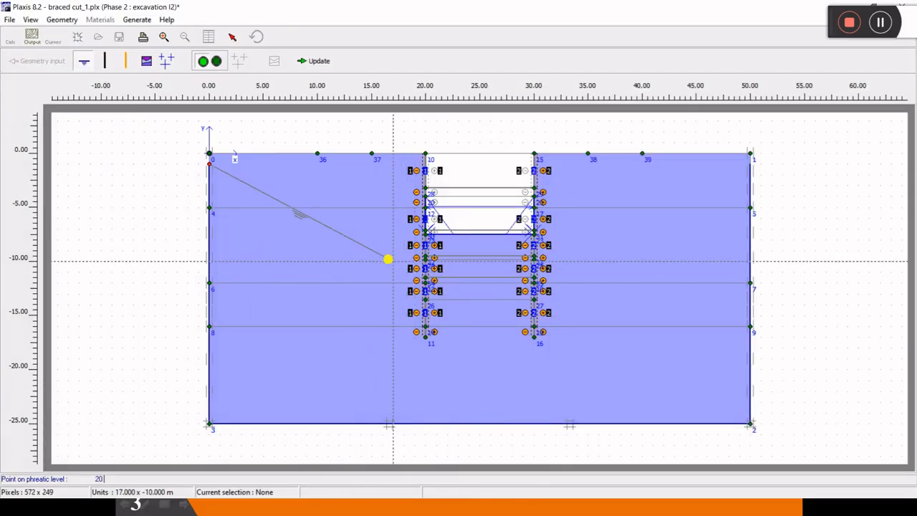
- Continue the phreatic level through (20, -7.5) and (30, -7.5) and finish it at (50, -1)
{"action": "key", "text": "Return"}
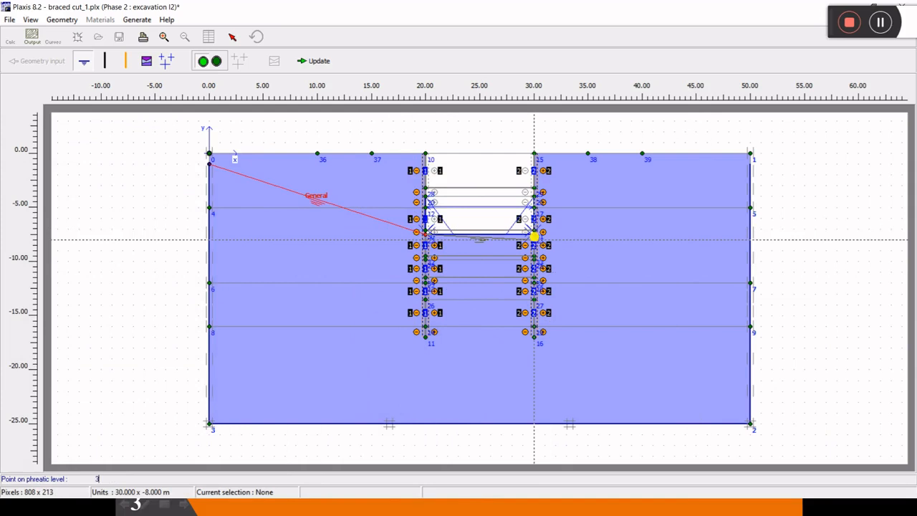
{"action": "type", "text": "30 -7.5"}
{"action": "key", "text": "Return"}
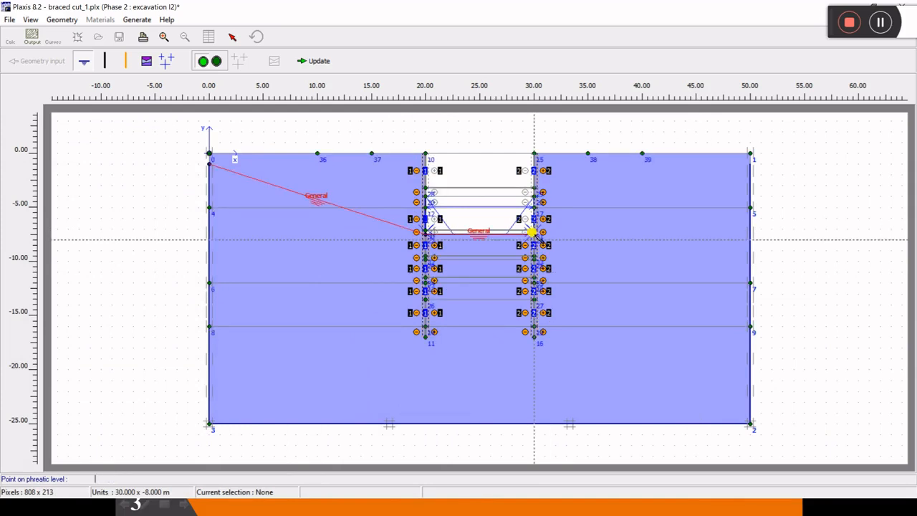
{"action": "left_click", "coordinate": [749, 162]}
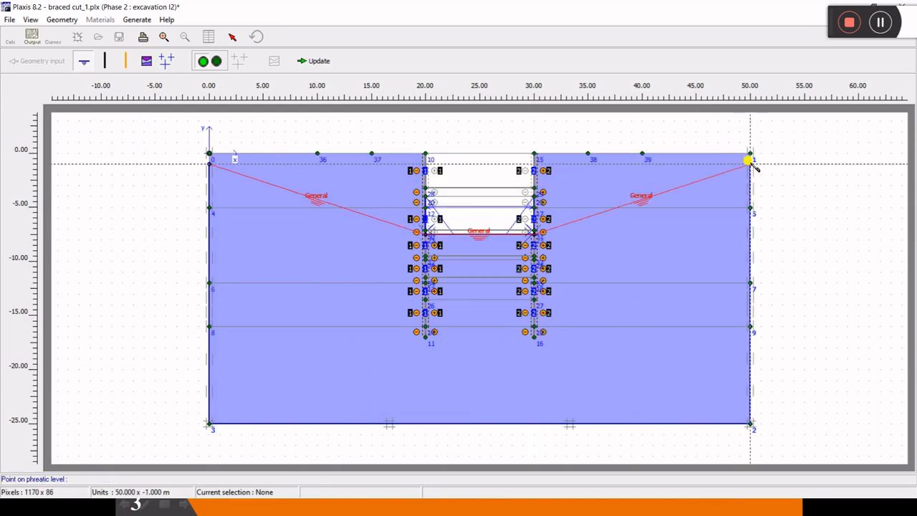
{"action": "right_click", "coordinate": [456, 237]}
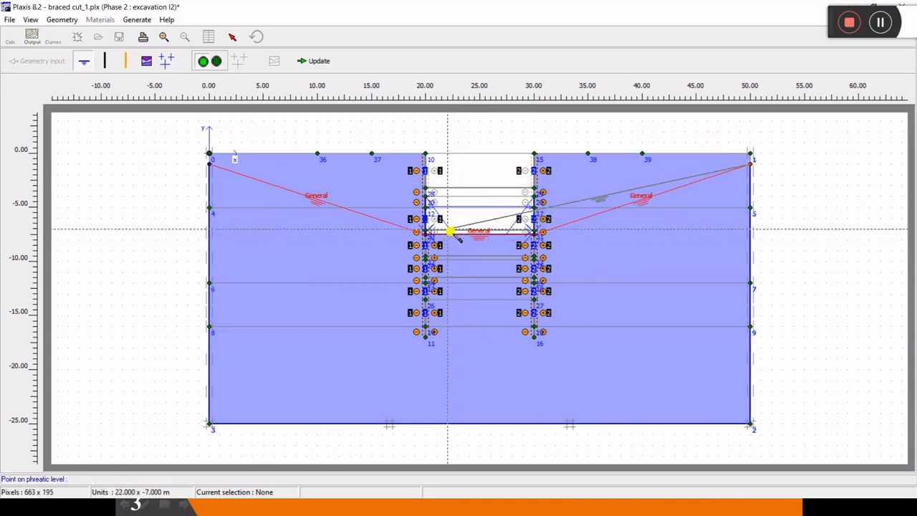
- Generate the water pressures of excavation l2 from the phreatic level, accept the pore pressures and return to the construction view
{"action": "left_click", "coordinate": [164, 61]}
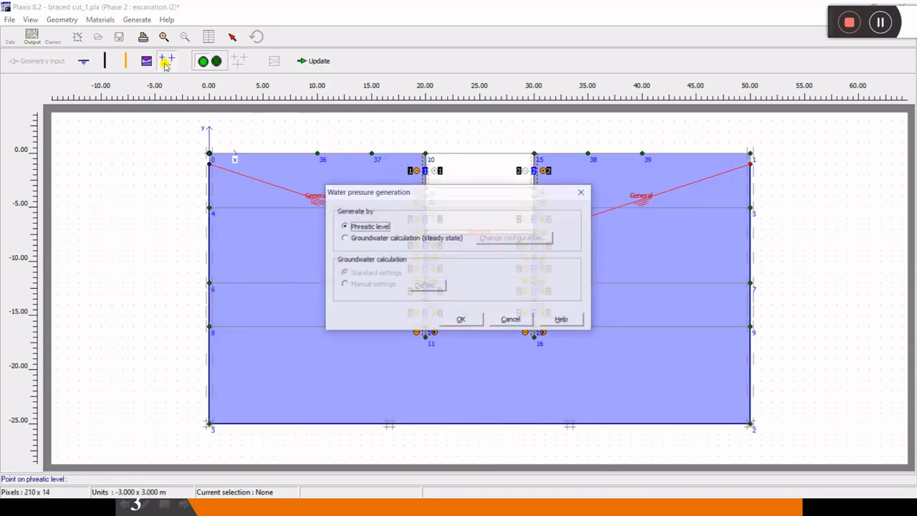
{"action": "left_click", "coordinate": [461, 319]}
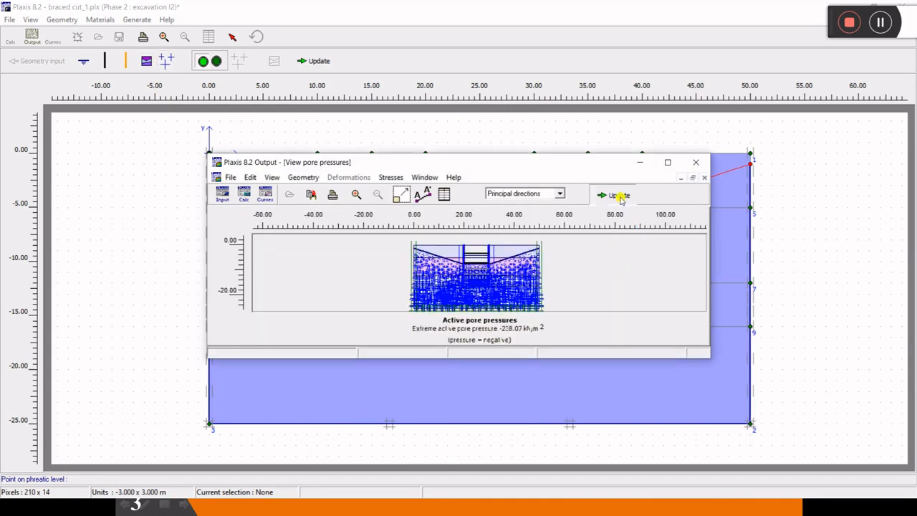
{"action": "left_click", "coordinate": [619, 195]}
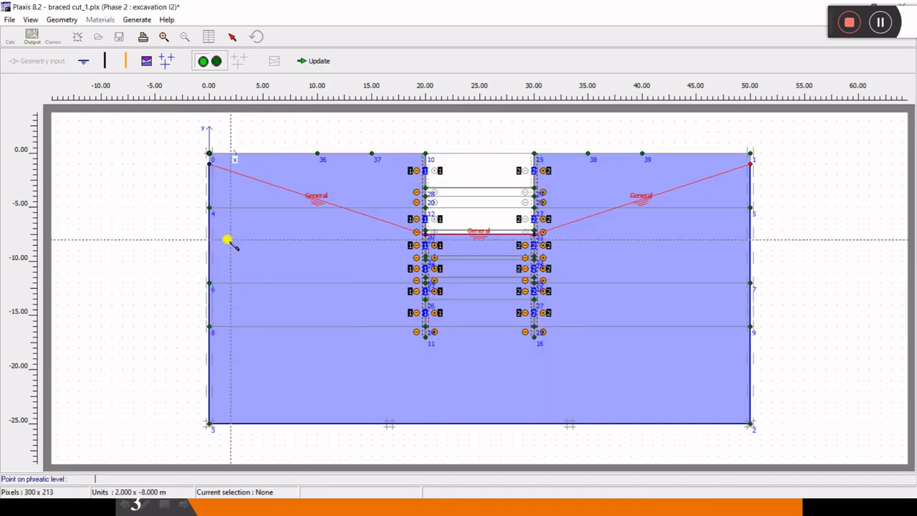
{"action": "left_click", "coordinate": [217, 61]}
- Switch away from Plaxis Input, past the PowerPoint slide, to the Plaxis Calculations window
{"action": "key", "text": "alt+Tab"}
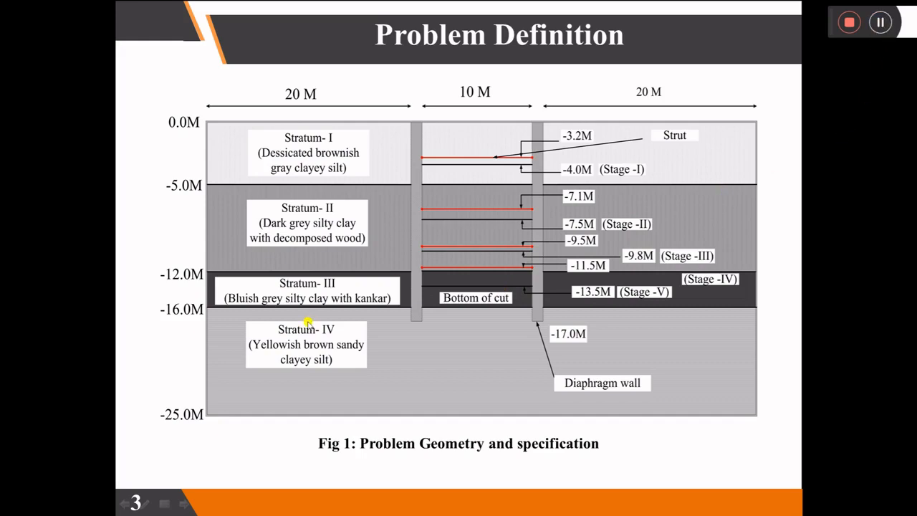
{"action": "key", "text": "super"}
{"action": "key", "text": "super"}
{"action": "key", "text": "super"}
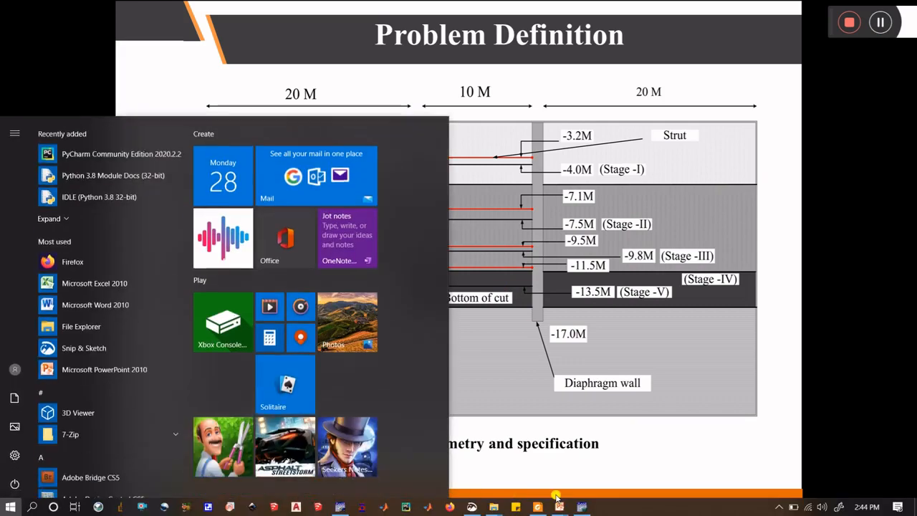
{"action": "left_click", "coordinate": [582, 507]}
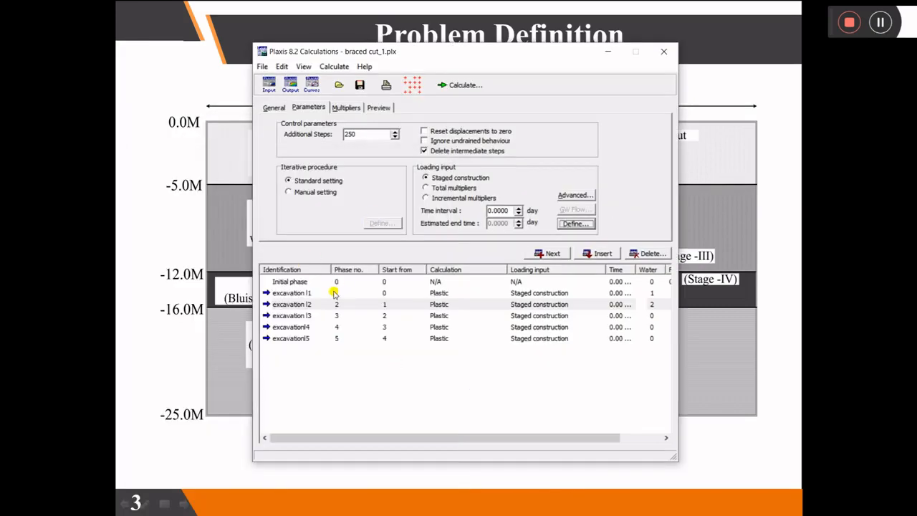
- Open the staged construction of excavation l3, deactivate the soil between the walls down to -9.8 m and activate the strut at -9.5 m
{"action": "left_click", "coordinate": [303, 317]}
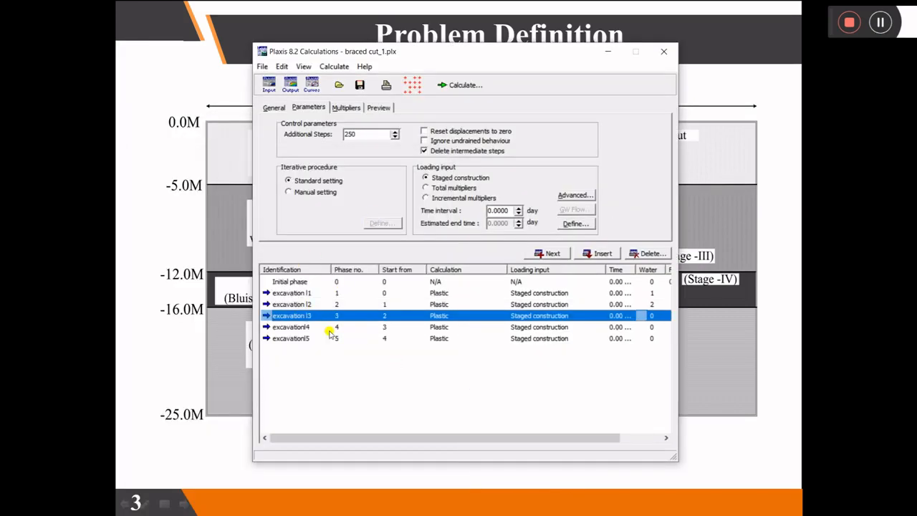
{"action": "left_click", "coordinate": [575, 223]}
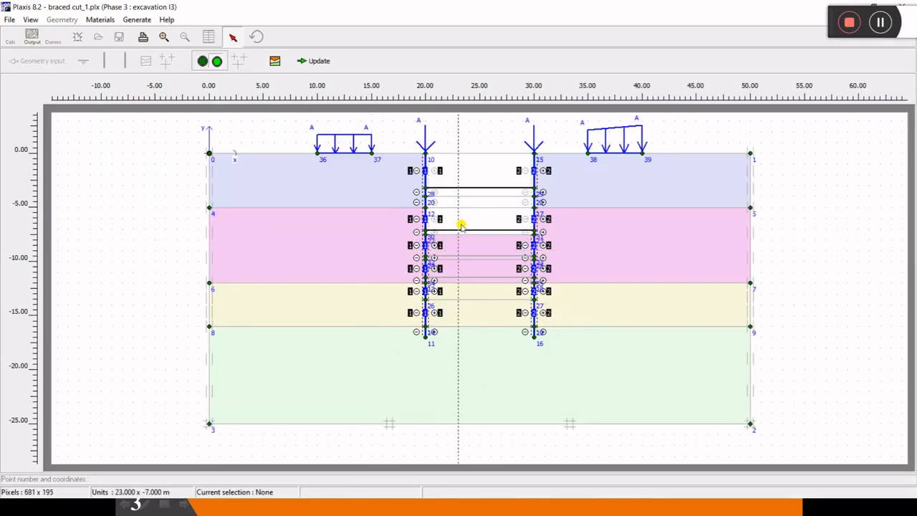
{"action": "left_click", "coordinate": [471, 244]}
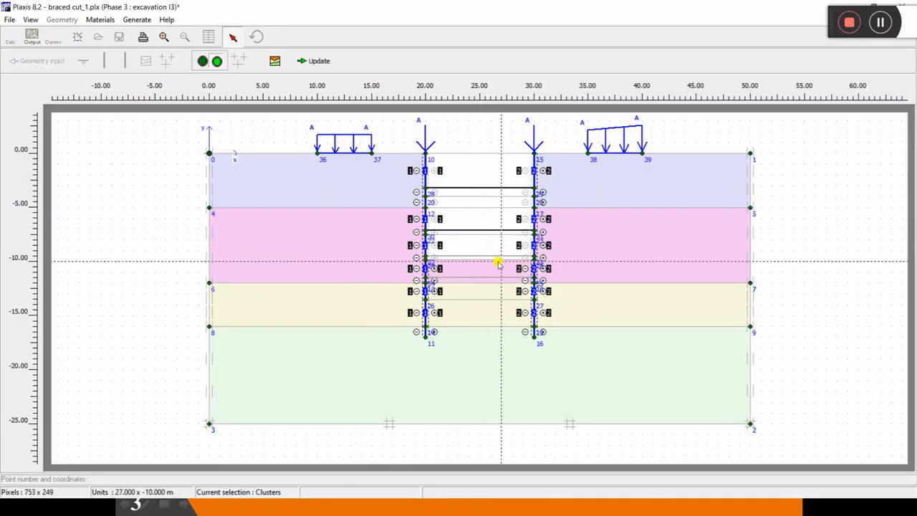
{"action": "left_click", "coordinate": [477, 256]}
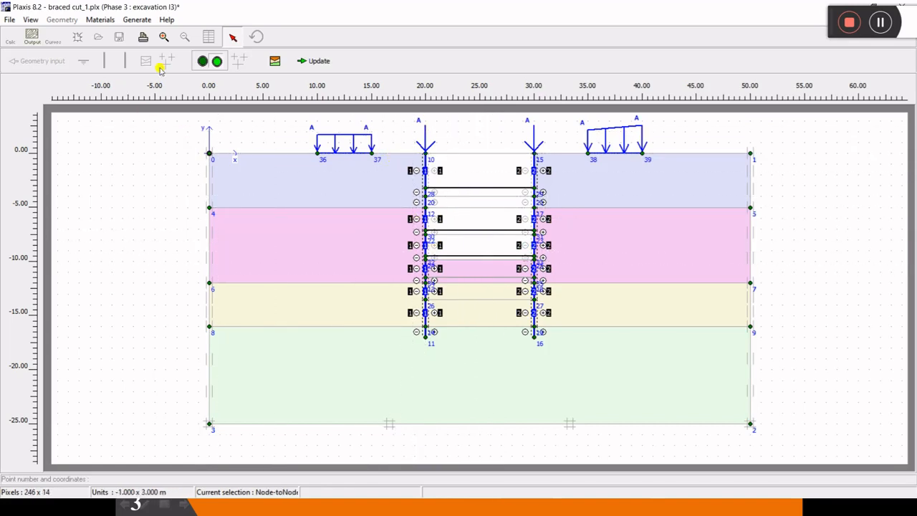
- Switch excavation l3 to the water conditions and start the phreatic level tool
{"action": "left_click", "coordinate": [199, 60]}
{"action": "left_click", "coordinate": [84, 61]}
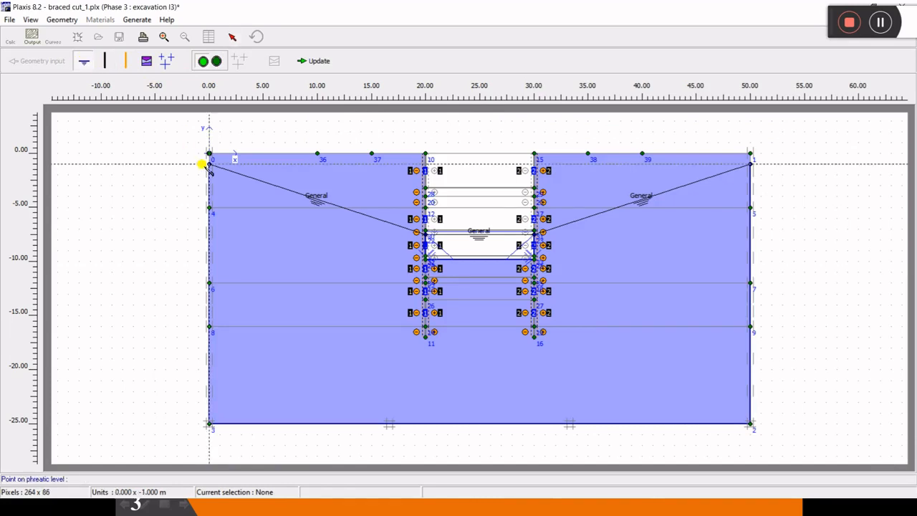
{"action": "left_click", "coordinate": [208, 164]}
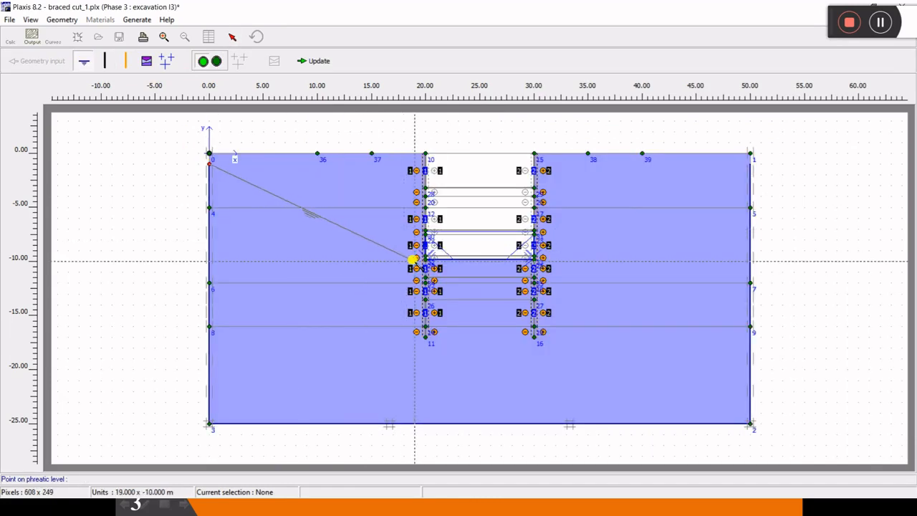
{"action": "left_click", "coordinate": [421, 257]}
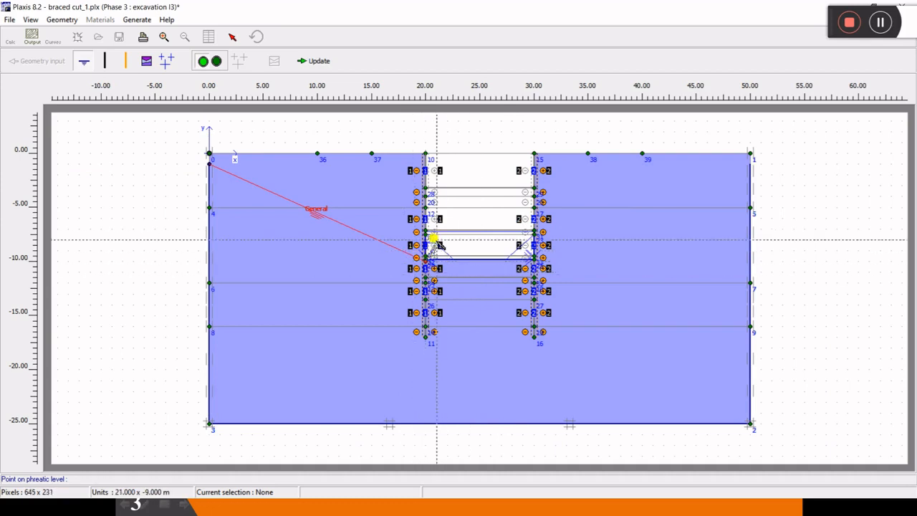
{"action": "right_click", "coordinate": [282, 206]}
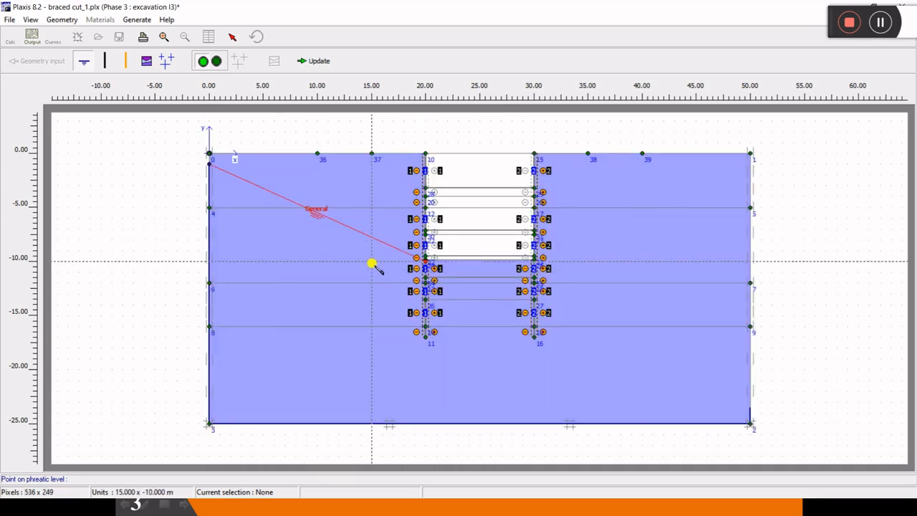
- Start the phreatic level at (0, -1), check the Stage-III excavation depth on the PowerPoint slide and return to Plaxis Input
{"action": "left_click", "coordinate": [208, 164]}
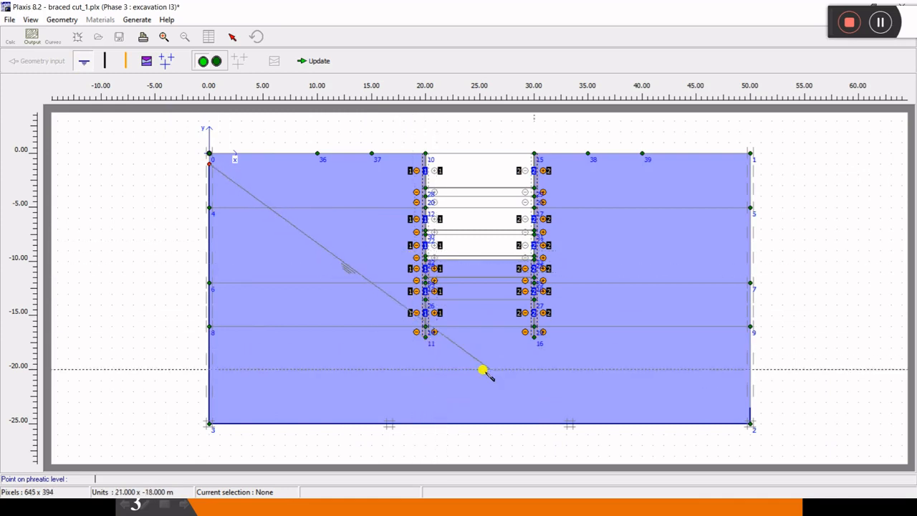
{"action": "key", "text": "super"}
{"action": "mouse_move", "coordinate": [561, 509]}
{"action": "left_click", "coordinate": [630, 459]}
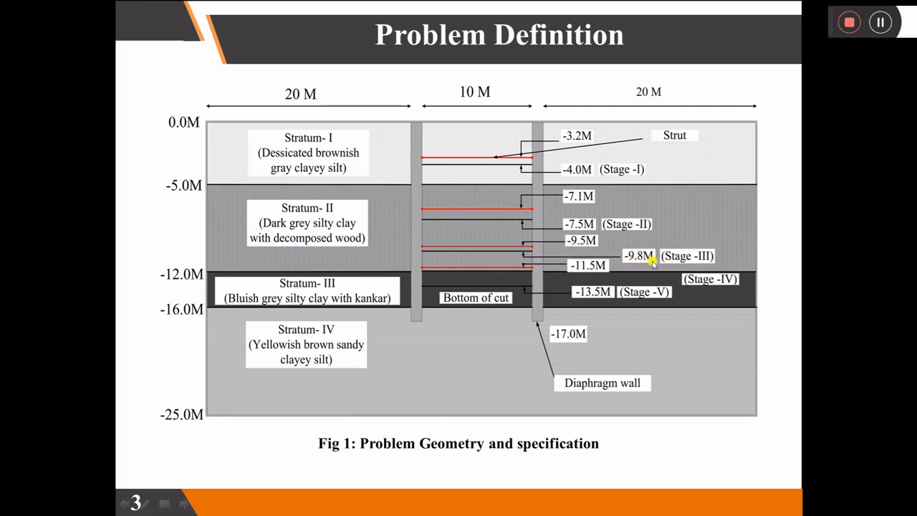
{"action": "key", "text": "super"}
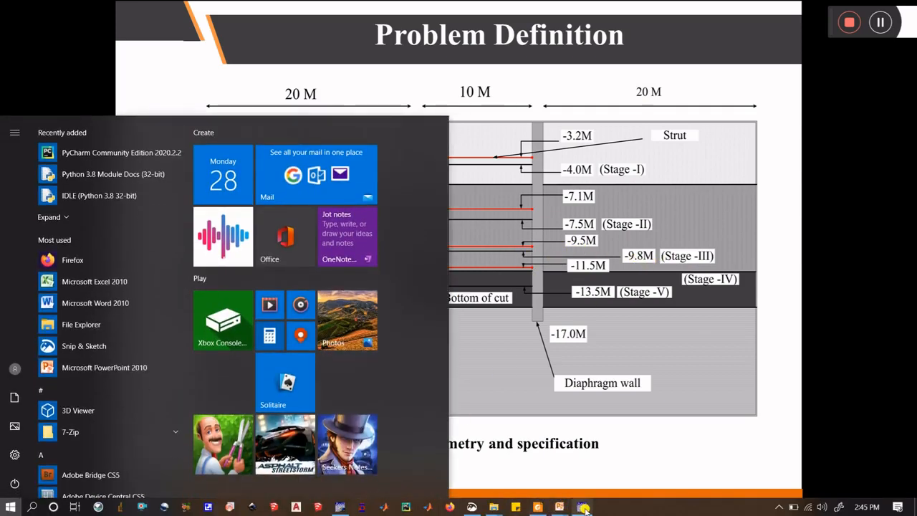
{"action": "left_click", "coordinate": [582, 508]}
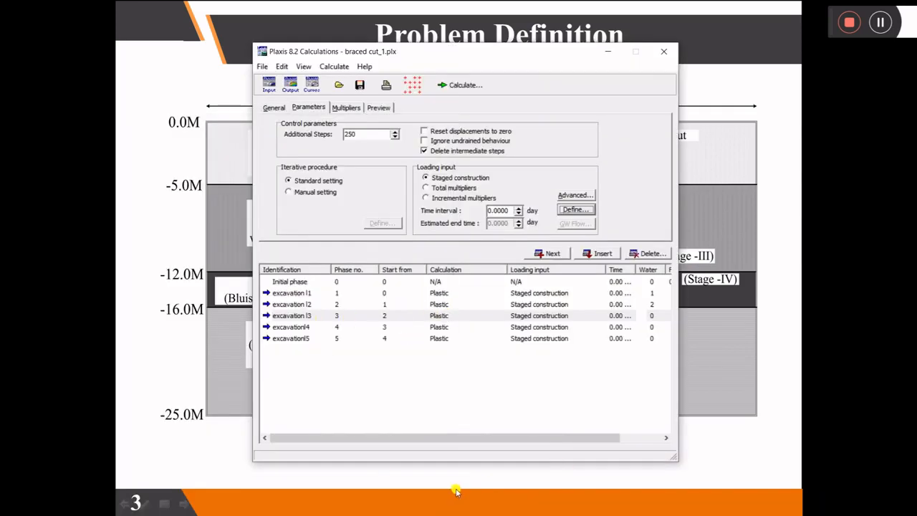
{"action": "key", "text": "super"}
{"action": "left_click", "coordinate": [346, 507]}
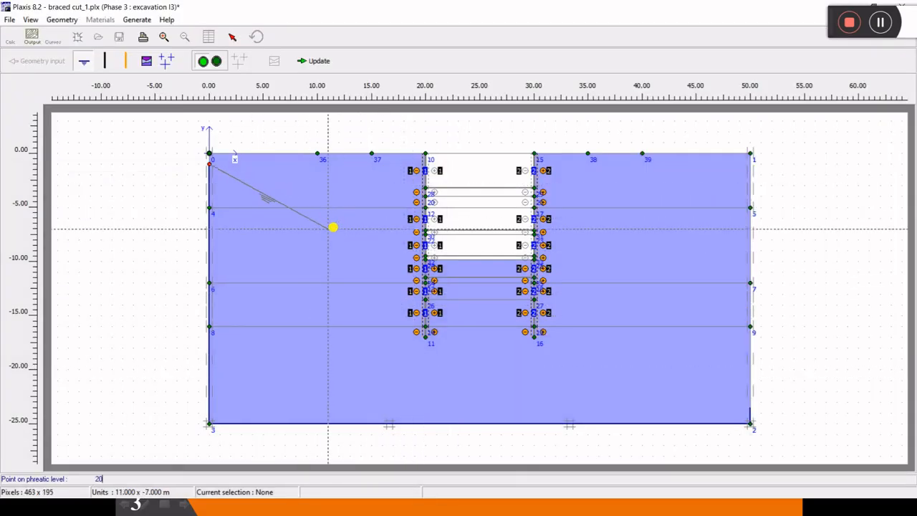
- Continue the phreatic level through (20, -9.8) and (30, -9.8) and finish it at (50, -1)
{"action": "type", "text": "20 -9.8"}
{"action": "key", "text": "Return"}
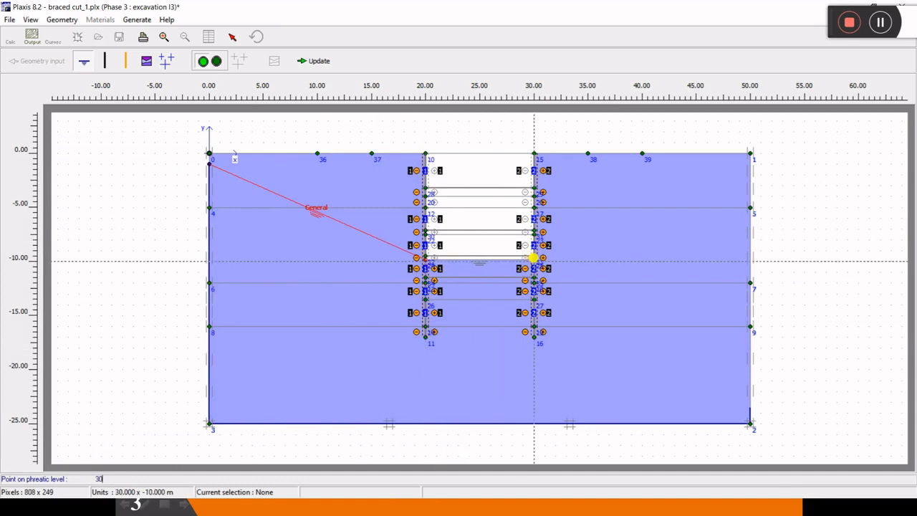
{"action": "type", "text": "30 -9.8"}
{"action": "key", "text": "Return"}
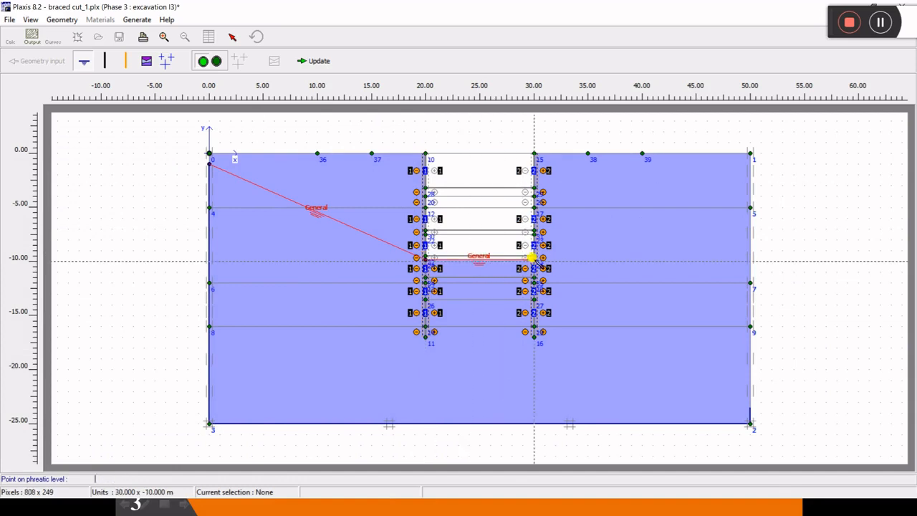
{"action": "left_click", "coordinate": [750, 164]}
{"action": "key", "text": "Escape"}
- Generate the water pressures of excavation l3 from the phreatic level, accept them and update the phase to return to Plaxis Calculations
{"action": "left_click", "coordinate": [166, 62]}
{"action": "left_click", "coordinate": [457, 316]}
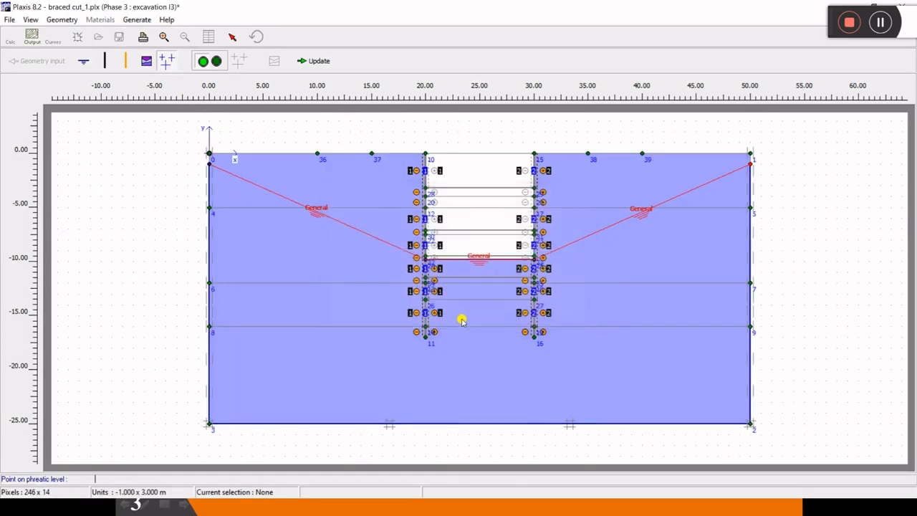
{"action": "left_click", "coordinate": [613, 194]}
{"action": "left_click", "coordinate": [216, 61]}
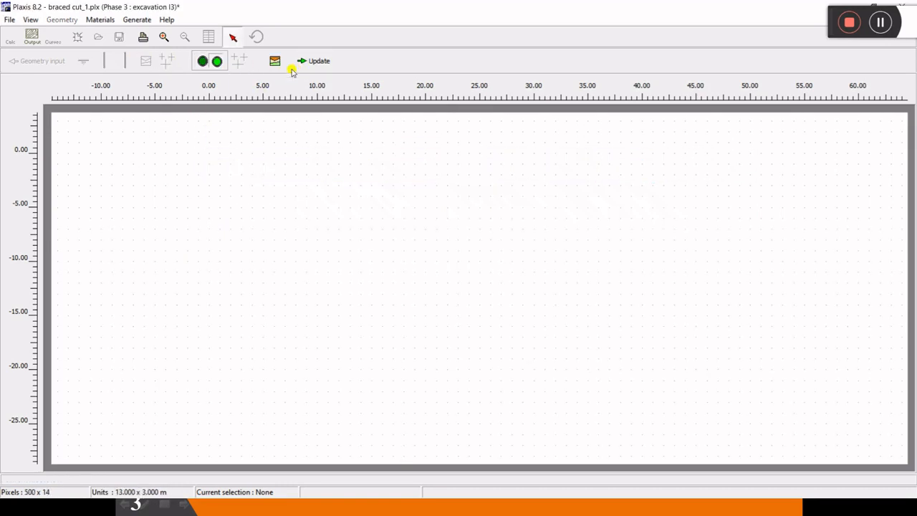
{"action": "left_click", "coordinate": [320, 63]}
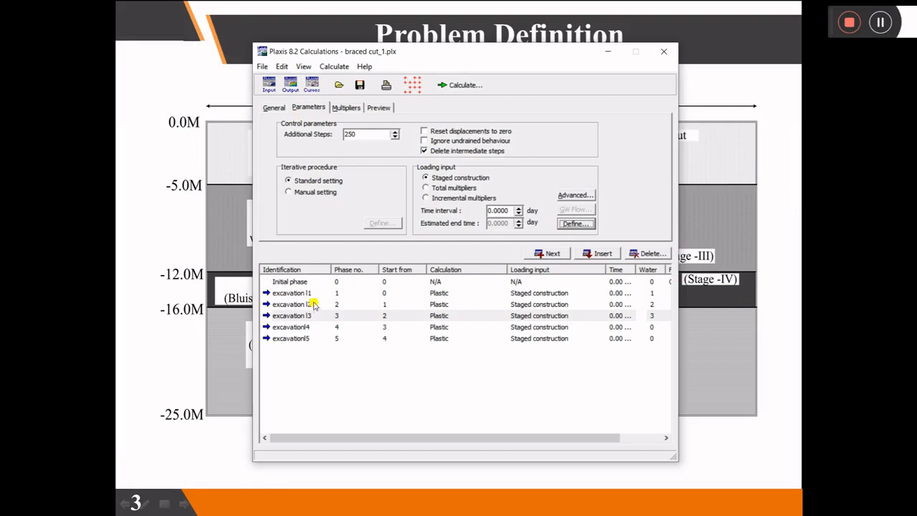
- Open the staged construction of excavation l4, deactivate the soil between the walls down to -12 m and activate the strut at -11.5 m
{"action": "left_click", "coordinate": [310, 328]}
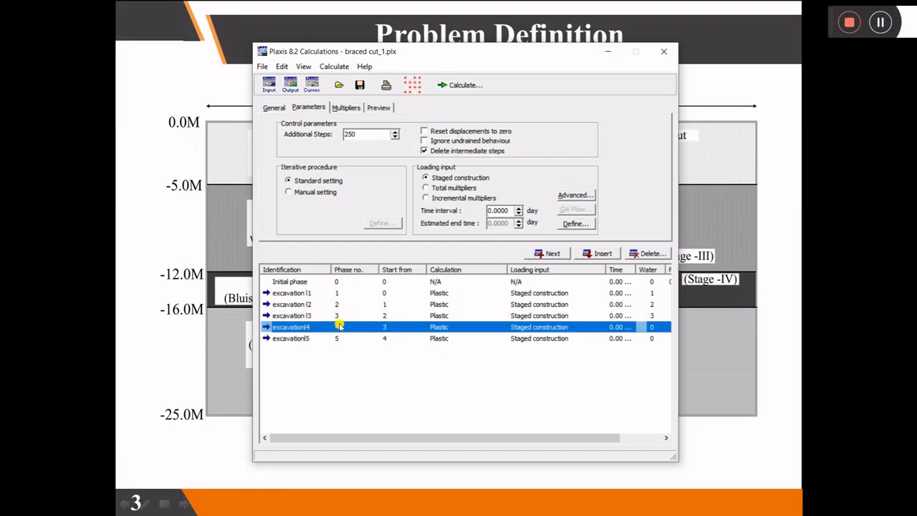
{"action": "left_click", "coordinate": [573, 224]}
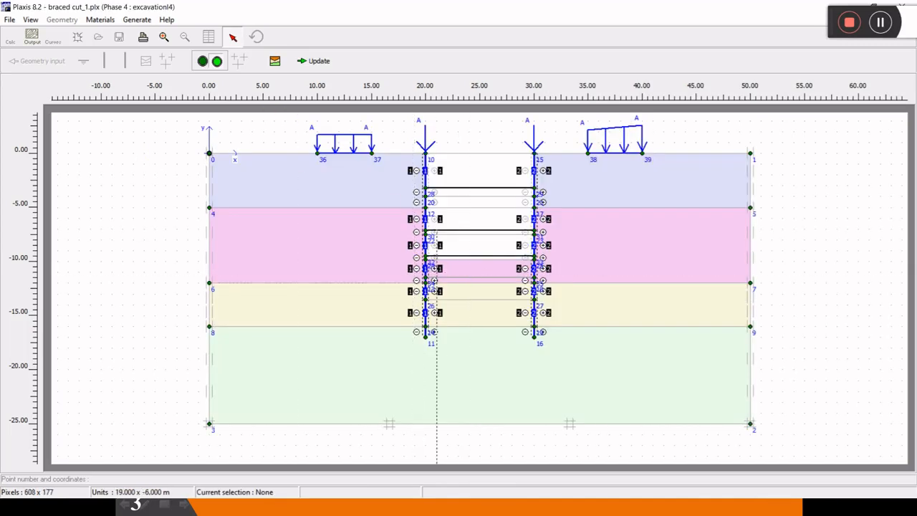
{"action": "left_click", "coordinate": [470, 278]}
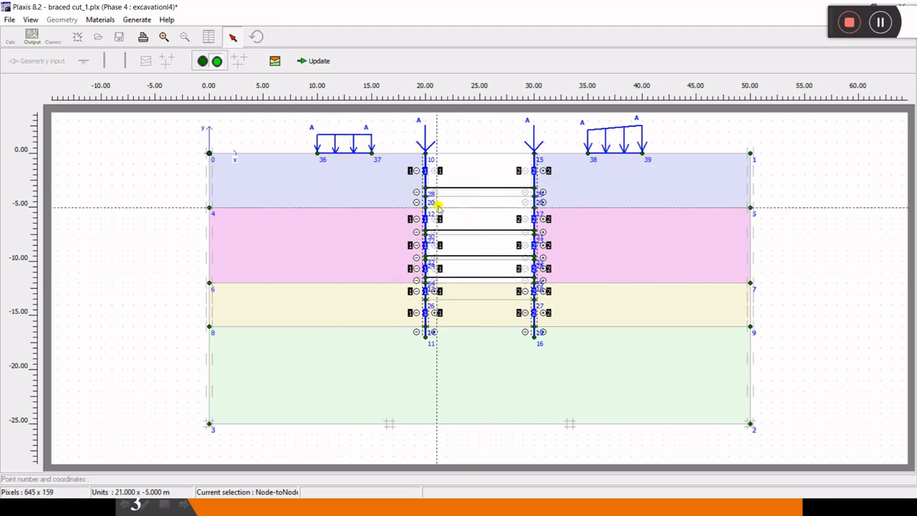
- Draw the phreatic level of excavation l4 in the water conditions through (0, -1), (20, -12), (30, -12) and (50, -1)
{"action": "left_click", "coordinate": [156, 63]}
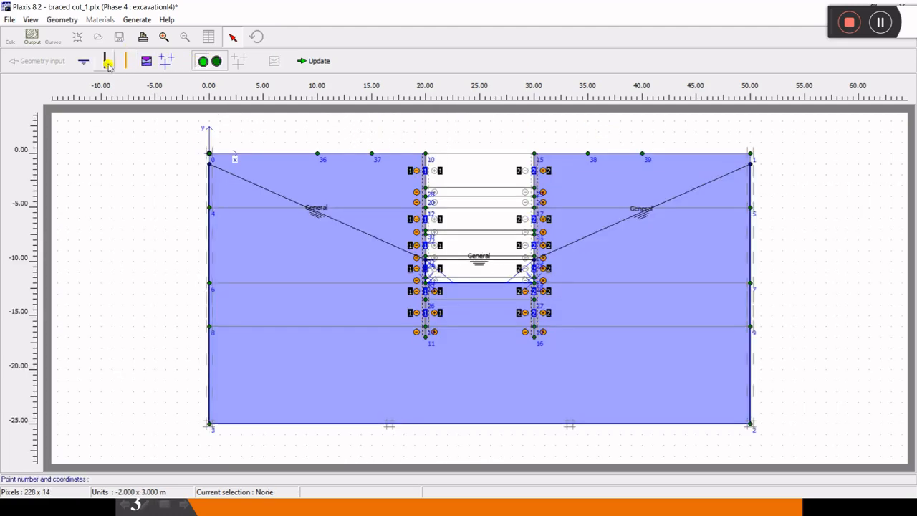
{"action": "left_click", "coordinate": [208, 164]}
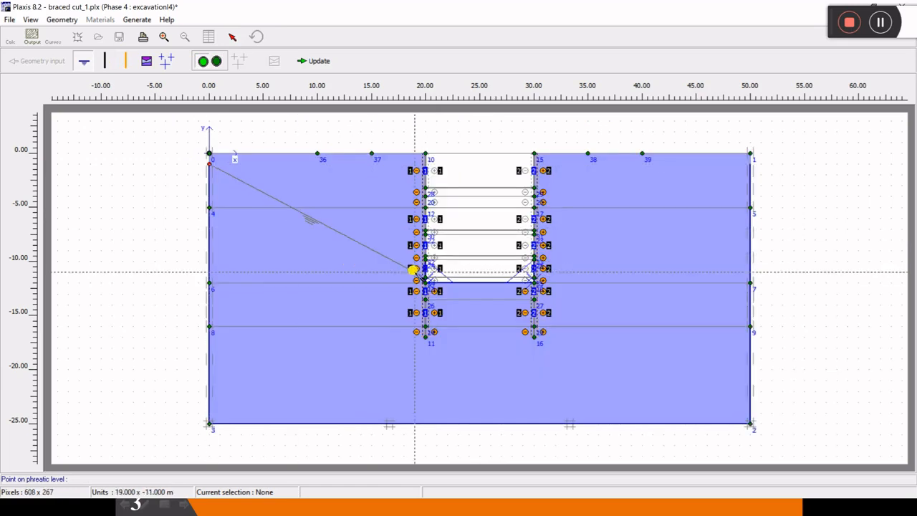
{"action": "left_click", "coordinate": [423, 281]}
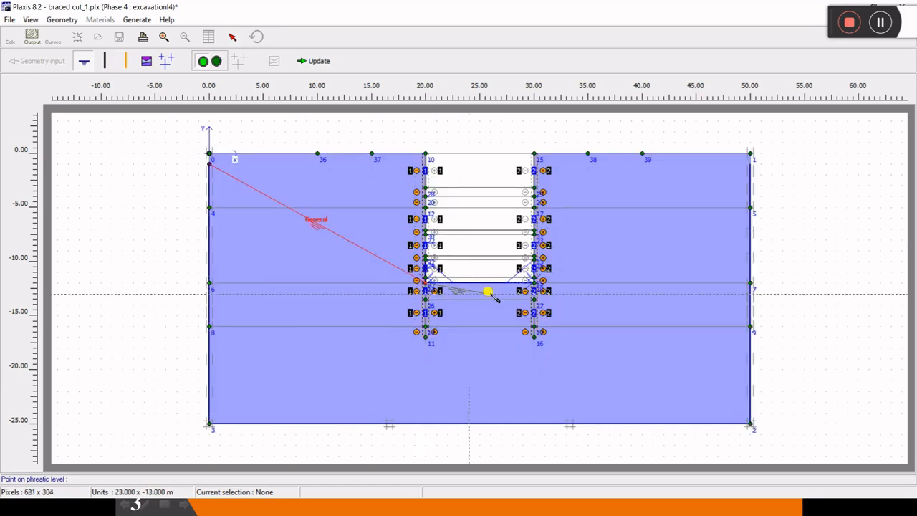
{"action": "left_click", "coordinate": [534, 279]}
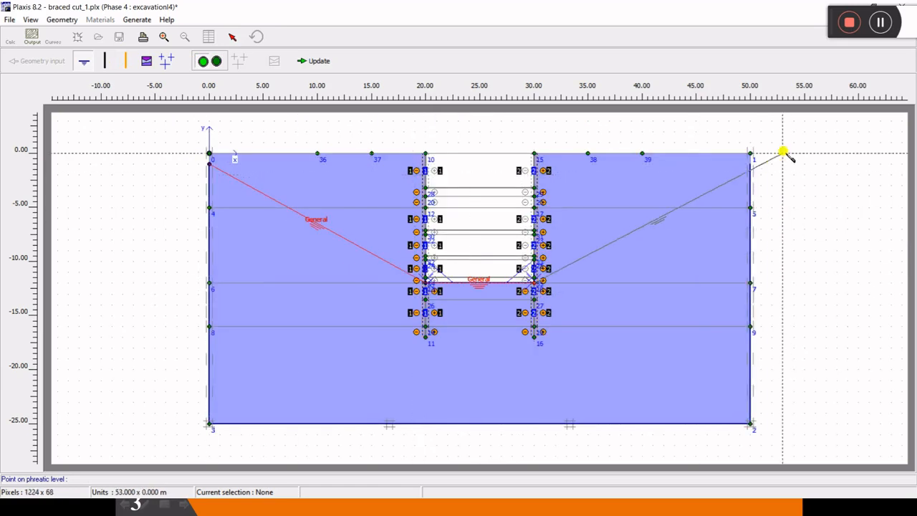
{"action": "left_click", "coordinate": [750, 164]}
{"action": "right_click", "coordinate": [199, 119]}
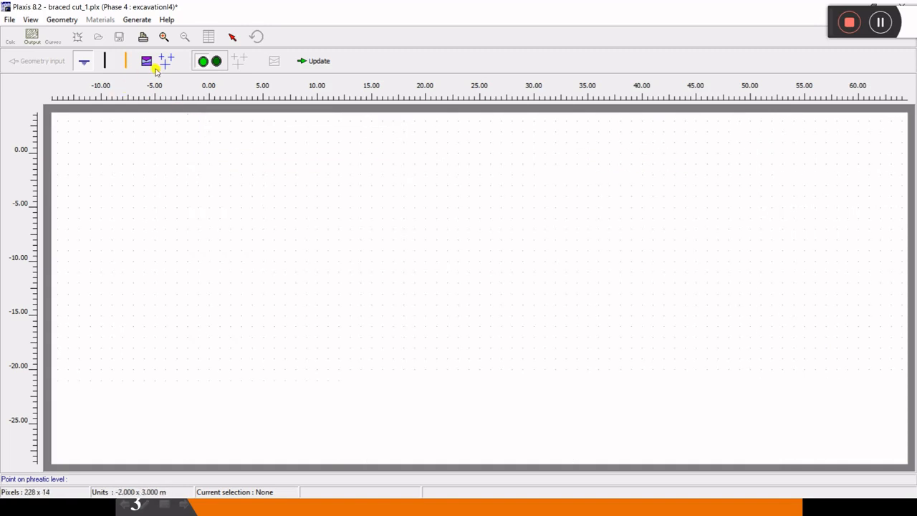
- Generate the water pressures of excavation l4 from the phreatic level, accept the pore pressures and return to Plaxis Calculations
{"action": "left_click", "coordinate": [166, 60]}
{"action": "left_click", "coordinate": [462, 319]}
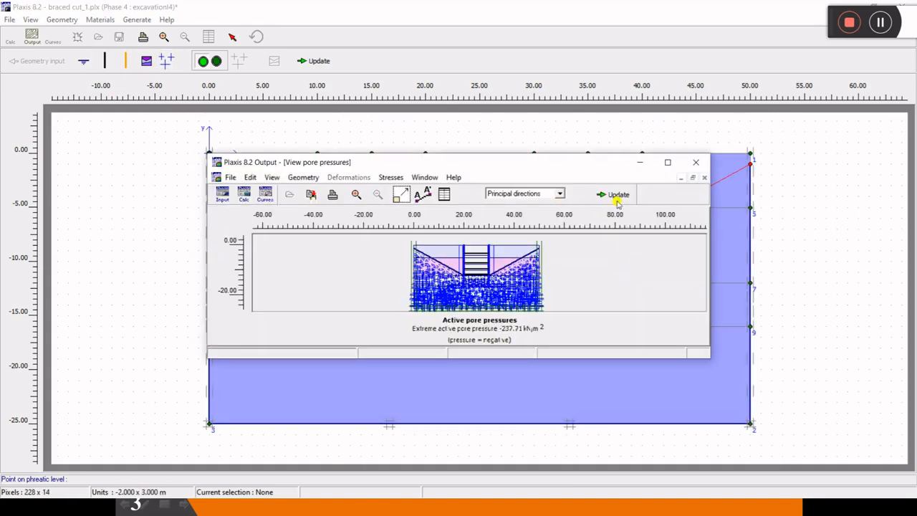
{"action": "left_click", "coordinate": [618, 197]}
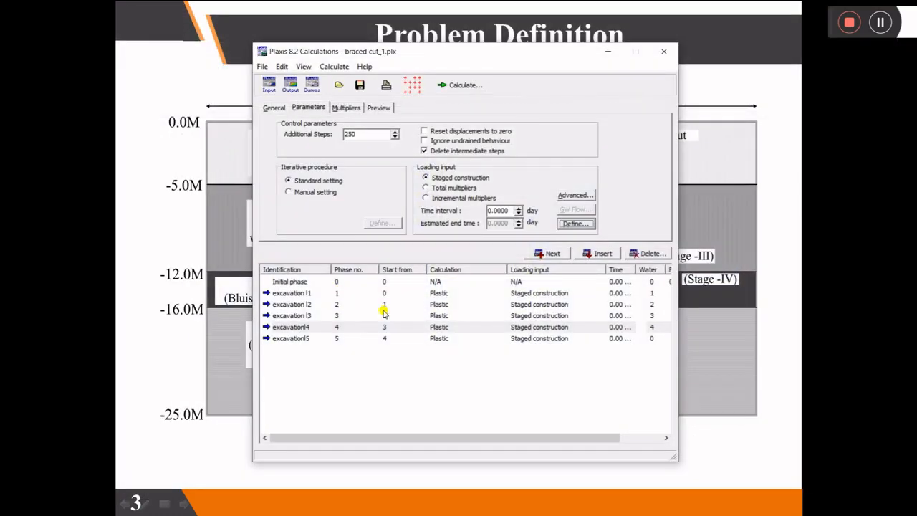
- Open the staged construction of excavation l5 and deactivate the soil cluster between the walls from -12 m down to -13.5 m
{"action": "left_click", "coordinate": [308, 341]}
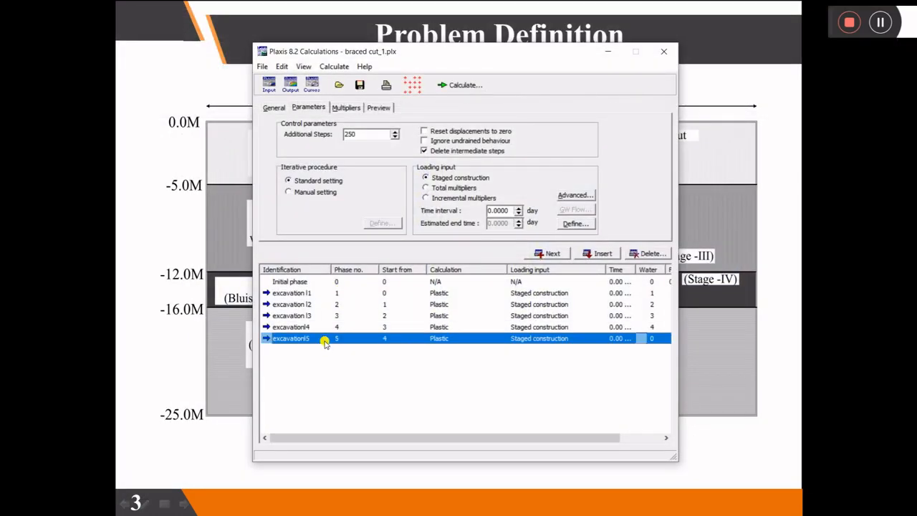
{"action": "left_click", "coordinate": [582, 223]}
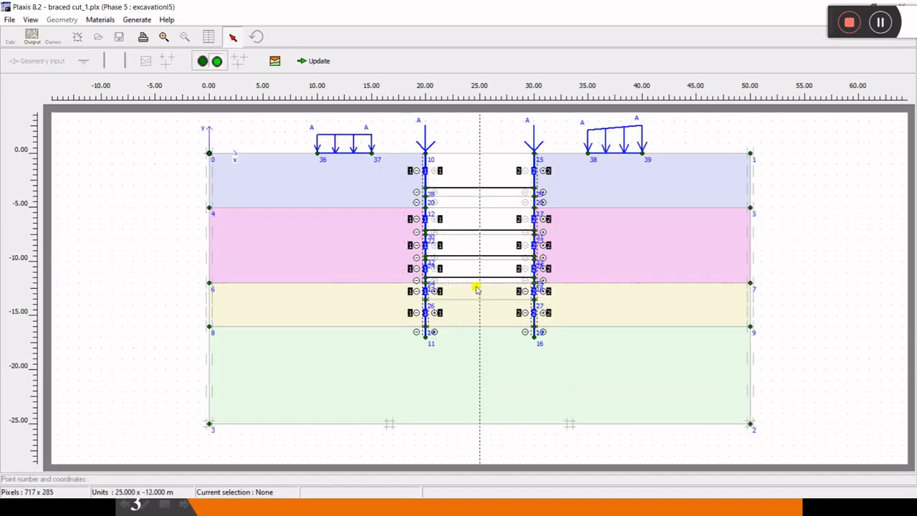
{"action": "left_click", "coordinate": [481, 296]}
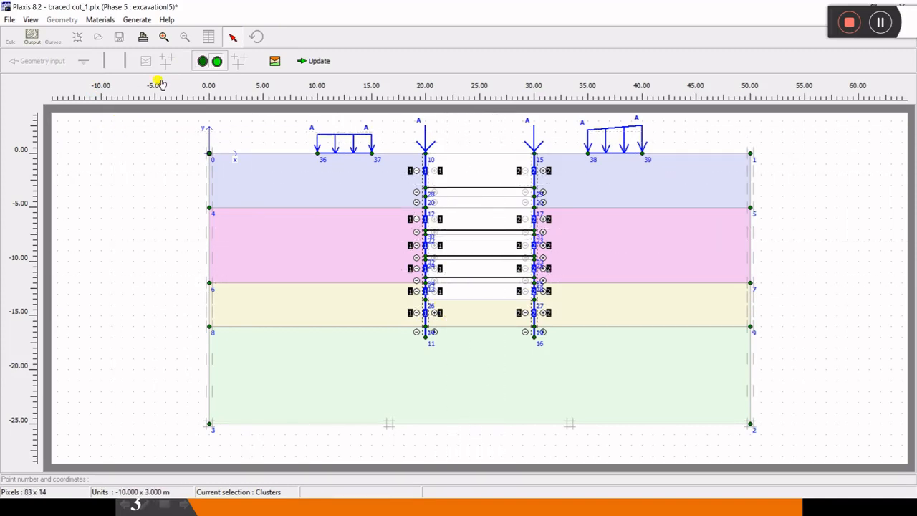
- Draw the phreatic level of excavation l5 in the water conditions through (0, -1), (20, -13.5), (30, -13.5) and (50, -1)
{"action": "left_click", "coordinate": [208, 61]}
{"action": "left_click", "coordinate": [84, 62]}
{"action": "left_click", "coordinate": [209, 165]}
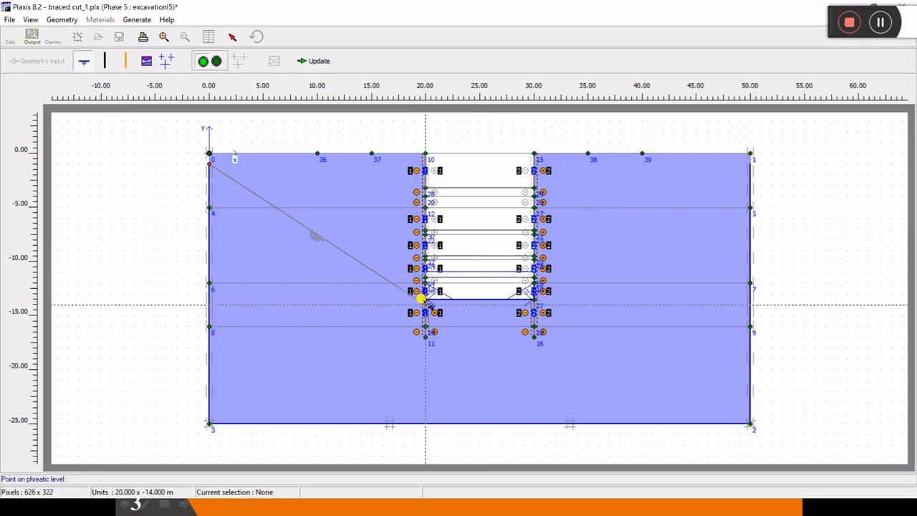
{"action": "key", "text": "super"}
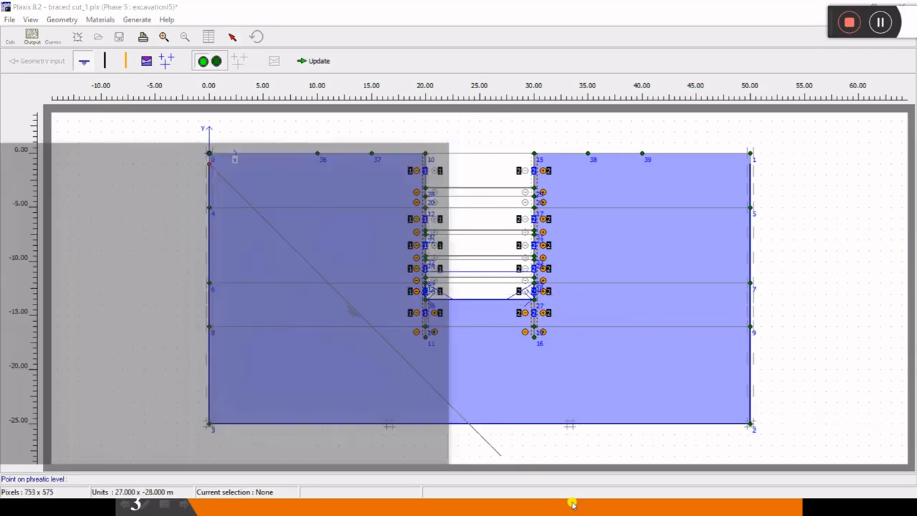
{"action": "mouse_move", "coordinate": [567, 499]}
{"action": "left_click", "coordinate": [582, 458]}
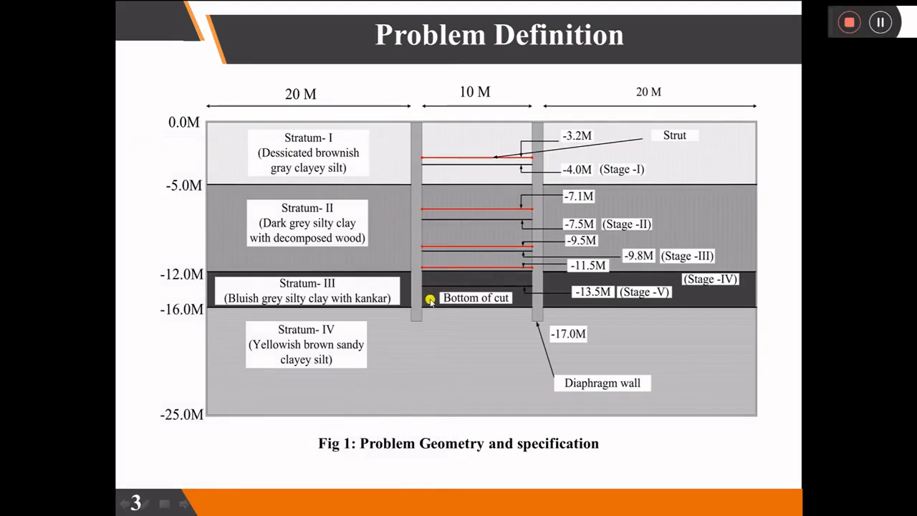
{"action": "key", "text": "super"}
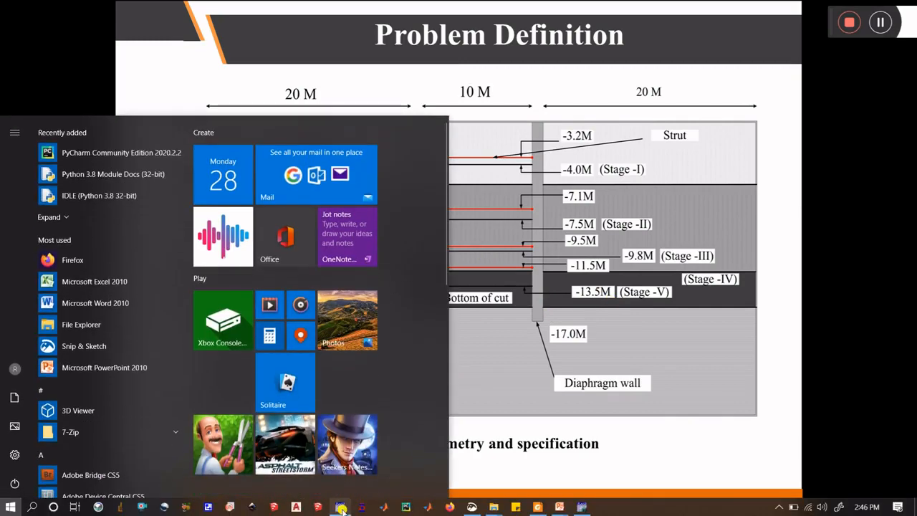
{"action": "left_click", "coordinate": [346, 507]}
{"action": "type", "text": "20"}
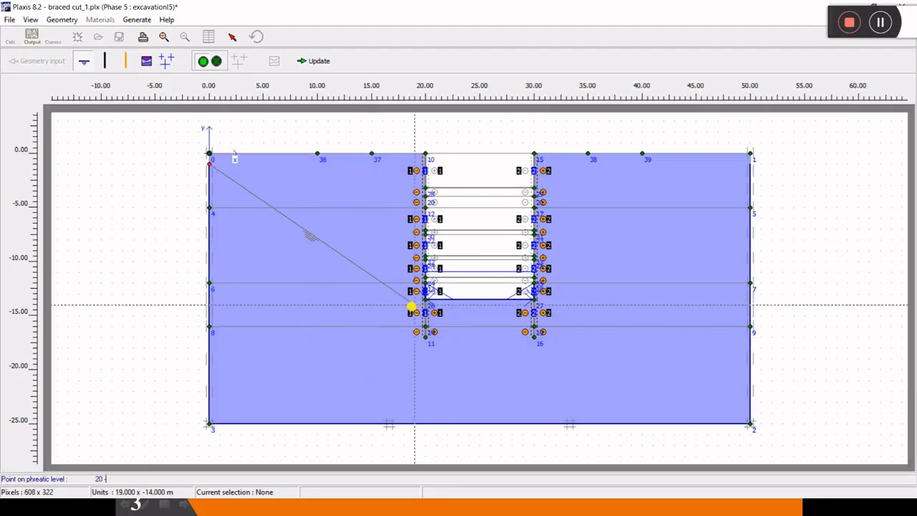
{"action": "type", "text": " -13.5"}
{"action": "key", "text": "Return"}
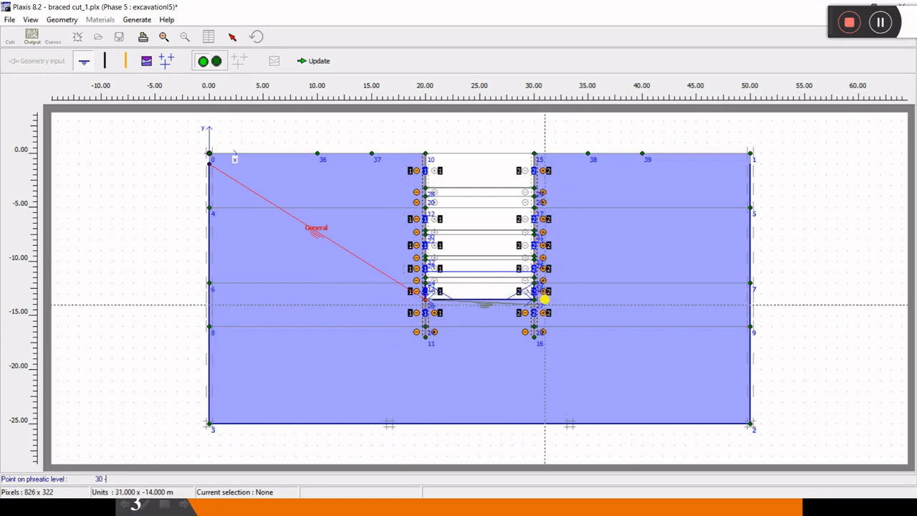
{"action": "key", "text": "Return"}
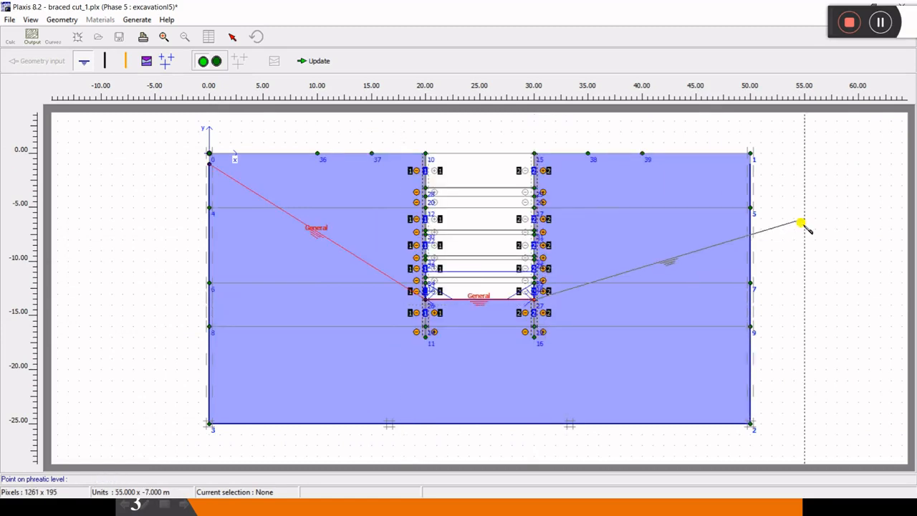
{"action": "right_click", "coordinate": [392, 193]}
- Generate the water pressures of excavation l5 from the phreatic level, accept the pore pressures and return to Plaxis Calculations
{"action": "left_click", "coordinate": [167, 61]}
{"action": "left_click", "coordinate": [462, 316]}
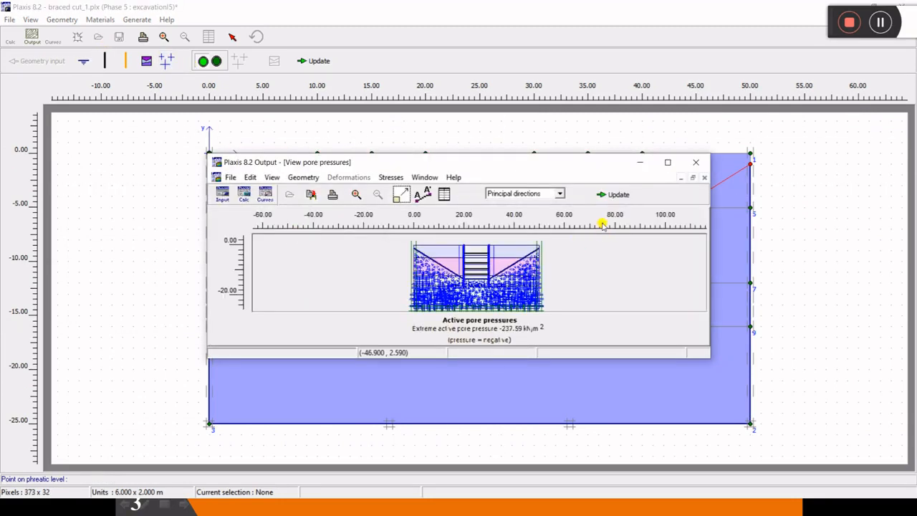
{"action": "left_click", "coordinate": [606, 195]}
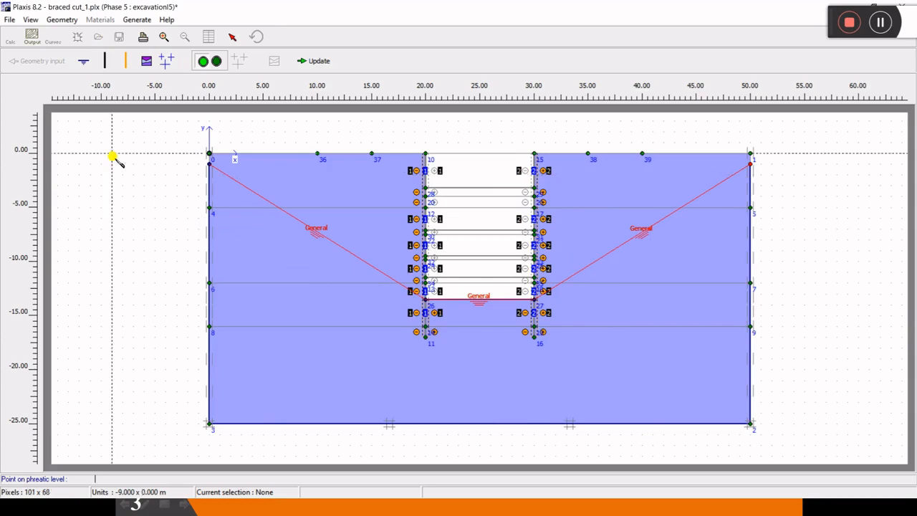
{"action": "left_click", "coordinate": [218, 62]}
{"action": "key", "text": "alt+Tab"}
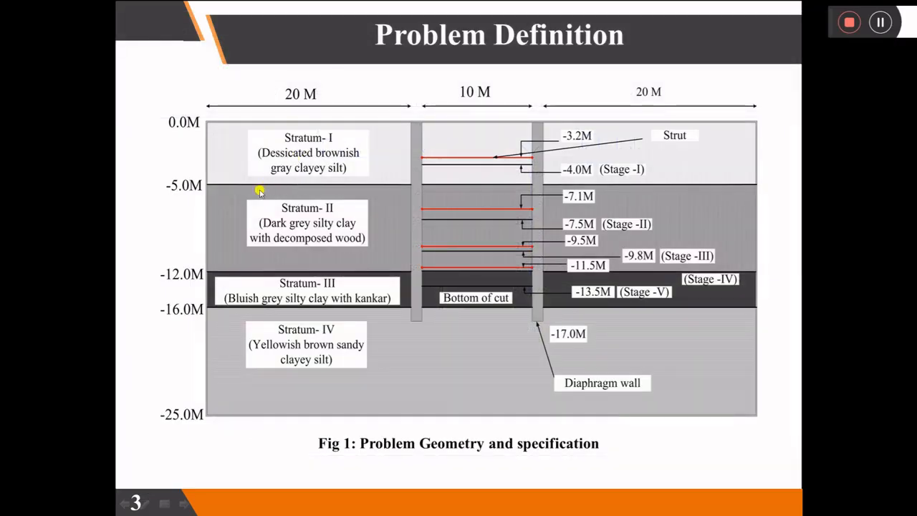
{"action": "key", "text": "super"}
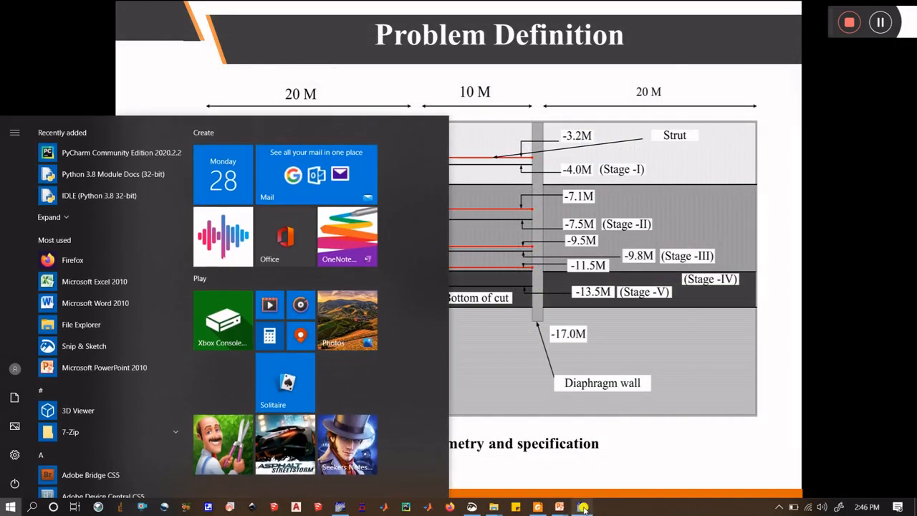
{"action": "left_click", "coordinate": [583, 507]}
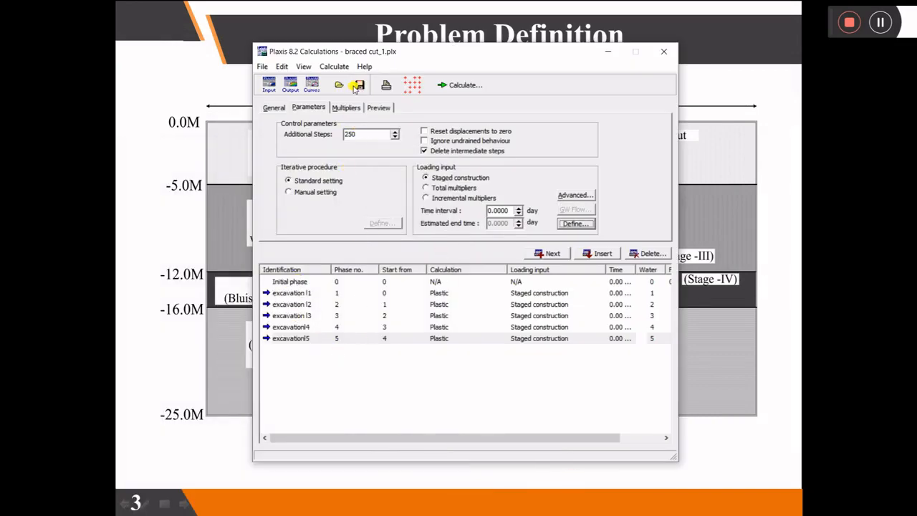
{"action": "left_click", "coordinate": [880, 22]}
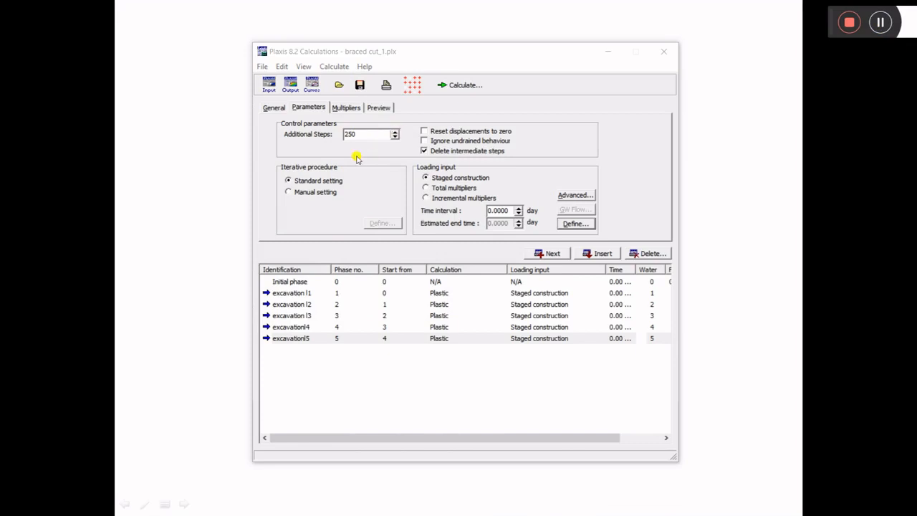
- Select the node at the top of the left wall (20, 0) as a curve point and accept the selection
{"action": "left_click", "coordinate": [414, 86]}
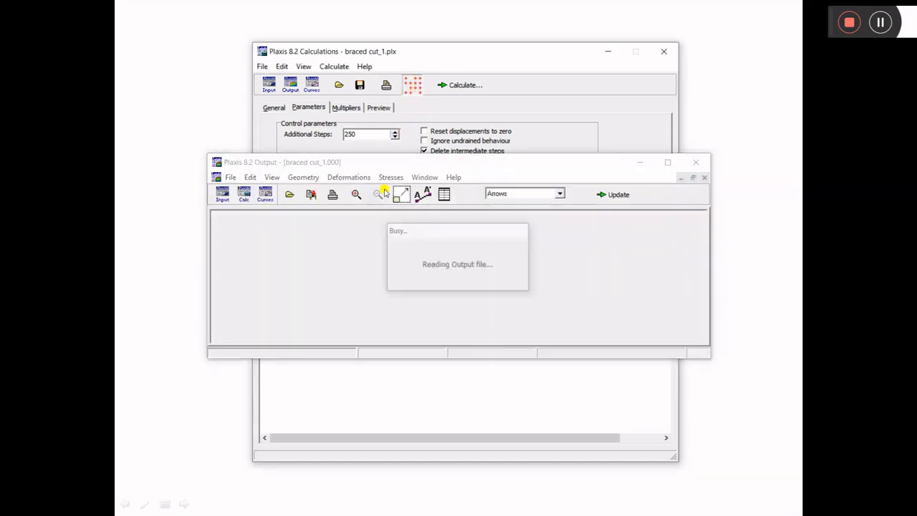
{"action": "left_click", "coordinate": [666, 162]}
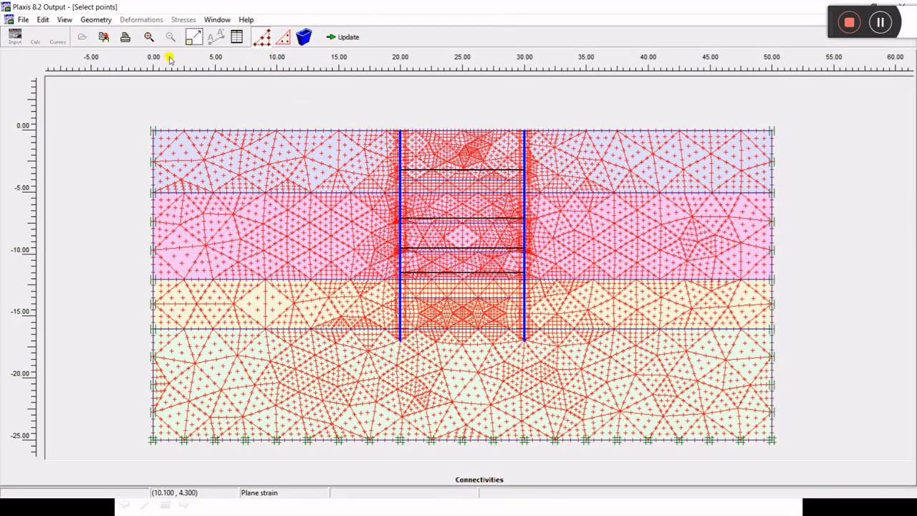
{"action": "left_click", "coordinate": [400, 132]}
{"action": "left_click", "coordinate": [349, 38]}
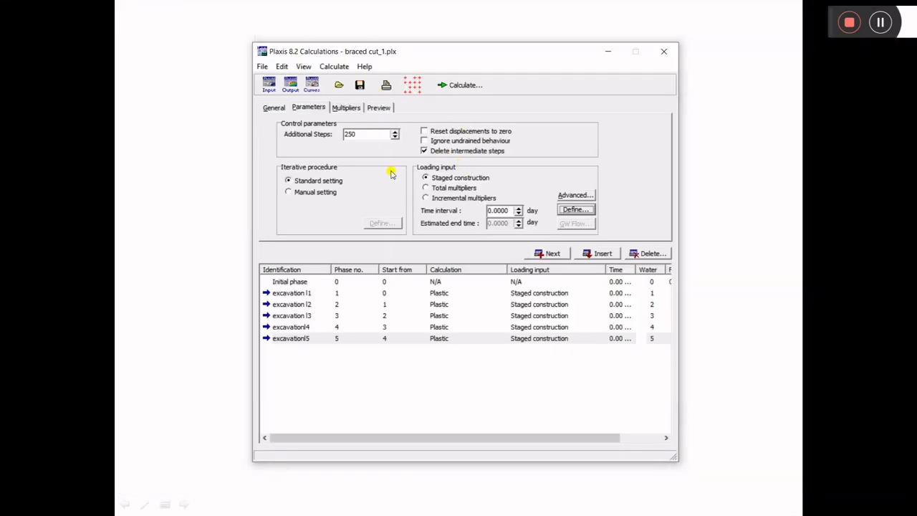
- Review the initial phase and excavation l1, and run the calculation of the five excavation phases
{"action": "left_click", "coordinate": [273, 107]}
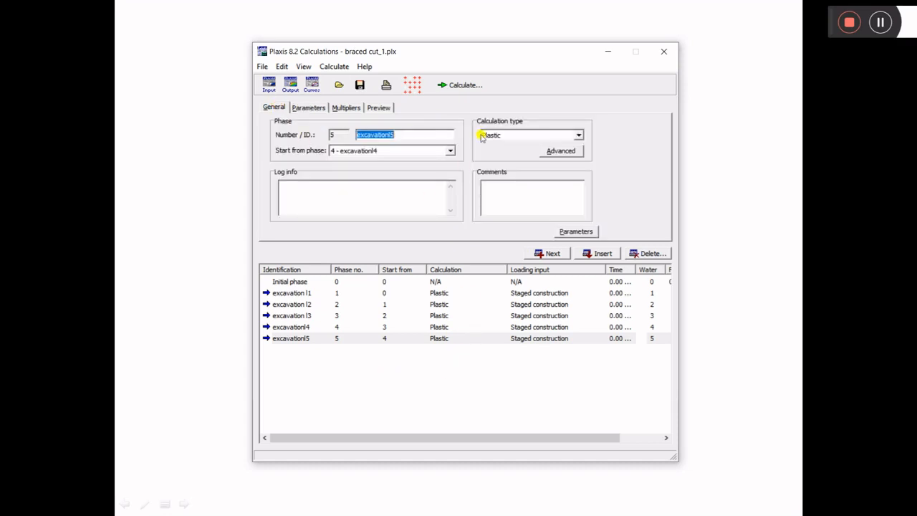
{"action": "left_click", "coordinate": [304, 284]}
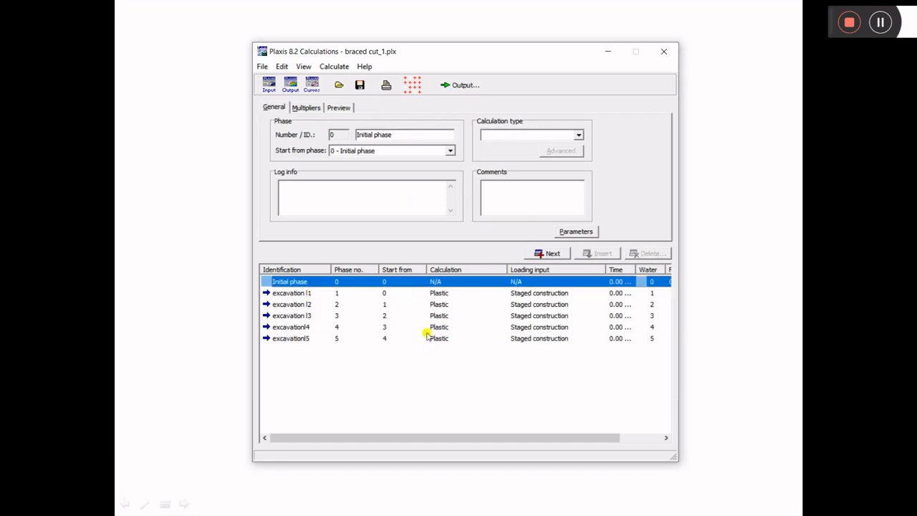
{"action": "left_click", "coordinate": [304, 294]}
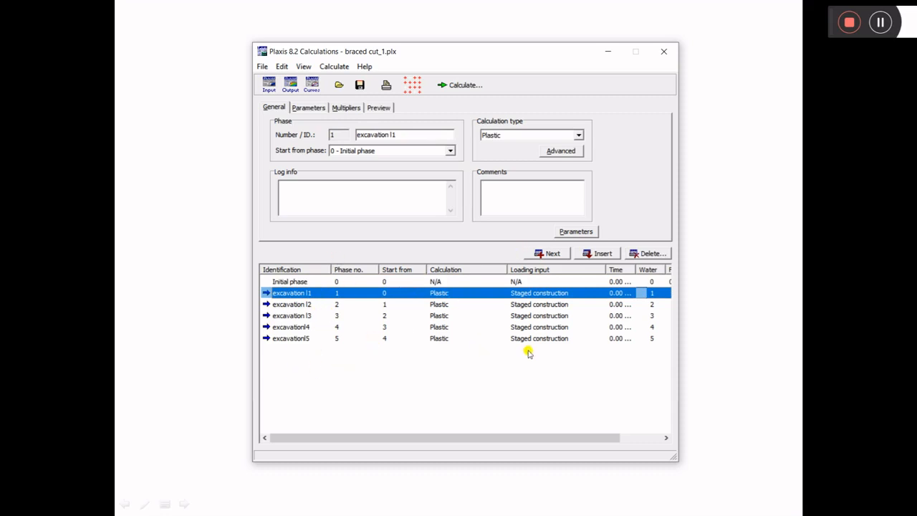
{"action": "left_click", "coordinate": [906, 85]}
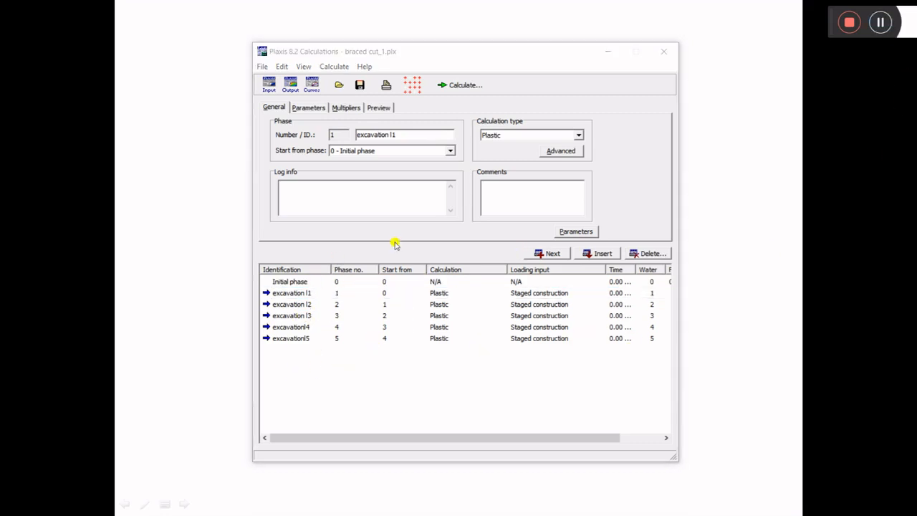
{"action": "left_click", "coordinate": [462, 86]}
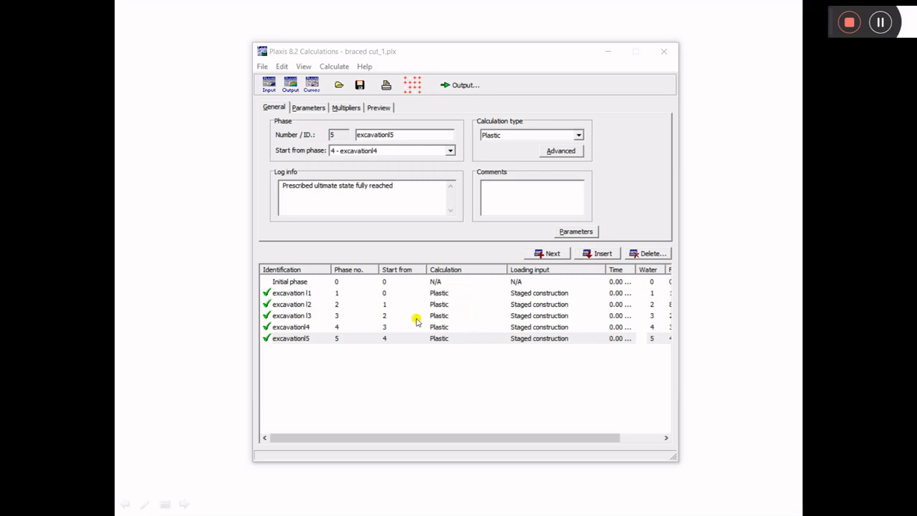
- Open the calculation output of excavation l5 and view the total, horizontal and vertical displacements as arrows
{"action": "left_click", "coordinate": [462, 85]}
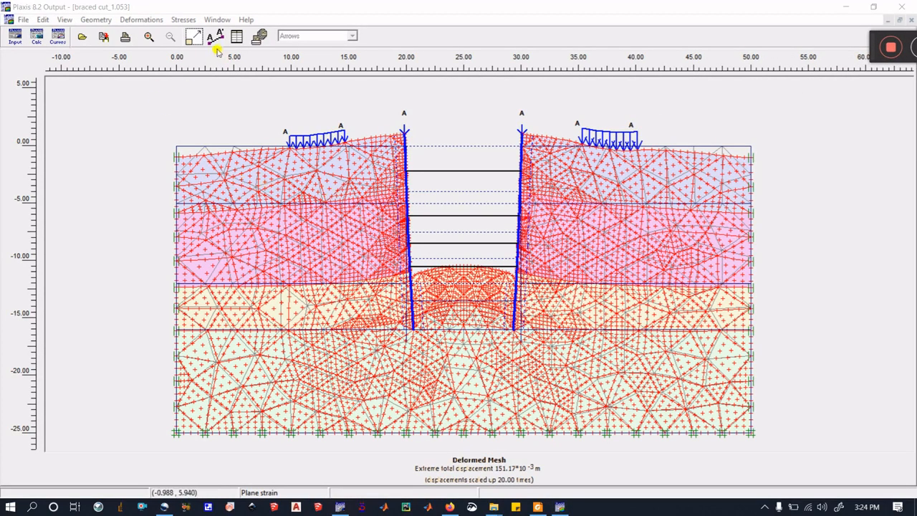
{"action": "left_click", "coordinate": [136, 20]}
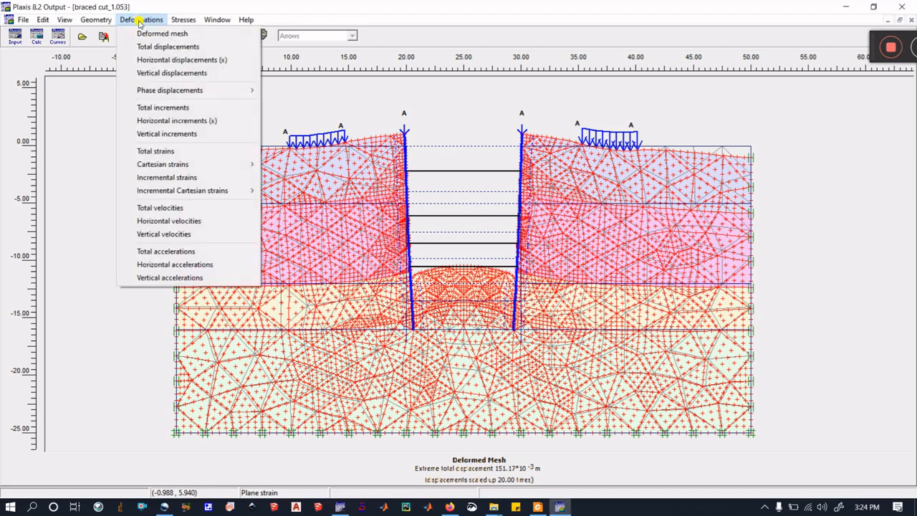
{"action": "left_click", "coordinate": [164, 48]}
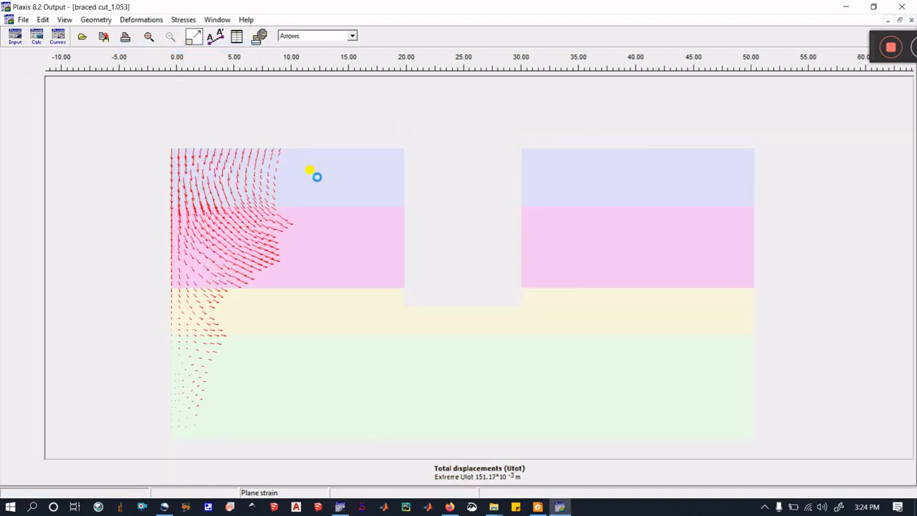
{"action": "left_click", "coordinate": [136, 20]}
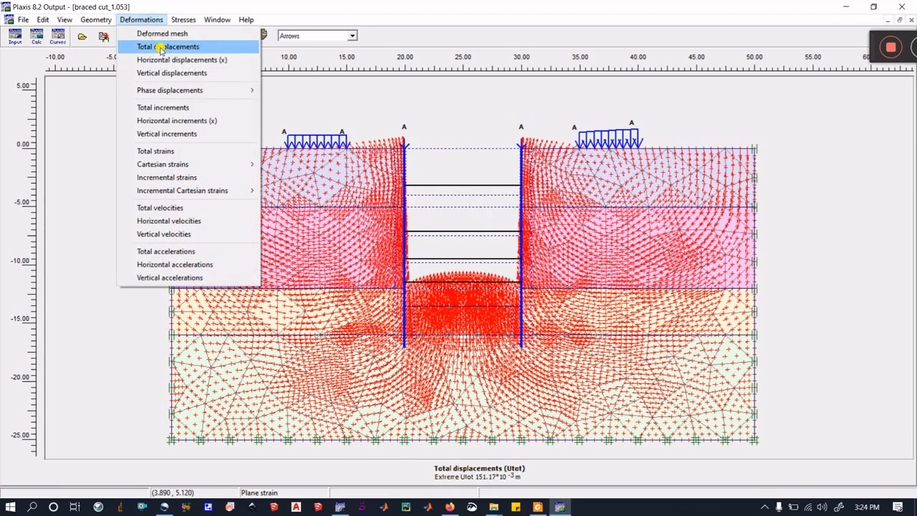
{"action": "left_click", "coordinate": [164, 59]}
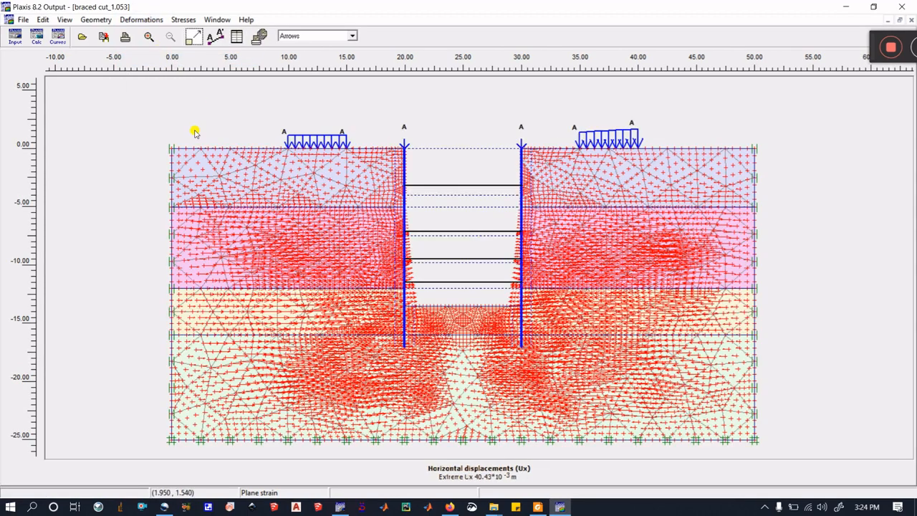
{"action": "left_click", "coordinate": [136, 20]}
{"action": "left_click", "coordinate": [181, 75]}
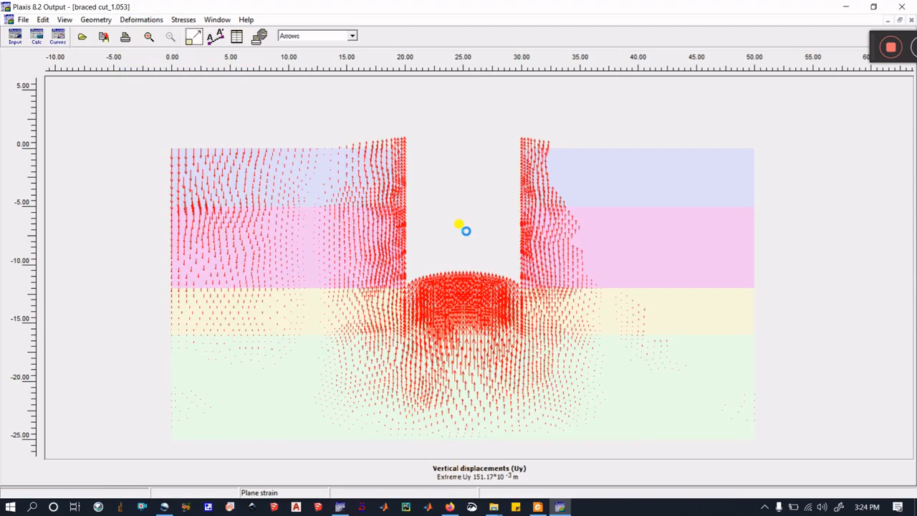
- View the total strains of excavation l5 as volumetric shadings
{"action": "left_click", "coordinate": [143, 22]}
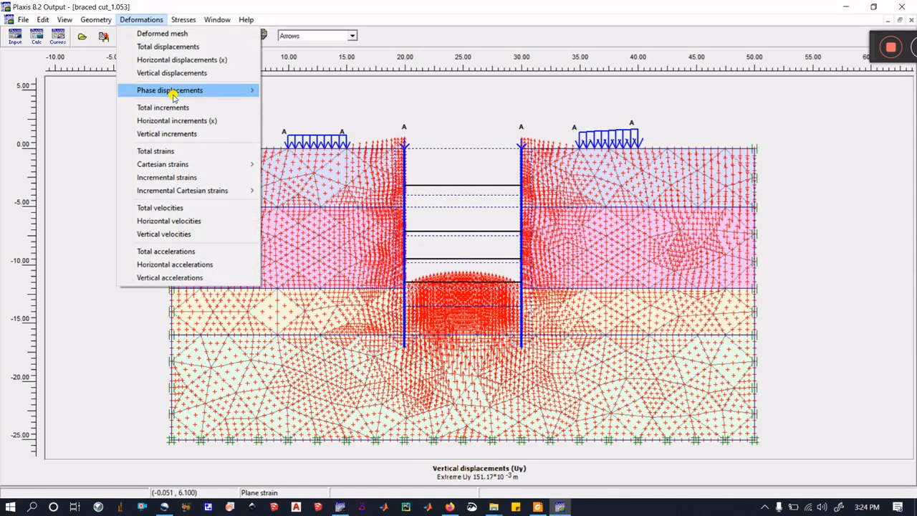
{"action": "left_click", "coordinate": [174, 150]}
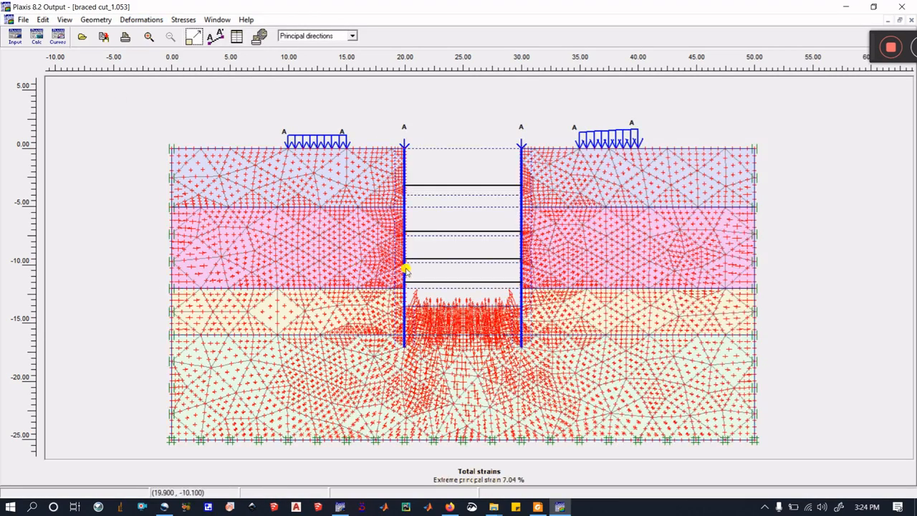
{"action": "left_click", "coordinate": [293, 36]}
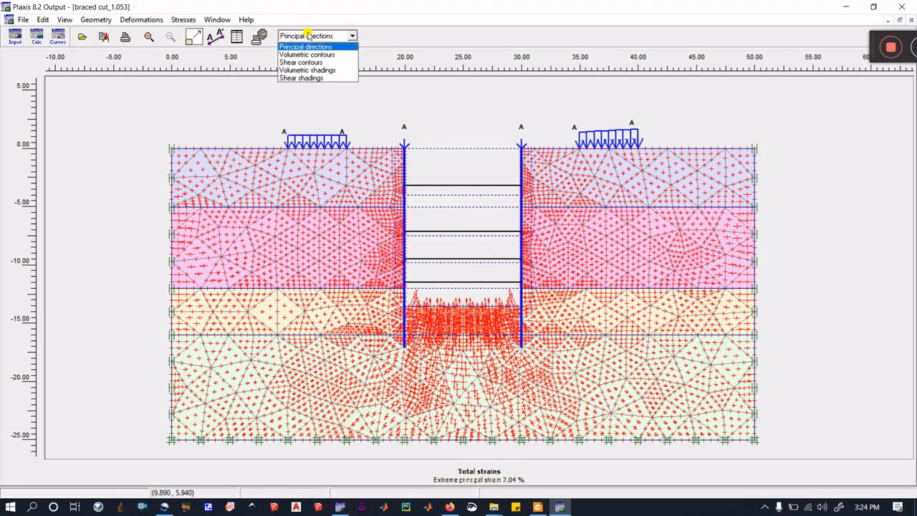
{"action": "left_click", "coordinate": [313, 69]}
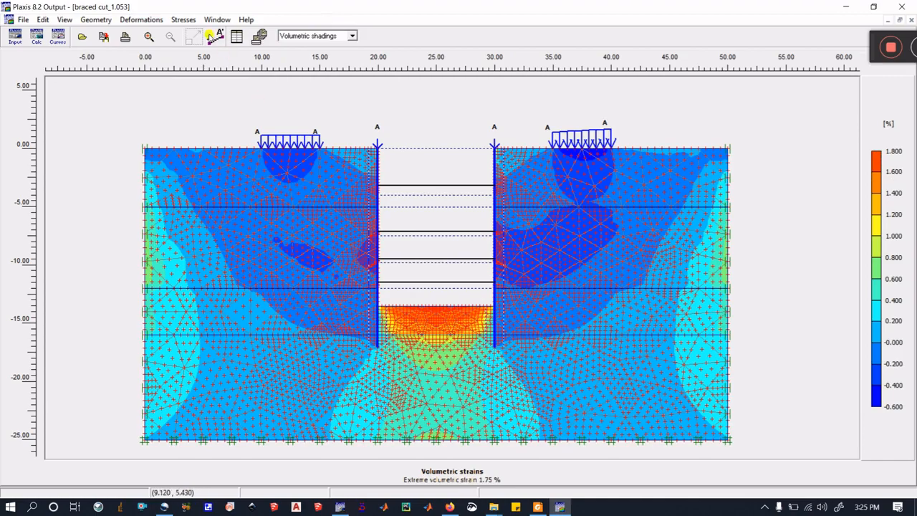
- View the effective stresses of excavation l5 as relative shear shadings and as mean shadings
{"action": "left_click", "coordinate": [183, 20]}
{"action": "left_click", "coordinate": [202, 31]}
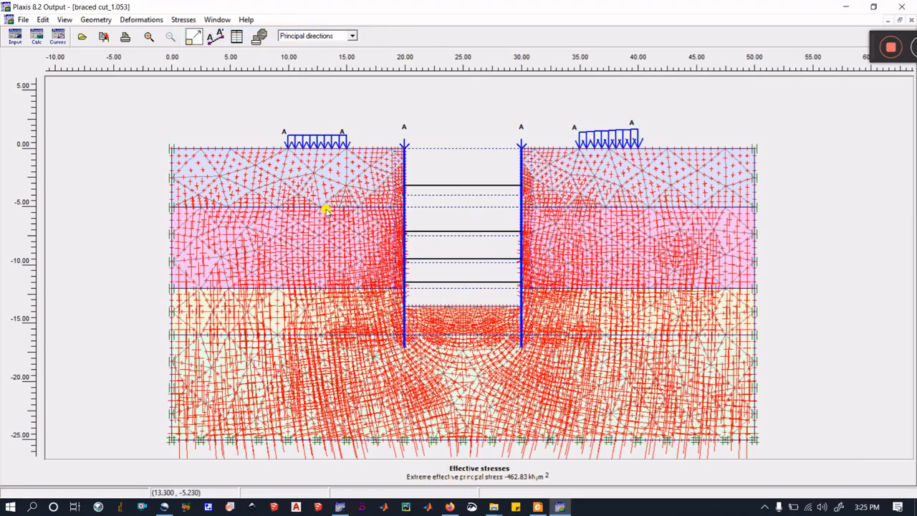
{"action": "left_click", "coordinate": [184, 19]}
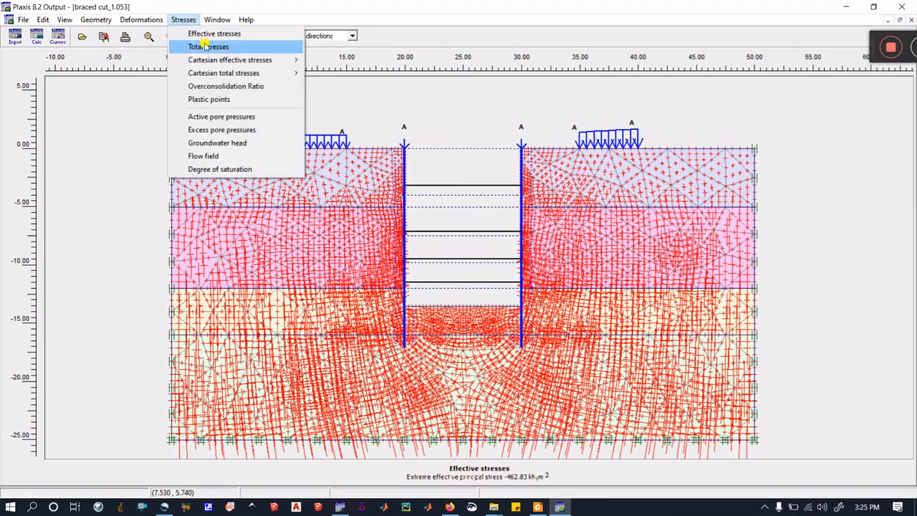
{"action": "left_click", "coordinate": [352, 35]}
{"action": "left_click", "coordinate": [333, 79]}
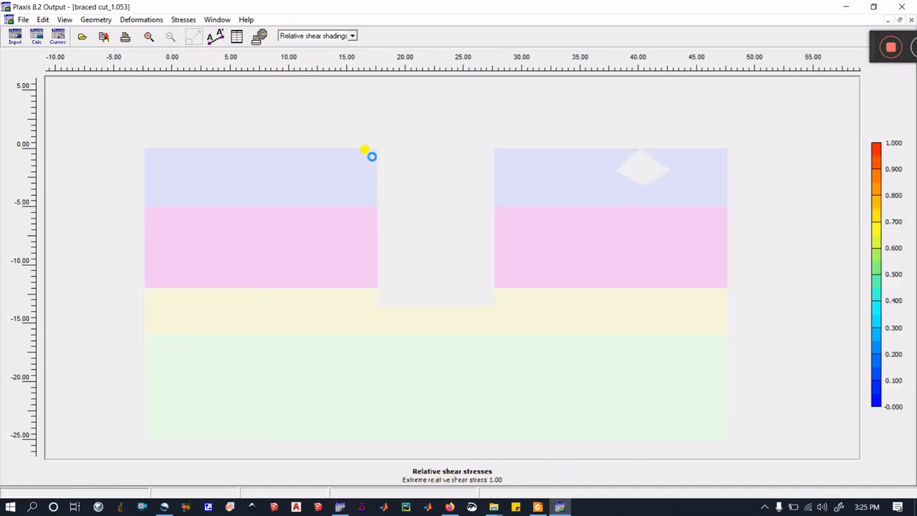
{"action": "left_click", "coordinate": [326, 35]}
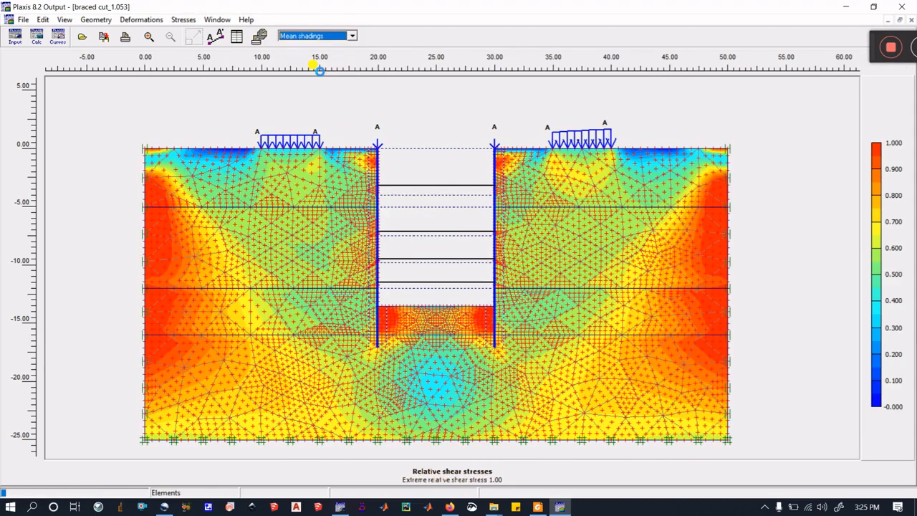
- Display the effective mean stresses of excavation l5 as contours
{"action": "left_click", "coordinate": [320, 70]}
{"action": "left_click", "coordinate": [332, 39]}
{"action": "left_click", "coordinate": [319, 55]}
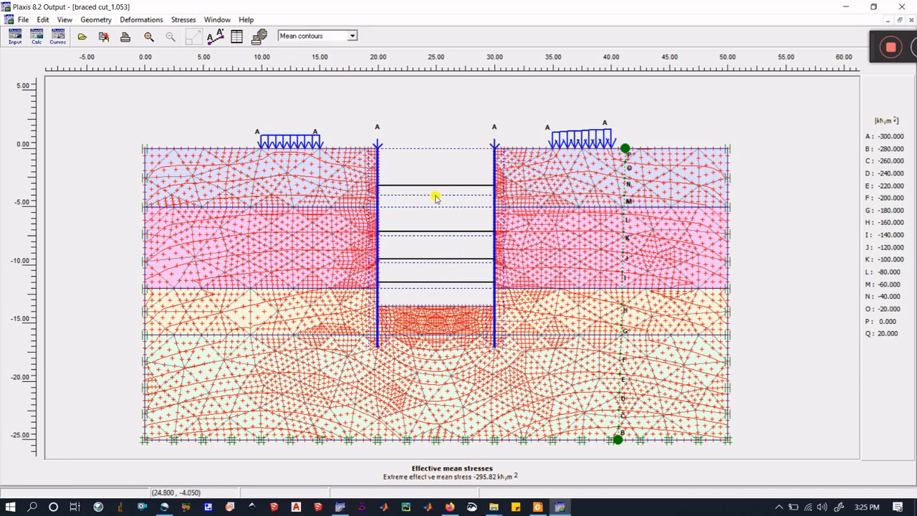
- Cut a vertical cross section about 22 m deep through the soil at x of about 18 m and view its total normal stresses
{"action": "left_click", "coordinate": [215, 36]}
{"action": "left_click_drag", "start_coordinate": [353, 117], "coordinate": [354, 388]}
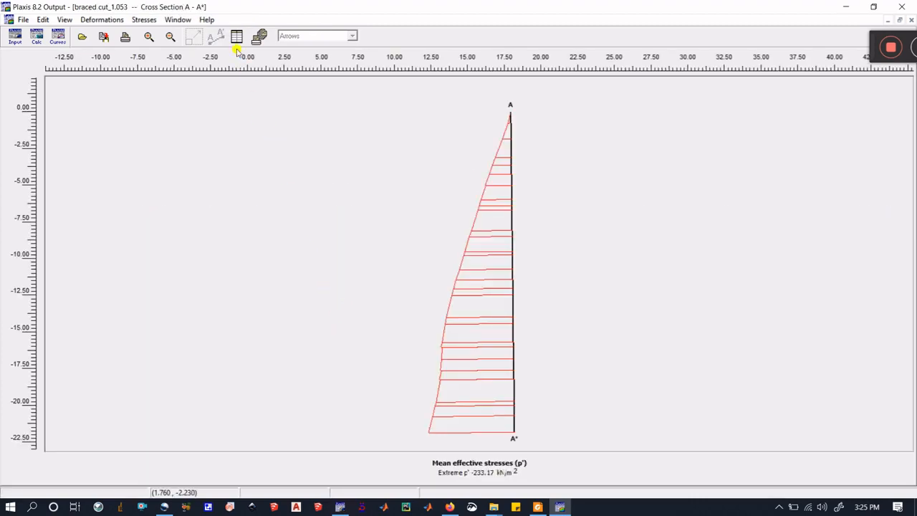
{"action": "left_click", "coordinate": [146, 19]}
{"action": "left_click", "coordinate": [161, 46]}
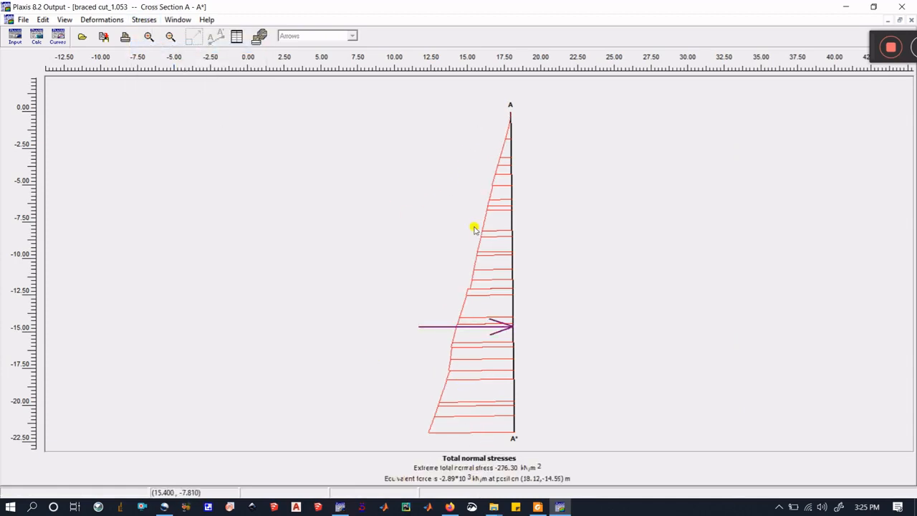
- Open the table of total normal stresses along the vertical cross section, go through its rows and return to the model view
{"action": "left_click", "coordinate": [236, 36]}
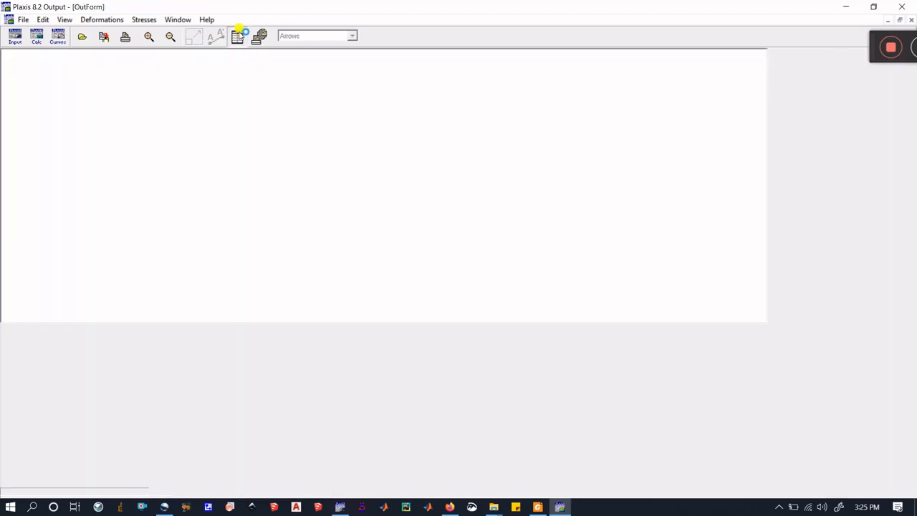
{"action": "key", "text": "Down"}
{"action": "key", "text": "Down"}
{"action": "key", "text": "Down"}
{"action": "key", "text": "Down"}
{"action": "key", "text": "Down"}
{"action": "key", "text": "Down"}
{"action": "key", "text": "Down"}
{"action": "key", "text": "Down"}
{"action": "key", "text": "Down"}
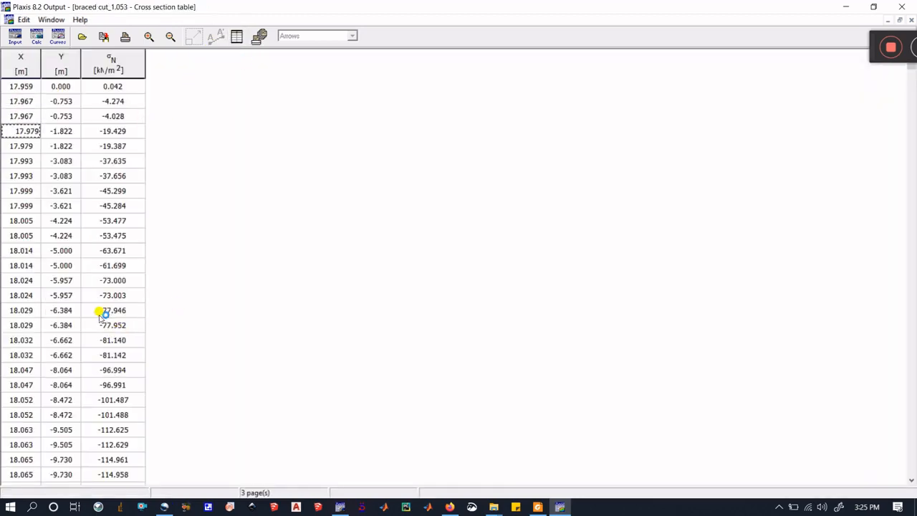
{"action": "key", "text": "Down"}
{"action": "key", "text": "Down"}
{"action": "key", "text": "Down"}
{"action": "key", "text": "Down"}
{"action": "key", "text": "Down"}
{"action": "key", "text": "Down"}
{"action": "key", "text": "Down"}
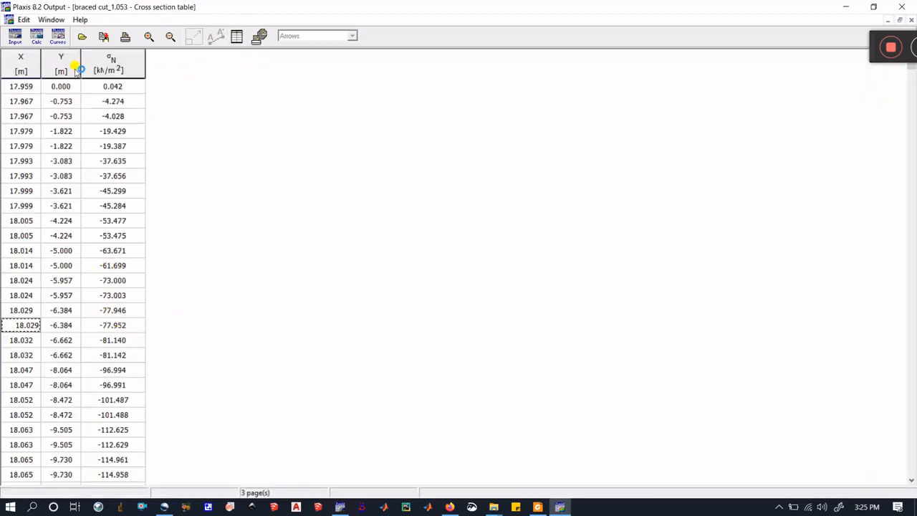
{"action": "left_click", "coordinate": [911, 20]}
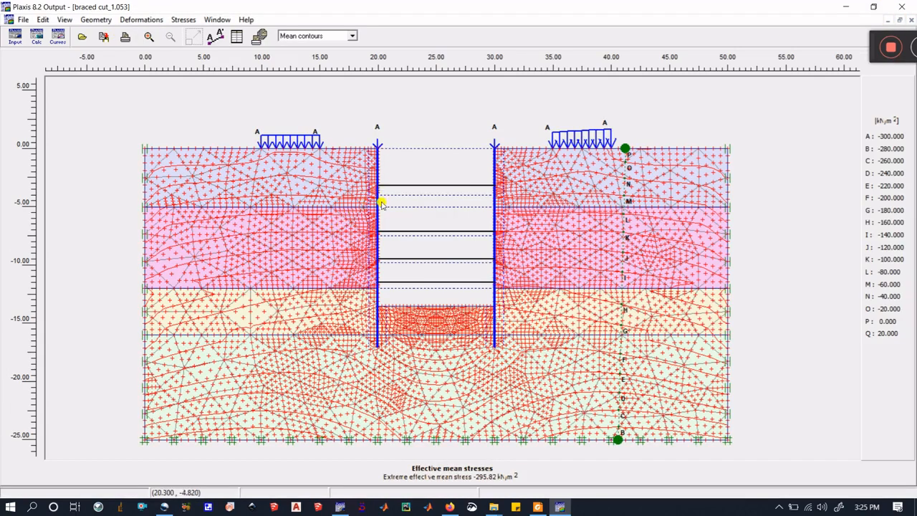
- View the bending moments, axial forces and shear forces of the left wall, and return to the model view
{"action": "double_click", "coordinate": [378, 218]}
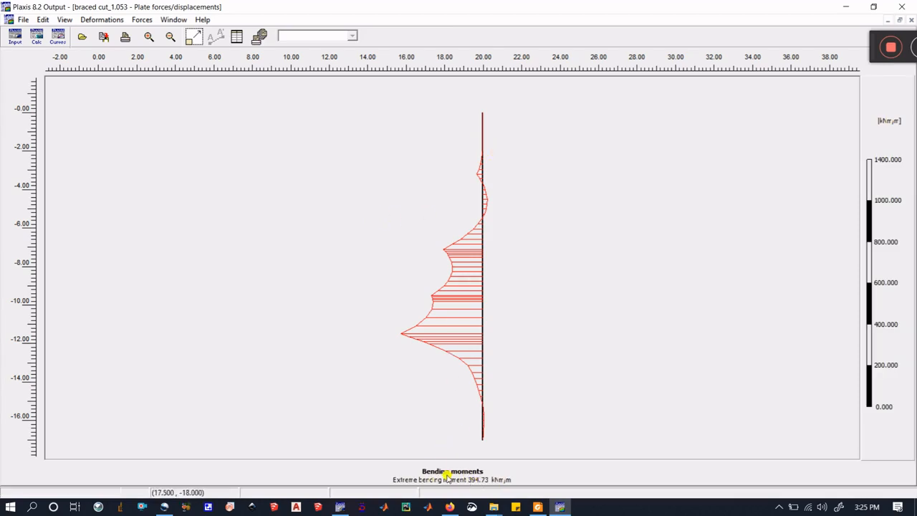
{"action": "left_click", "coordinate": [142, 20]}
{"action": "left_click", "coordinate": [163, 33]}
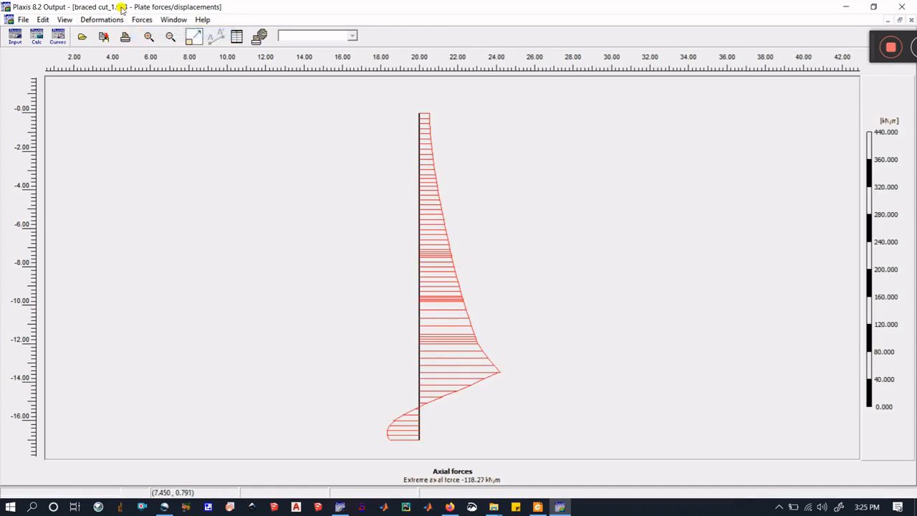
{"action": "left_click", "coordinate": [139, 21]}
{"action": "left_click", "coordinate": [159, 46]}
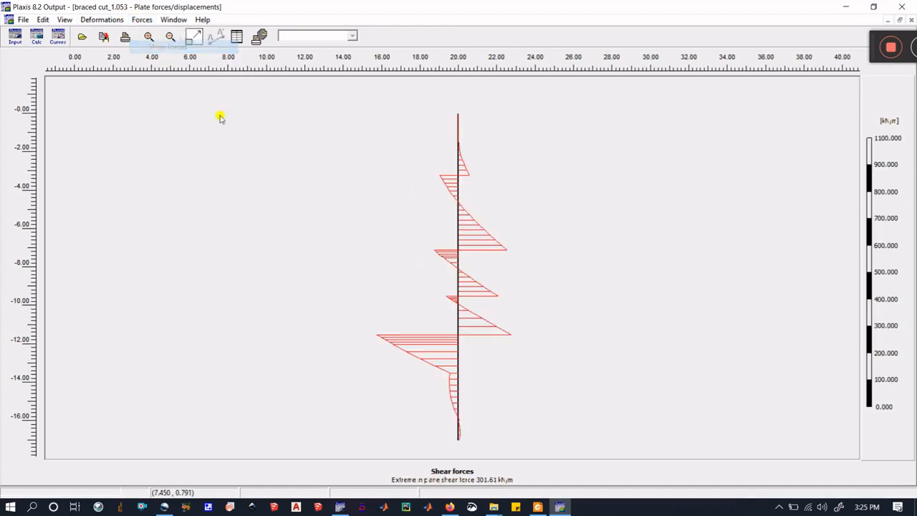
{"action": "left_click", "coordinate": [141, 21]}
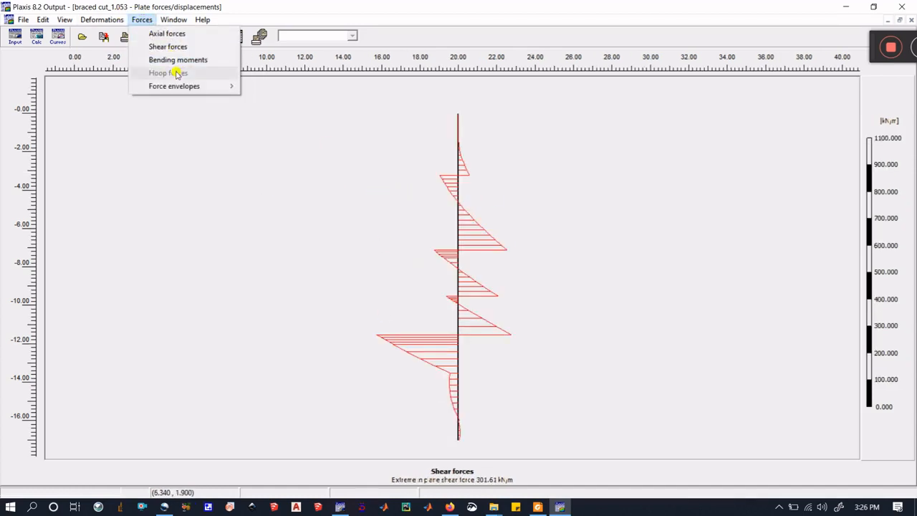
{"action": "left_click", "coordinate": [282, 175]}
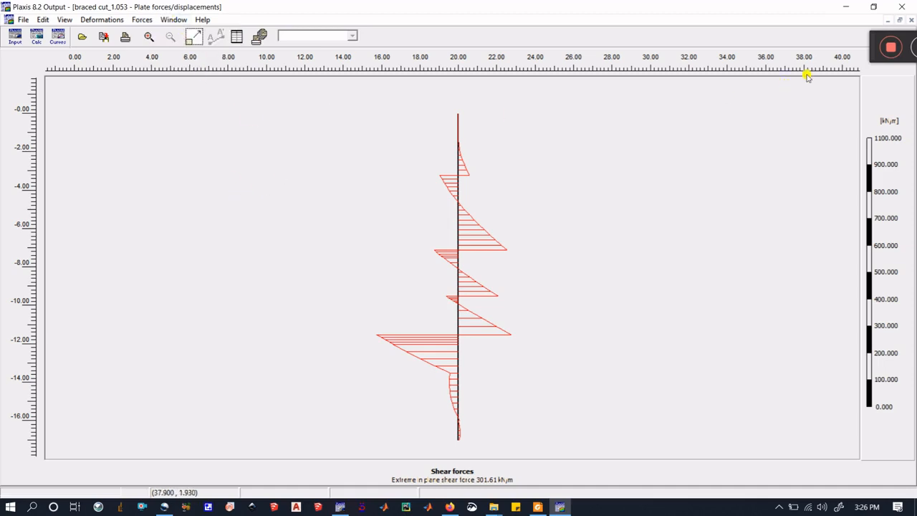
{"action": "left_click", "coordinate": [911, 20]}
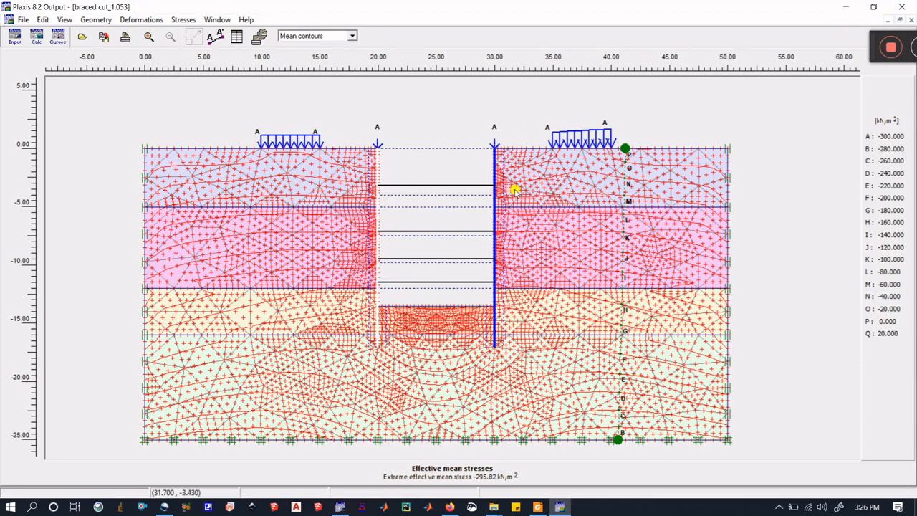
- View the bending moments of the right wall and return to the model view
{"action": "left_click", "coordinate": [494, 208]}
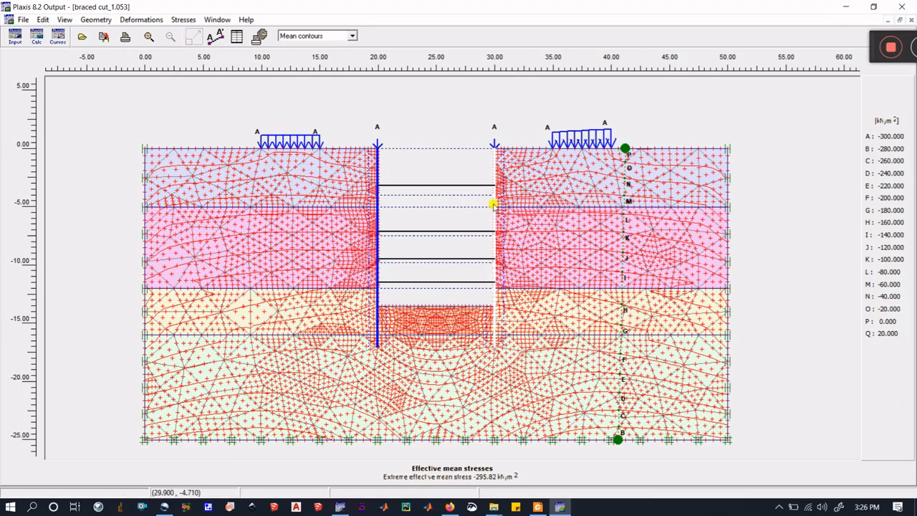
{"action": "double_click", "coordinate": [494, 179]}
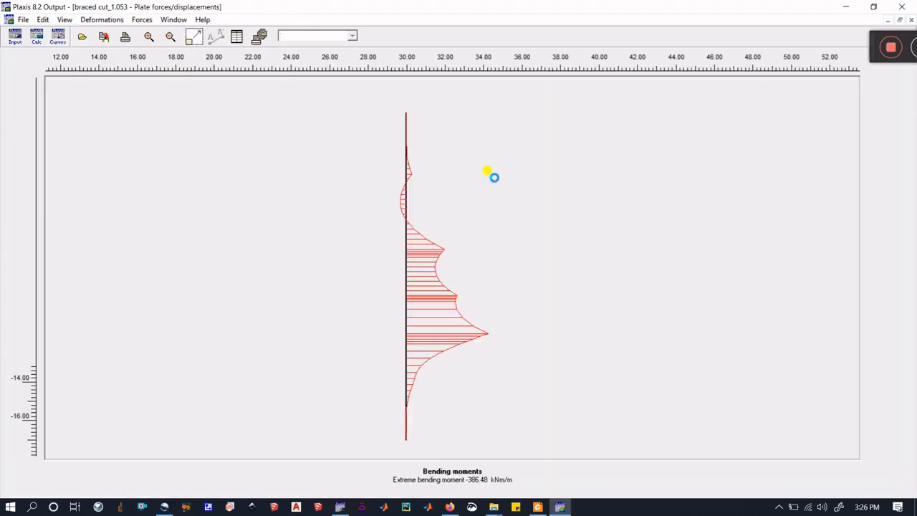
{"action": "left_click", "coordinate": [912, 21]}
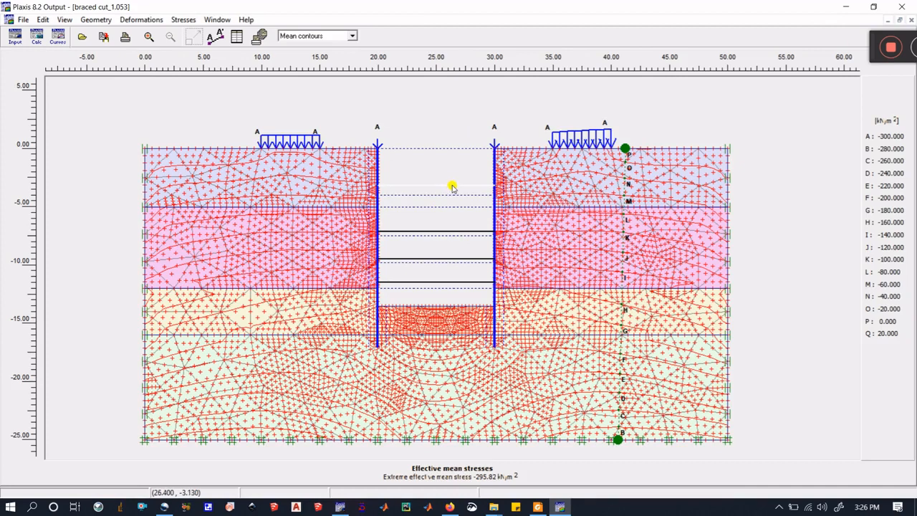
- Check the anchor force of each of the four struts, from the uppermost to the lowest
{"action": "double_click", "coordinate": [452, 187]}
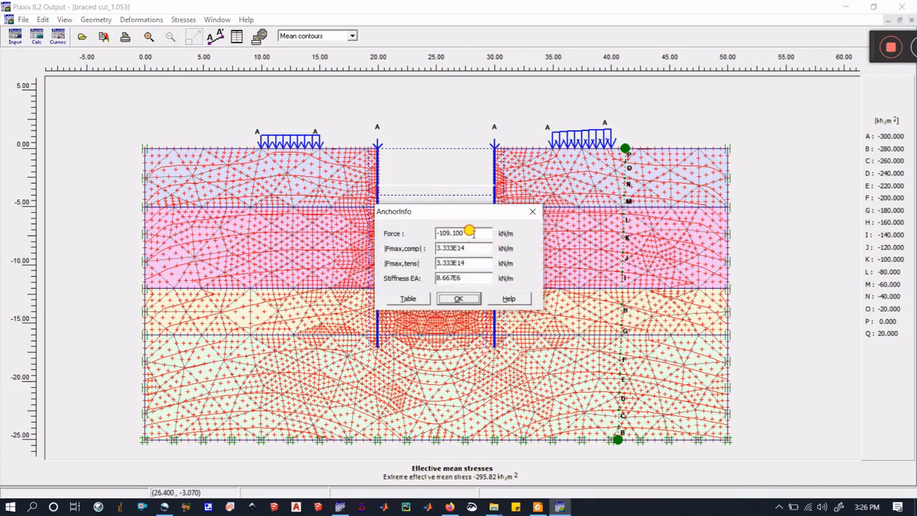
{"action": "left_click_drag", "start_coordinate": [470, 232], "coordinate": [433, 228]}
{"action": "left_click", "coordinate": [459, 298]}
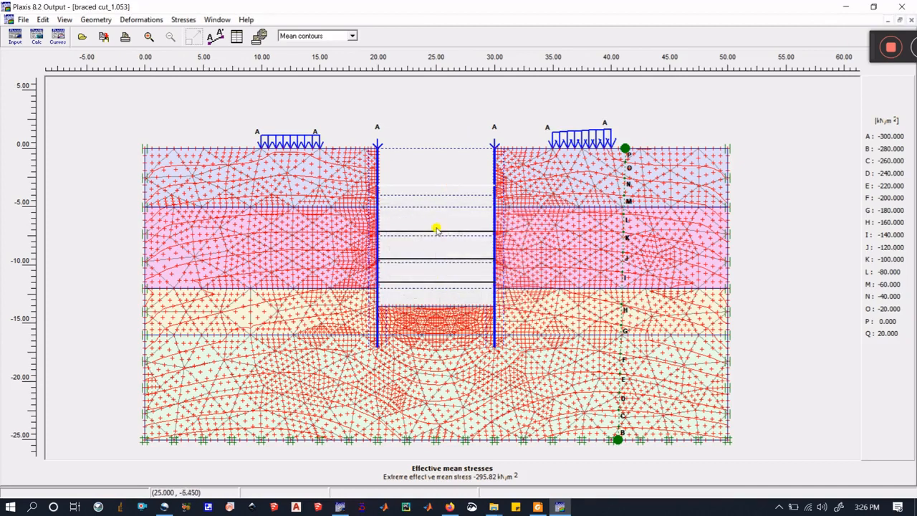
{"action": "left_click", "coordinate": [446, 230]}
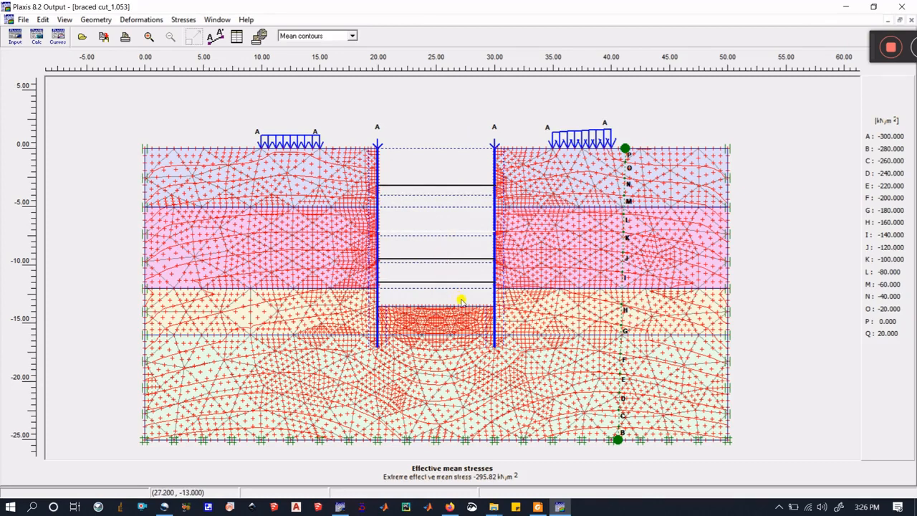
{"action": "double_click", "coordinate": [455, 232]}
{"action": "left_click", "coordinate": [459, 299]}
{"action": "double_click", "coordinate": [452, 260]}
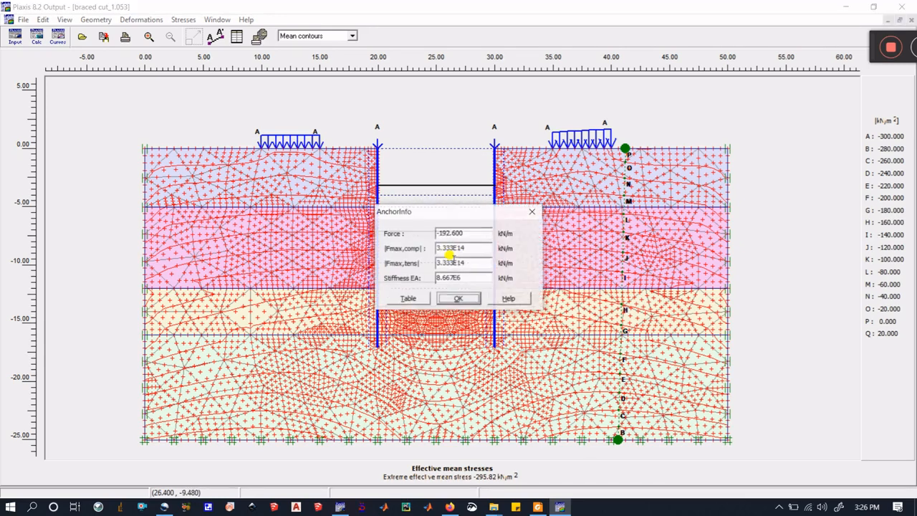
{"action": "left_click", "coordinate": [459, 297]}
{"action": "left_click", "coordinate": [468, 283]}
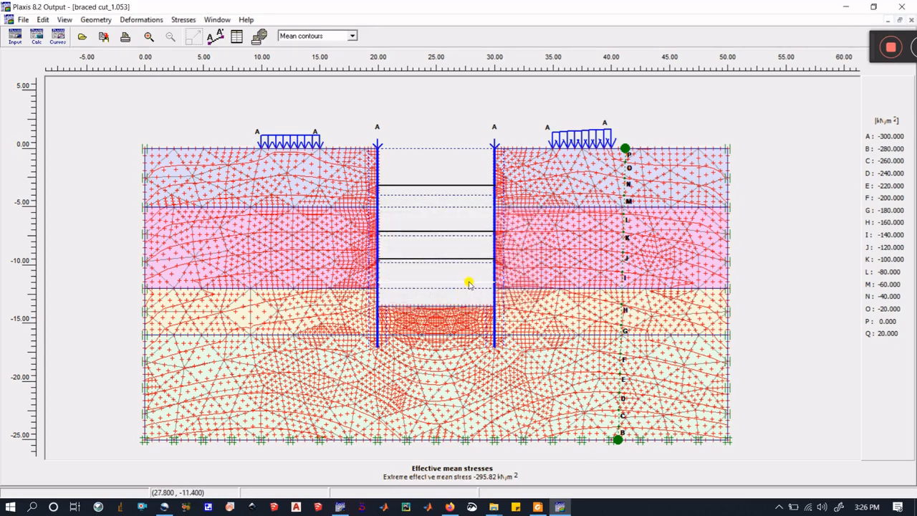
{"action": "double_click", "coordinate": [470, 284]}
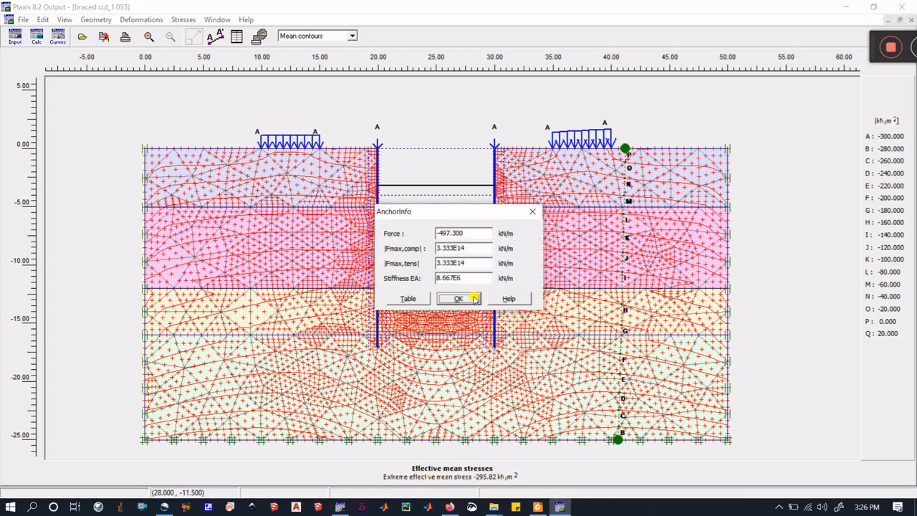
{"action": "left_click", "coordinate": [458, 299]}
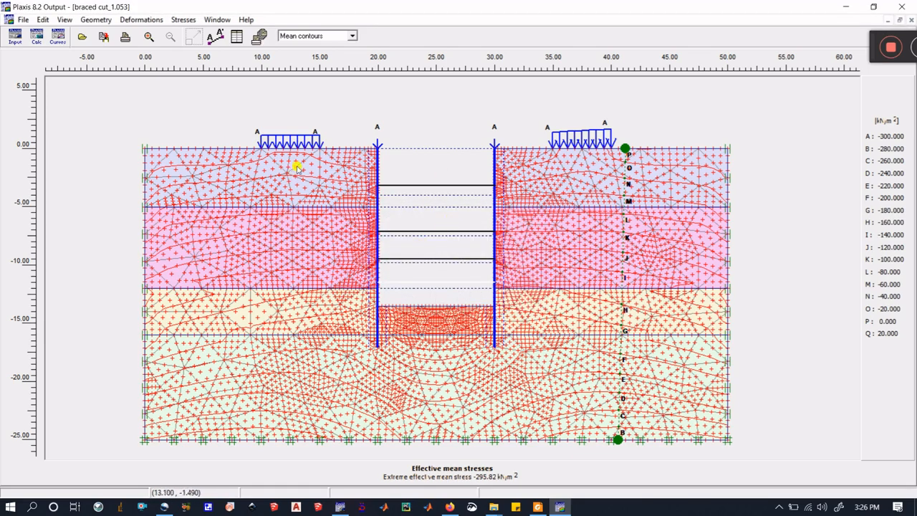
- Cut a horizontal cross section about 22 m long just below the excavation bottom, view its total displacements and return to the model view
{"action": "left_click", "coordinate": [217, 39]}
{"action": "left_click_drag", "start_coordinate": [305, 315], "coordinate": [555, 316]}
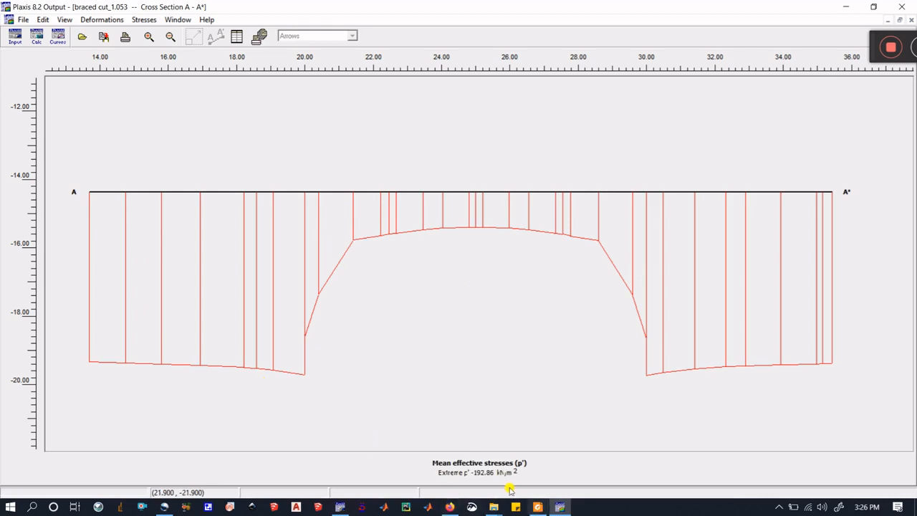
{"action": "left_click", "coordinate": [115, 19]}
{"action": "left_click", "coordinate": [127, 35]}
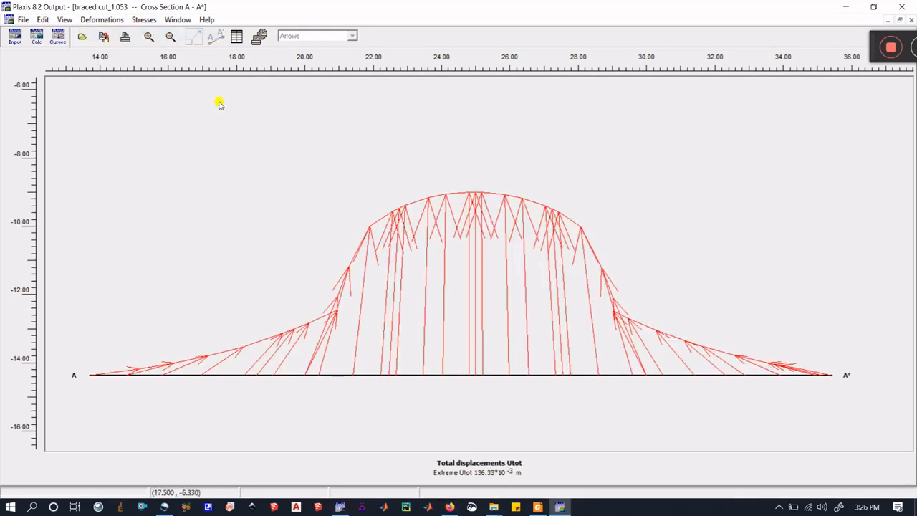
{"action": "left_click", "coordinate": [911, 20]}
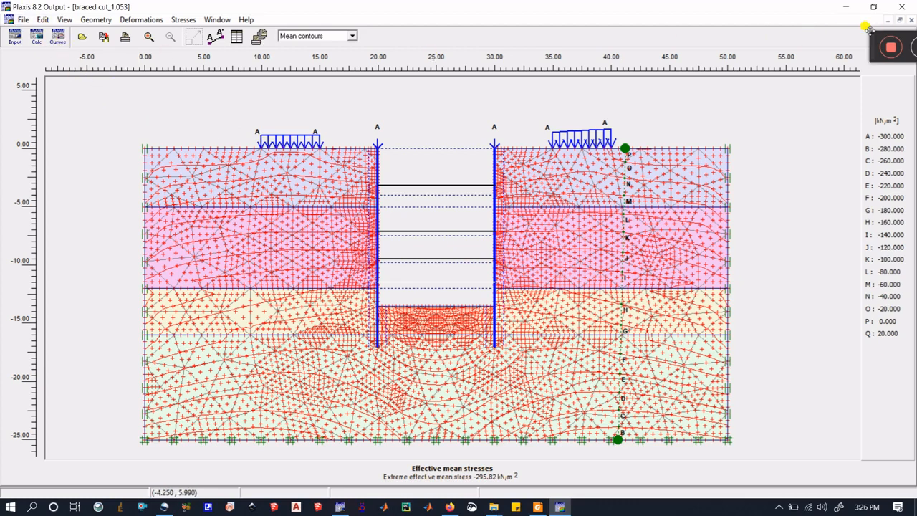
- Switch to Plaxis Curves and start a new chart from the braced cut_1 project
{"action": "mouse_move", "coordinate": [837, 31]}
{"action": "left_click", "coordinate": [57, 36]}
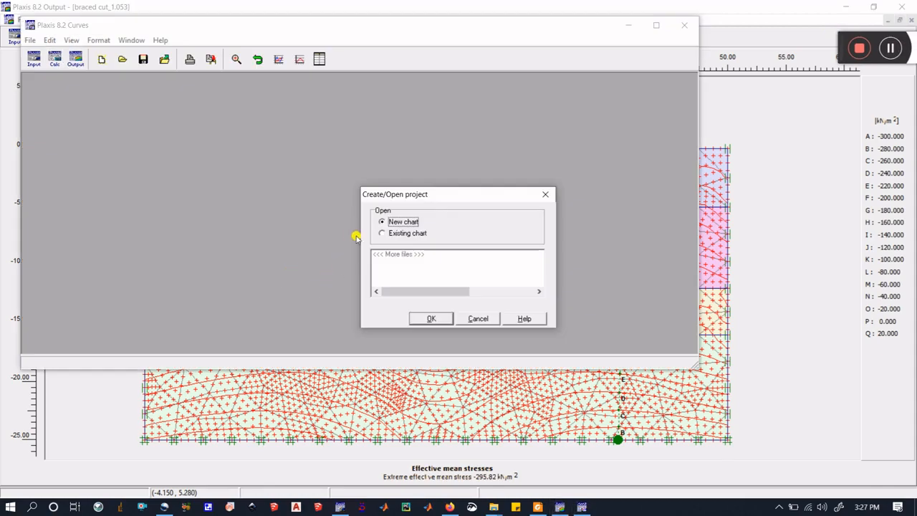
{"action": "left_click", "coordinate": [424, 317]}
{"action": "scroll", "coordinate": [381, 196], "scroll_direction": "down", "scroll_amount": 1}
{"action": "left_click", "coordinate": [381, 196]}
{"action": "left_click", "coordinate": [555, 249]}
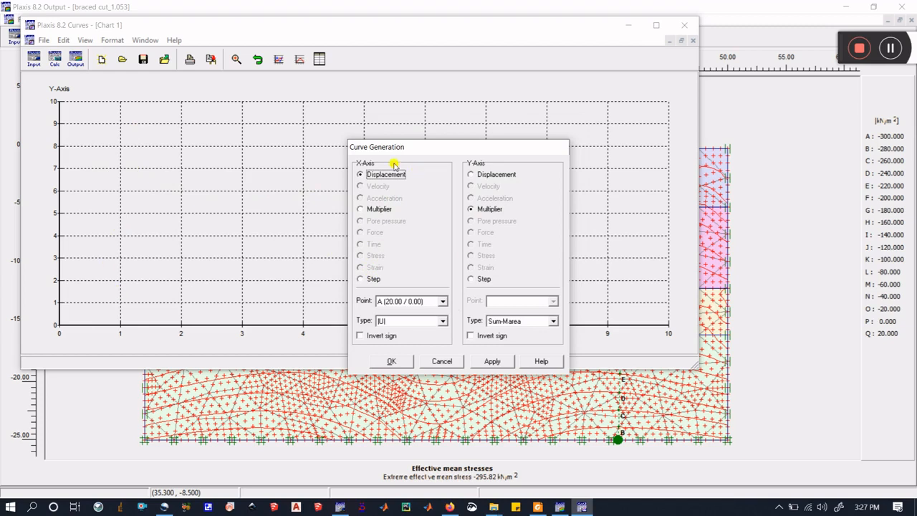
- Plot the displacement |U| of point A (20.00 / 0.00) against the calculation step and uncover the chart
{"action": "left_click", "coordinate": [374, 279]}
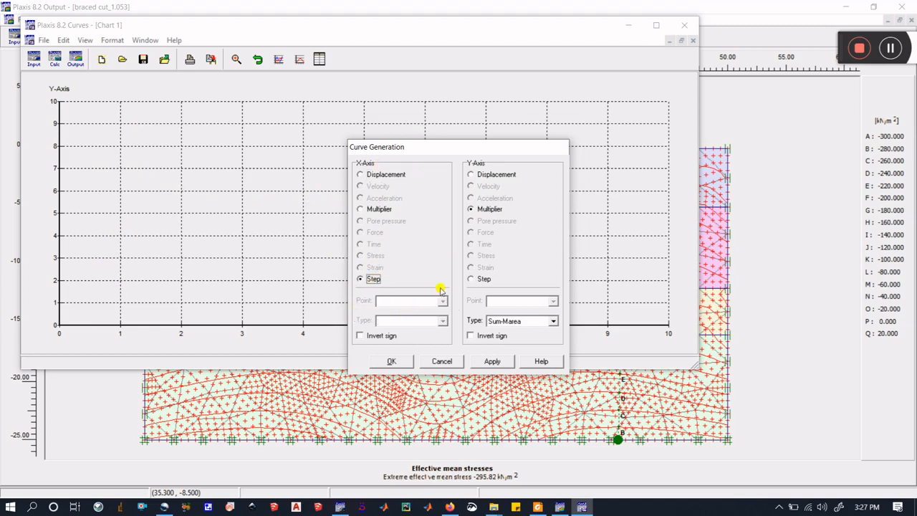
{"action": "left_click", "coordinate": [490, 174]}
{"action": "left_click", "coordinate": [491, 361]}
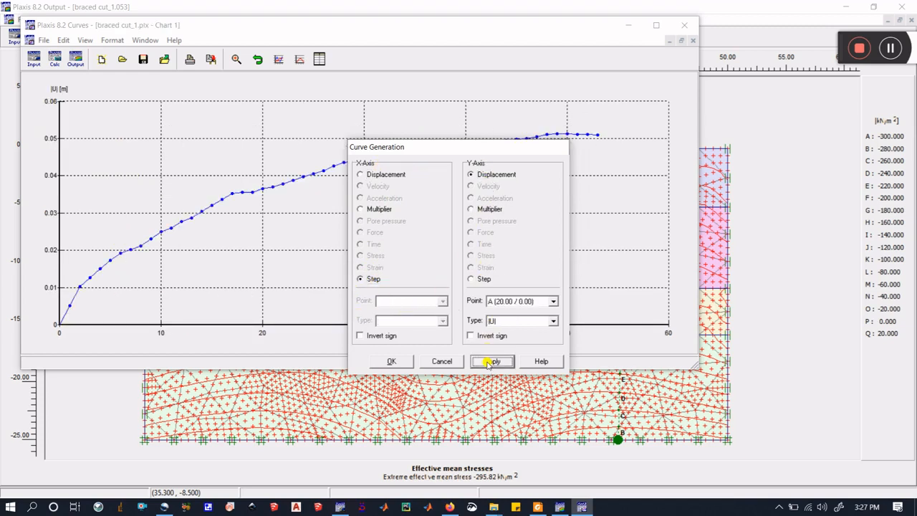
{"action": "left_click_drag", "start_coordinate": [396, 144], "coordinate": [673, 227]}
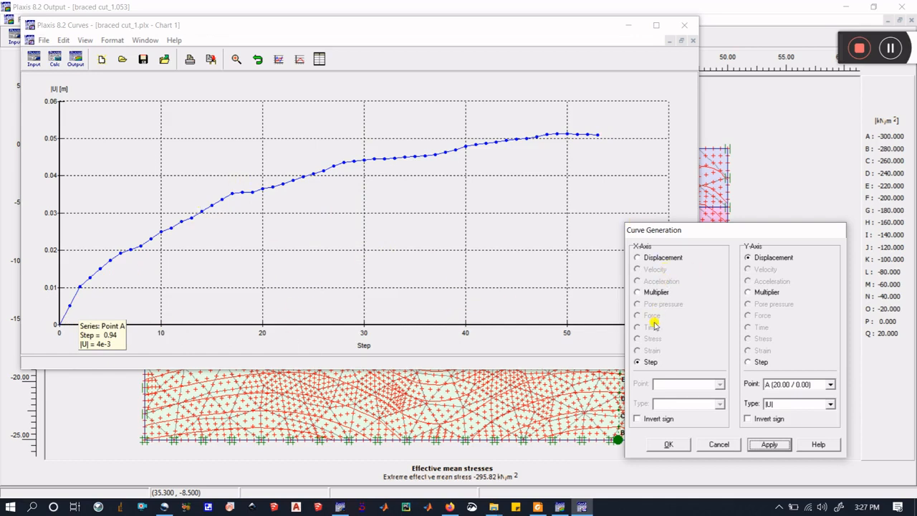
- Plot the Sum-Marea multiplier against the calculation step and inspect points along the curve
{"action": "left_click", "coordinate": [750, 292]}
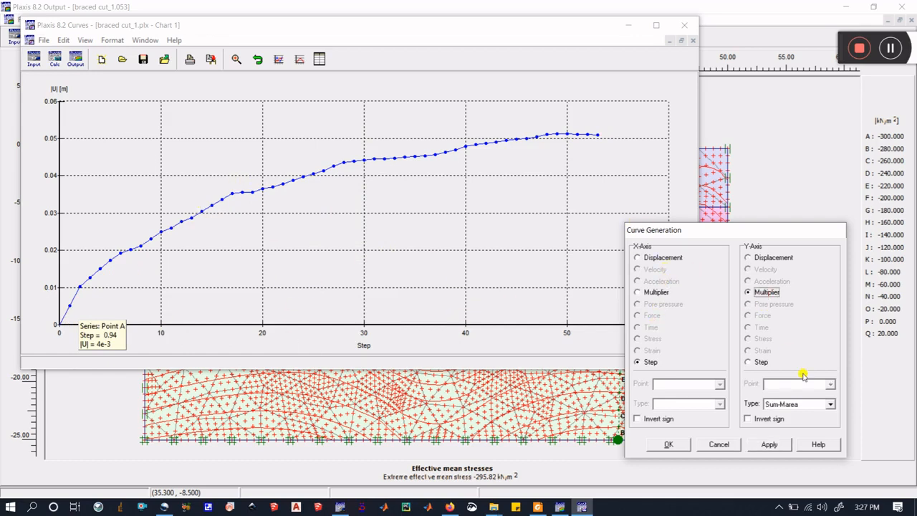
{"action": "left_click", "coordinate": [769, 444]}
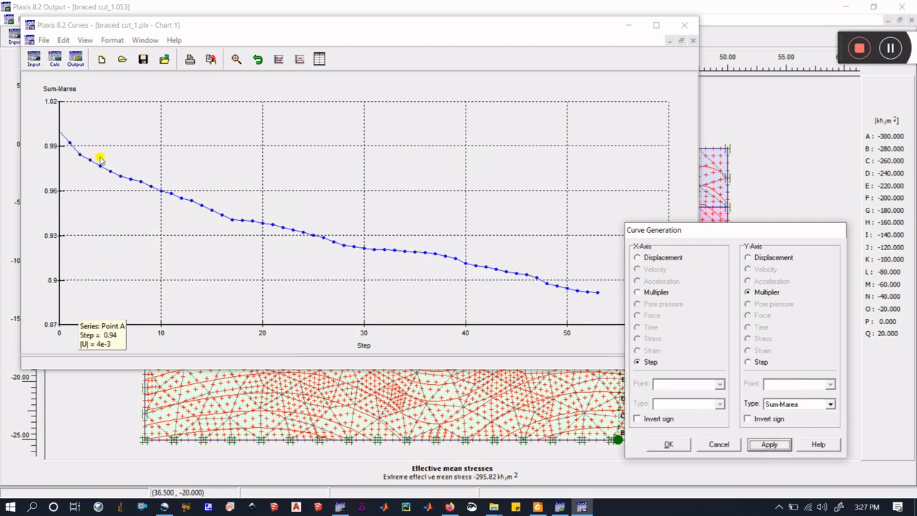
{"action": "mouse_move", "coordinate": [72, 146]}
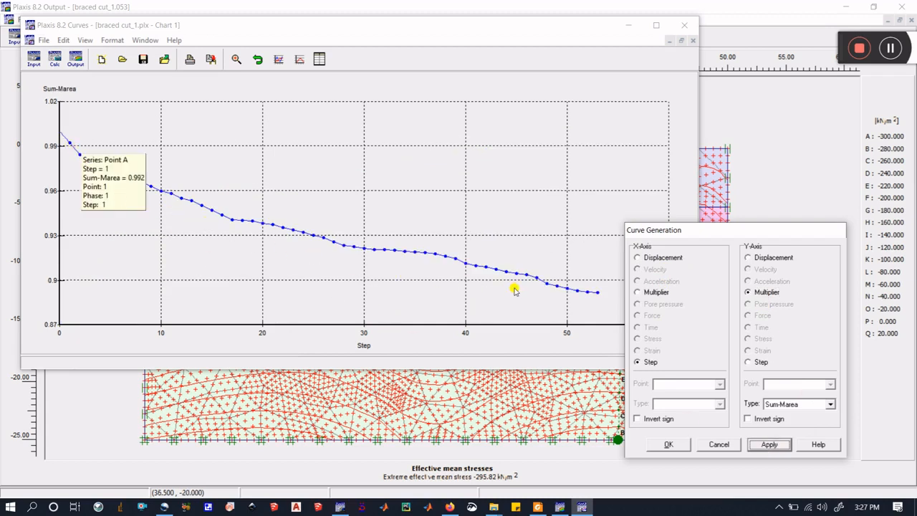
{"action": "mouse_move", "coordinate": [577, 290]}
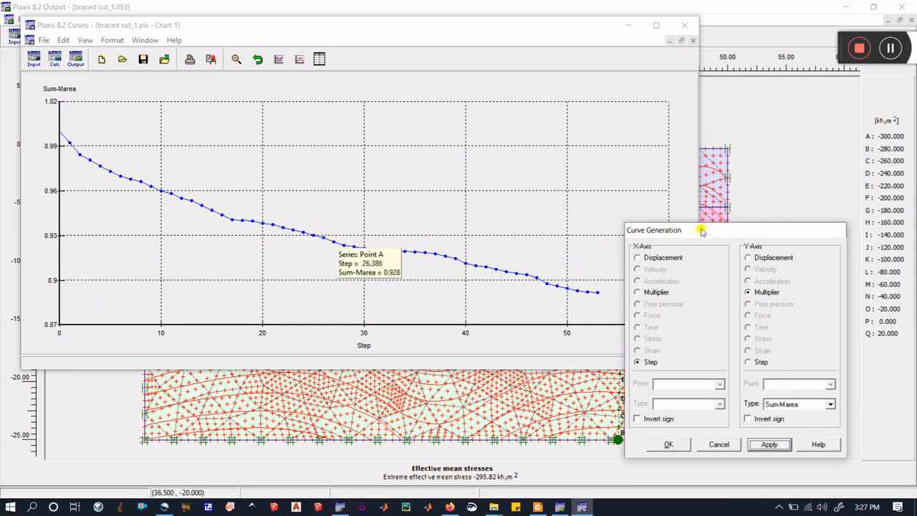
- Accept the Sum-Marea curve settings, save the chart and close Plaxis Curves to return to Plaxis Output
{"action": "left_click_drag", "start_coordinate": [698, 234], "coordinate": [521, 171]}
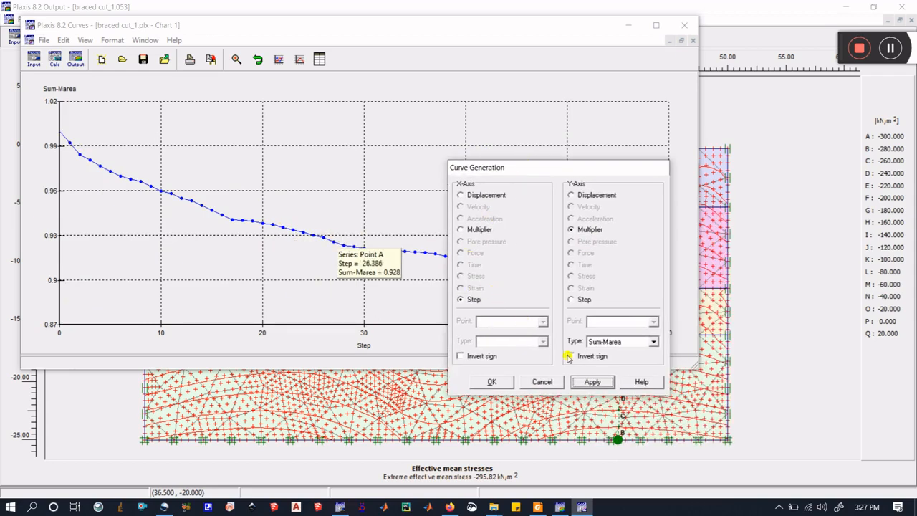
{"action": "left_click", "coordinate": [496, 382]}
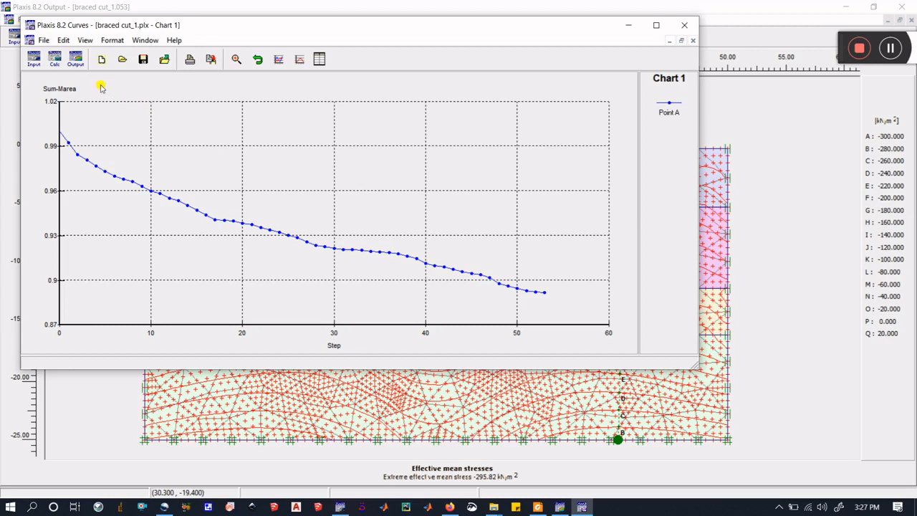
{"action": "left_click", "coordinate": [143, 61]}
{"action": "left_click", "coordinate": [686, 26]}
{"action": "left_click", "coordinate": [468, 293]}
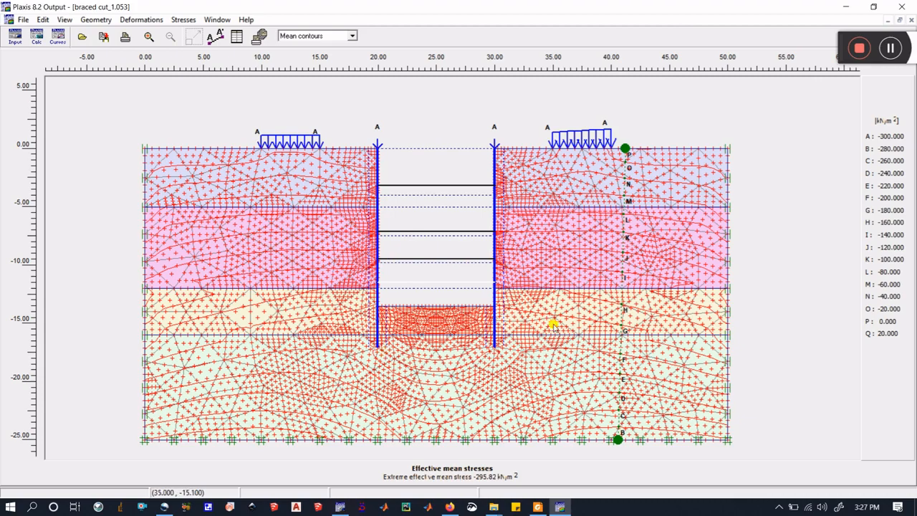
- Display the effective mean stresses of the braced cut as mean shadings
{"action": "left_click", "coordinate": [330, 38]}
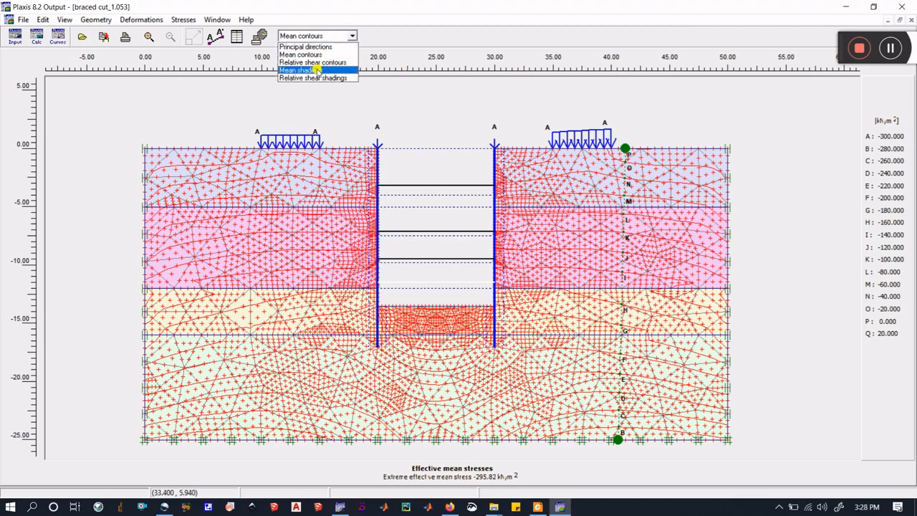
{"action": "left_click", "coordinate": [316, 70]}
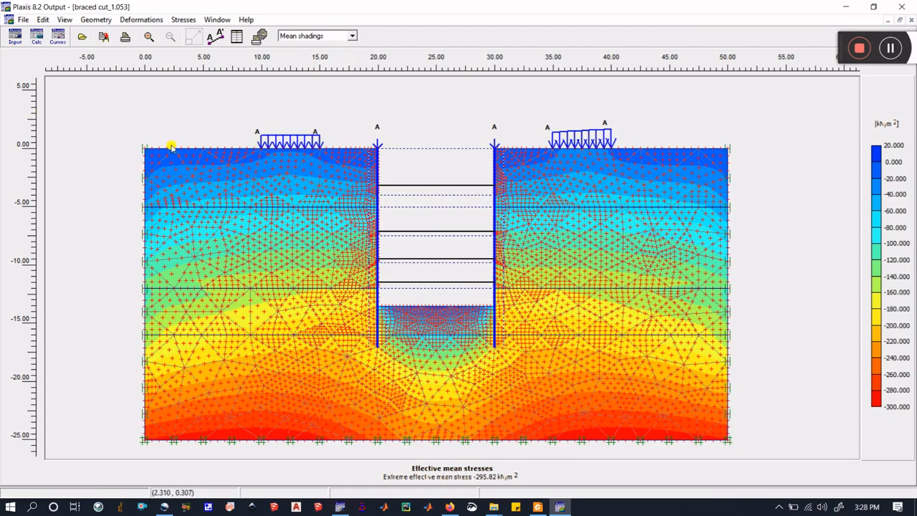
- Review the table of soil element effective stresses through the stress points of the first elements, and return to the shaded plot
{"action": "left_click", "coordinate": [236, 37]}
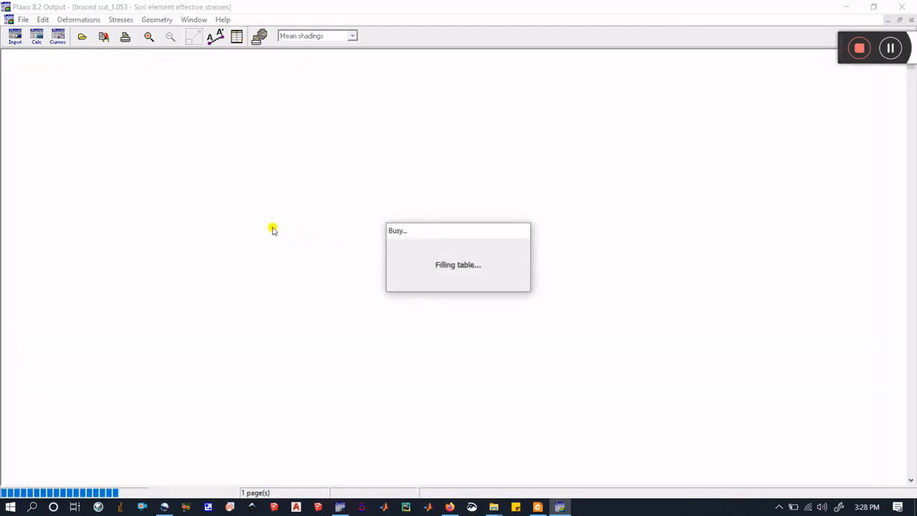
{"action": "key", "text": "Down"}
{"action": "key", "text": "Down"}
{"action": "key", "text": "Down"}
{"action": "key", "text": "Down"}
{"action": "key", "text": "Down"}
{"action": "key", "text": "Down"}
{"action": "key", "text": "Down"}
{"action": "key", "text": "Down"}
{"action": "key", "text": "Down"}
{"action": "key", "text": "Down"}
{"action": "key", "text": "Down"}
{"action": "key", "text": "Down"}
{"action": "key", "text": "Down"}
{"action": "key", "text": "Down"}
{"action": "key", "text": "Down"}
{"action": "key", "text": "Down"}
{"action": "key", "text": "Down"}
{"action": "key", "text": "Down"}
{"action": "key", "text": "Down"}
{"action": "key", "text": "Down"}
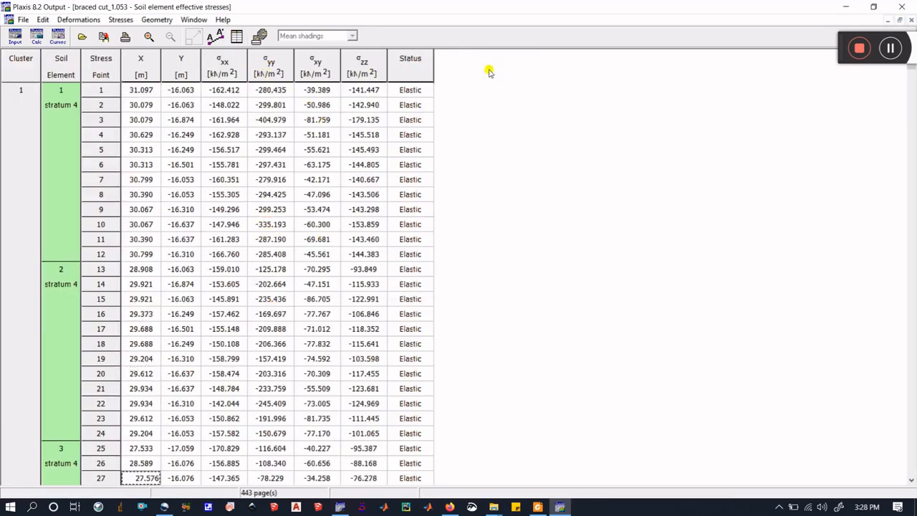
{"action": "left_click", "coordinate": [912, 20]}
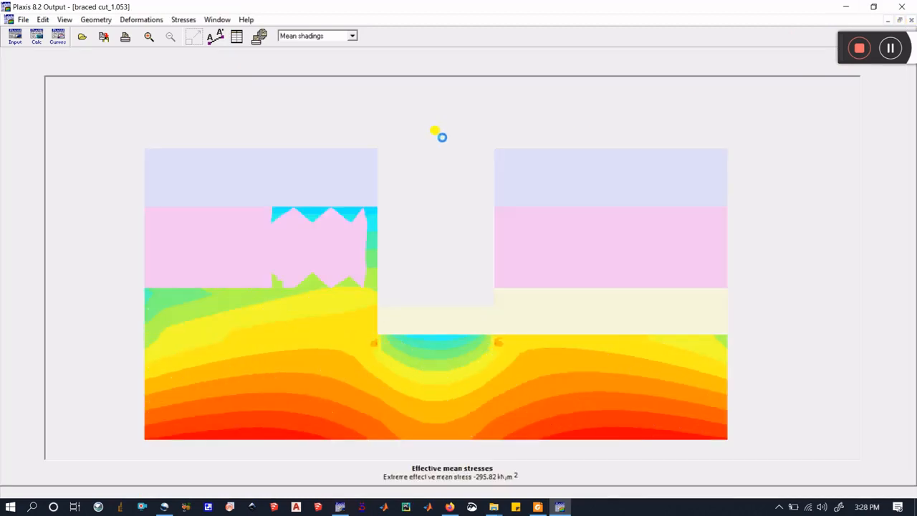